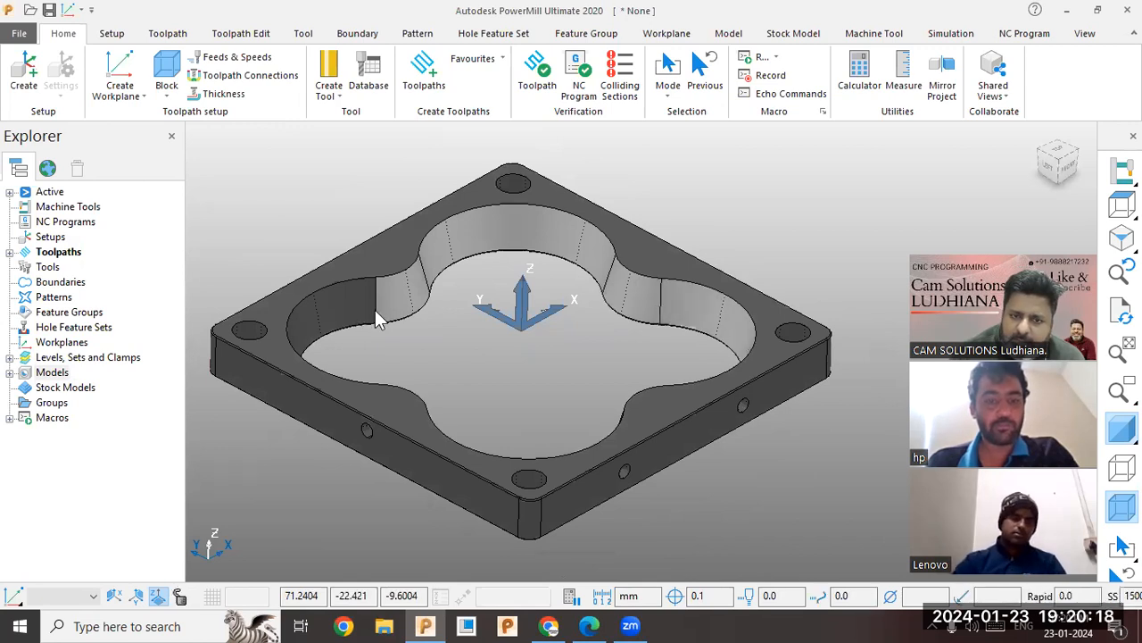
pyautogui.moveTo(375, 450); pyautogui.dragTo(803, 341, button='middle')
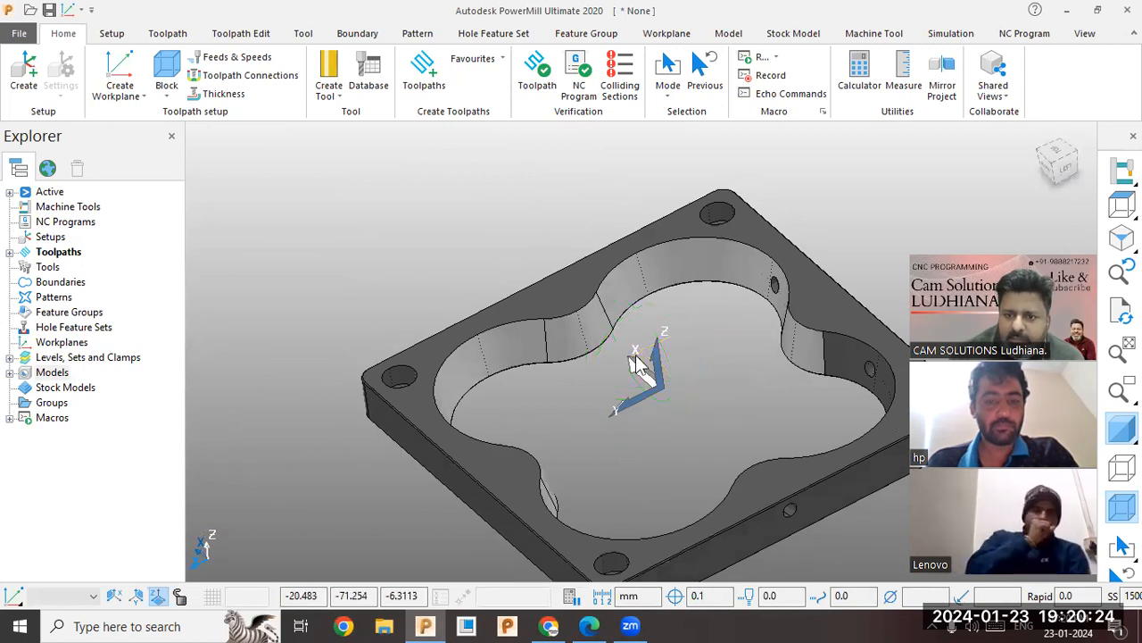
pyautogui.scroll(-1, 685, 356)
pyautogui.moveTo(685, 357); pyautogui.dragTo(748, 484, button='middle')
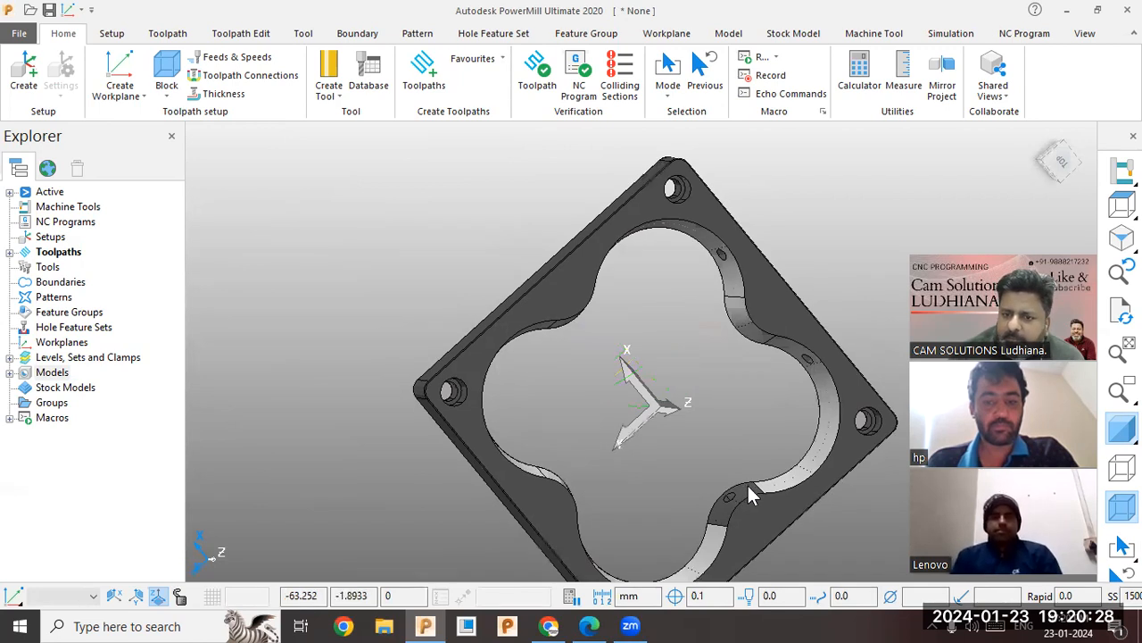
pyautogui.moveTo(651, 349); pyautogui.dragTo(601, 301, button='middle')
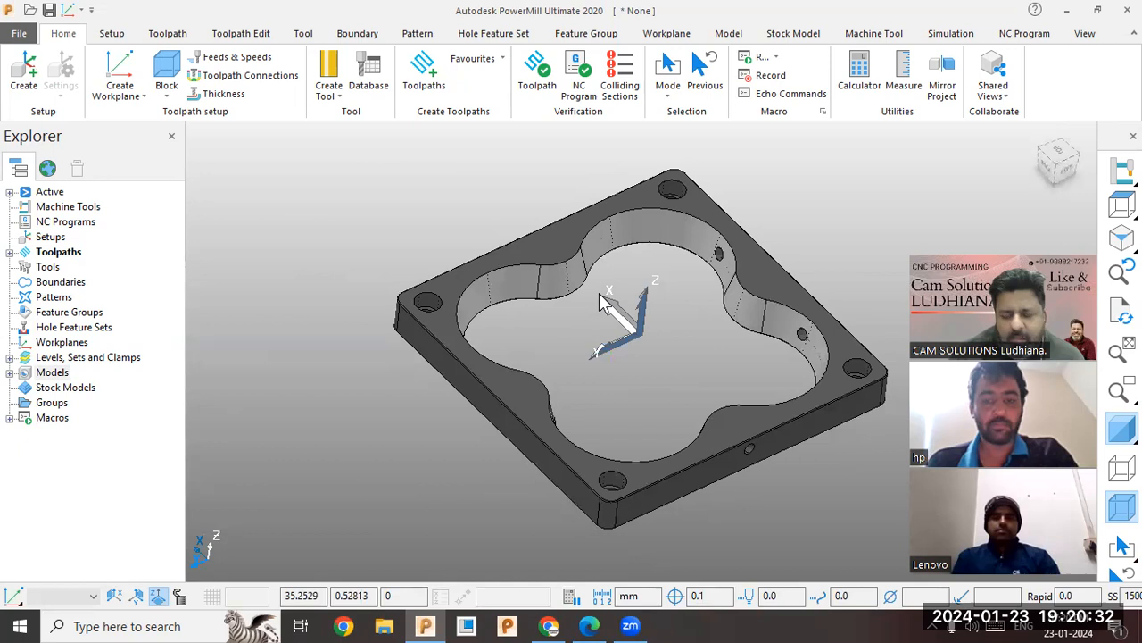
pyautogui.click(443, 285)
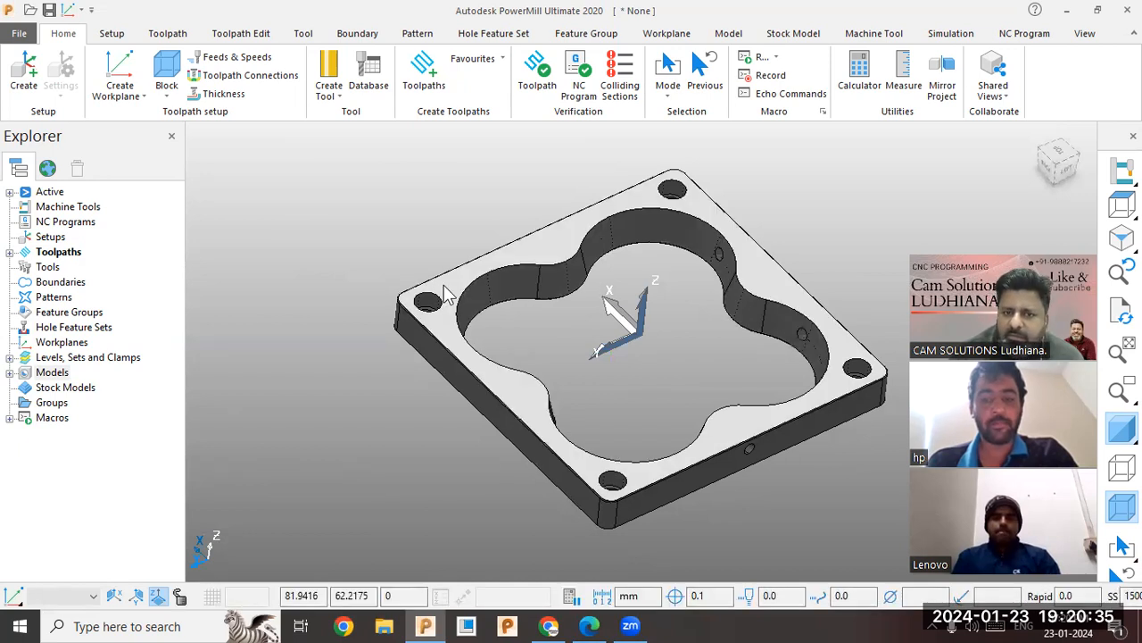
pyautogui.click(565, 341)
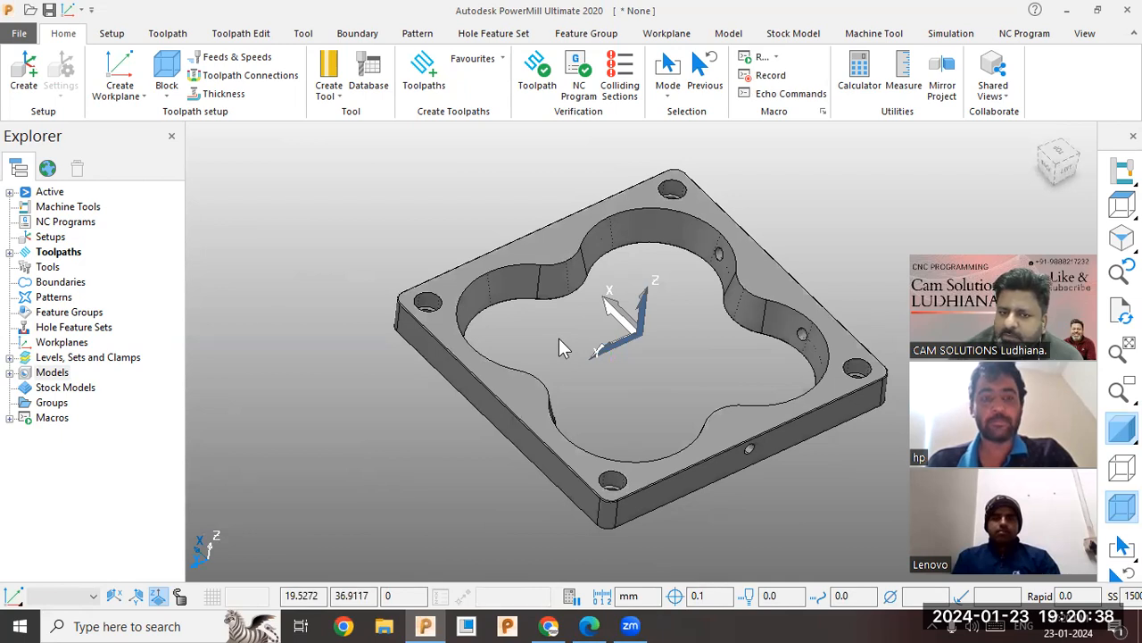
# - Create a new level under Levels, Sets and Clamps and check the visibility of level 0
pyautogui.click(9, 357)
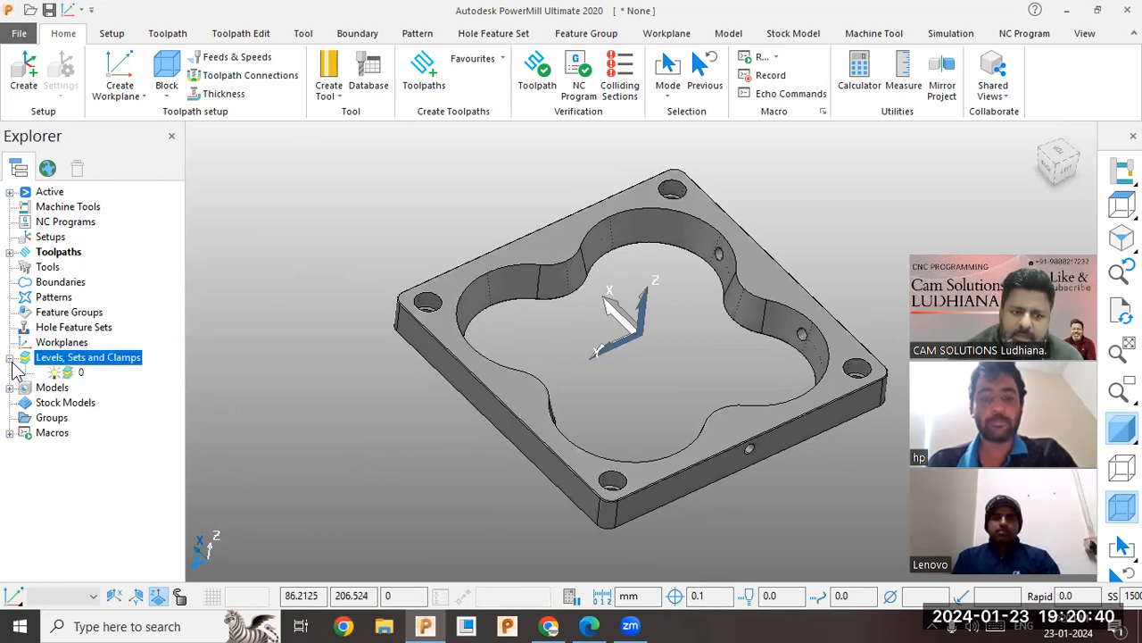
pyautogui.click(55, 374)
pyautogui.click(55, 374)
pyautogui.rightClick(71, 359)
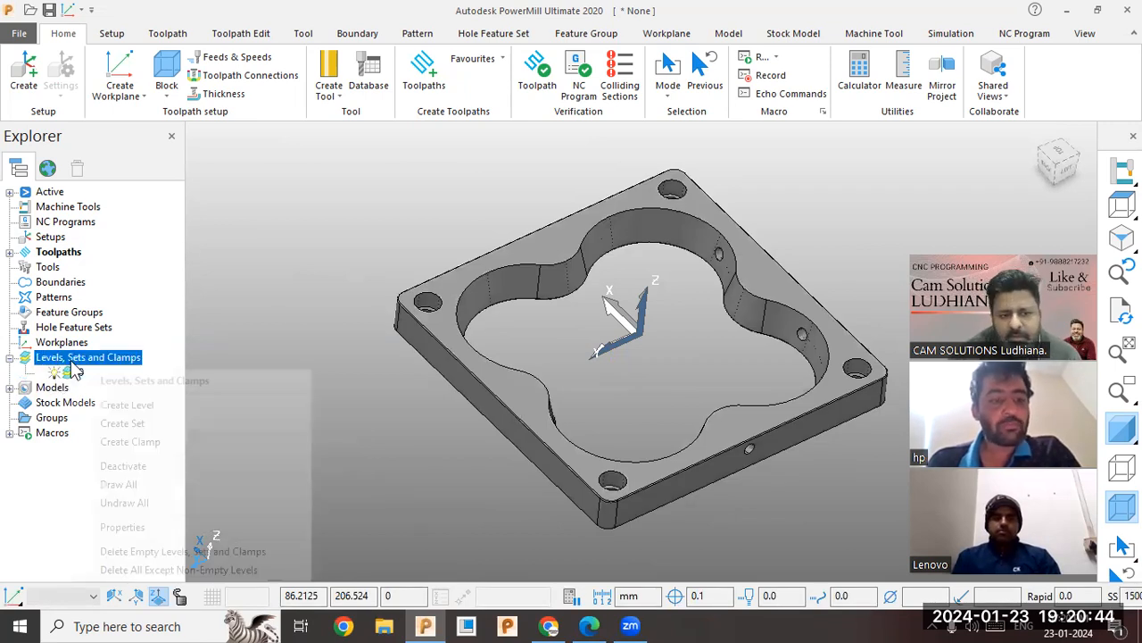
pyautogui.click(126, 404)
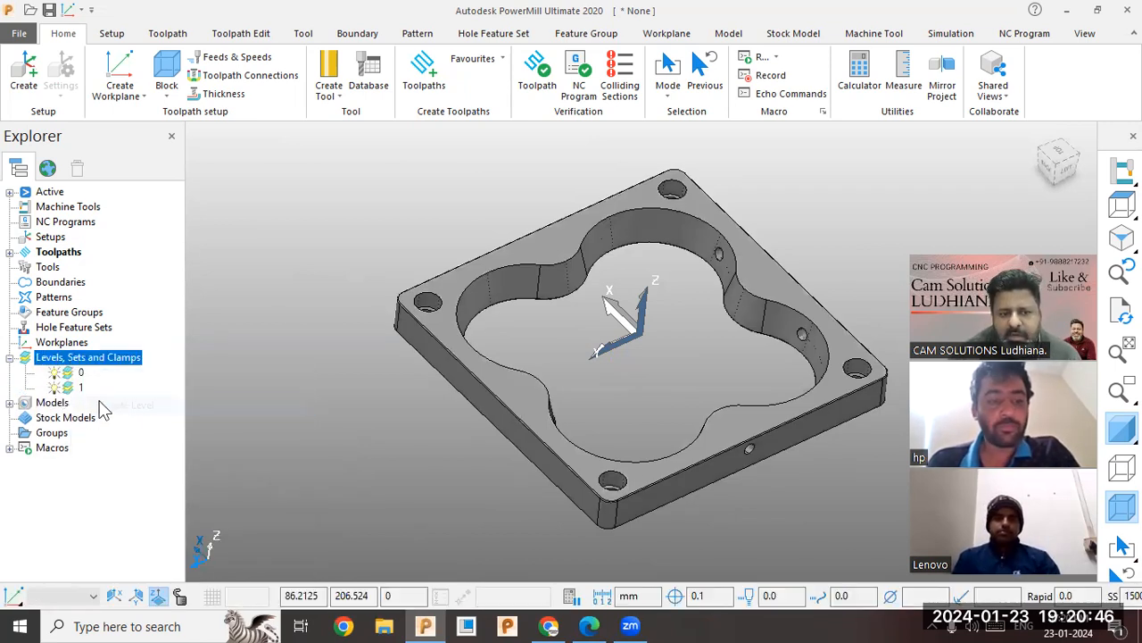
pyautogui.click(55, 374)
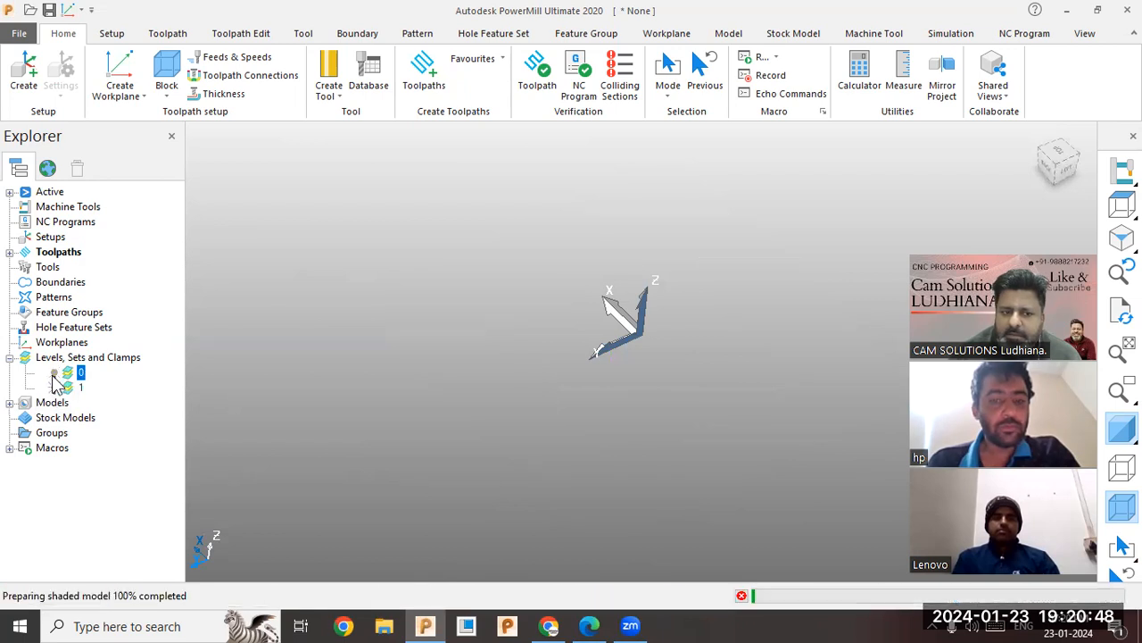
pyautogui.click(56, 374)
pyautogui.click(57, 386)
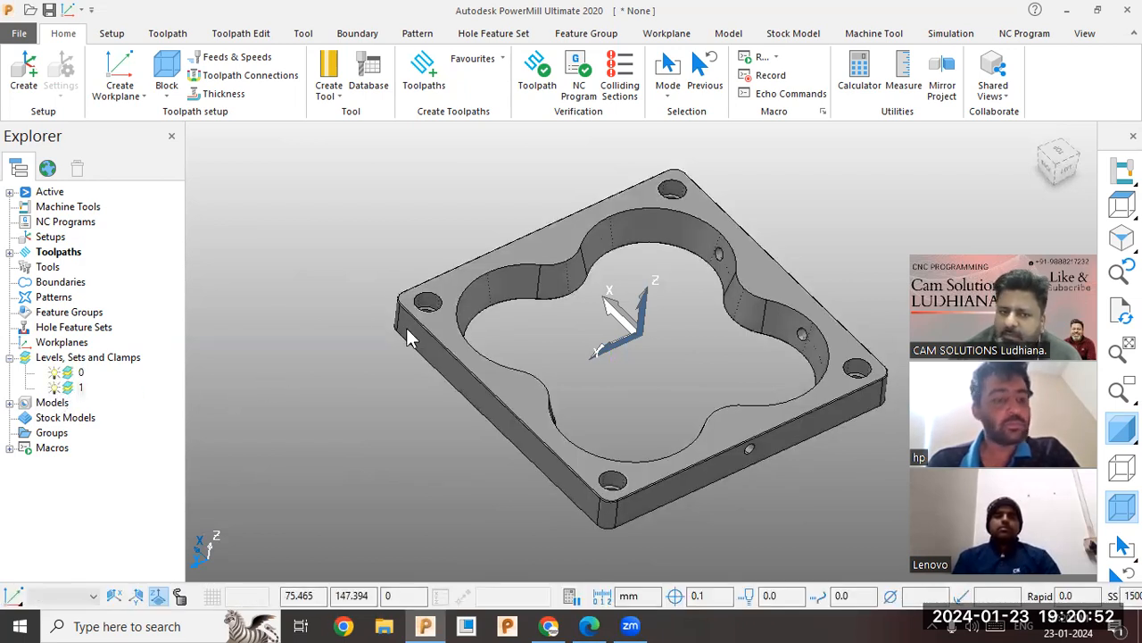
# - Select all the inner wall surfaces of the clover-shaped opening in the plate
pyautogui.click(522, 278)
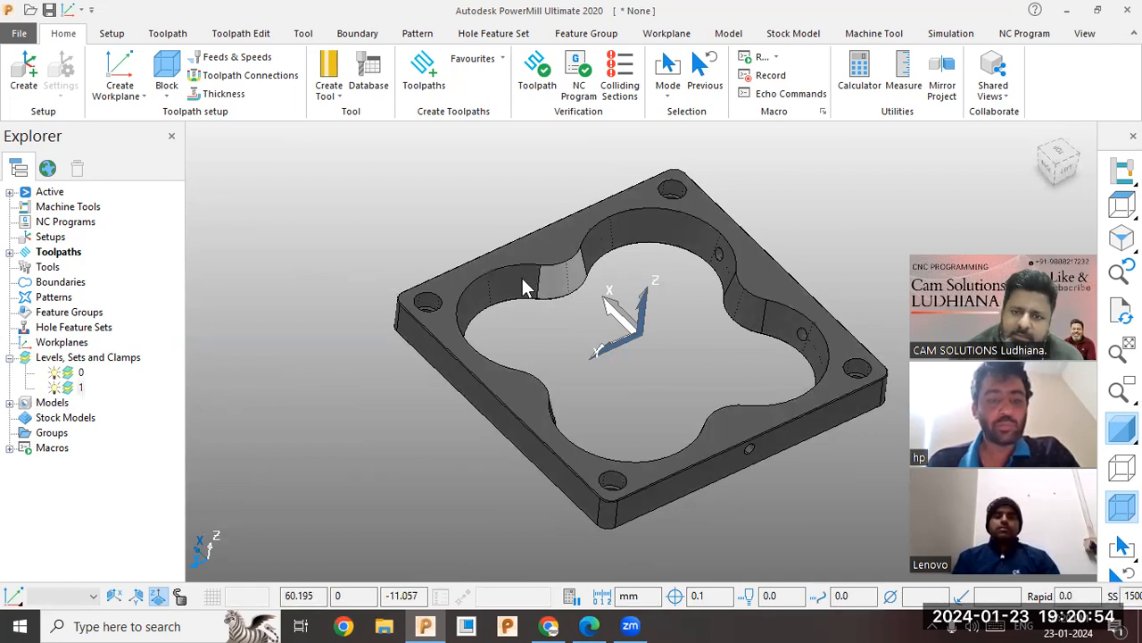
pyautogui.click(701, 288)
pyautogui.click(739, 304)
pyautogui.moveTo(692, 424); pyautogui.dragTo(768, 497, button='middle')
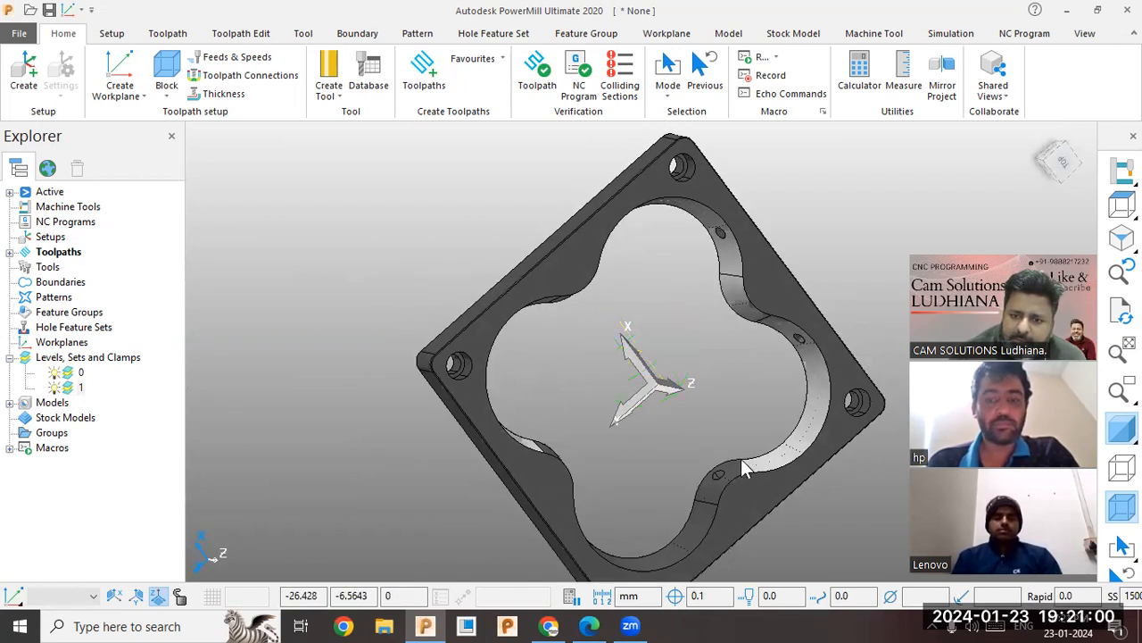
pyautogui.click(695, 523)
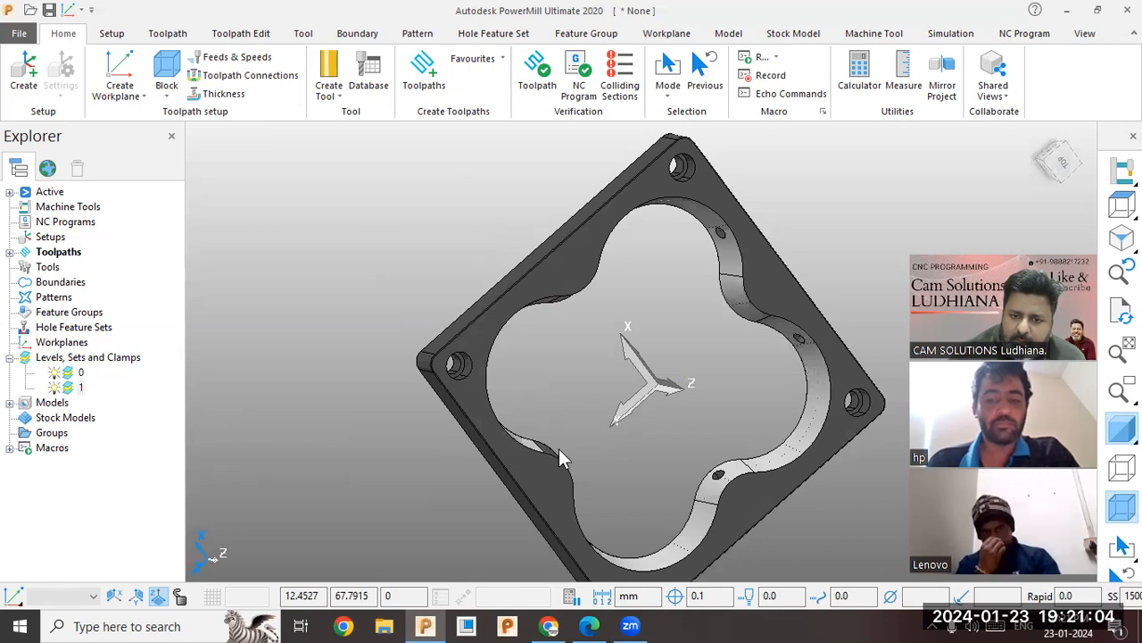
pyautogui.moveTo(535, 420); pyautogui.dragTo(545, 446, button='middle')
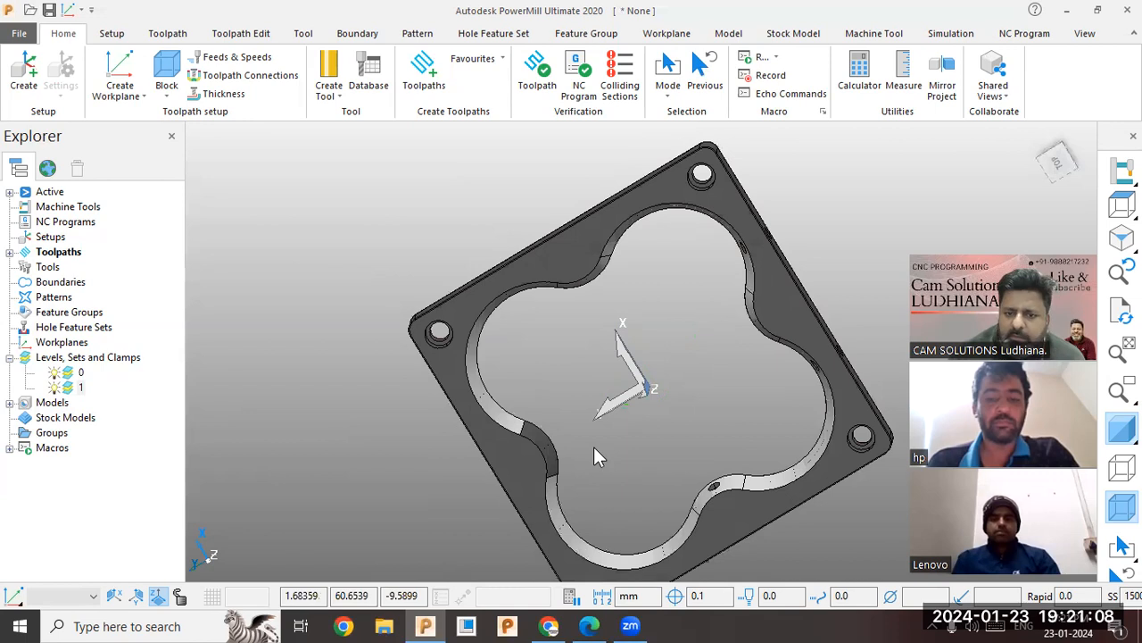
pyautogui.moveTo(589, 306); pyautogui.dragTo(544, 322, button='middle')
# - Activate level 1 and acquire the selected model geometry of the inner walls into it
pyautogui.rightClick(68, 387)
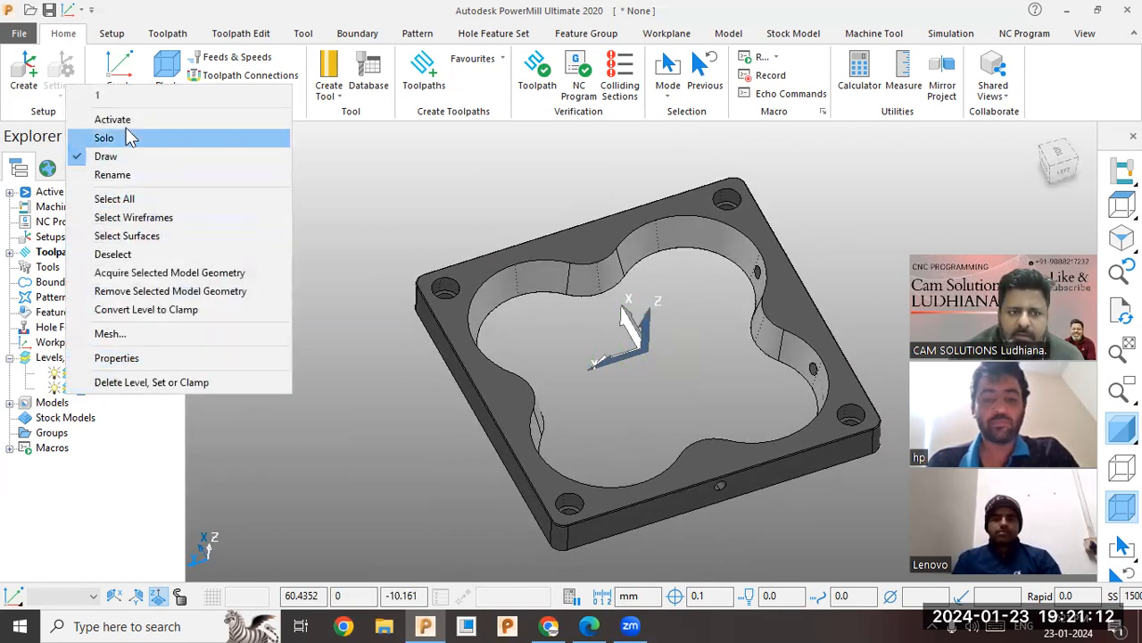
pyautogui.click(133, 117)
pyautogui.rightClick(83, 393)
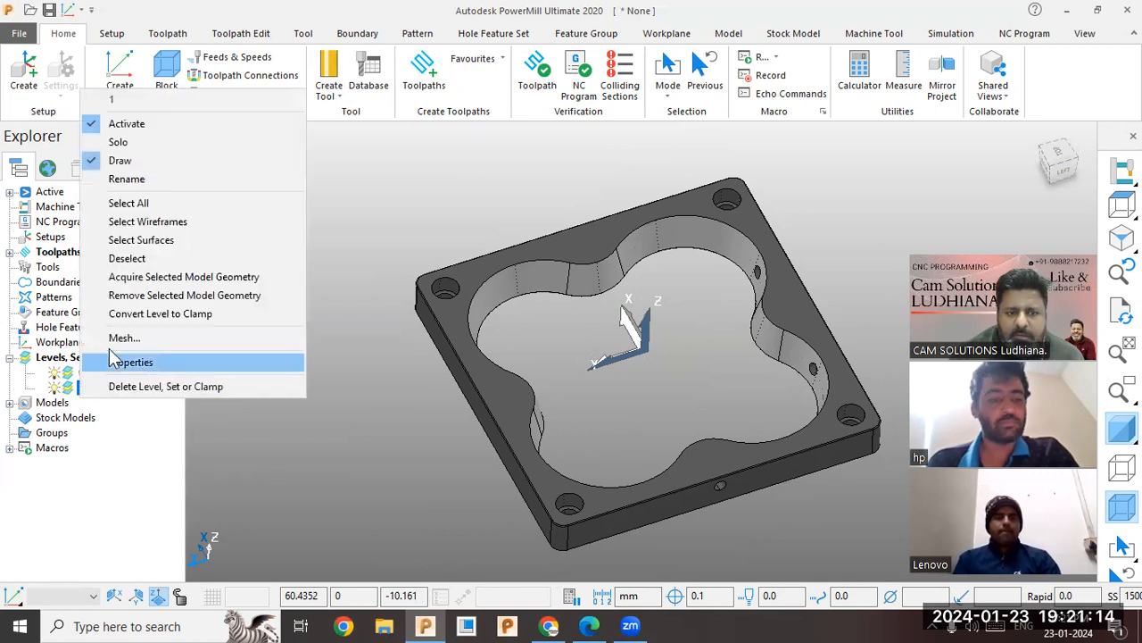
pyautogui.click(134, 279)
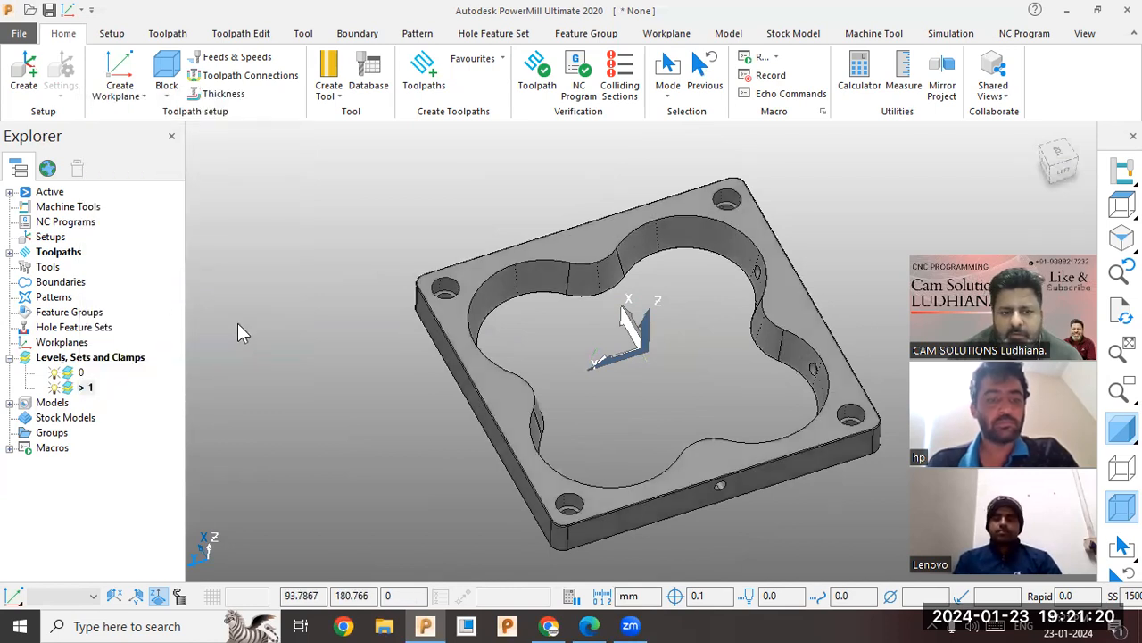
# - Switch the visibility of levels 0 and 1 off and on to check which surfaces each contains
pyautogui.click(54, 375)
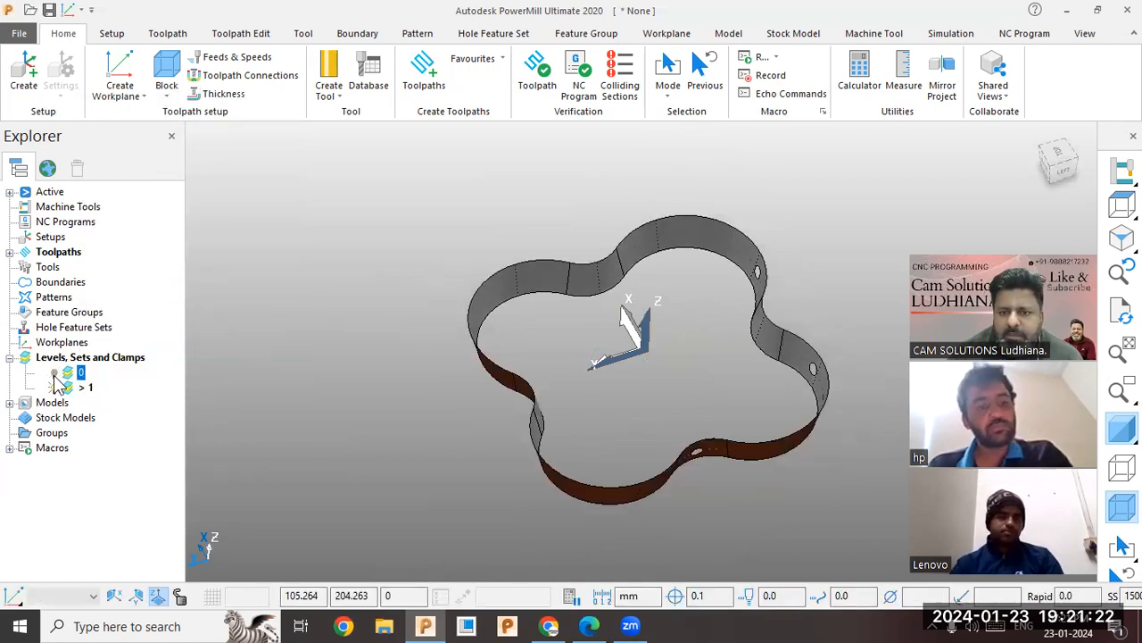
pyautogui.click(55, 375)
pyautogui.click(54, 382)
pyautogui.click(54, 382)
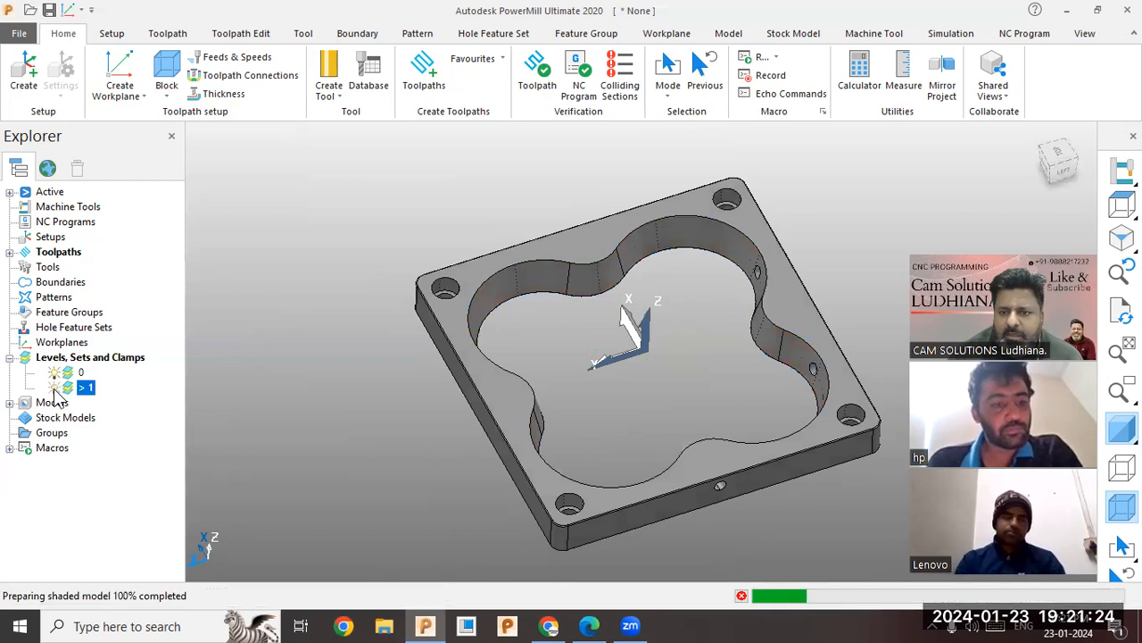
pyautogui.click(55, 373)
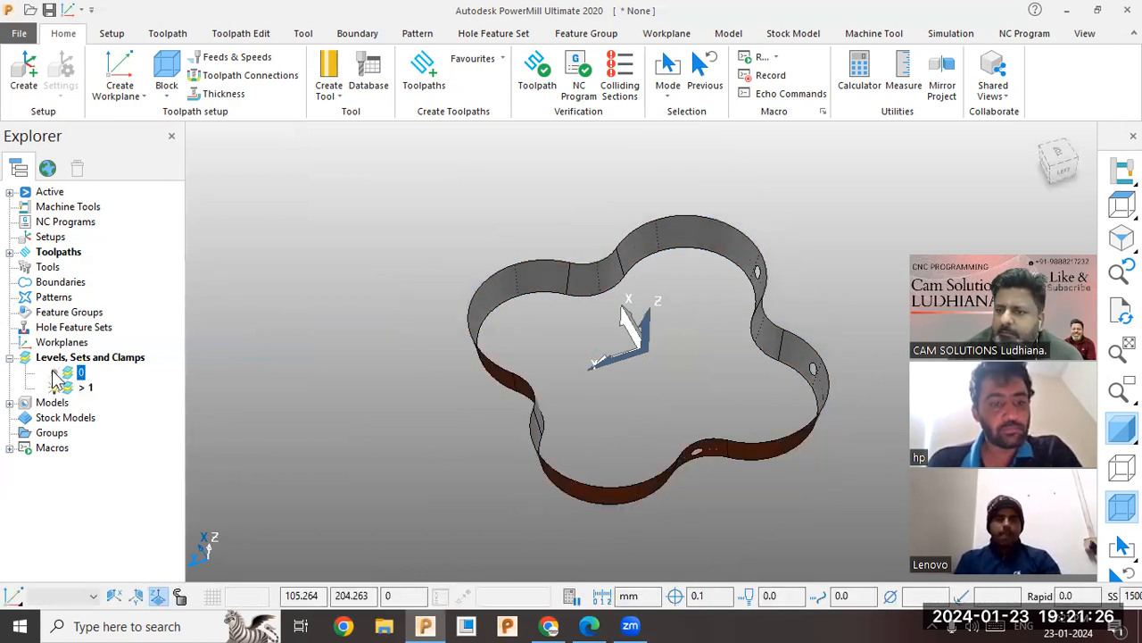
pyautogui.click(214, 392)
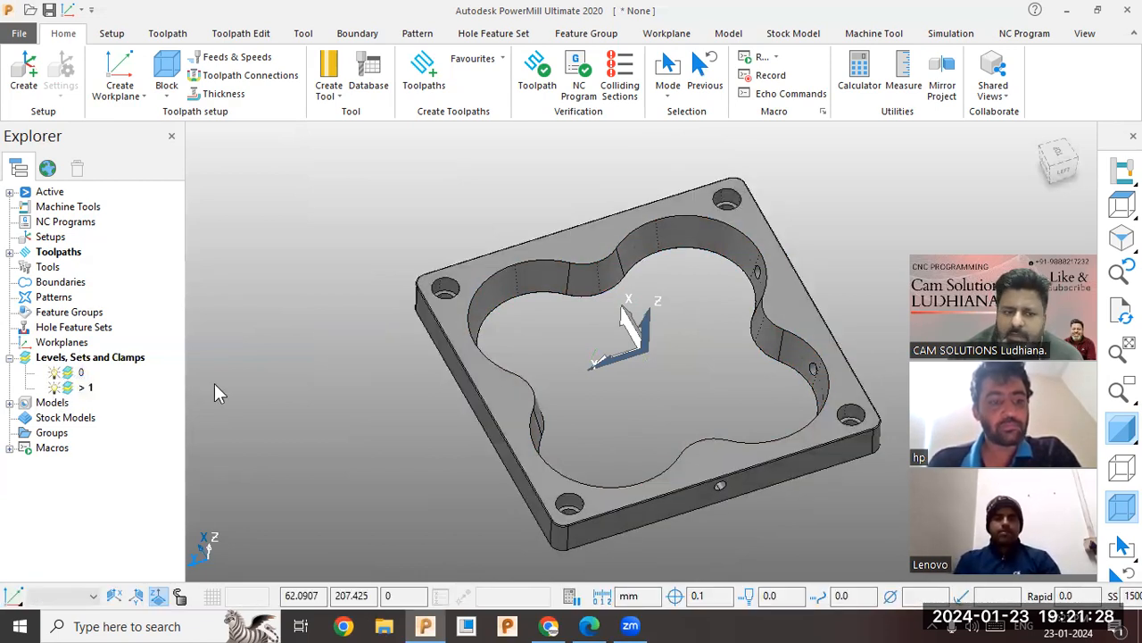
# - With level 0 hidden, select the surfaces on level 1, then clear the selection and redisplay level 0
pyautogui.click(55, 375)
pyautogui.click(56, 388)
pyautogui.click(86, 389)
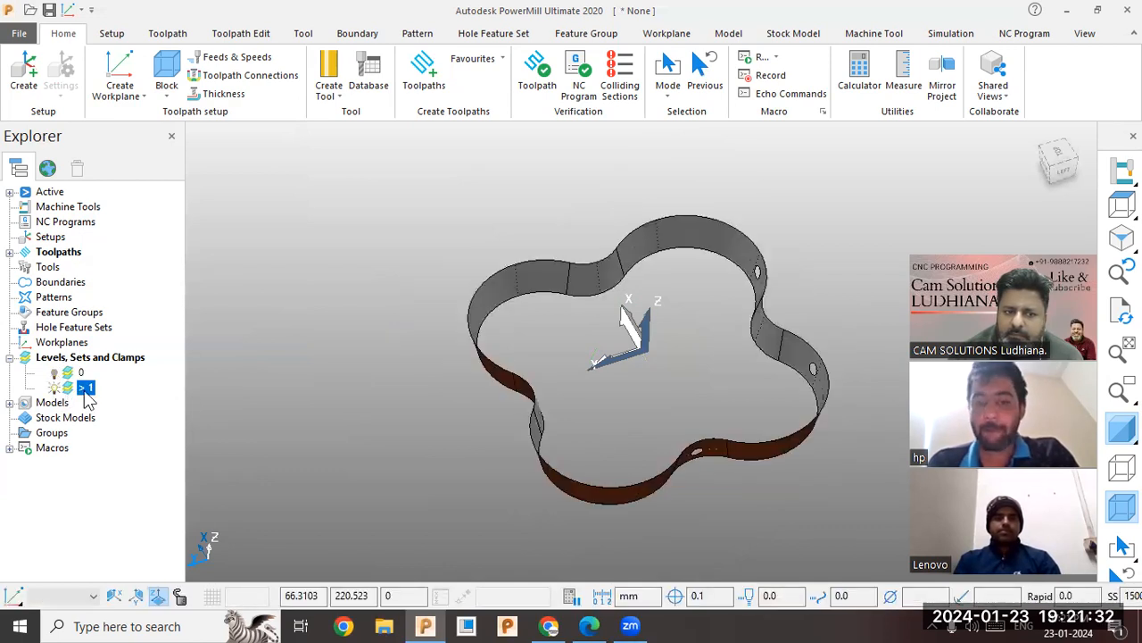
pyautogui.rightClick(86, 390)
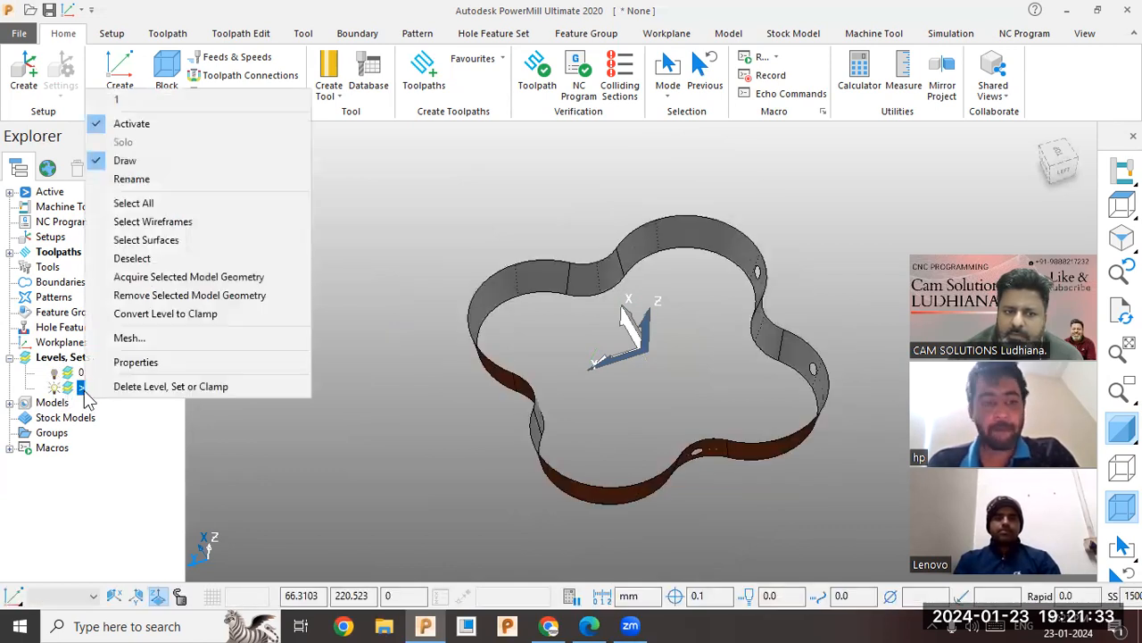
pyautogui.click(152, 250)
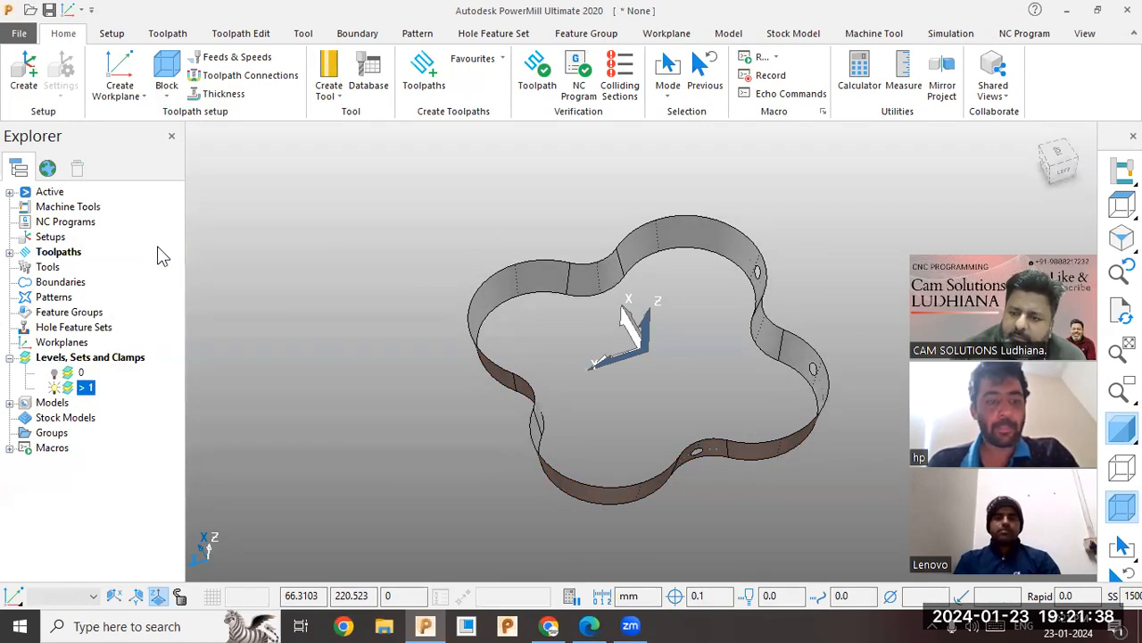
pyautogui.click(262, 293)
pyautogui.click(51, 375)
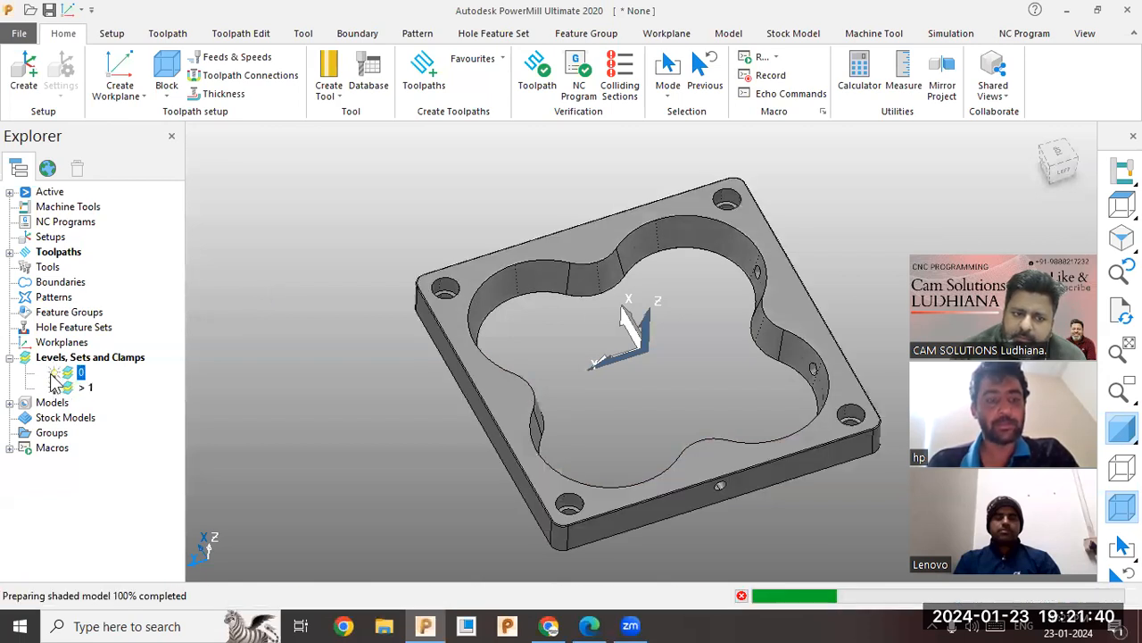
# - Start saving the project and create and open a new folder in Documents as its location
pyautogui.click(19, 33)
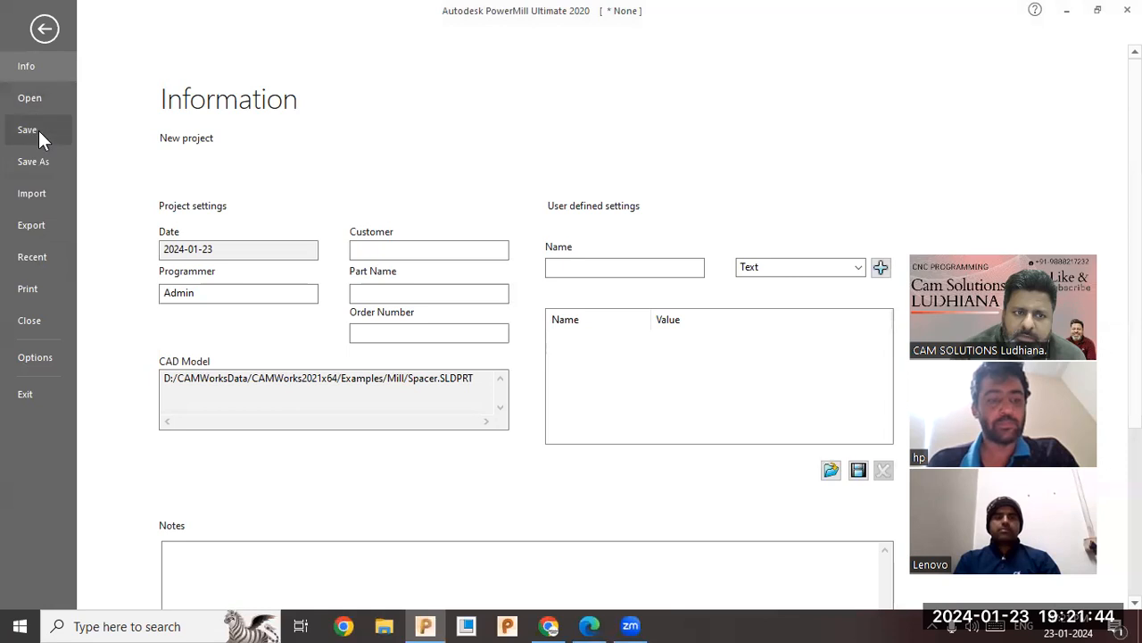
pyautogui.click(28, 130)
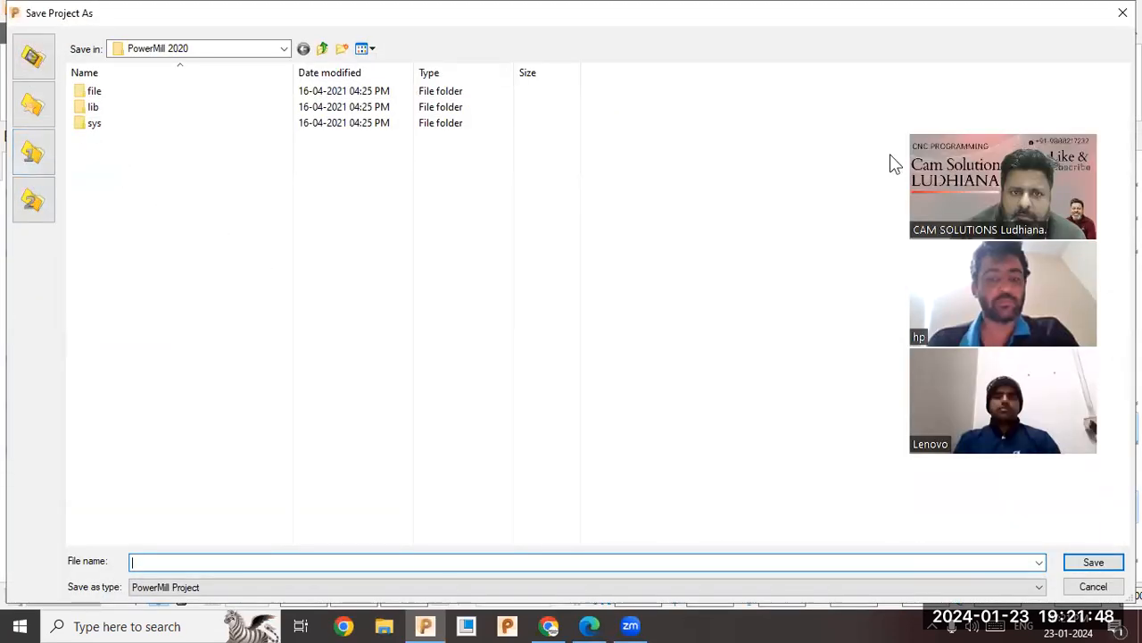
pyautogui.click(282, 50)
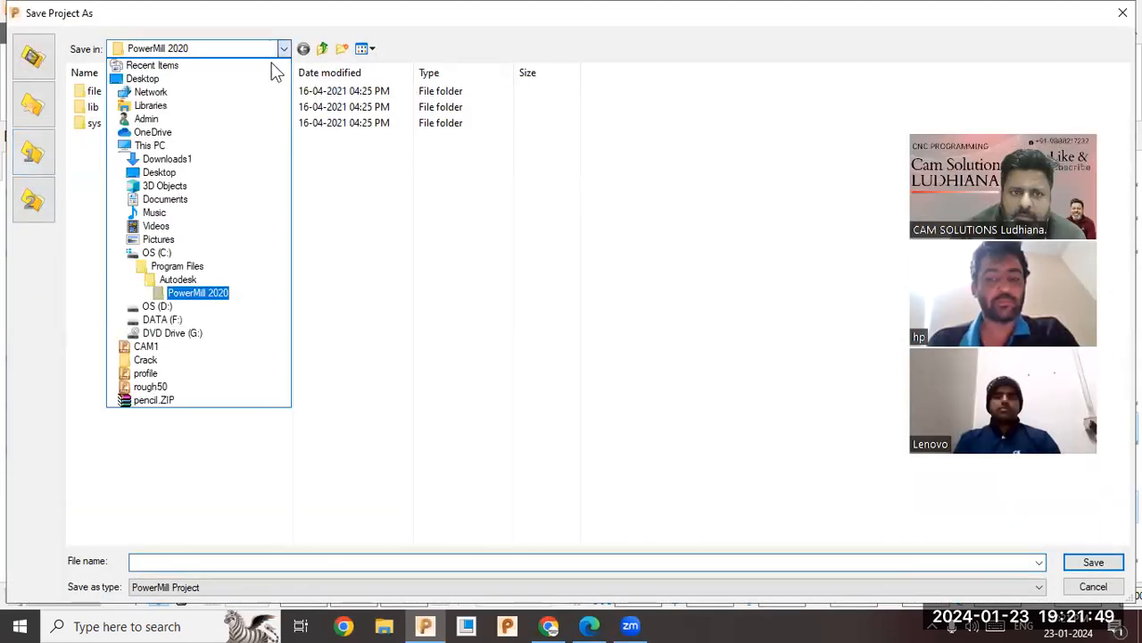
pyautogui.click(170, 199)
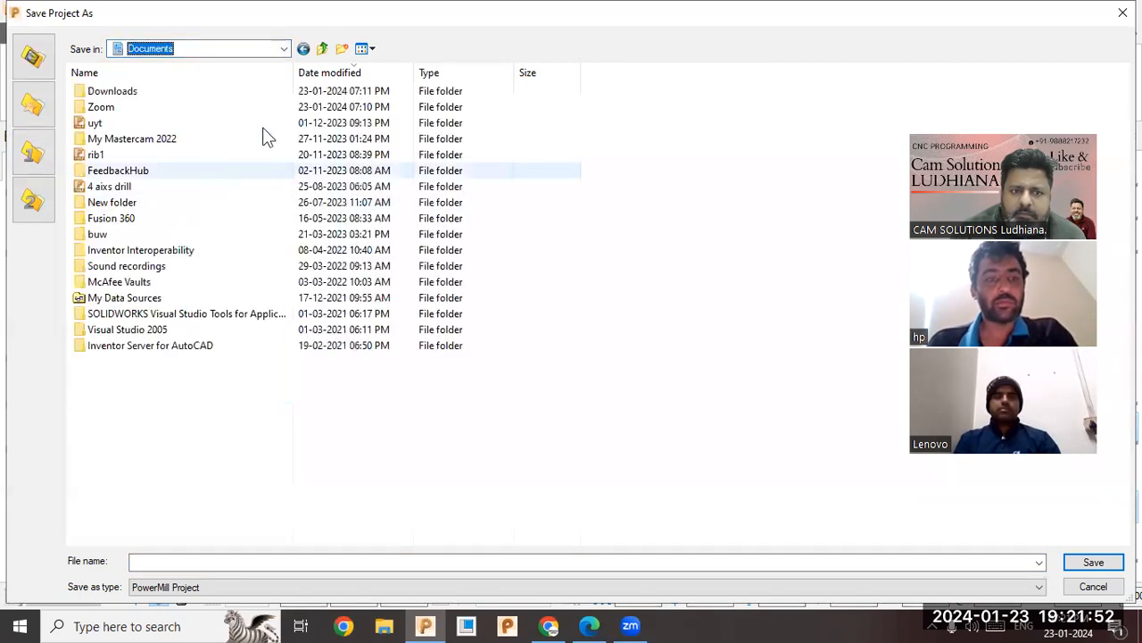
pyautogui.click(341, 49)
pyautogui.click(189, 390)
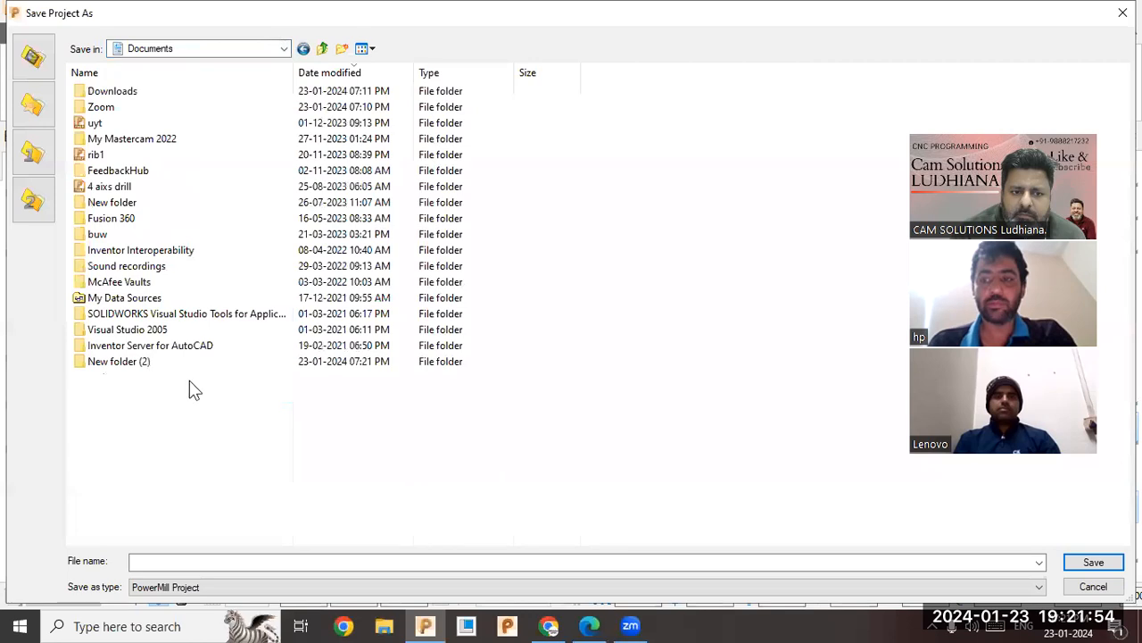
pyautogui.doubleClick(178, 361)
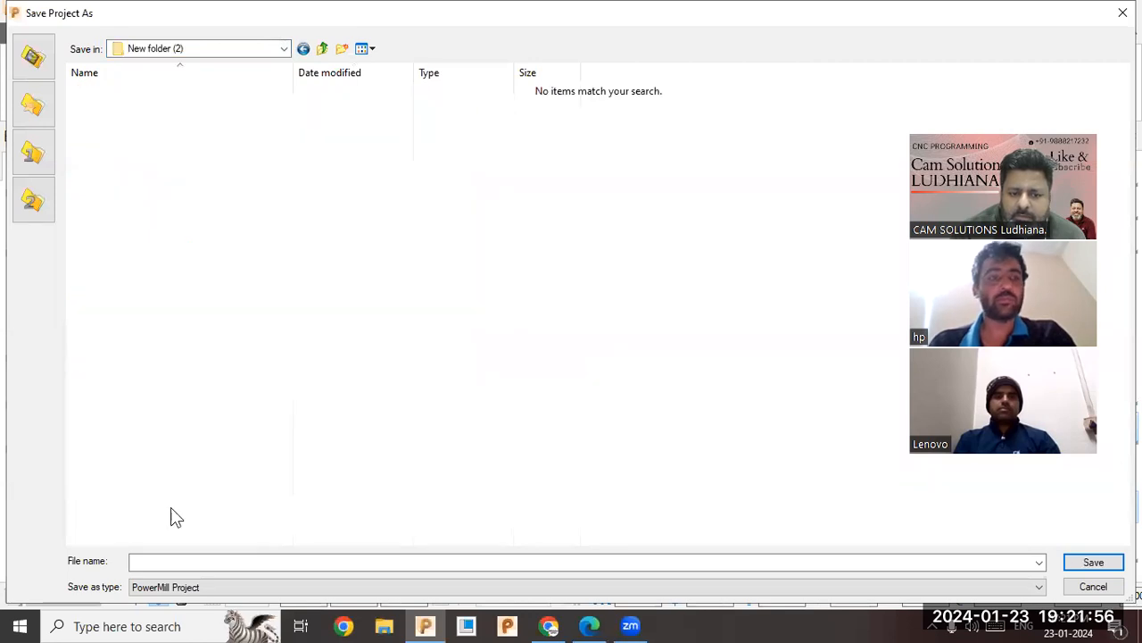
# - Name the project "surface levevl" and save it in New folder (2)
pyautogui.click(179, 561)
pyautogui.write('123')
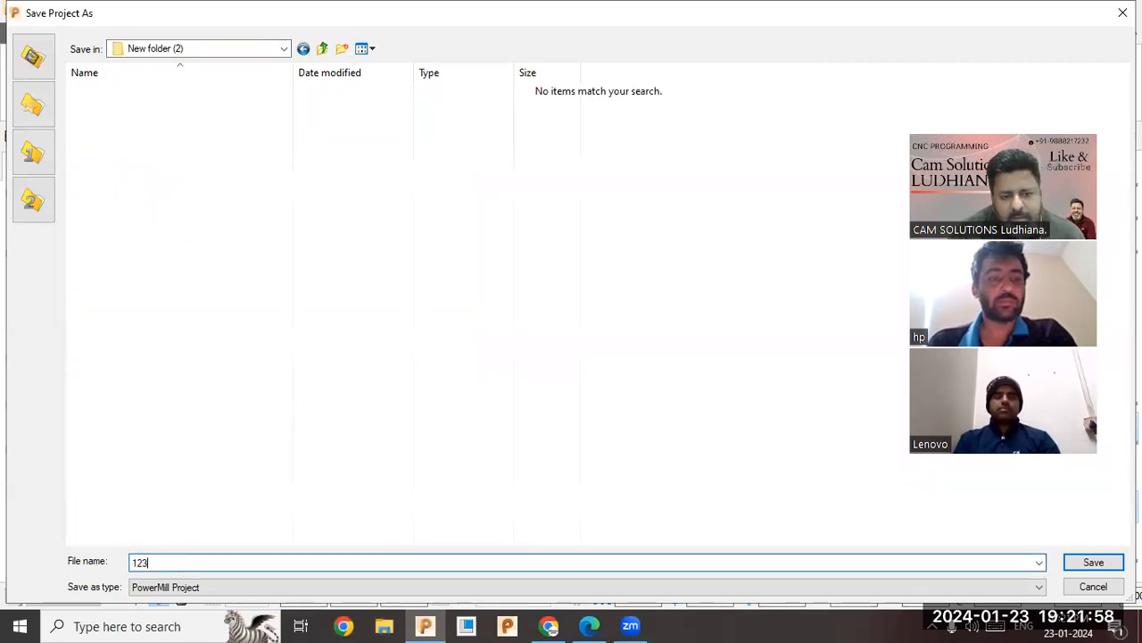
pyautogui.hotkey('ctrl', 'a')
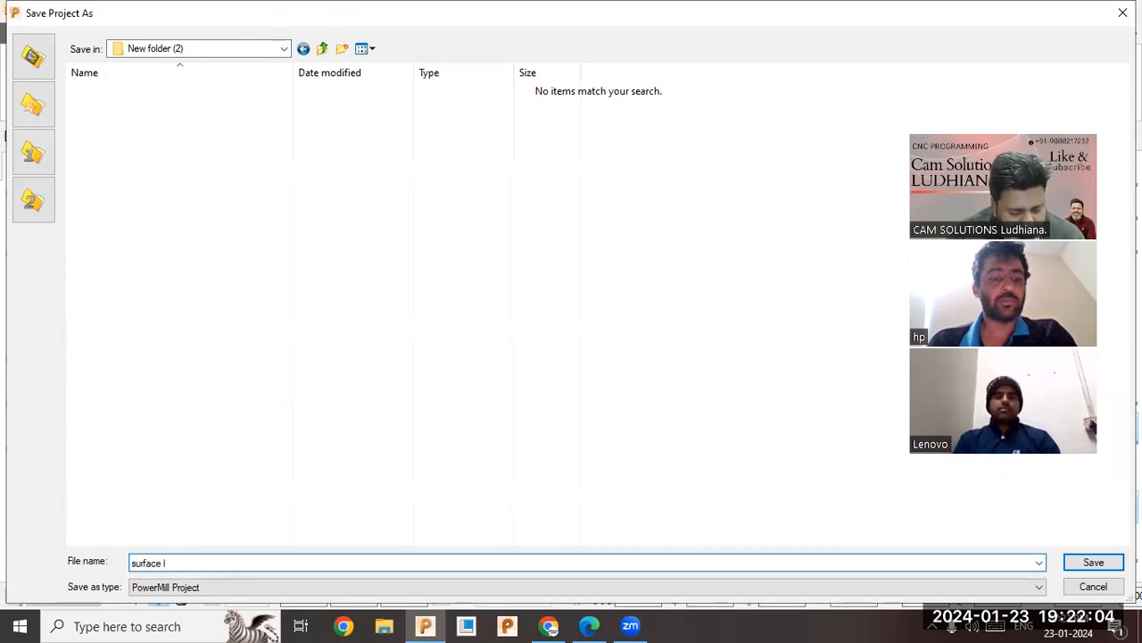
pyautogui.write('surface levev')
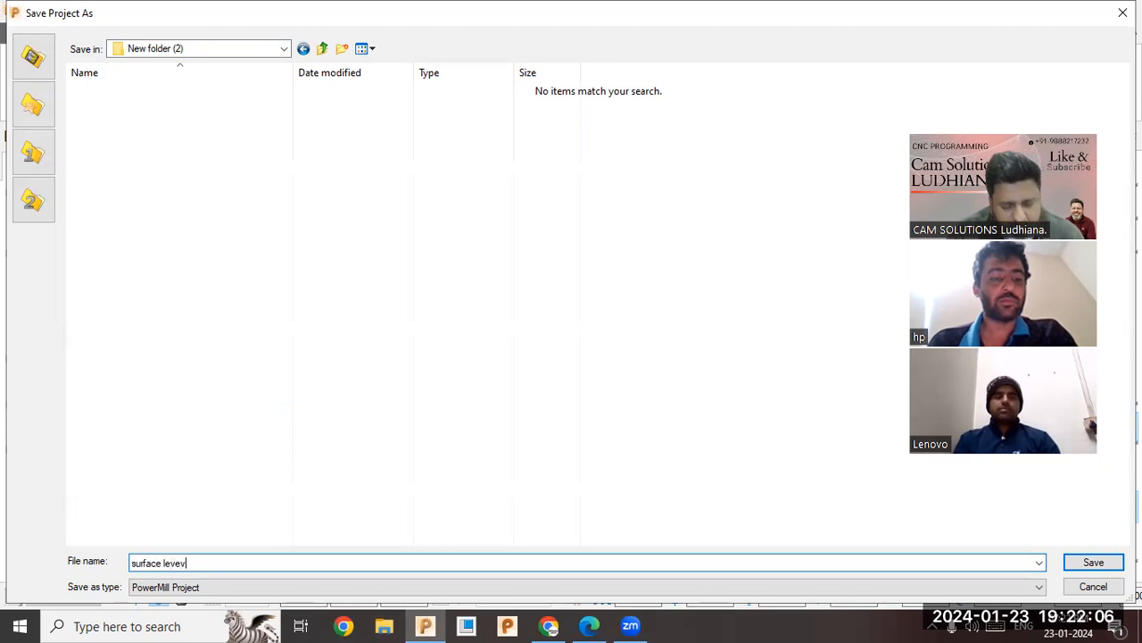
pyautogui.write('l')
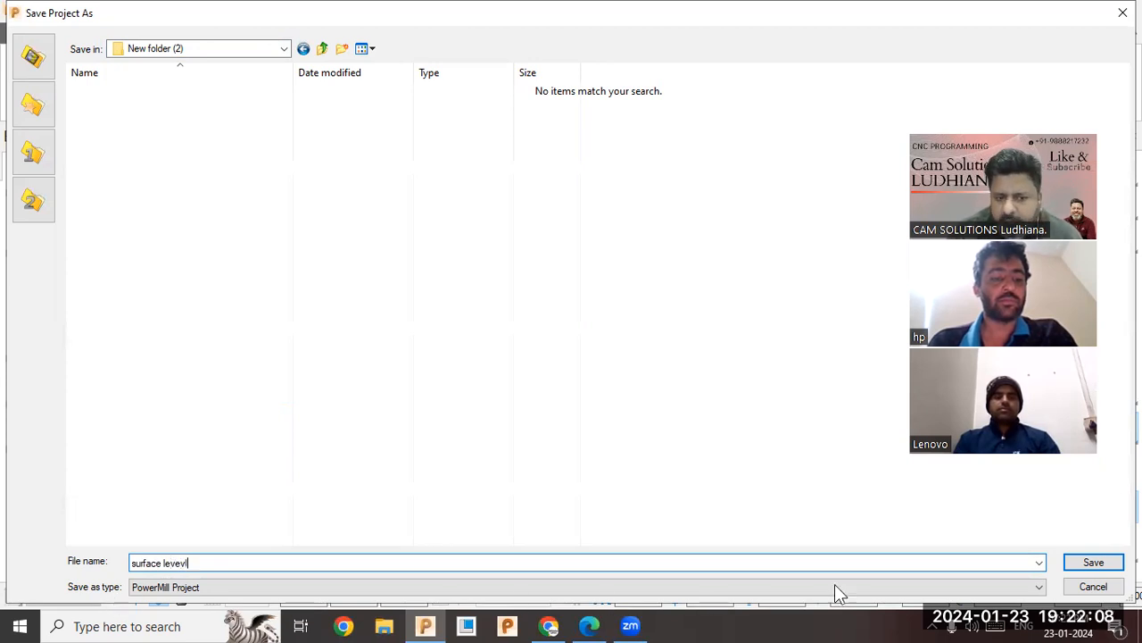
pyautogui.click(1095, 569)
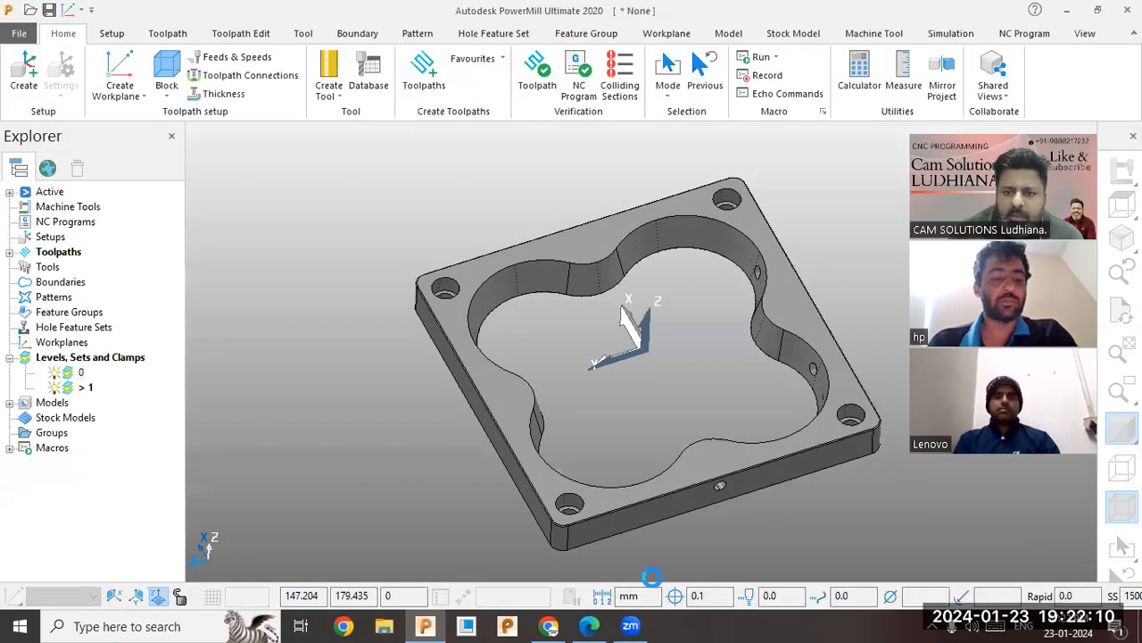
# - In File Explorer, open the saved surface levevl project inside Documents > New folder (2), examine its files, and close the window
pyautogui.click(381, 625)
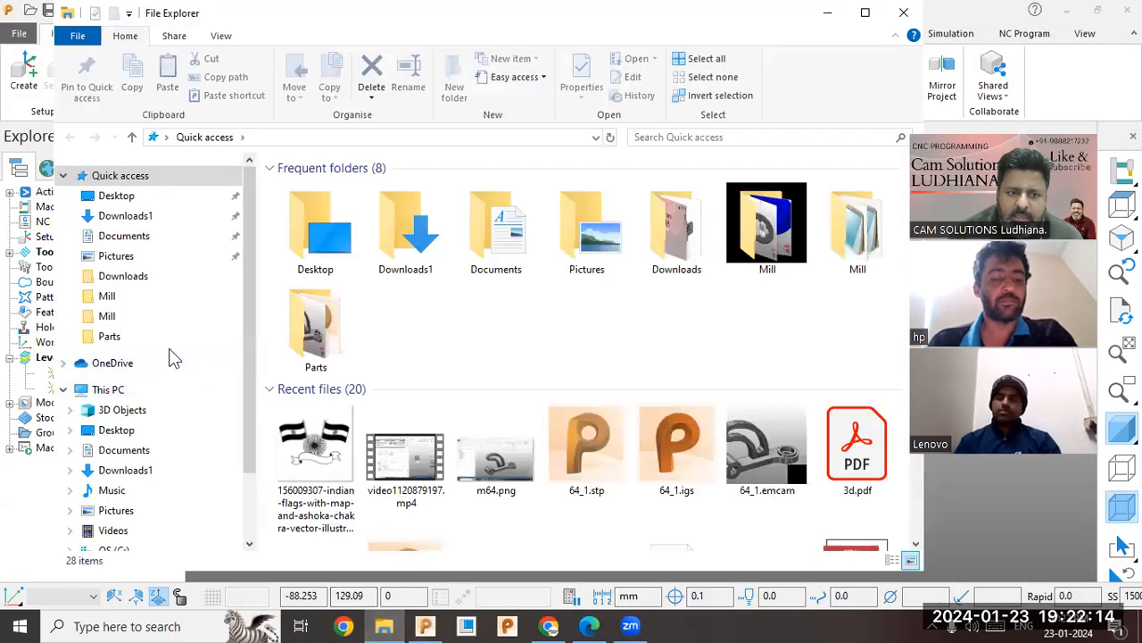
pyautogui.click(117, 195)
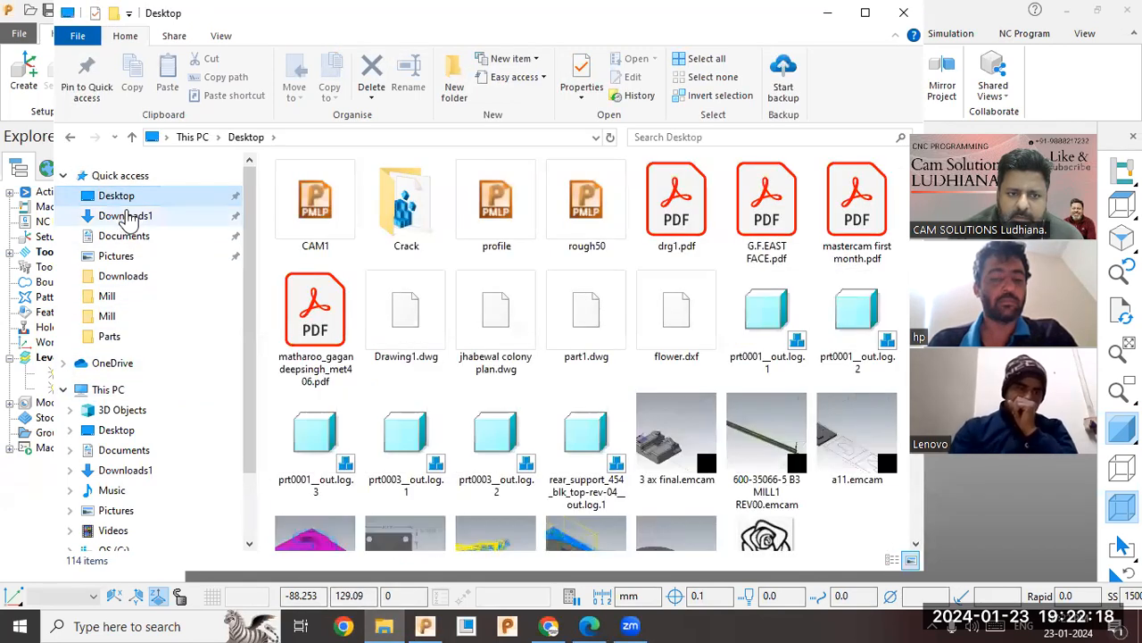
pyautogui.click(127, 237)
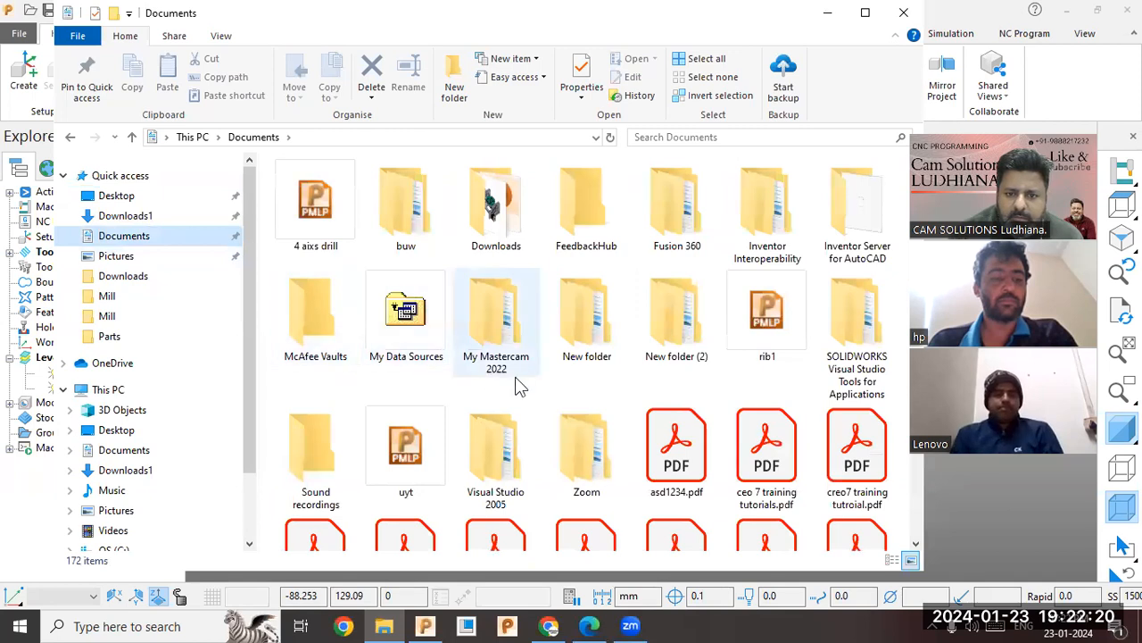
pyautogui.click(488, 448)
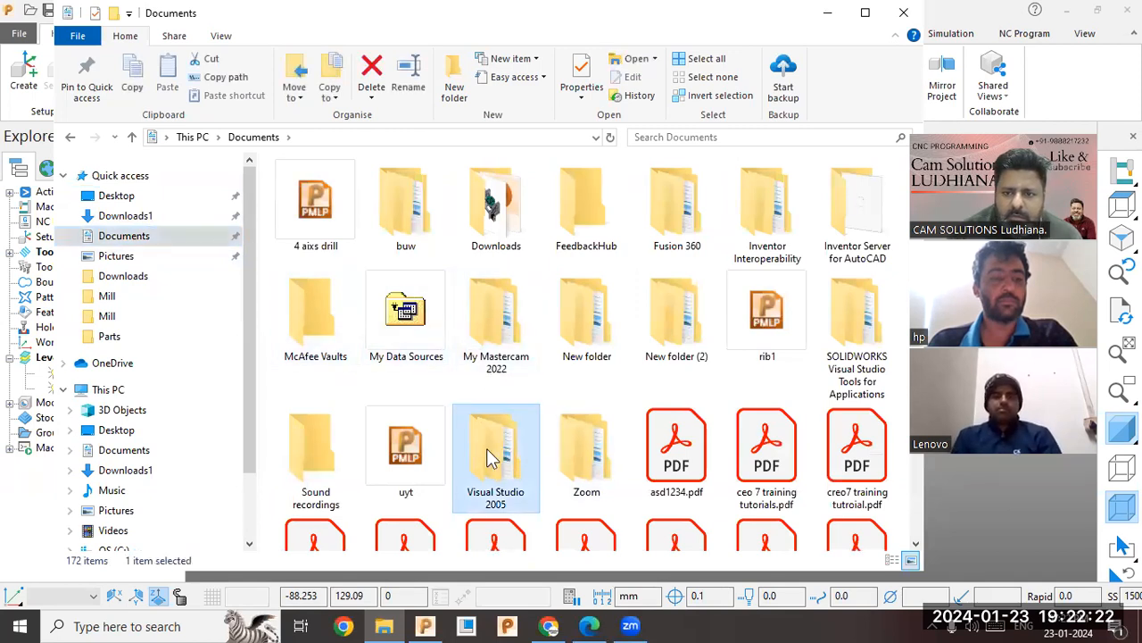
pyautogui.doubleClick(672, 336)
pyautogui.click(332, 200)
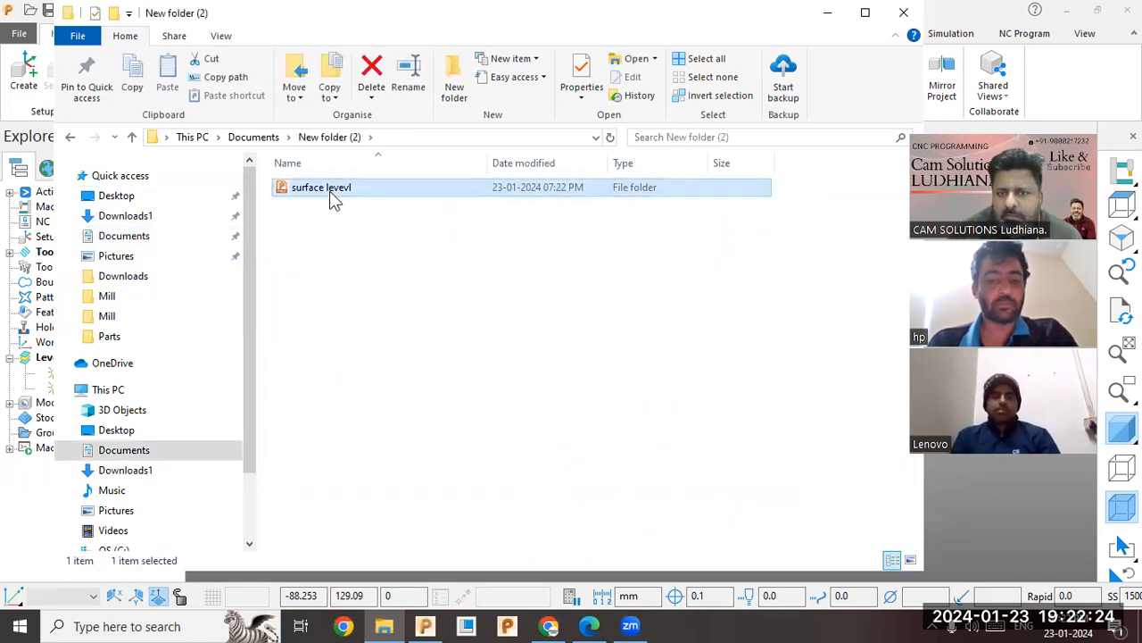
pyautogui.doubleClick(660, 192)
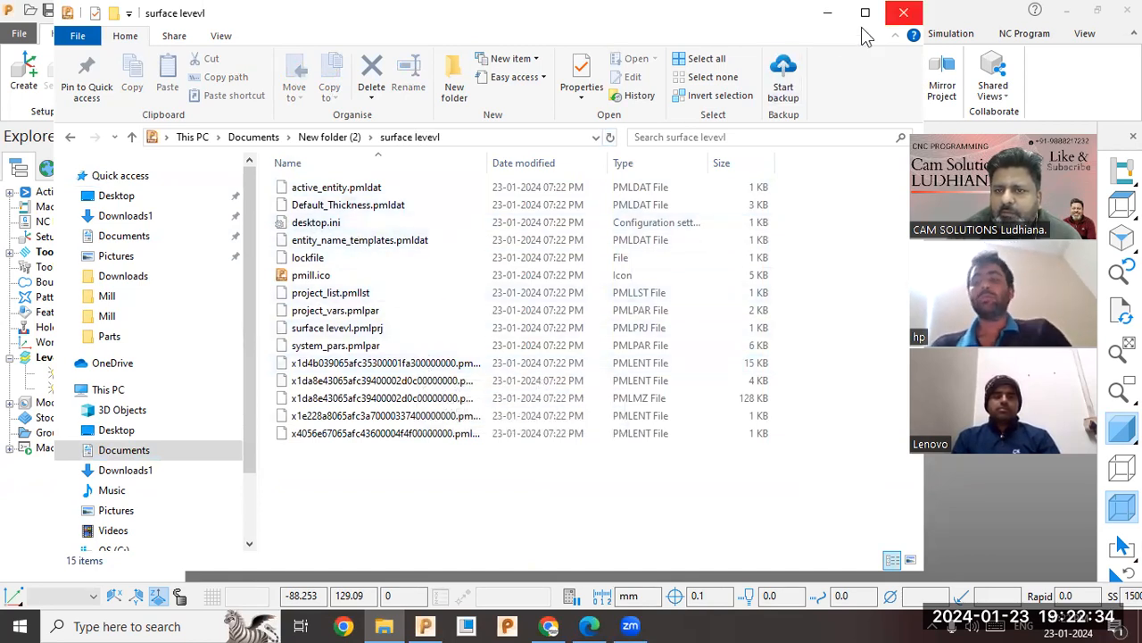
pyautogui.click(904, 13)
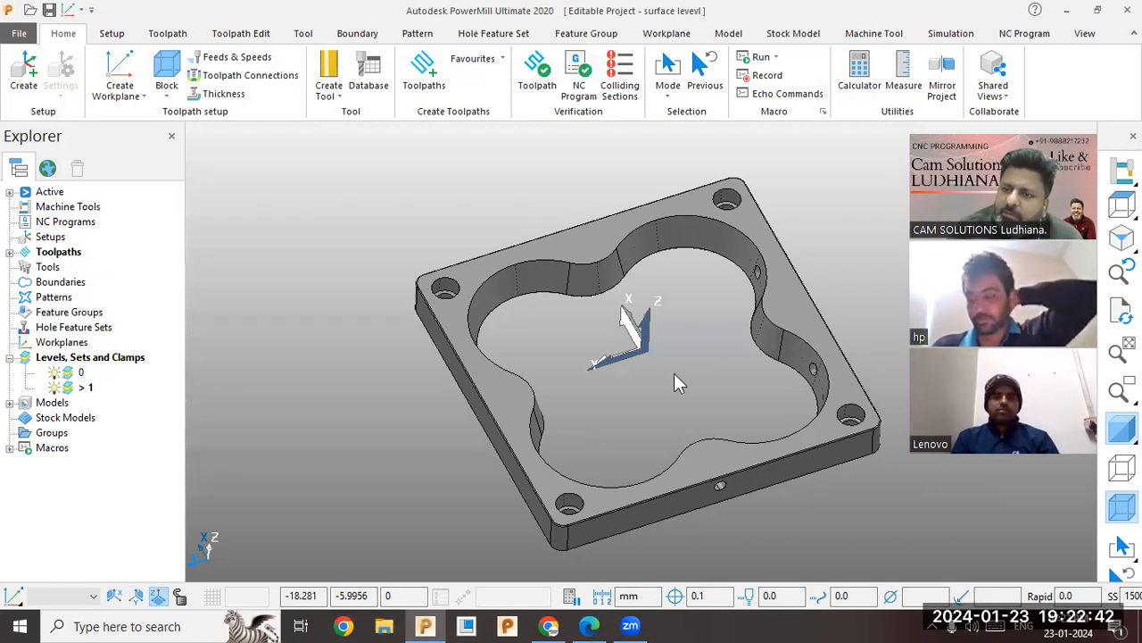
# - Select the inner wall surfaces on level 1 and start a Surface Modelling session on them, agreeing to start PowerShape
pyautogui.moveTo(671, 373); pyautogui.dragTo(809, 317, button='middle')
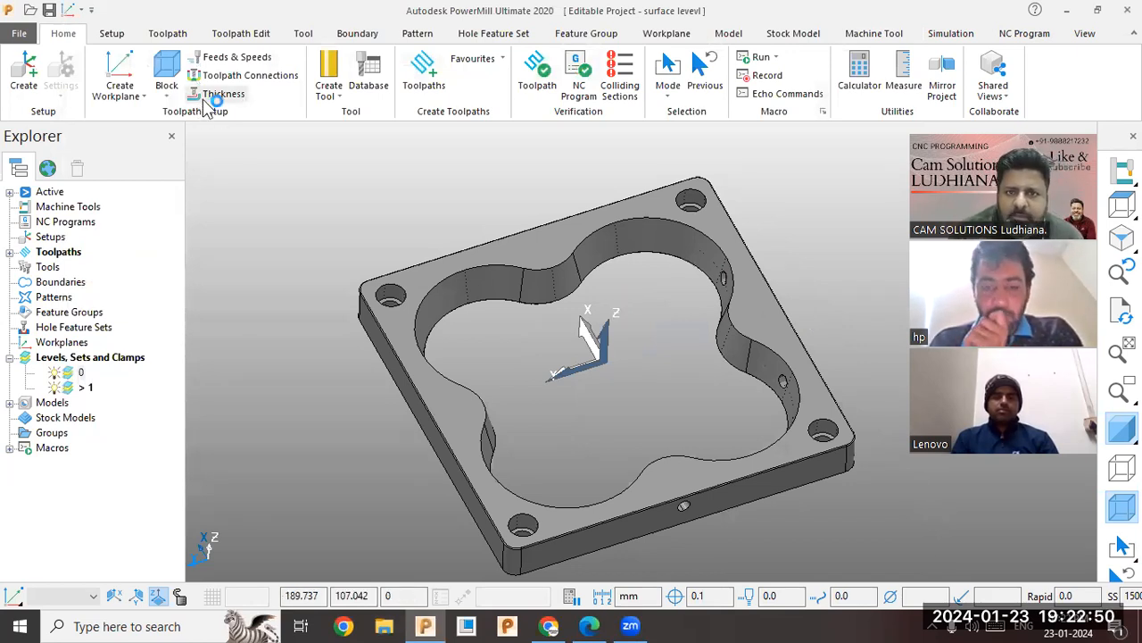
pyautogui.rightClick(87, 387)
pyautogui.click(202, 236)
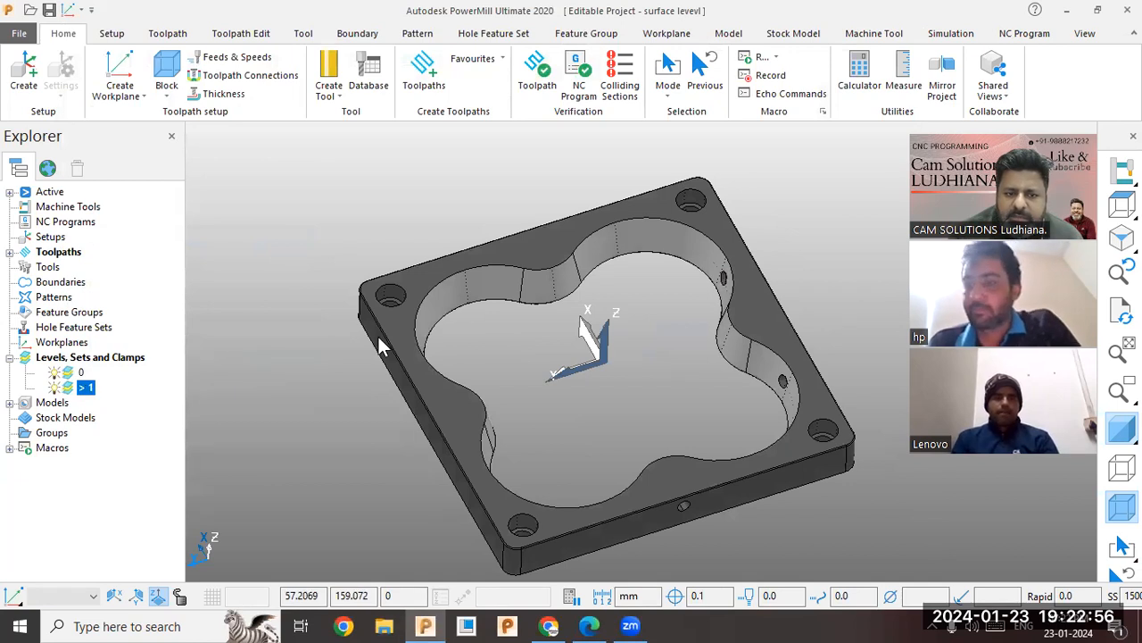
pyautogui.rightClick(469, 289)
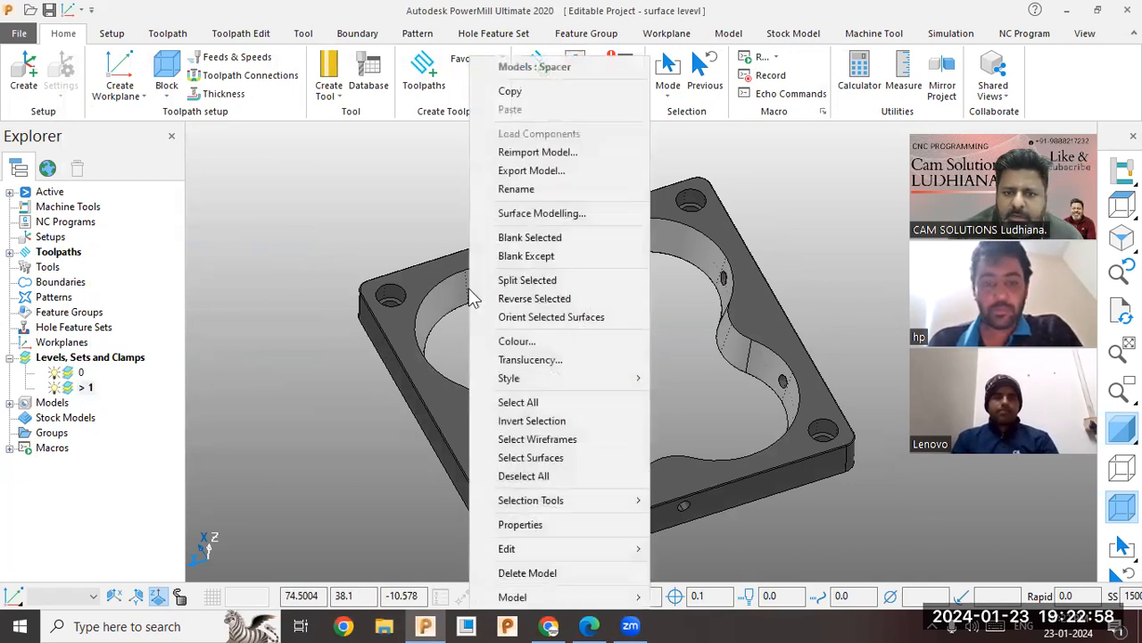
pyautogui.click(534, 214)
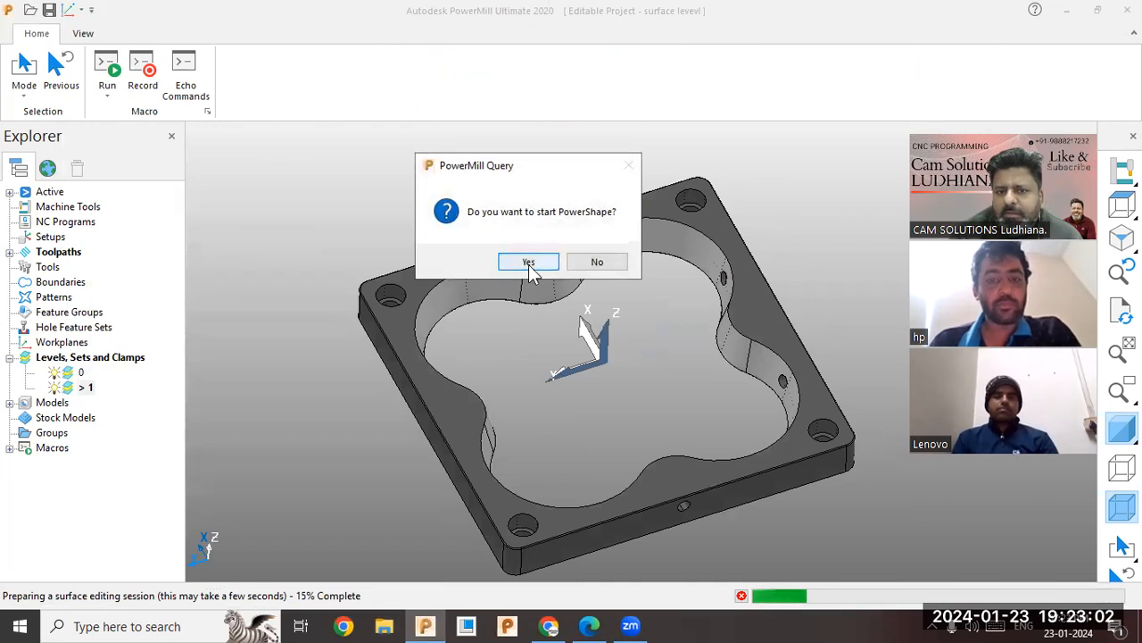
pyautogui.click(528, 262)
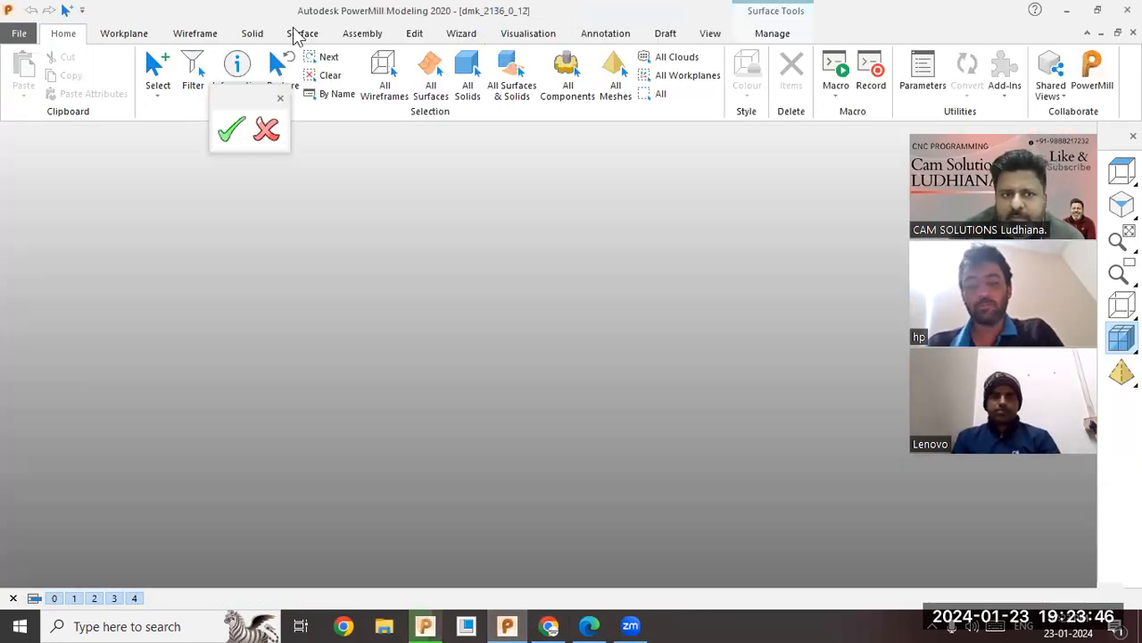
pyautogui.click(252, 34)
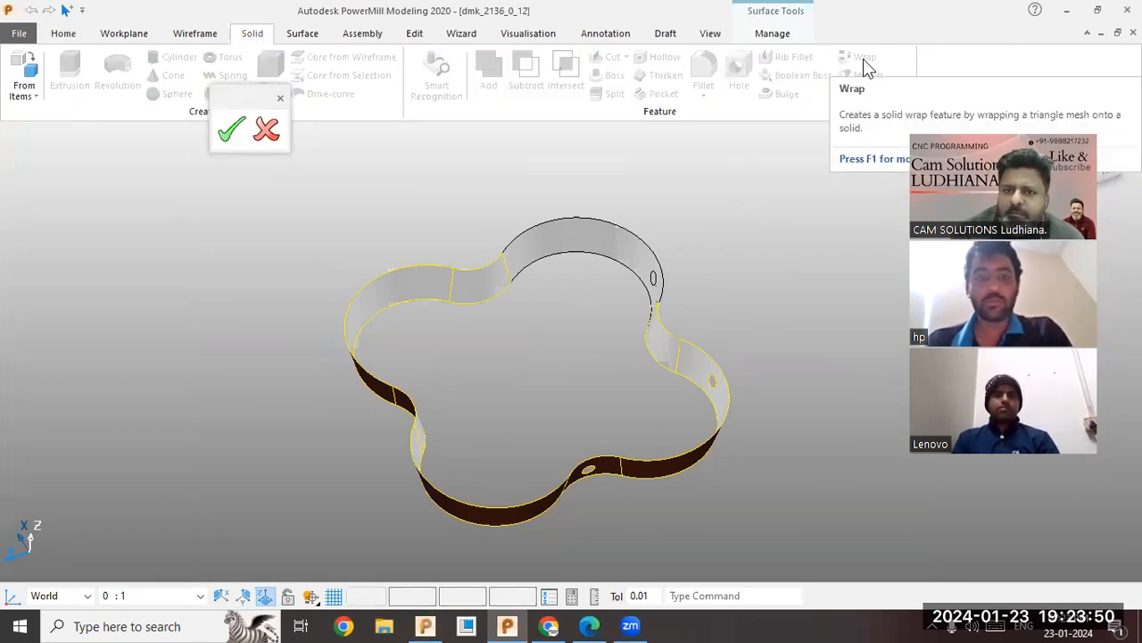
pyautogui.click(775, 35)
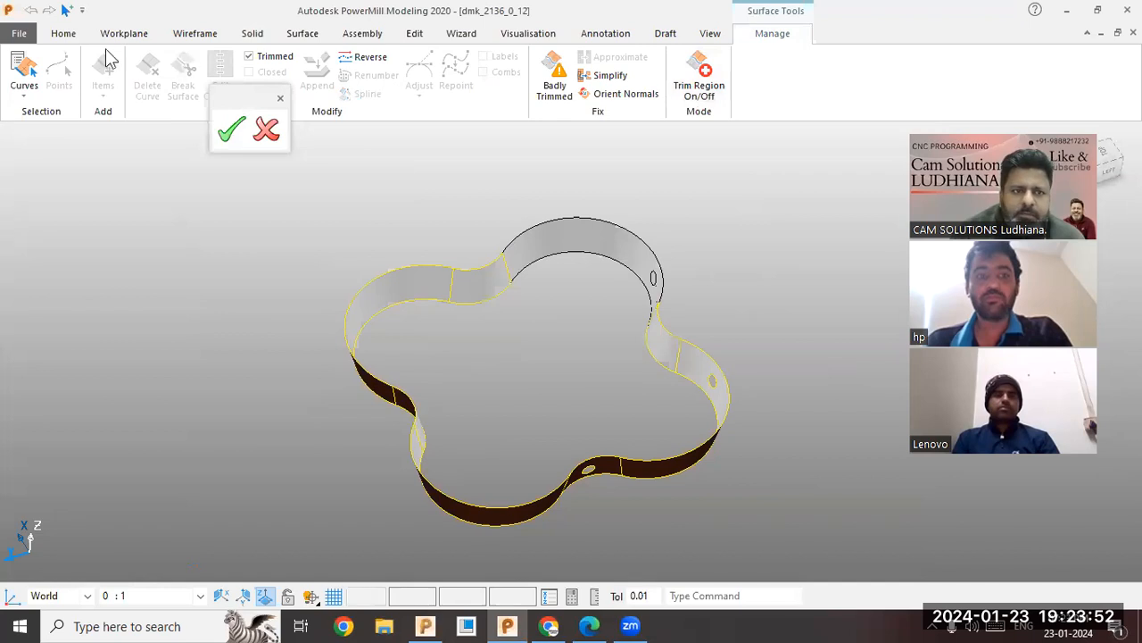
pyautogui.click(121, 36)
pyautogui.click(64, 34)
# - Clear the surface selection and create a closed composite curve along the entire upper edge of the inner wall surfaces
pyautogui.moveTo(400, 274); pyautogui.dragTo(530, 370, button='middle')
pyautogui.click(512, 380)
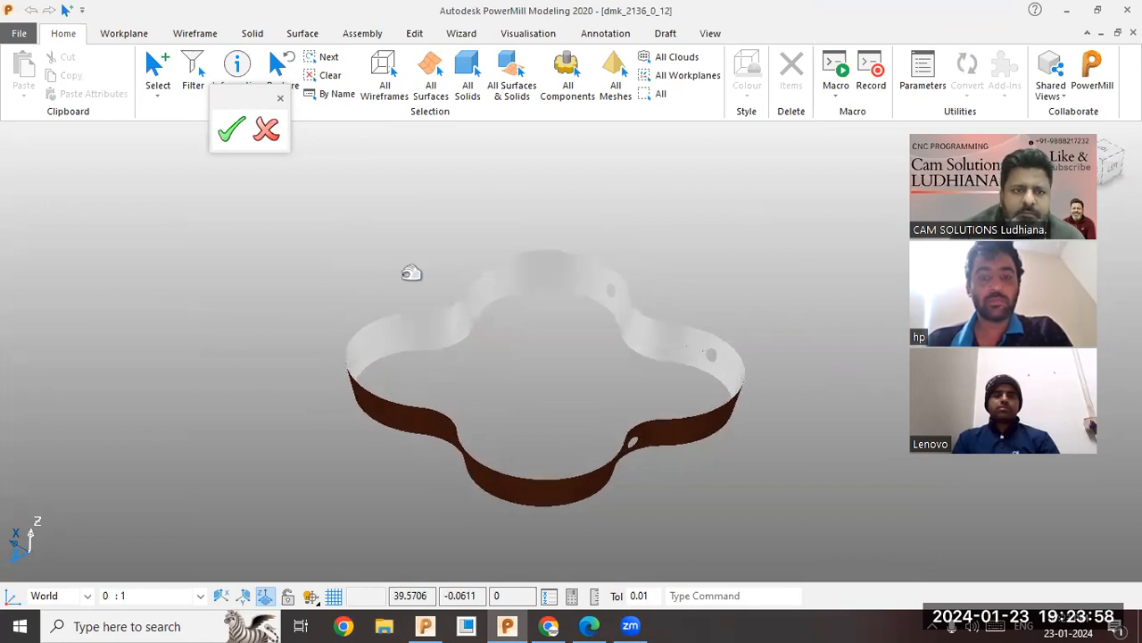
pyautogui.click(193, 36)
pyautogui.click(191, 71)
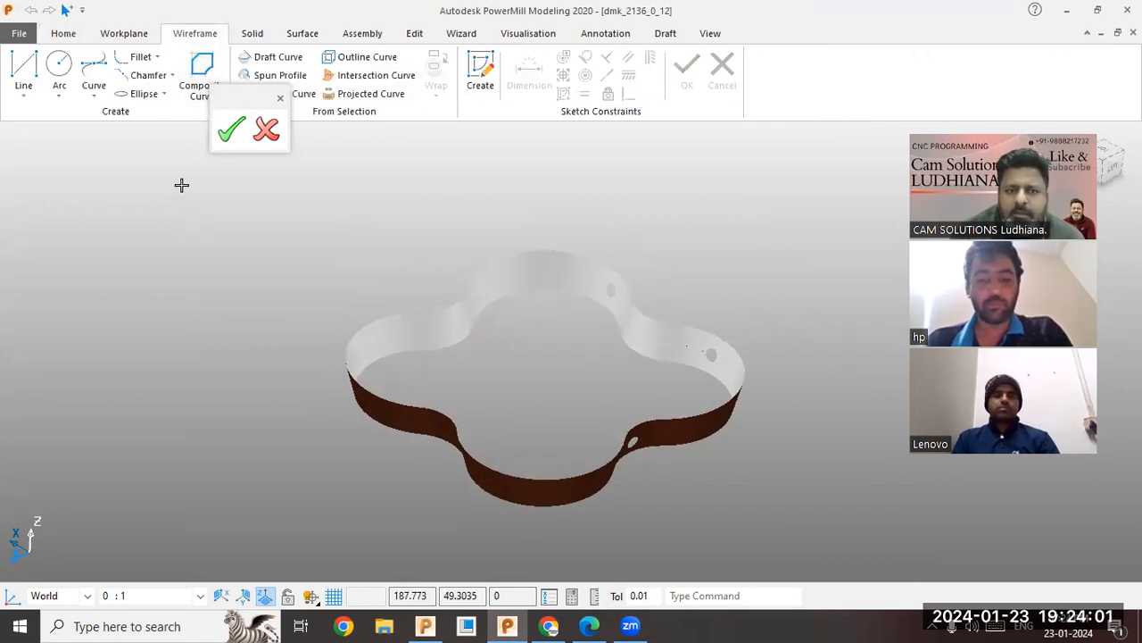
pyautogui.click(427, 307)
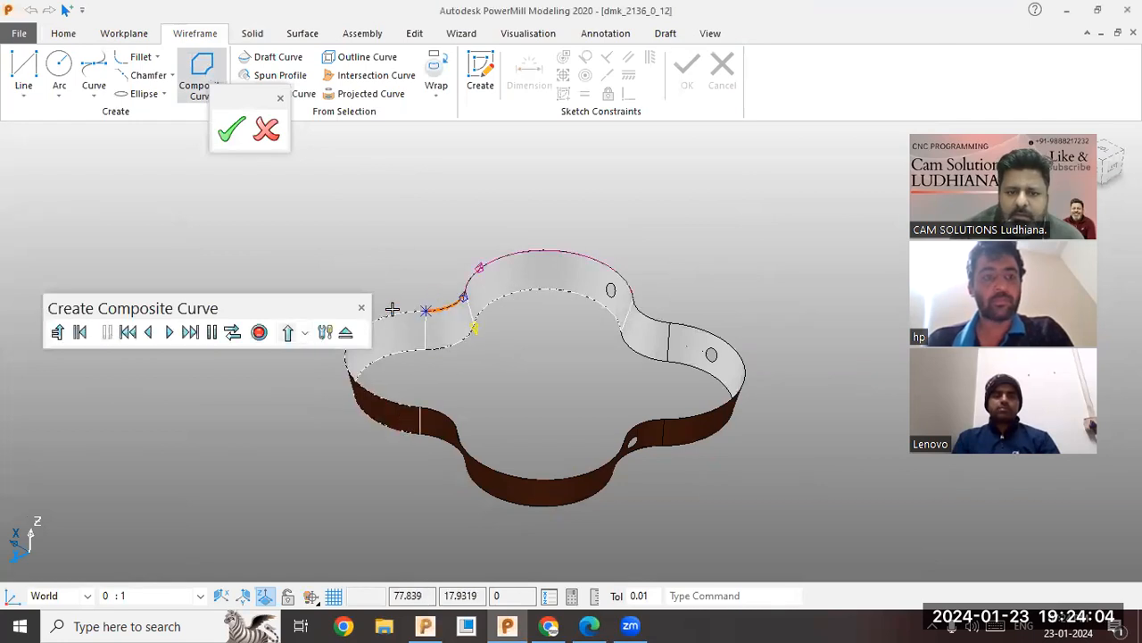
pyautogui.click(172, 332)
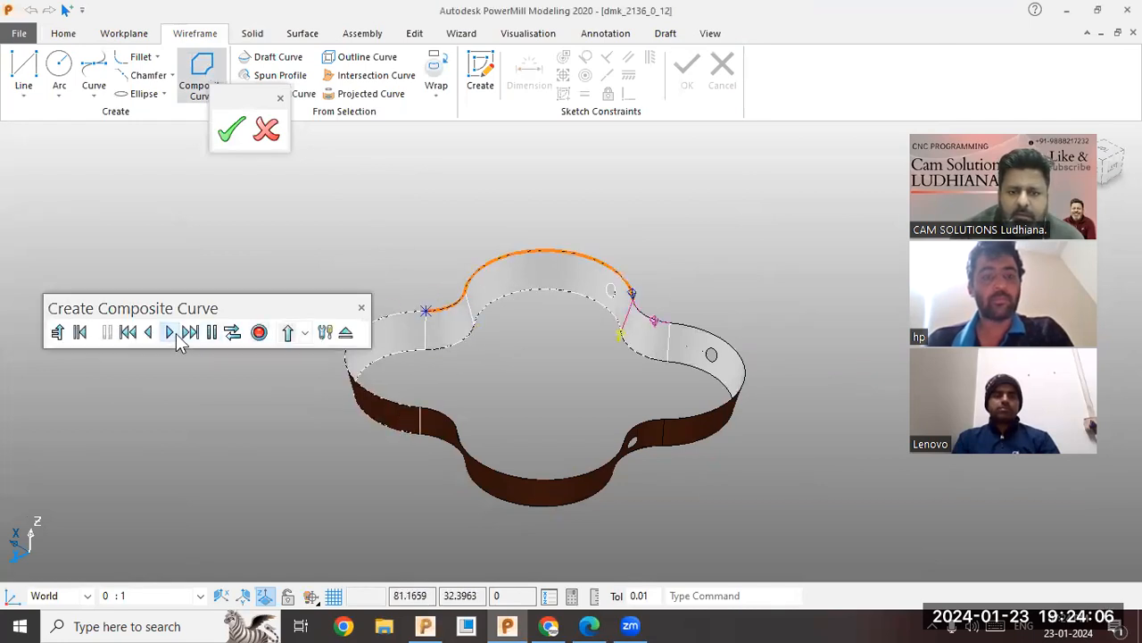
pyautogui.click(176, 334)
pyautogui.click(176, 333)
pyautogui.click(175, 334)
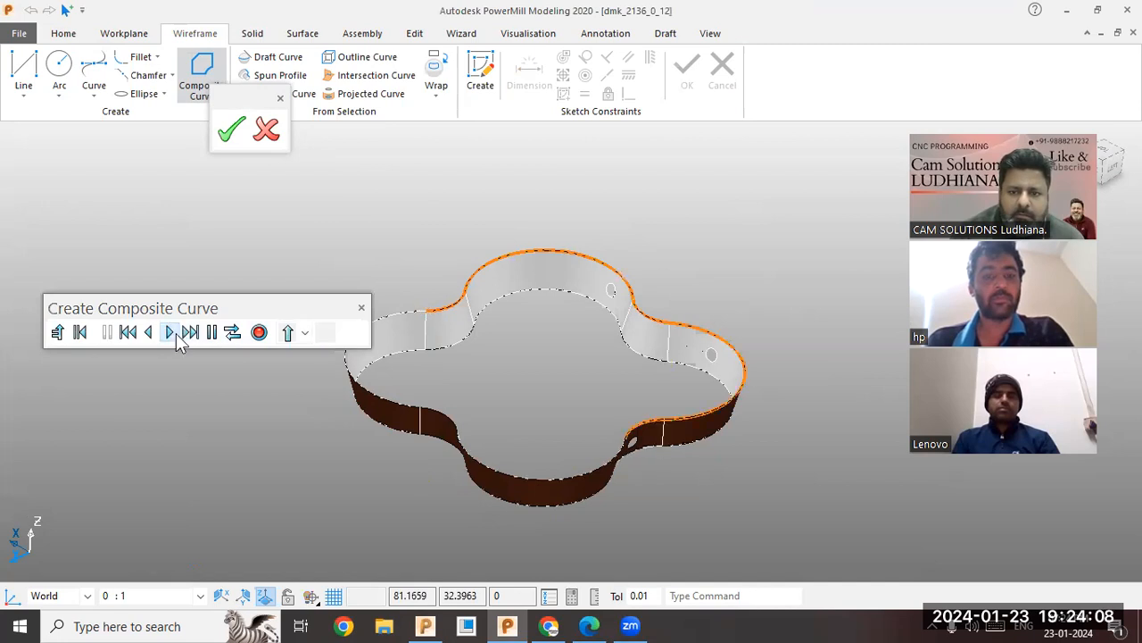
pyautogui.click(175, 334)
pyautogui.click(177, 334)
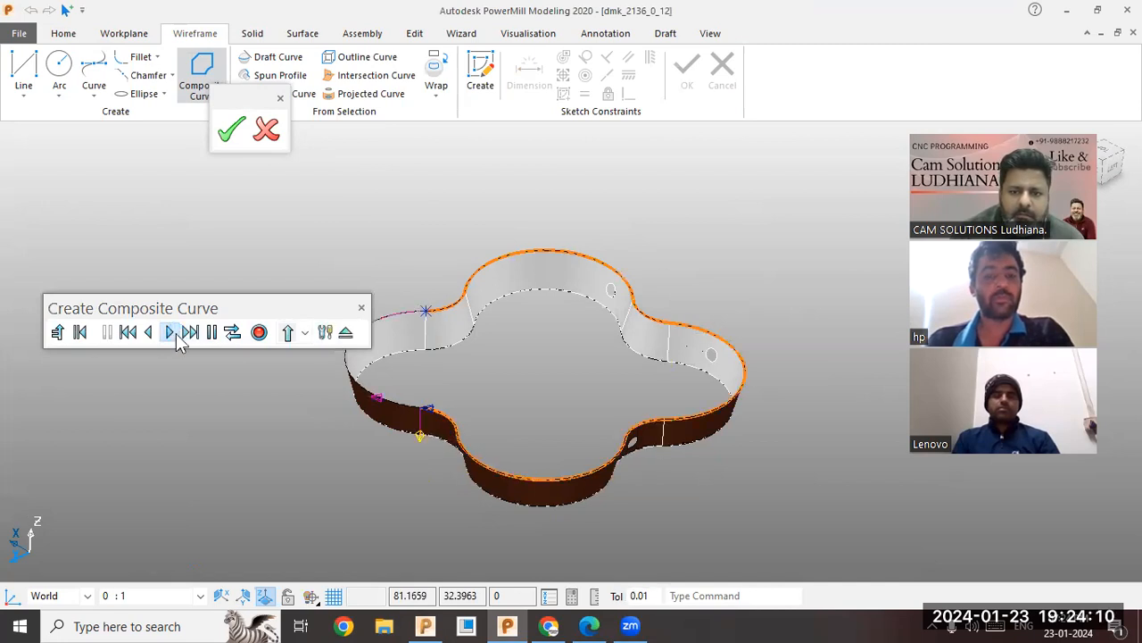
pyautogui.click(259, 332)
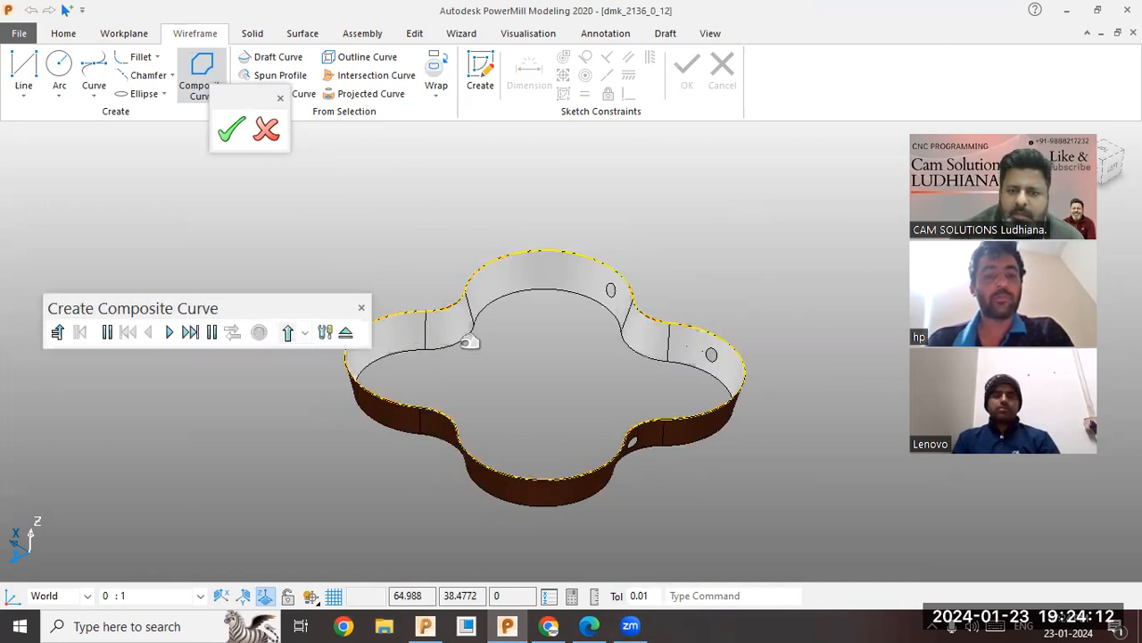
# - Create a second closed composite curve along the lower edge of the wall surfaces and finish composite curve creation
pyautogui.click(454, 342)
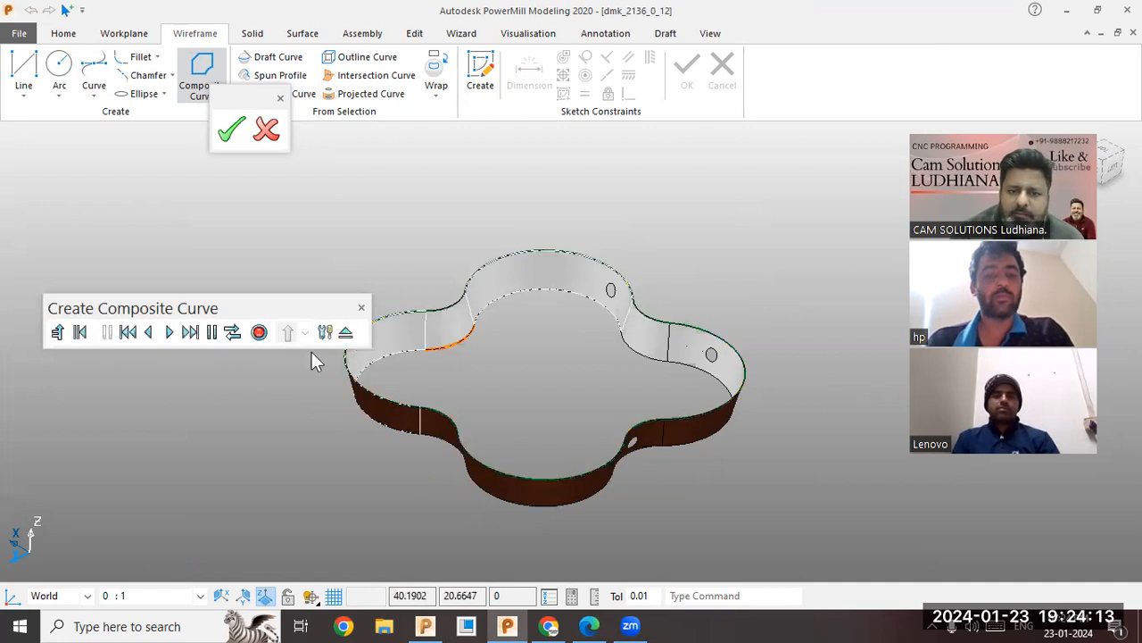
pyautogui.click(189, 336)
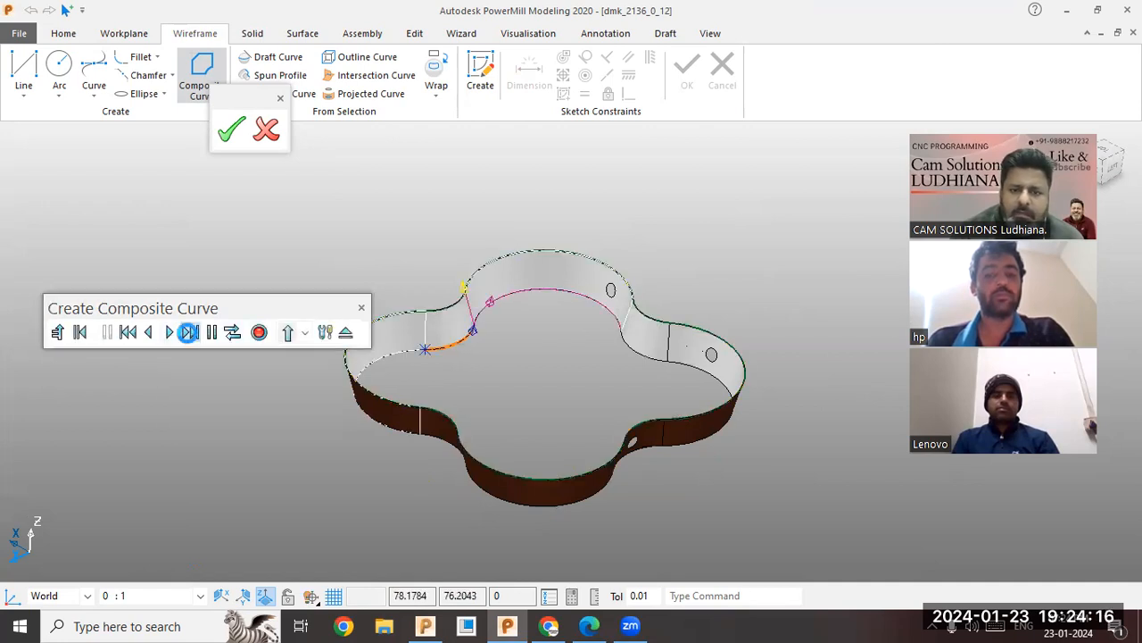
pyautogui.click(258, 333)
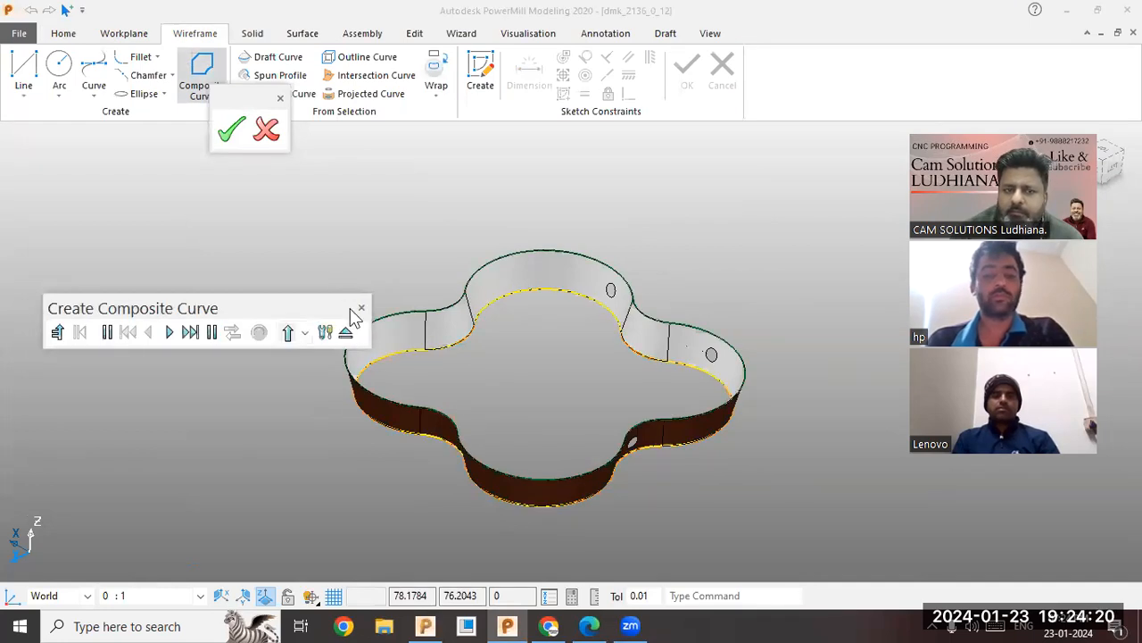
pyautogui.click(361, 309)
# - Delete all the original inner wall surfaces one by one, keeping only the upper and lower composite curves
pyautogui.moveTo(252, 100); pyautogui.dragTo(816, 65)
pyautogui.click(773, 253)
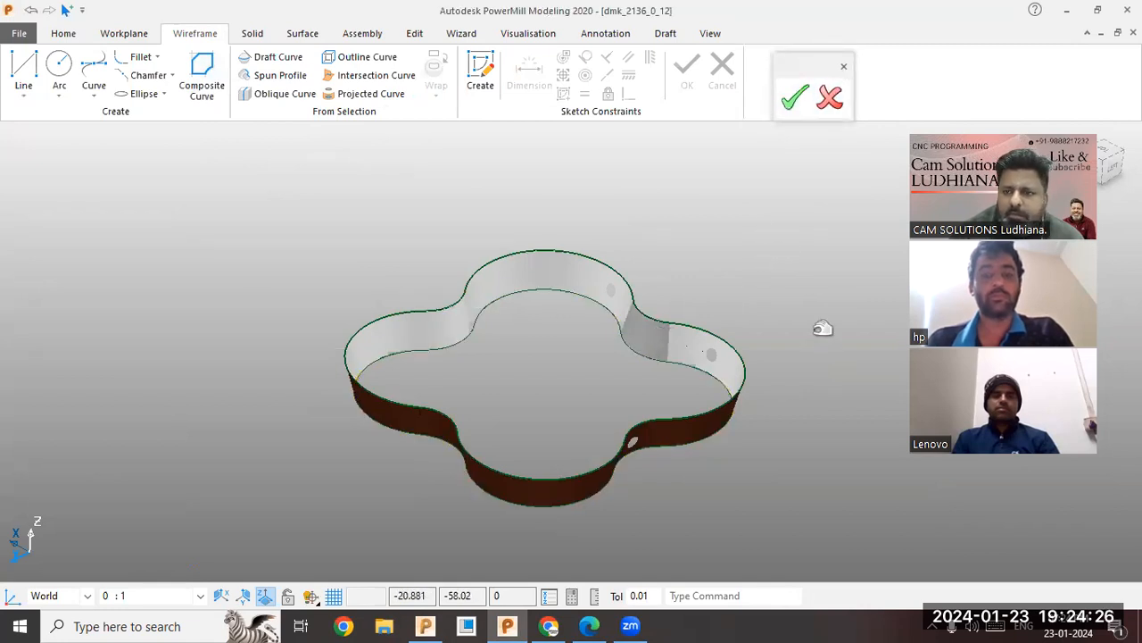
pyautogui.click(572, 487)
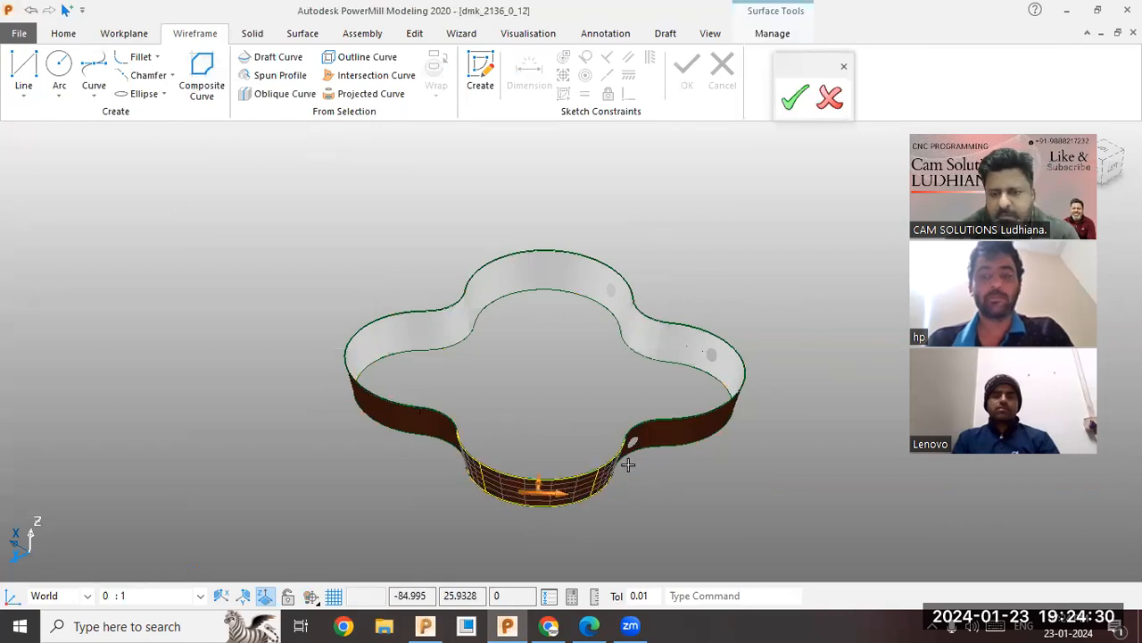
pyautogui.press('Delete')
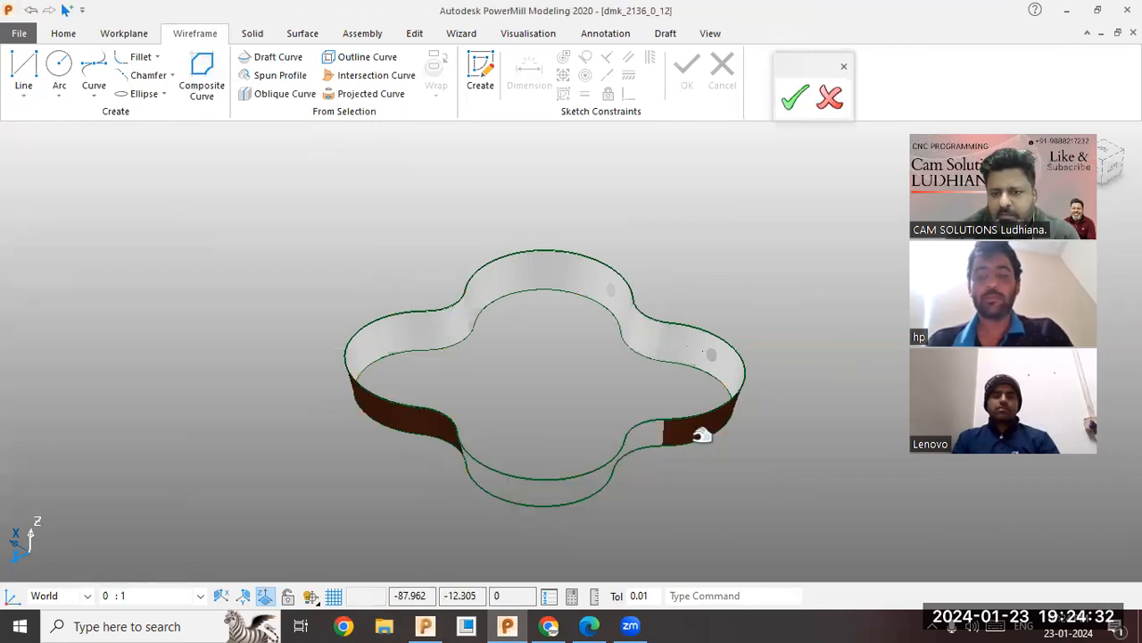
pyautogui.click(703, 435)
pyautogui.click(756, 470)
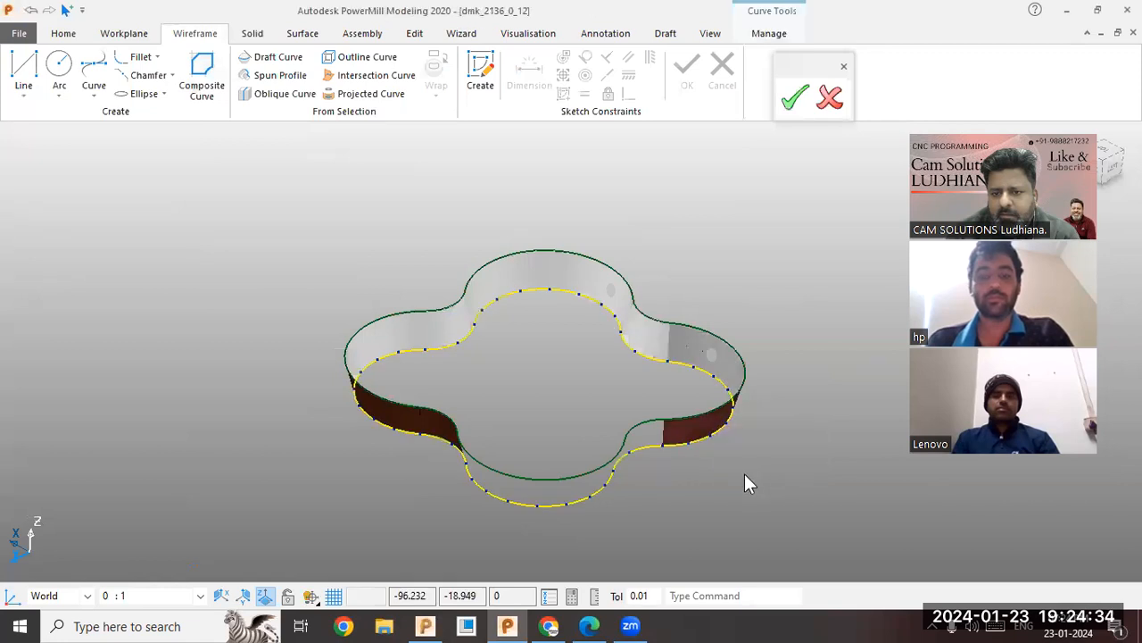
pyautogui.press('Delete')
pyautogui.click(649, 342)
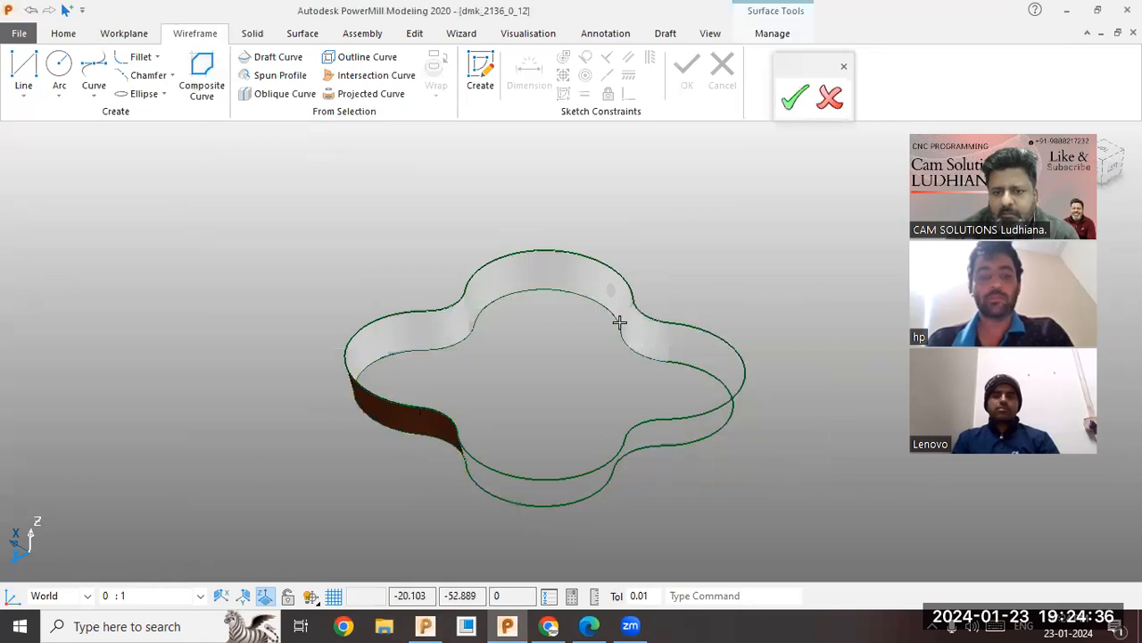
pyautogui.press('Delete')
pyautogui.click(614, 301)
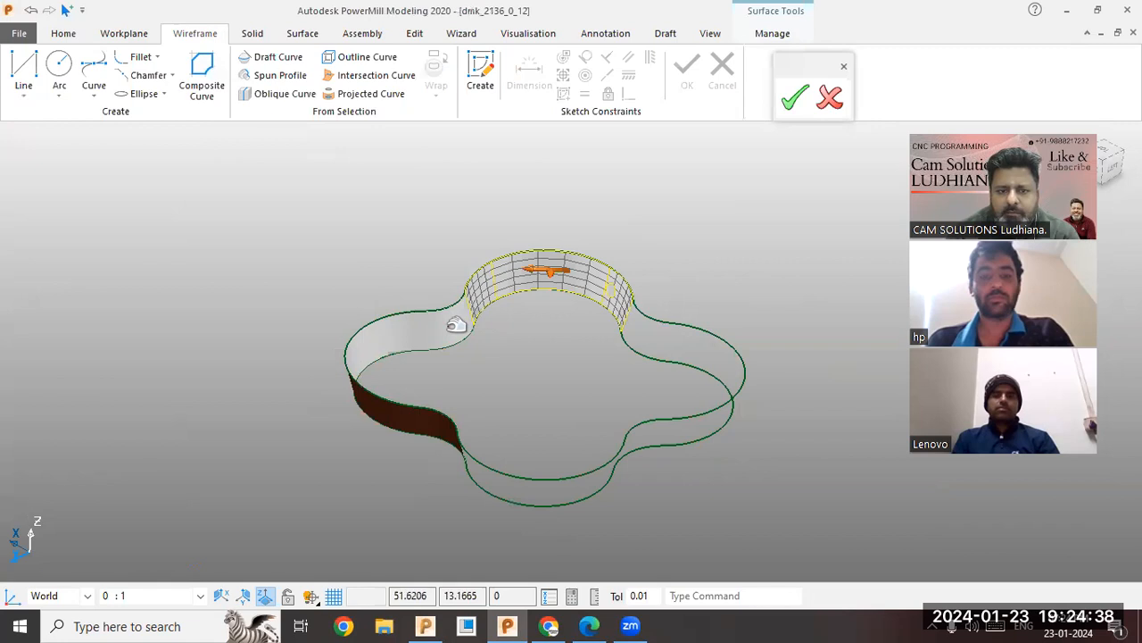
pyautogui.press('Delete')
pyautogui.click(422, 331)
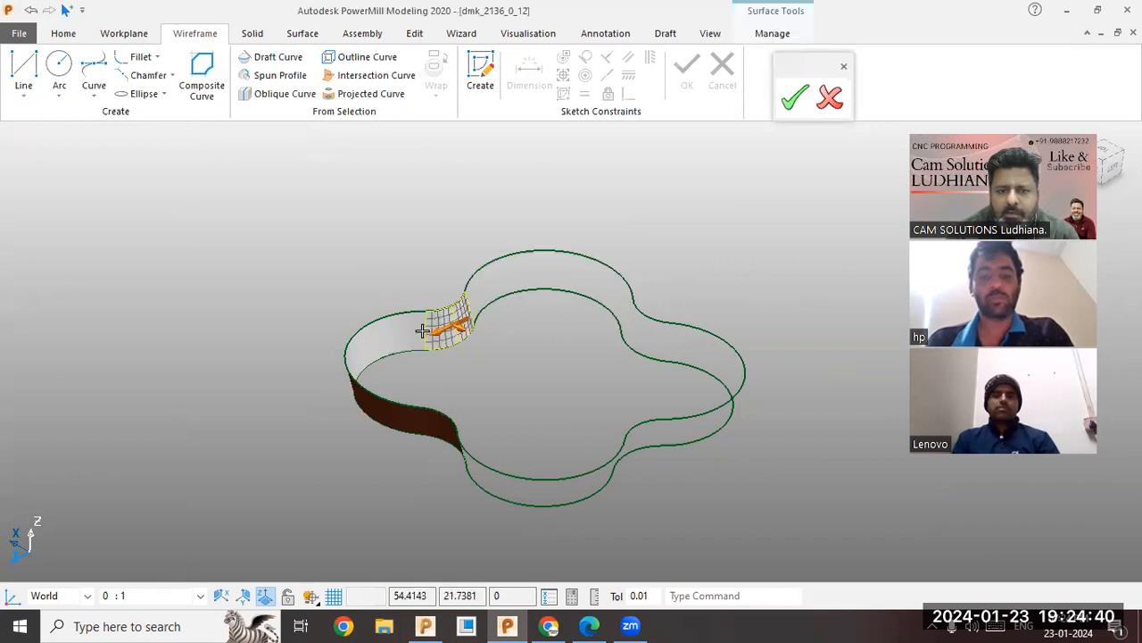
pyautogui.press('Delete')
pyautogui.click(412, 332)
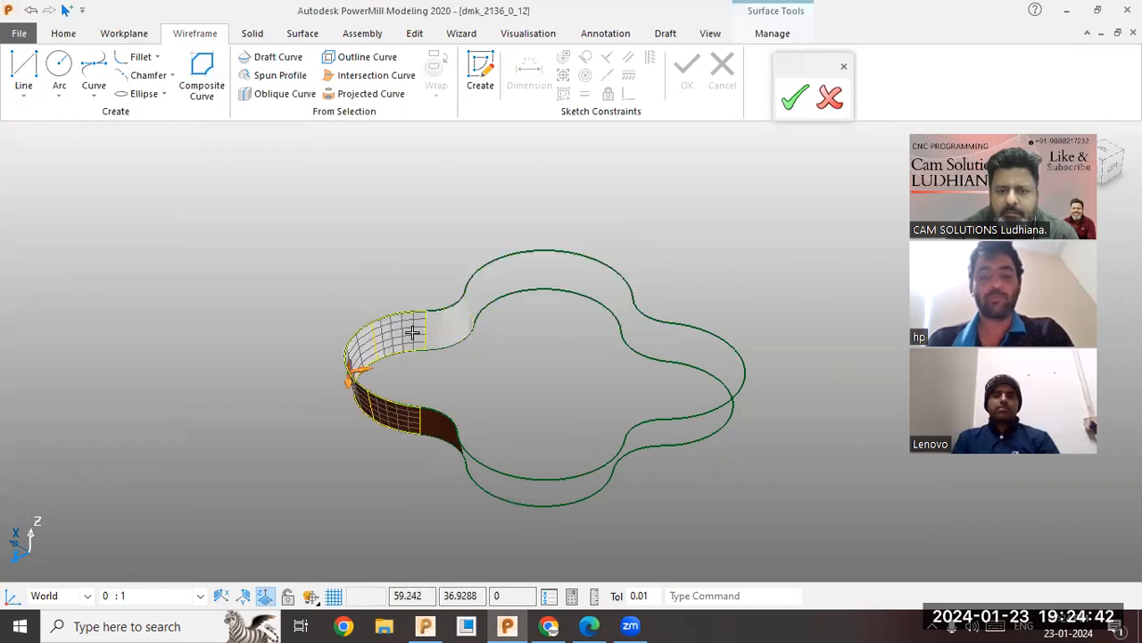
pyautogui.press('Delete')
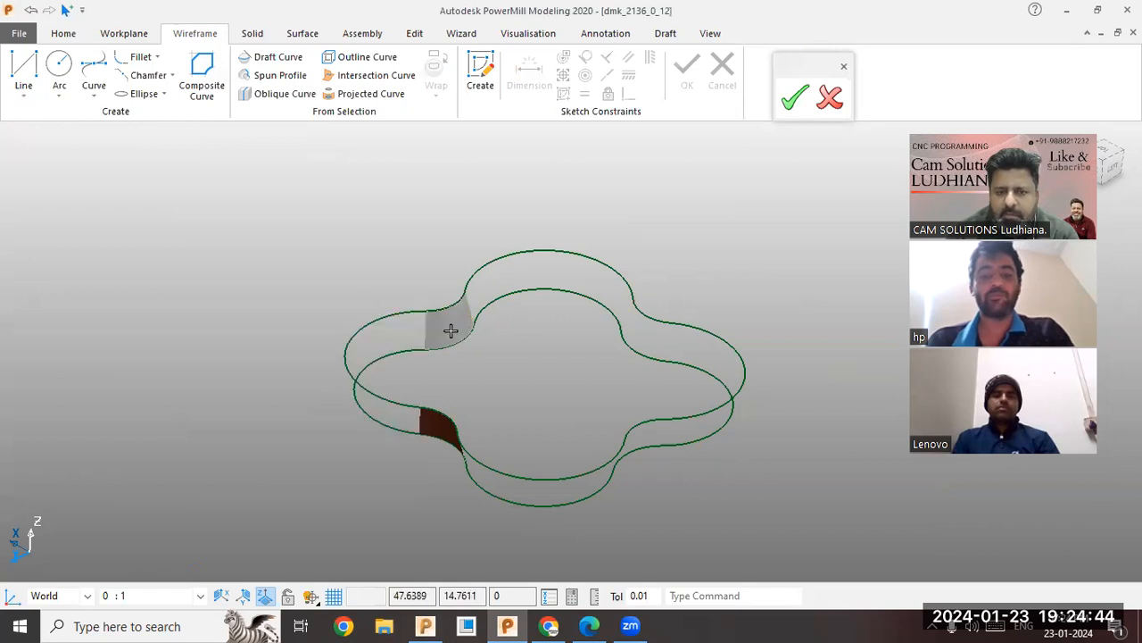
pyautogui.click(463, 321)
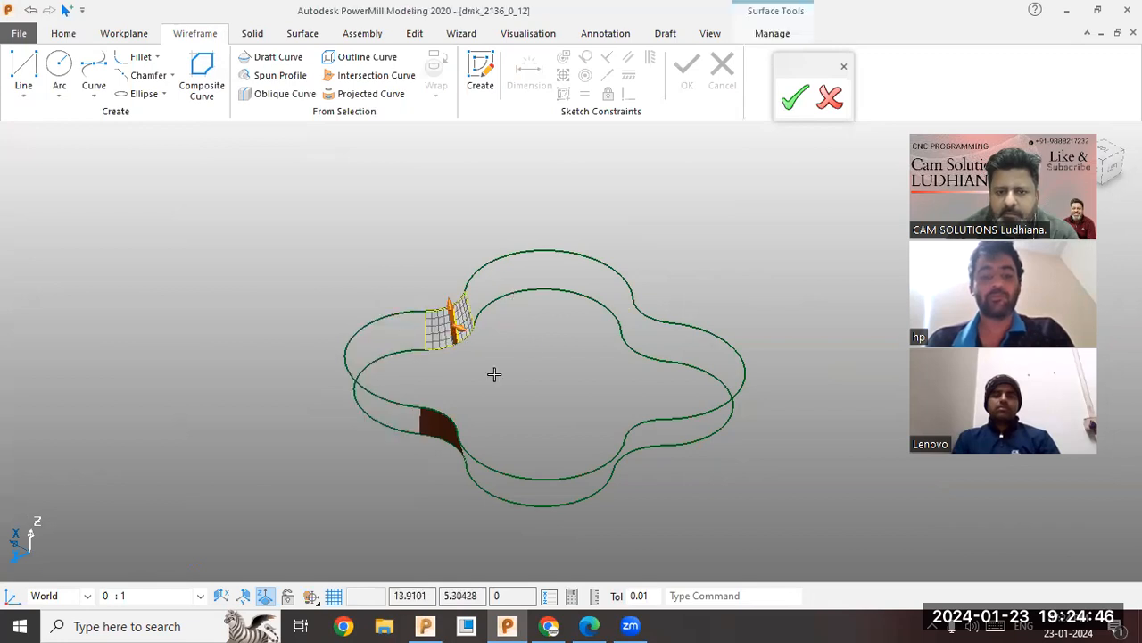
pyautogui.press('Delete')
pyautogui.moveTo(507, 375); pyautogui.dragTo(641, 313, button='middle')
pyautogui.click(448, 462)
pyautogui.press('Delete')
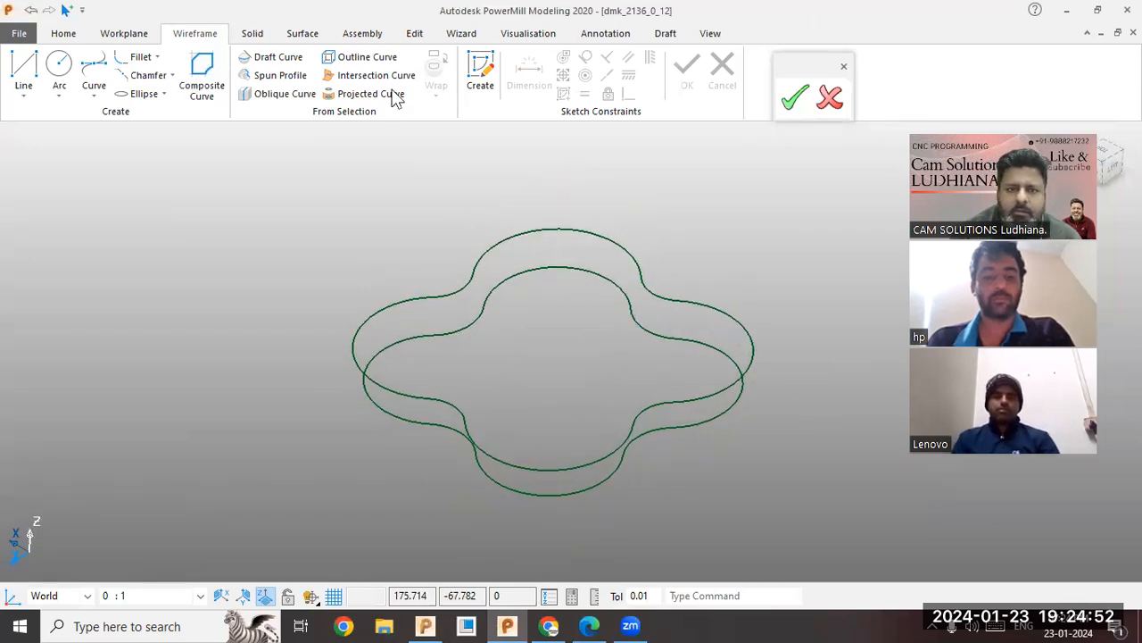
# - Start the Smart Surfacer and select both the upper and lower composite curves as its input
pyautogui.click(300, 34)
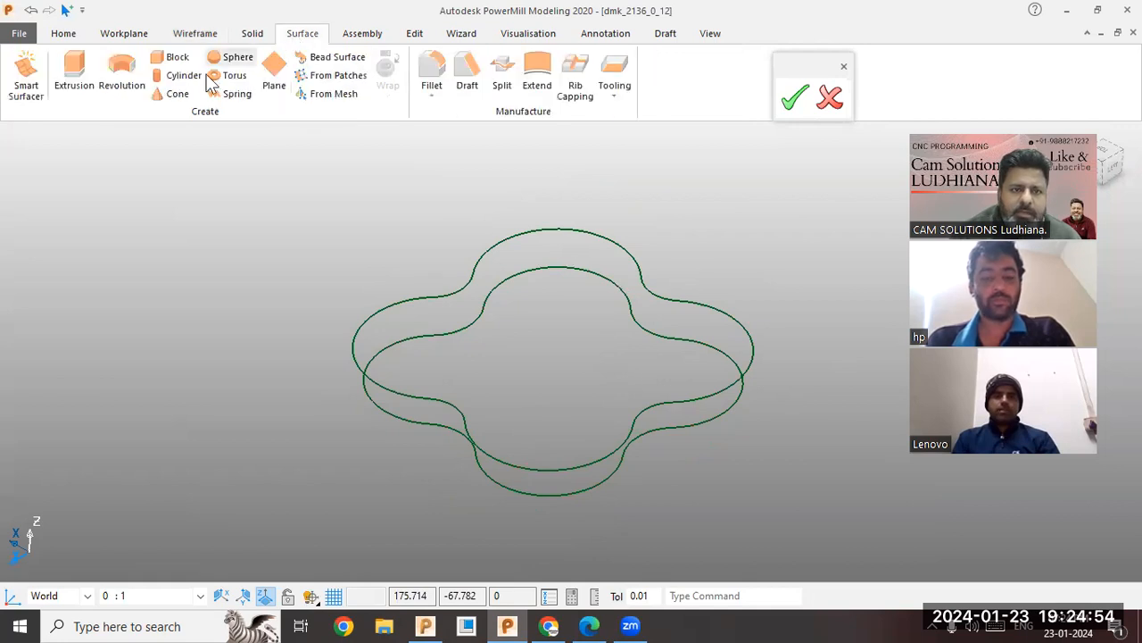
pyautogui.click(33, 83)
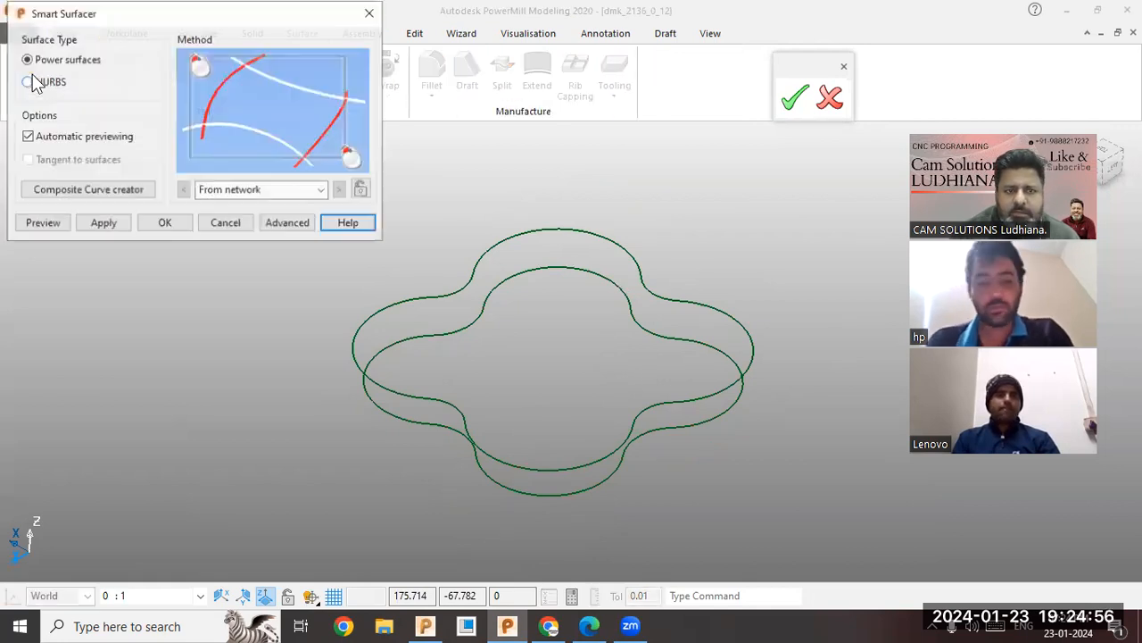
pyautogui.click(431, 297)
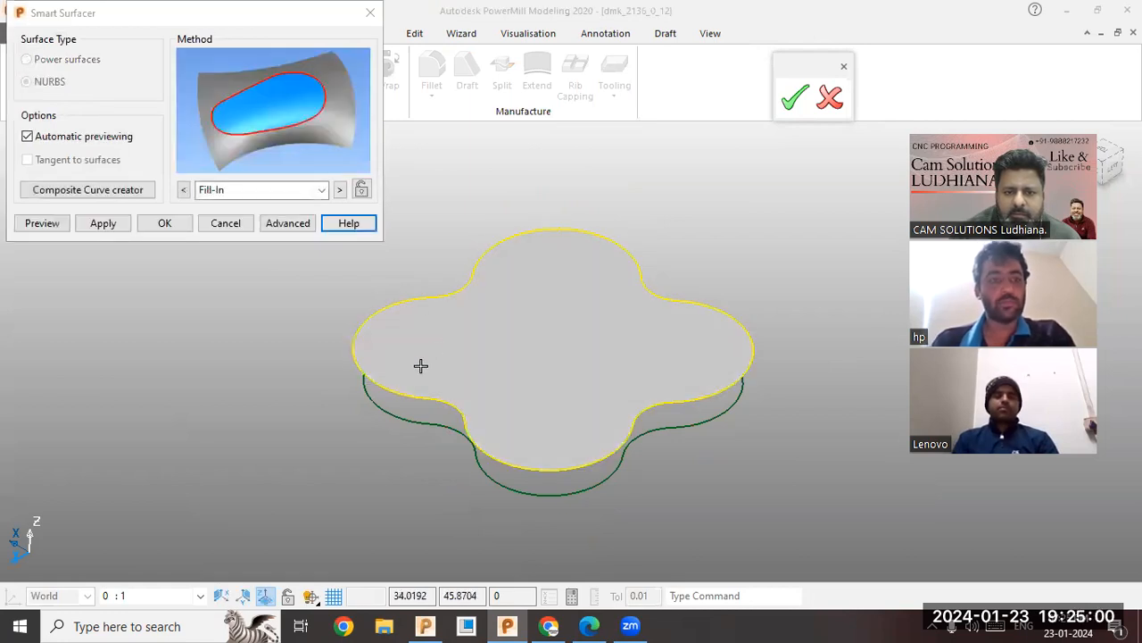
pyautogui.click(371, 415)
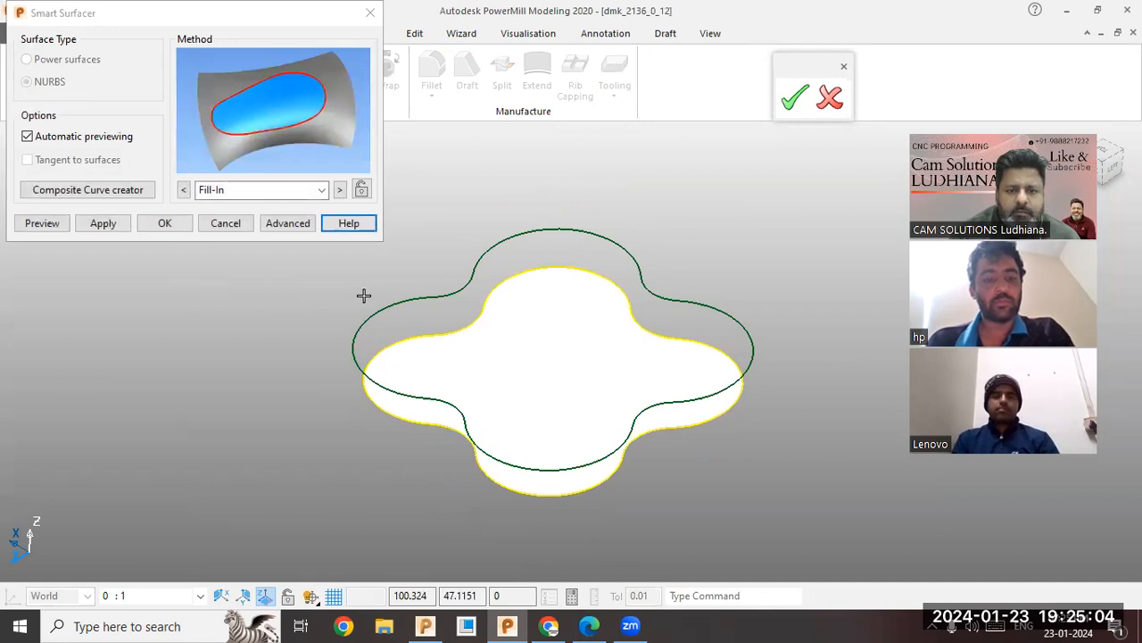
pyautogui.click(670, 326)
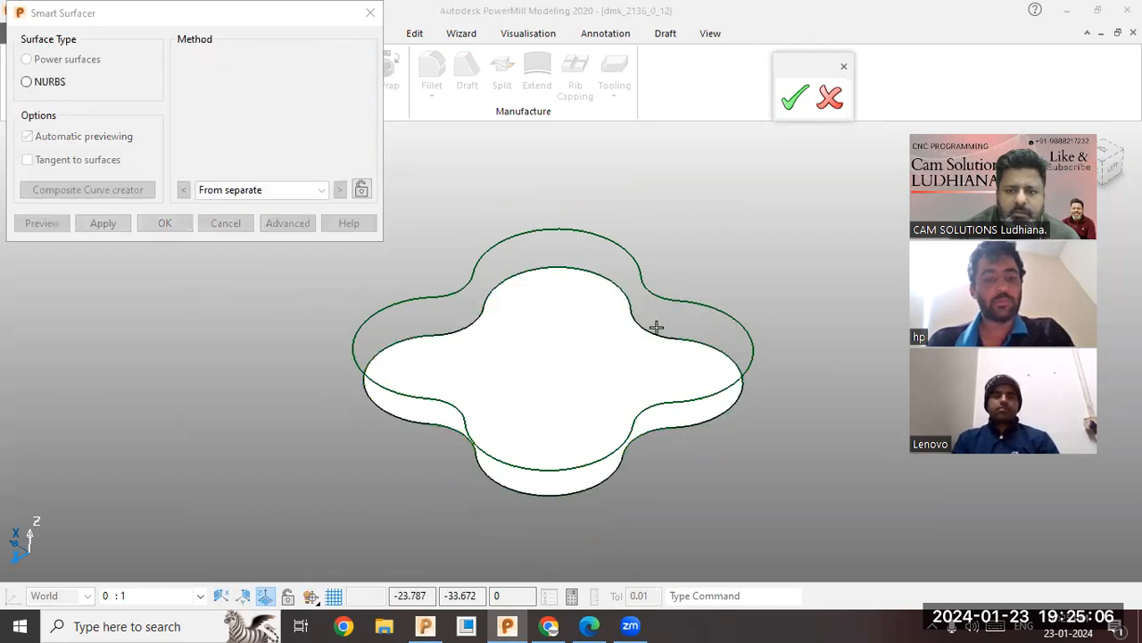
pyautogui.moveTo(528, 365); pyautogui.dragTo(570, 392, button='middle')
pyautogui.scroll(8, 673, 369)
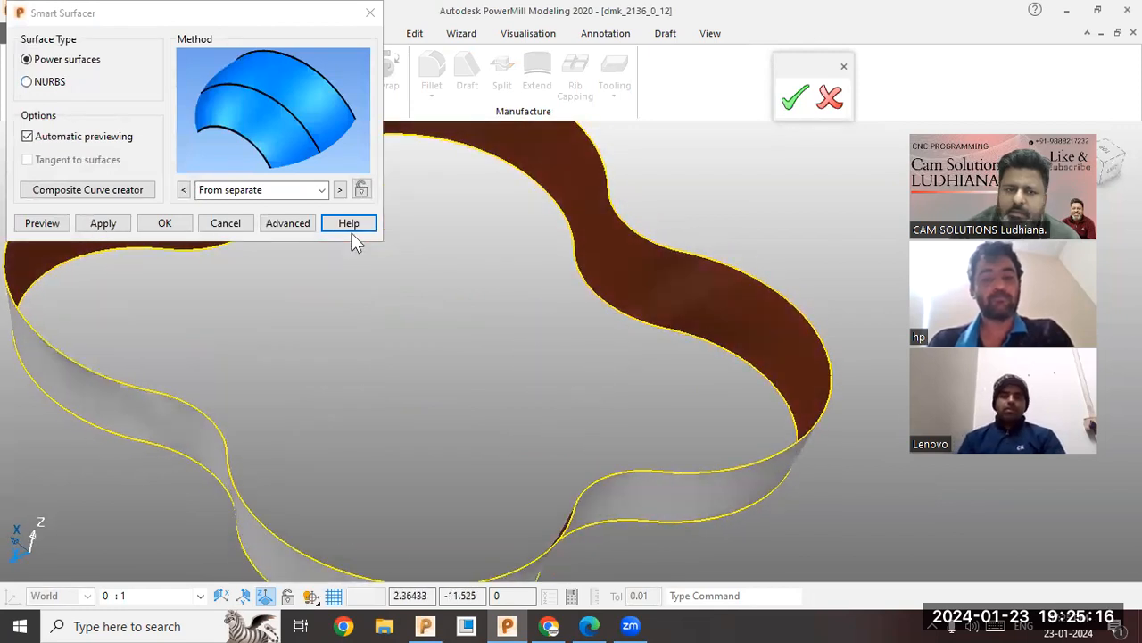
# - Compare the Smart Surfacer methods on the two curves, including Plane of best fit and From separate, and settle on Fill-In
pyautogui.click(338, 189)
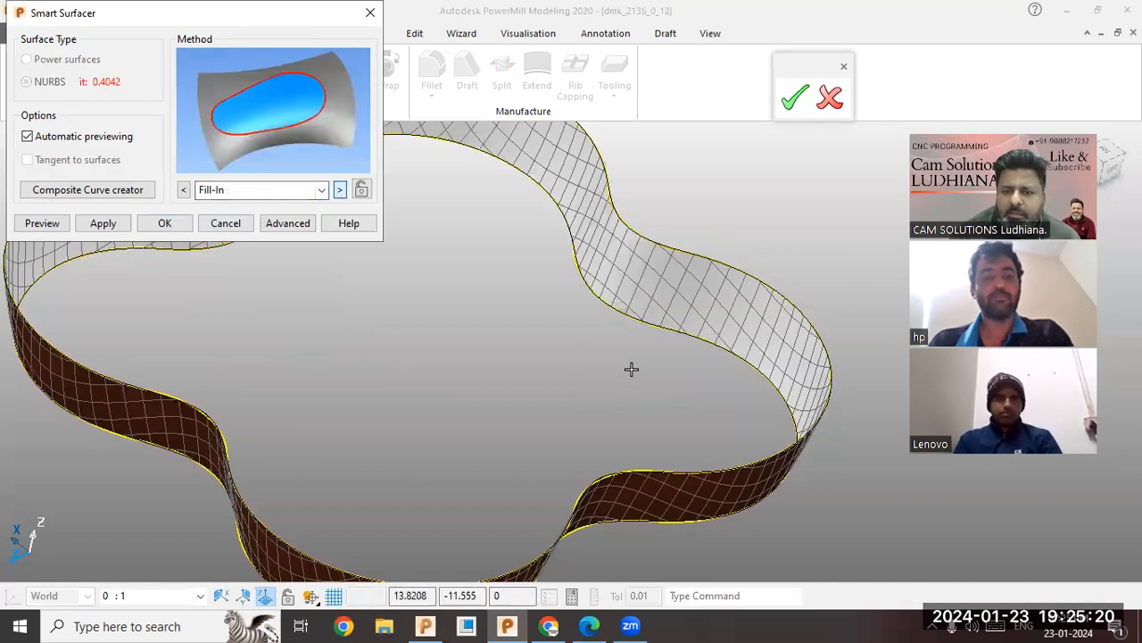
pyautogui.scroll(-3, 647, 369)
pyautogui.moveTo(539, 374); pyautogui.dragTo(352, 334, button='middle')
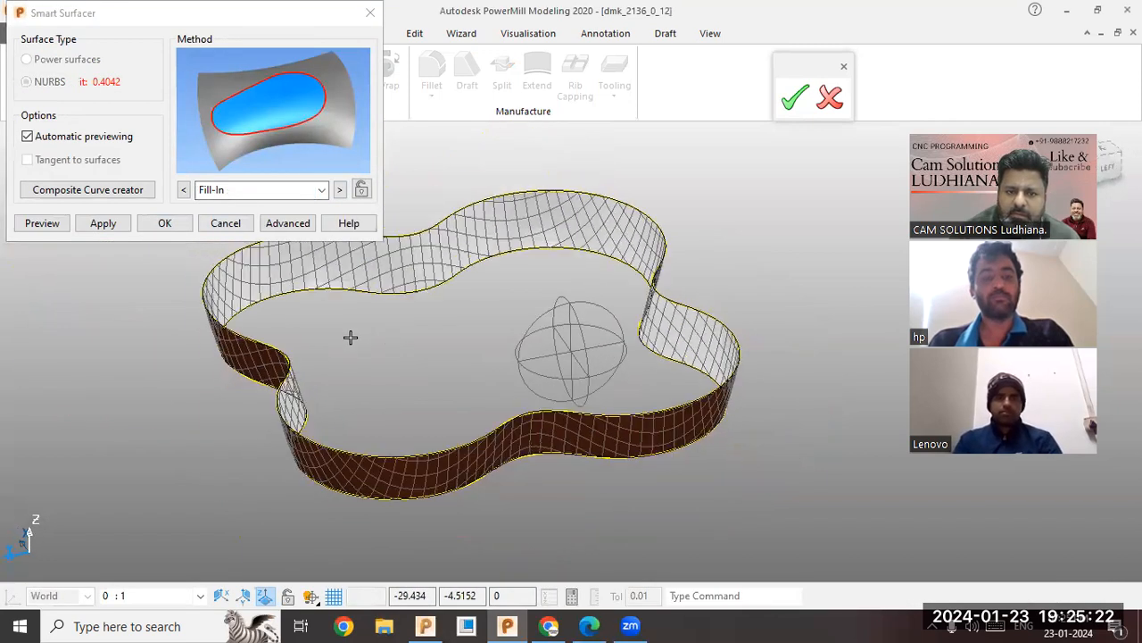
pyautogui.click(338, 190)
pyautogui.click(339, 190)
pyautogui.click(338, 190)
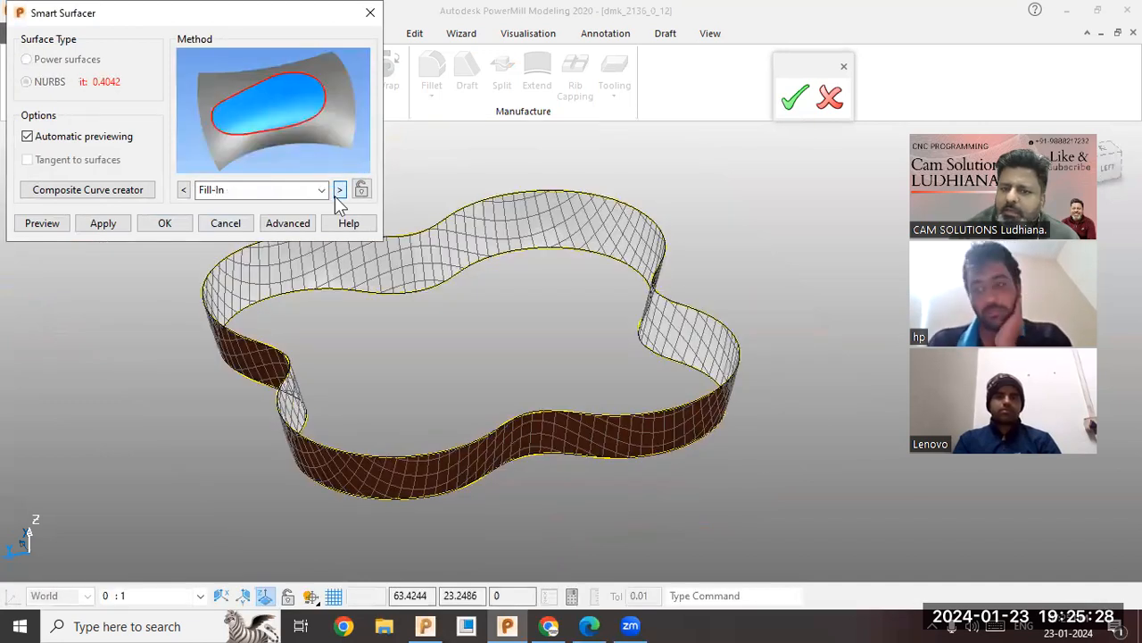
pyautogui.click(336, 193)
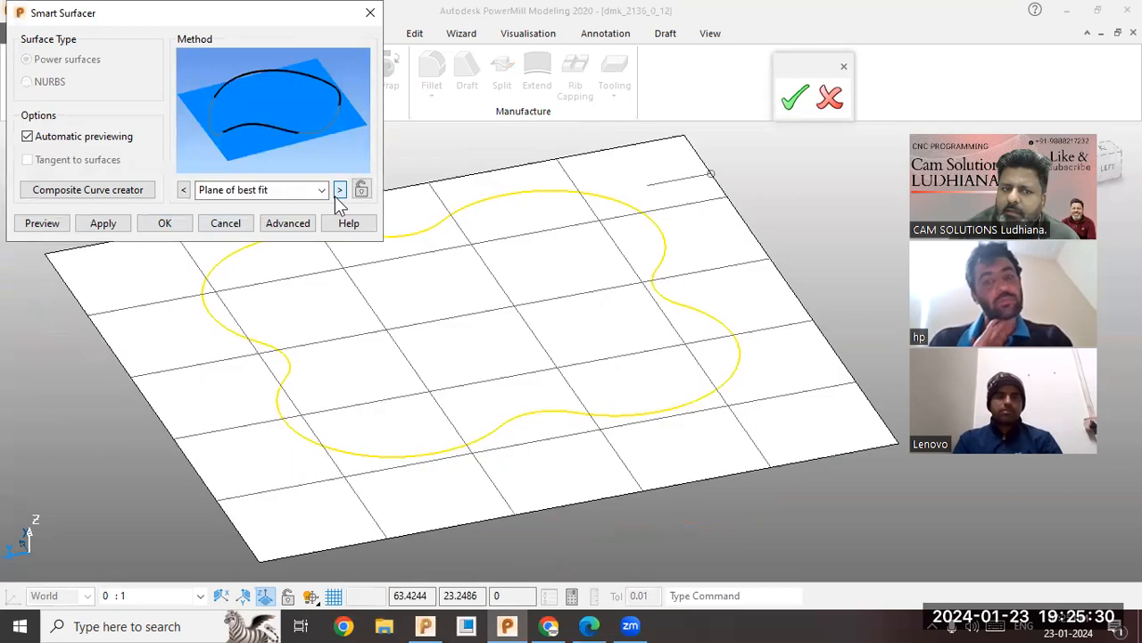
pyautogui.click(336, 193)
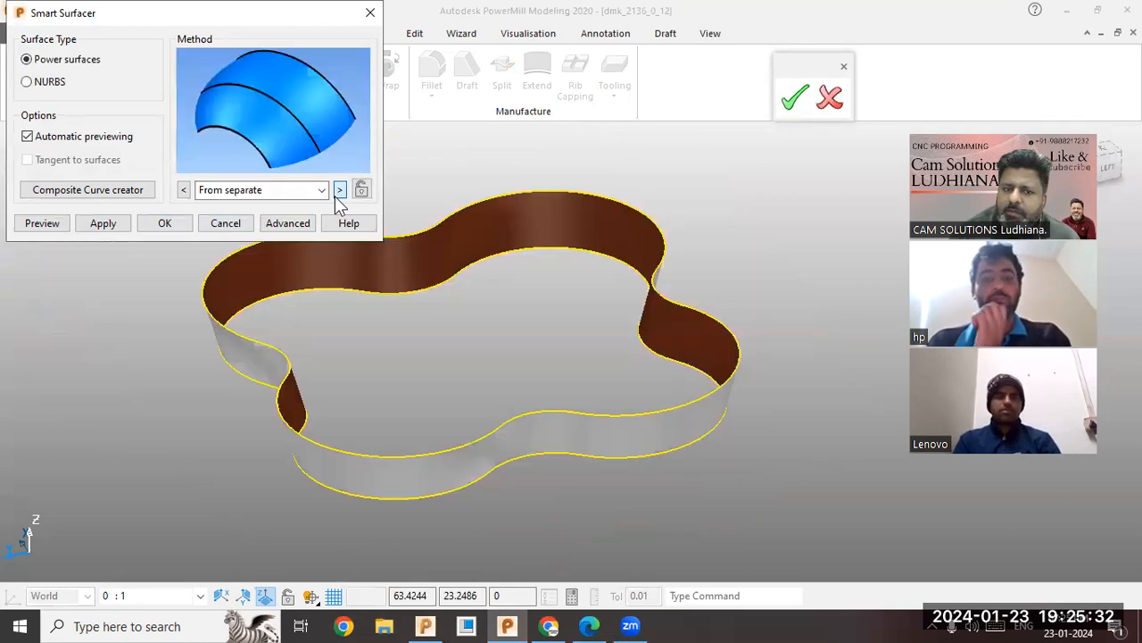
pyautogui.click(338, 191)
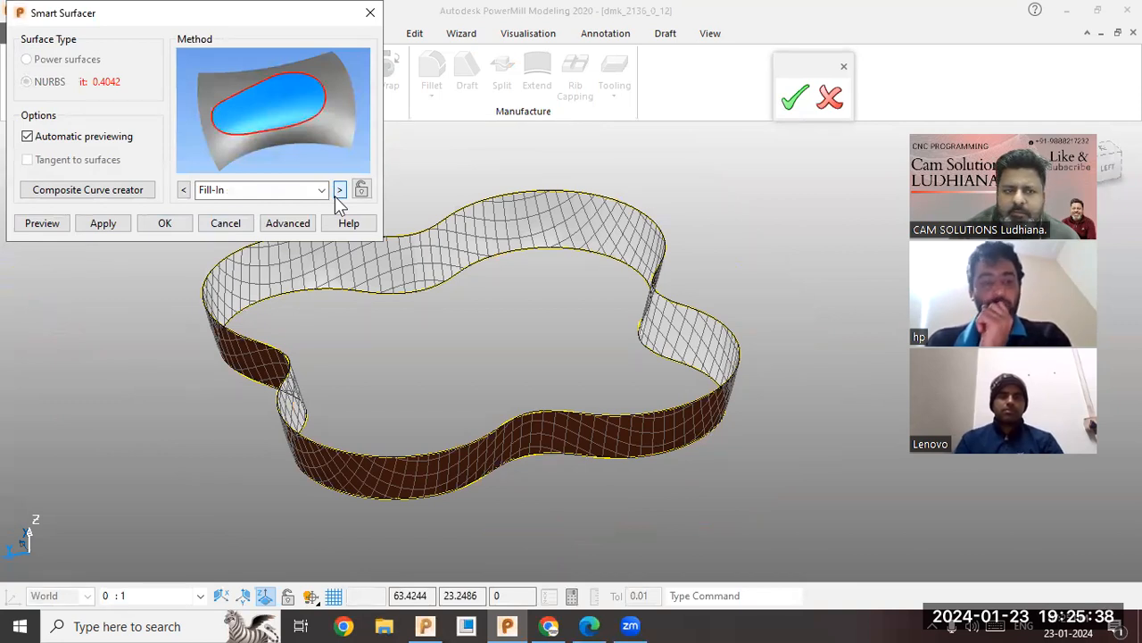
# - Create the wall surface with the Fill-In method and accept the modelling session to return to PowerMill
pyautogui.click(100, 223)
pyautogui.click(163, 223)
pyautogui.moveTo(413, 331); pyautogui.dragTo(597, 365, button='middle')
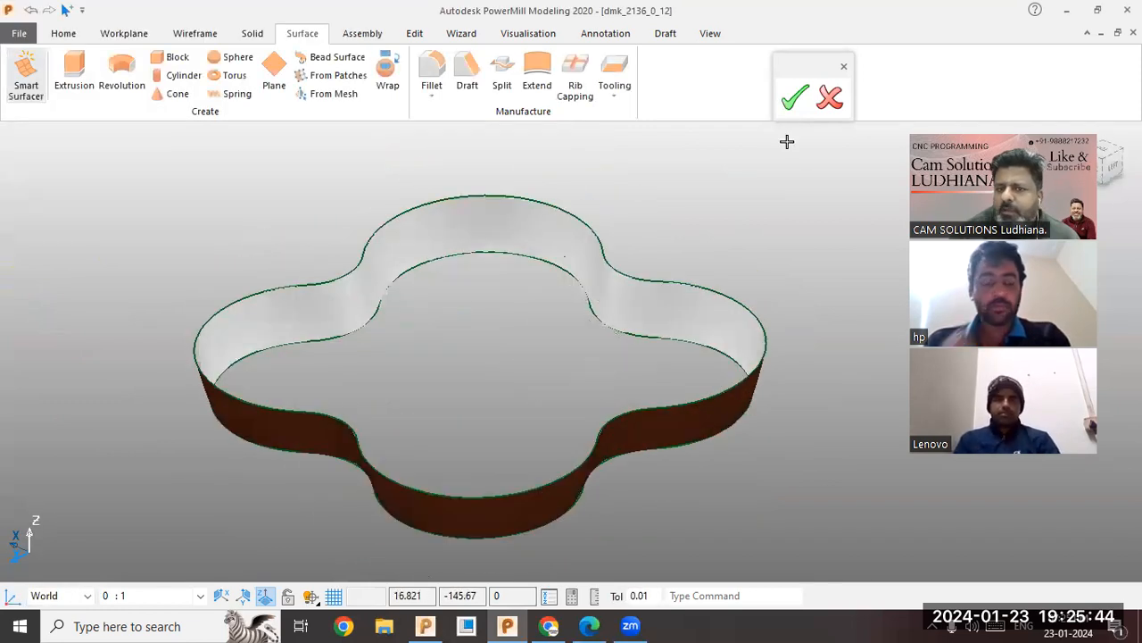
pyautogui.click(789, 104)
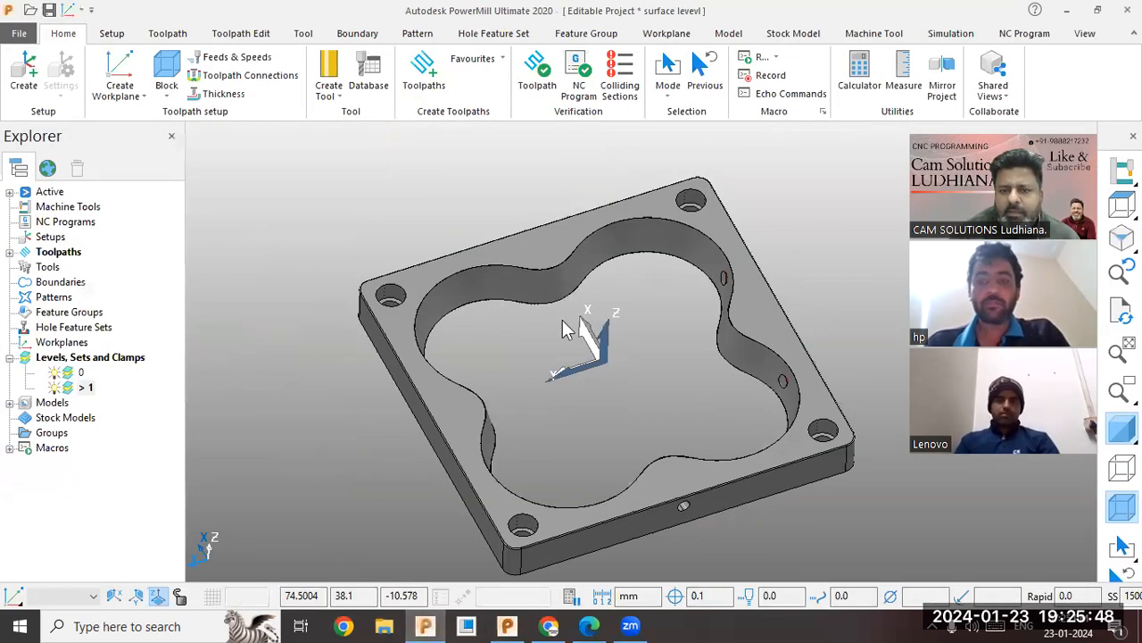
# - Delete the cylindrical surface of one side hole in the spacer's inner wall as a selected component
pyautogui.moveTo(564, 333); pyautogui.dragTo(601, 398, button='middle')
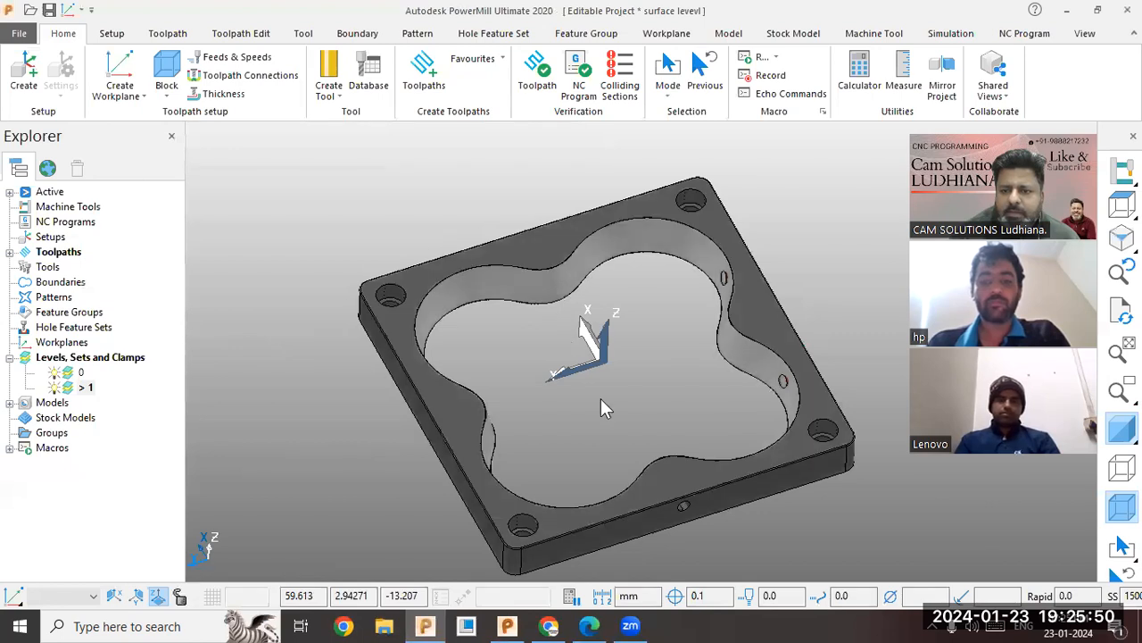
pyautogui.moveTo(568, 323); pyautogui.dragTo(554, 378, button='middle')
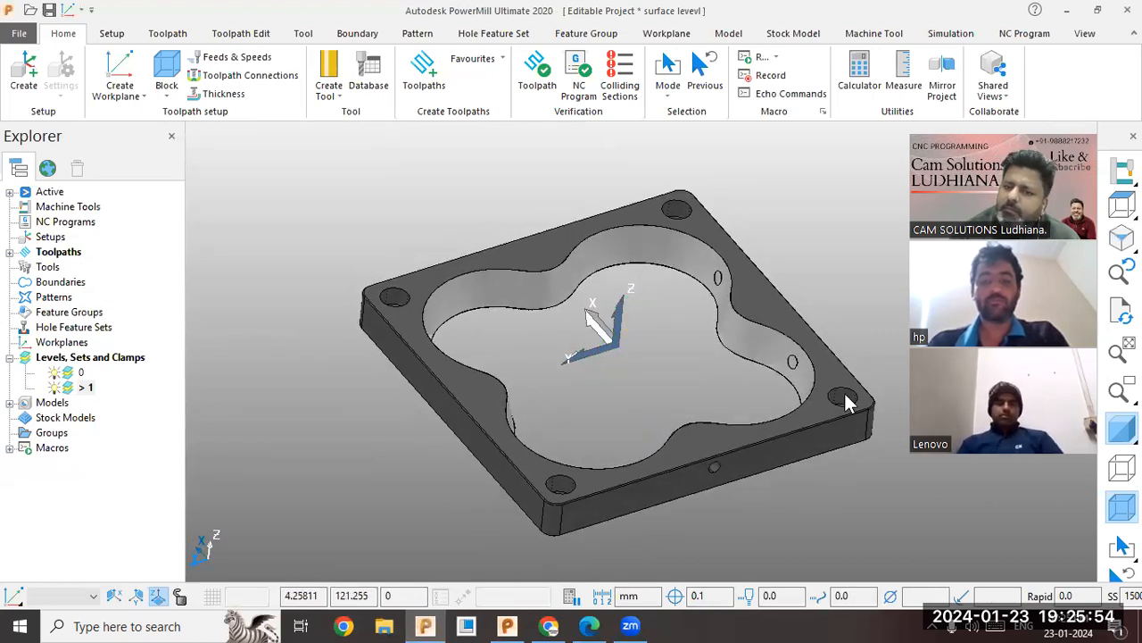
pyautogui.scroll(4, 797, 354)
pyautogui.scroll(6, 802, 353)
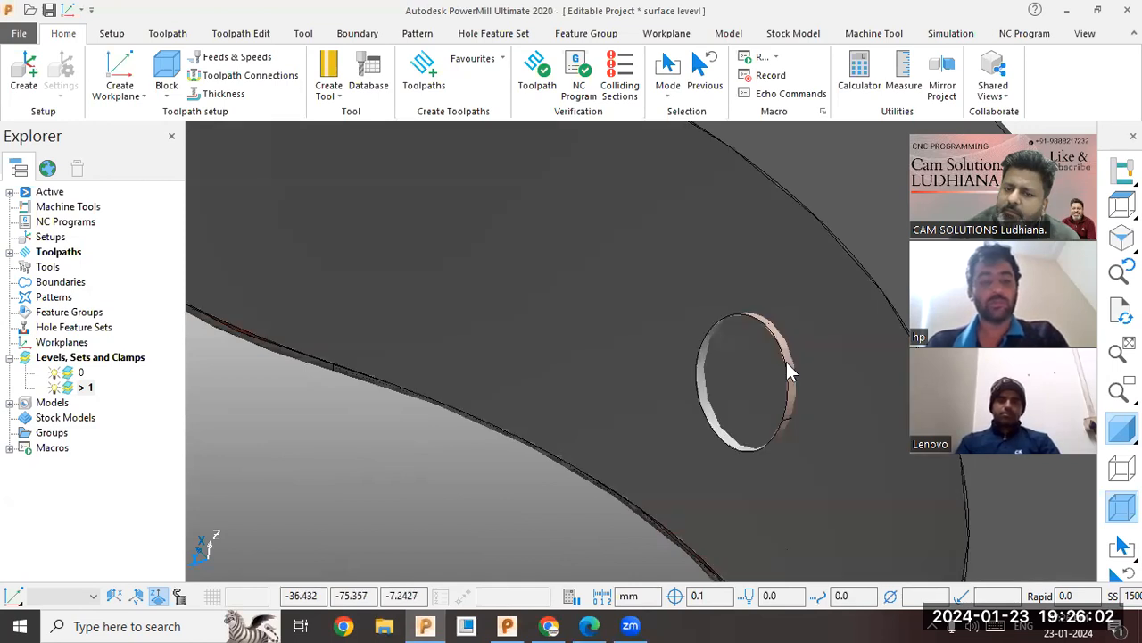
pyautogui.rightClick(786, 361)
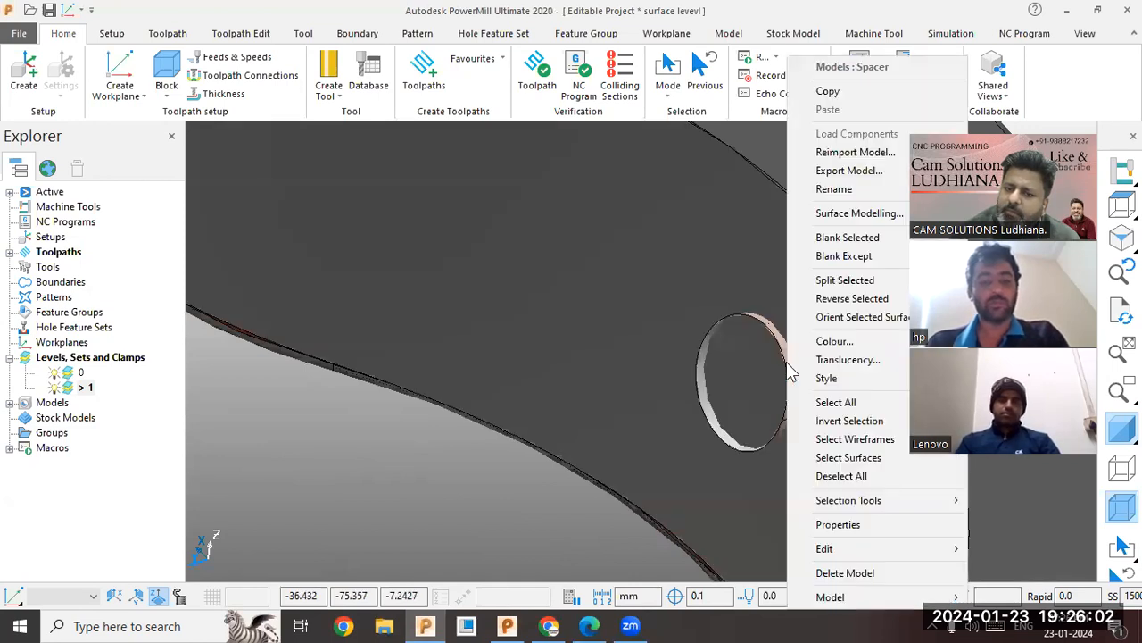
pyautogui.moveTo(832, 600)
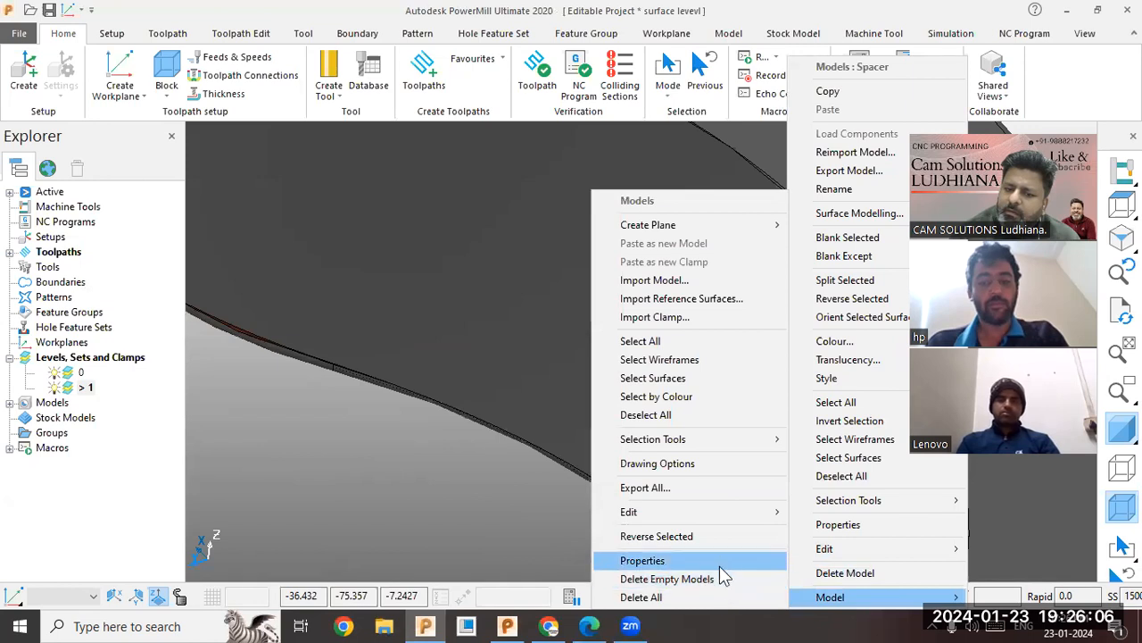
pyautogui.moveTo(725, 510)
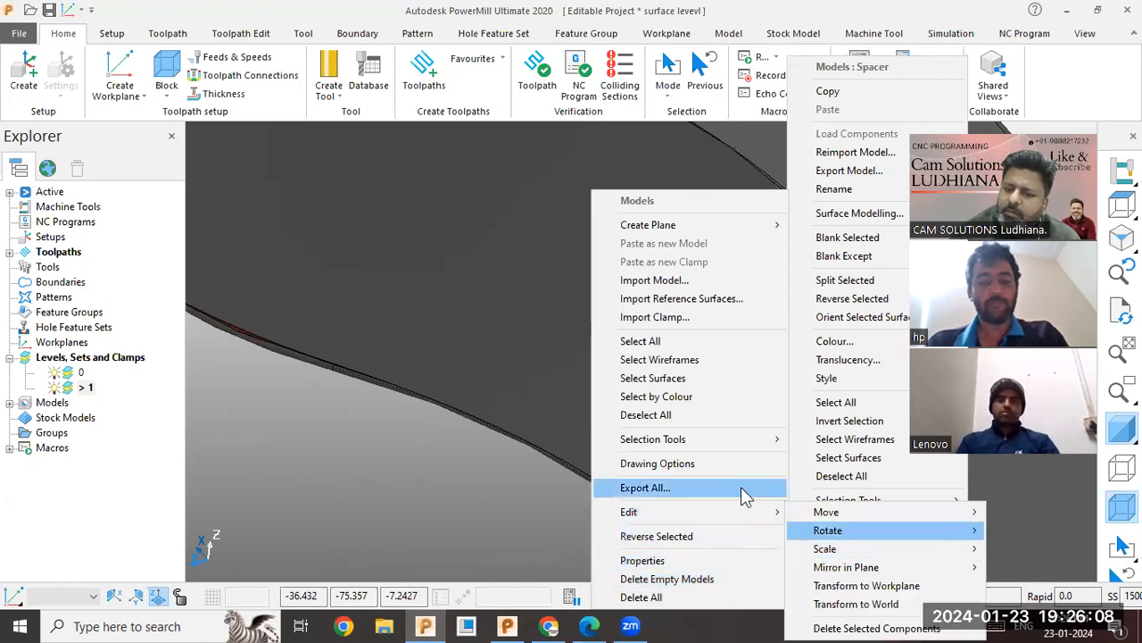
pyautogui.moveTo(832, 552)
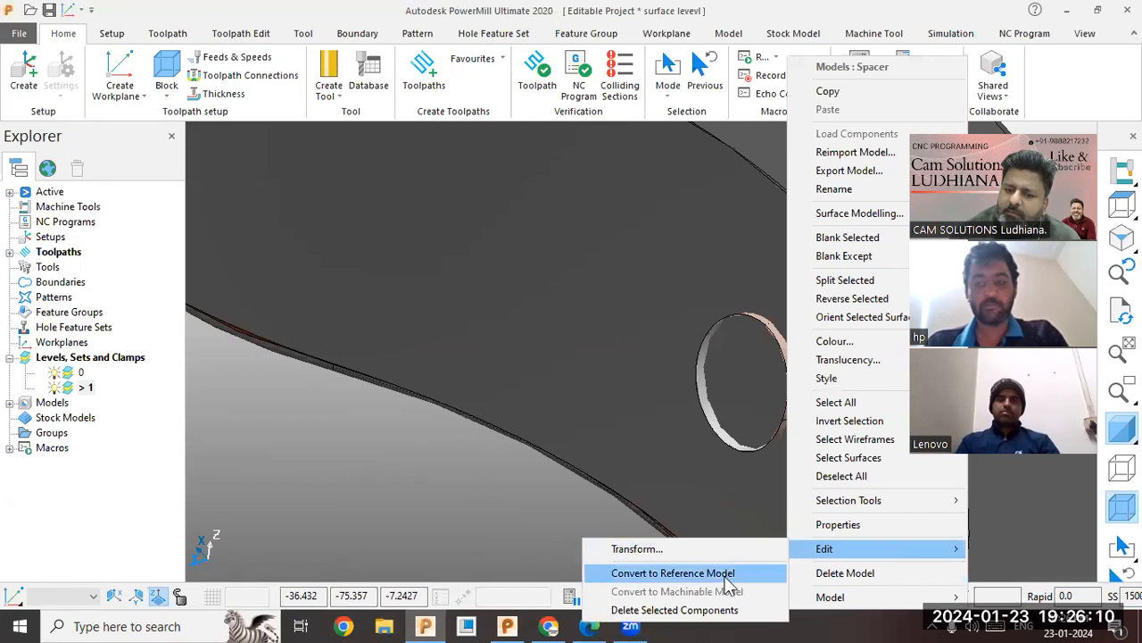
pyautogui.click(726, 612)
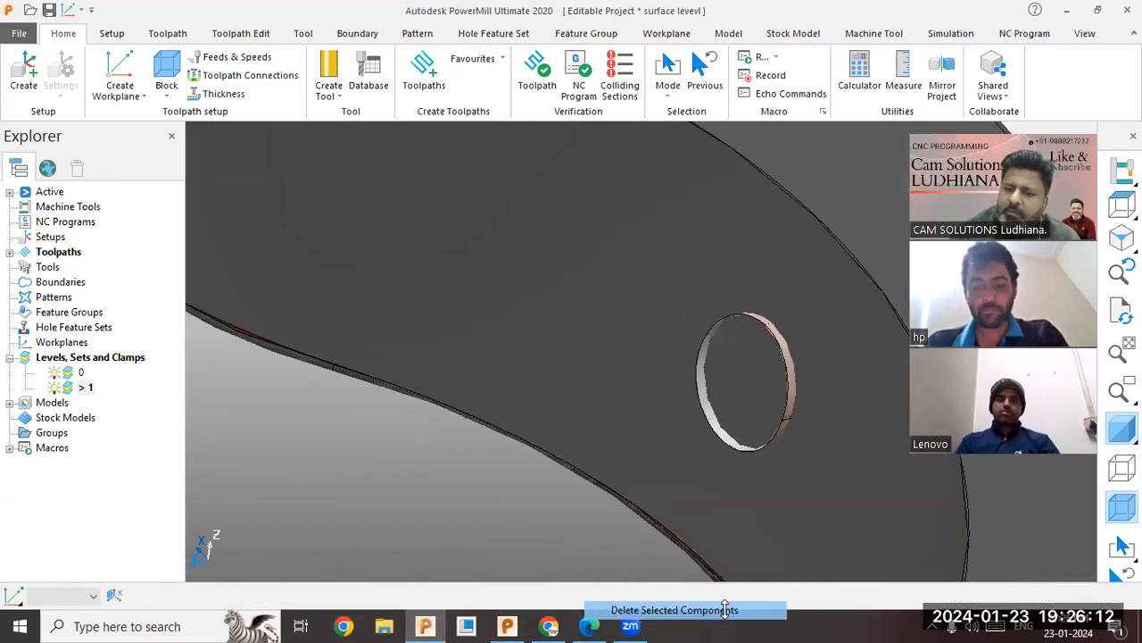
# - Delete the cylindrical surface of the next side hole in the spacer's inner wall as a selected component, and review the whole plate
pyautogui.moveTo(679, 415)
pyautogui.mouseDown(button='middle')
pyautogui.moveTo(664, 368)
pyautogui.moveTo(560, 266)
pyautogui.moveTo(507, 151)
pyautogui.mouseUp(button='middle')
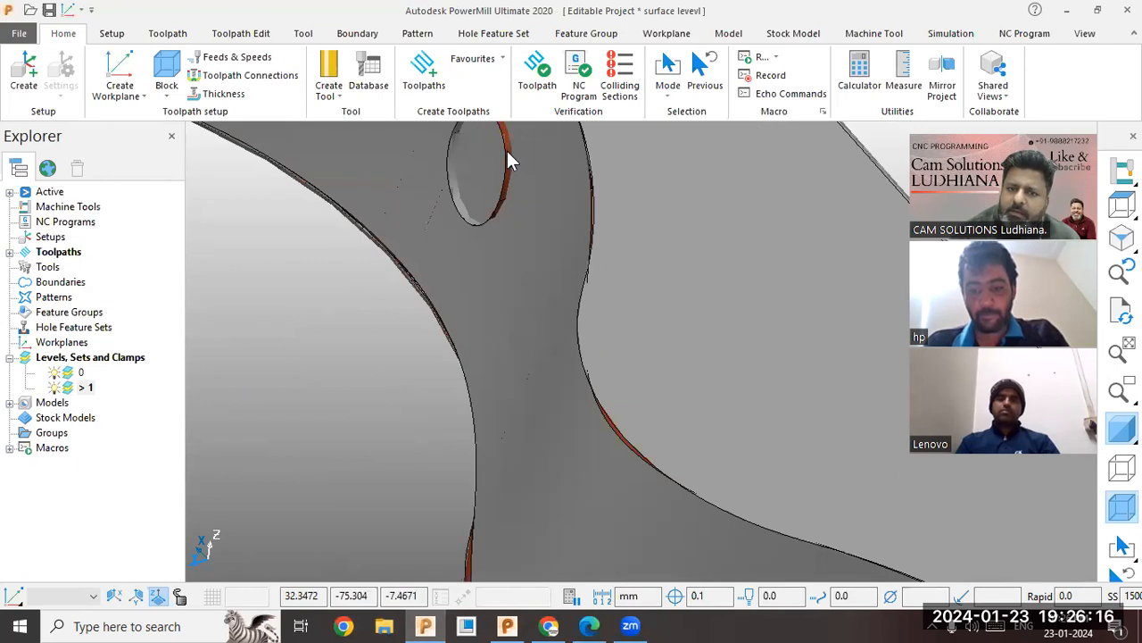
pyautogui.rightClick(508, 159)
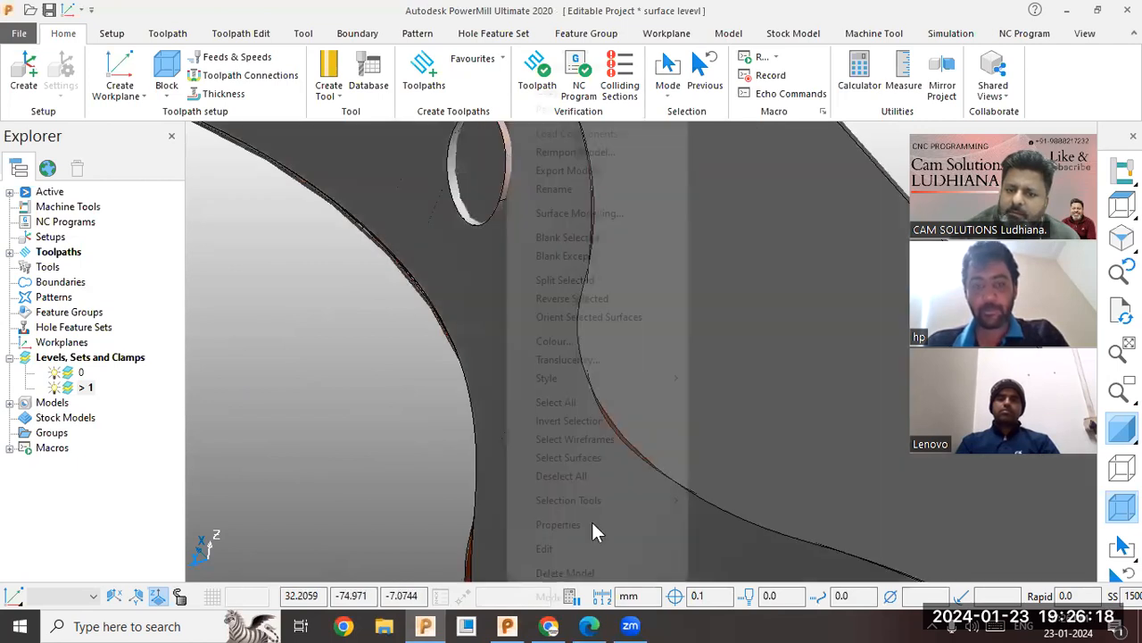
pyautogui.moveTo(625, 548)
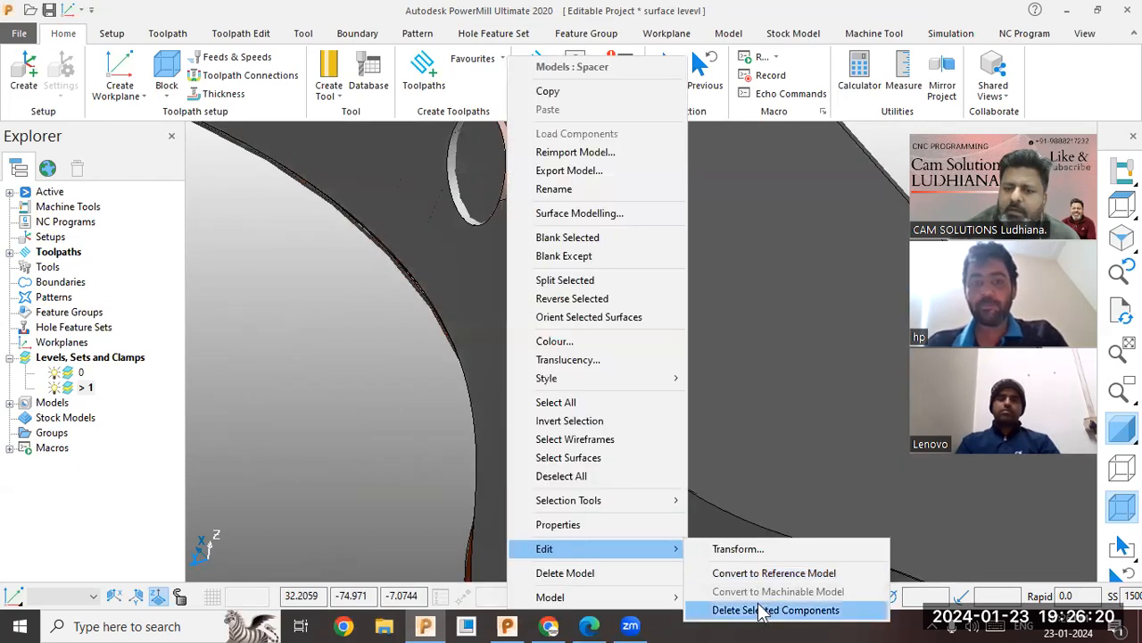
pyautogui.scroll(-10, 736, 256)
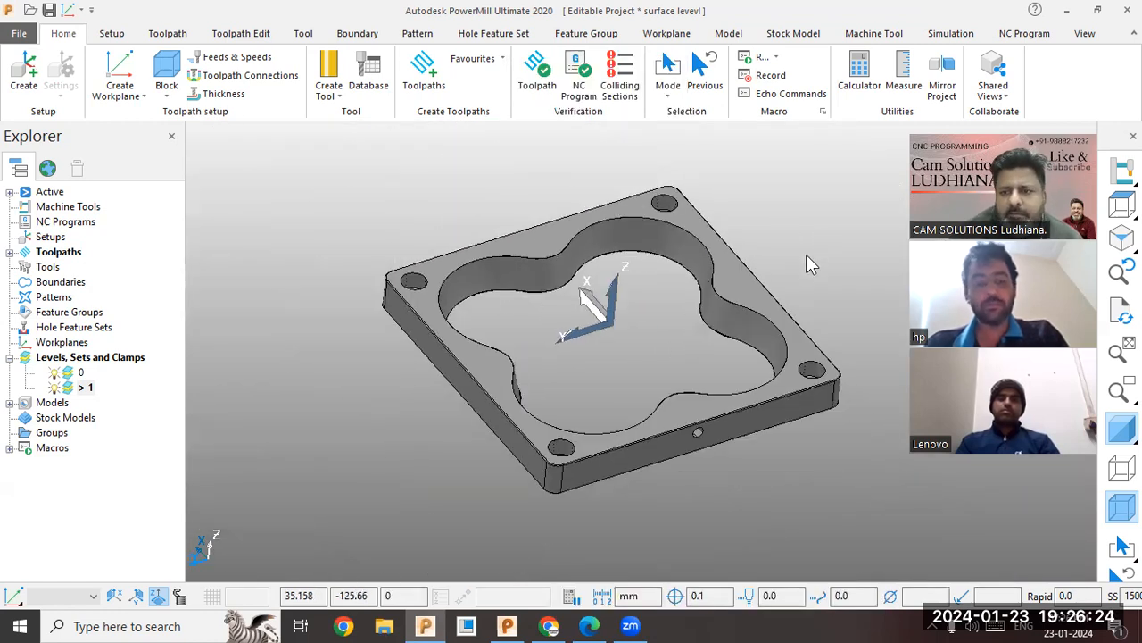
pyautogui.scroll(1, 803, 255)
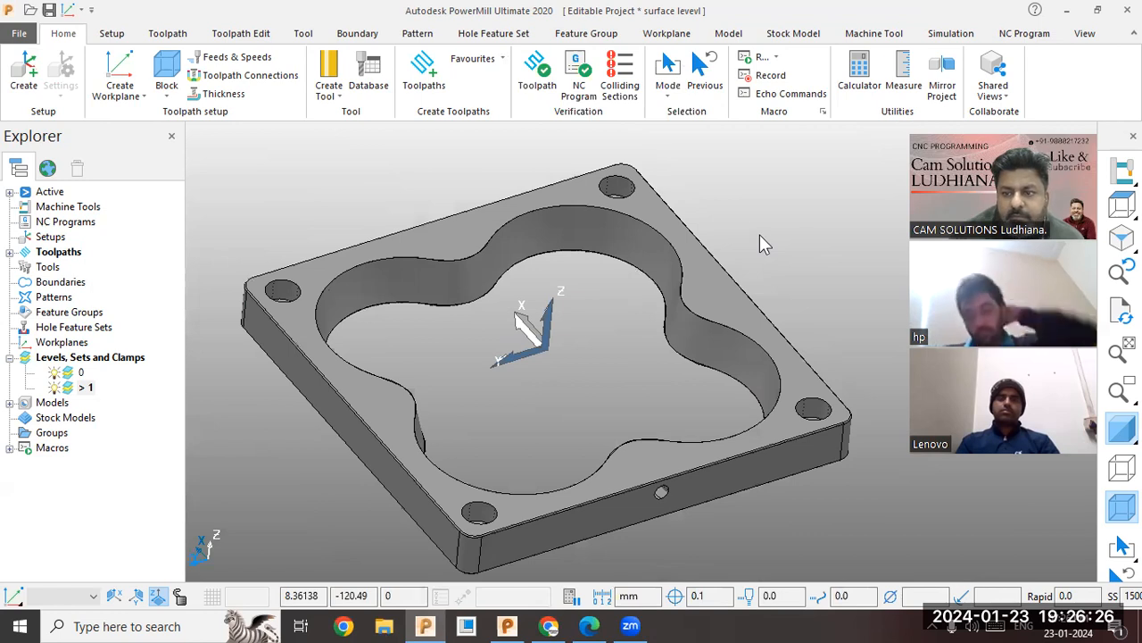
pyautogui.moveTo(756, 239); pyautogui.dragTo(816, 343, button='middle')
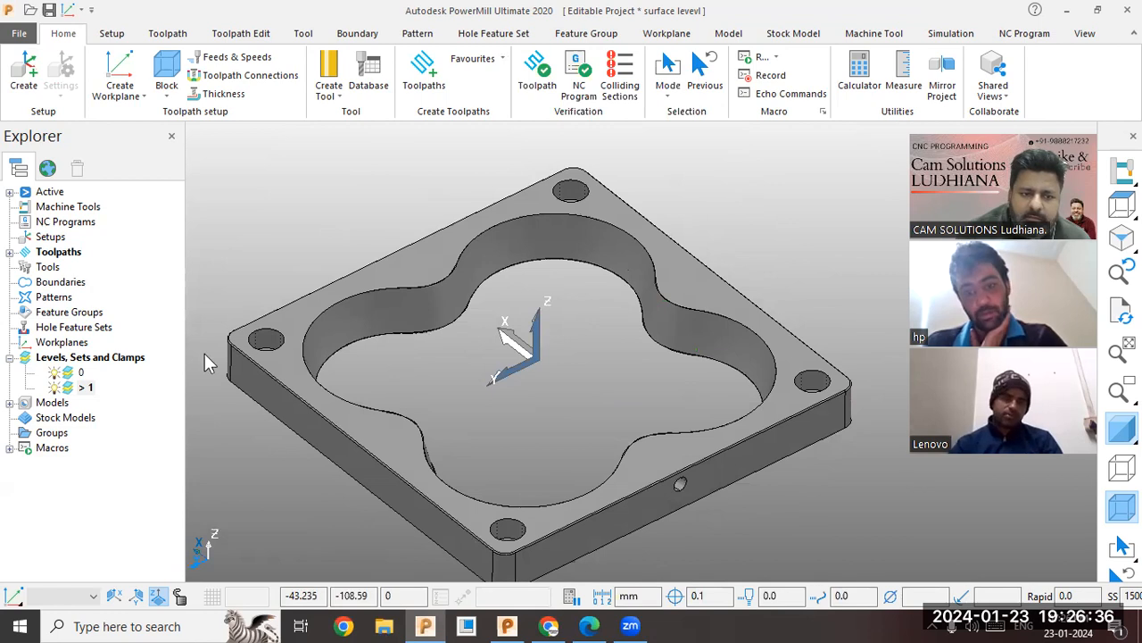
# - Hide level 0 to isolate the rebuilt inner wall surface on level 1
pyautogui.click(54, 374)
pyautogui.click(54, 374)
pyautogui.click(55, 374)
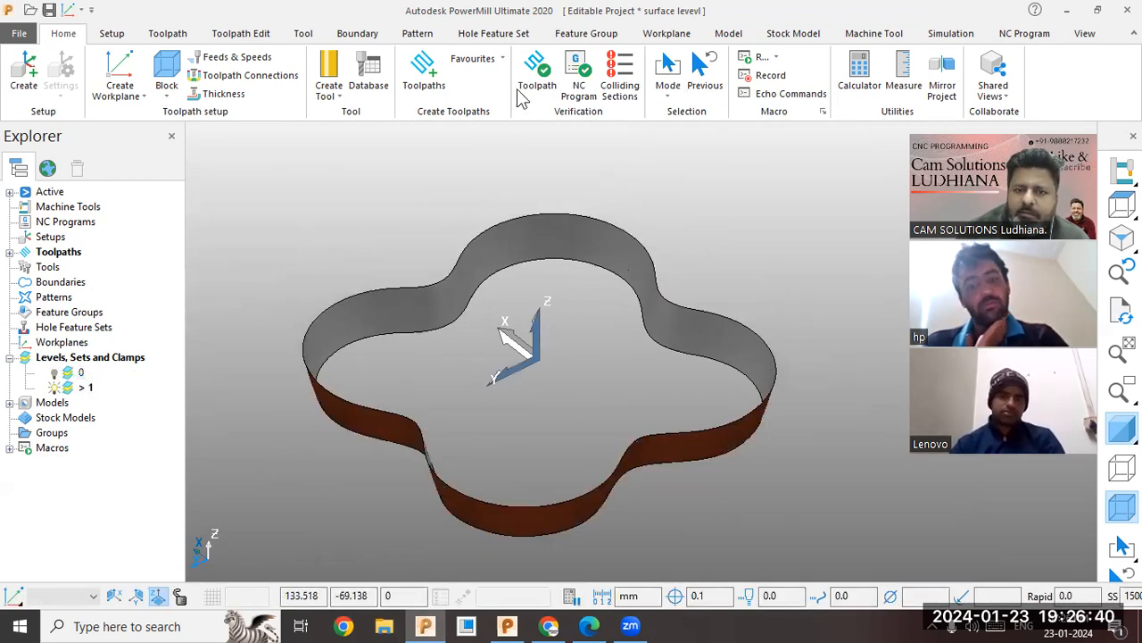
# - Create a new toolpath with the Swarf Finishing strategy from the Finishing category
pyautogui.click(423, 72)
pyautogui.scroll(-1, 306, 483)
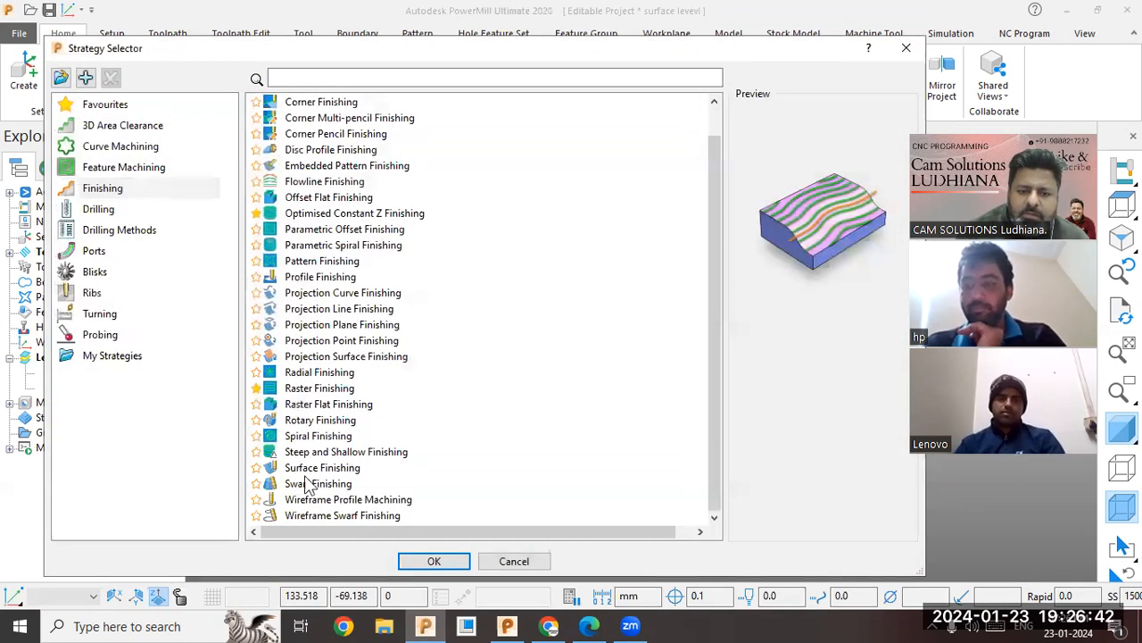
pyautogui.click(323, 468)
pyautogui.click(319, 484)
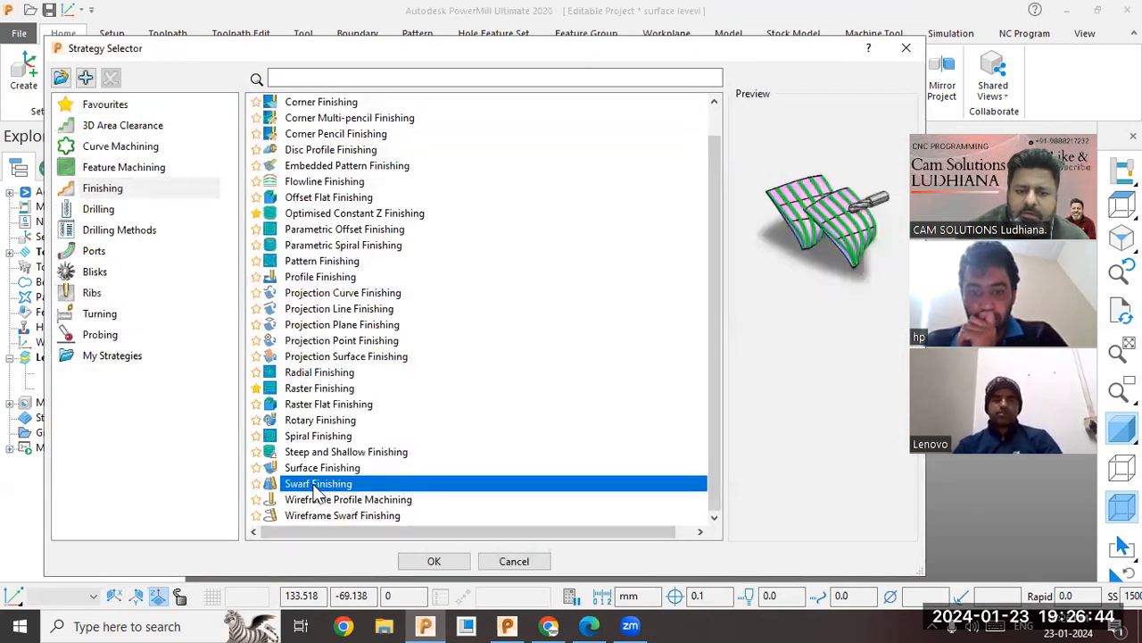
pyautogui.click(420, 562)
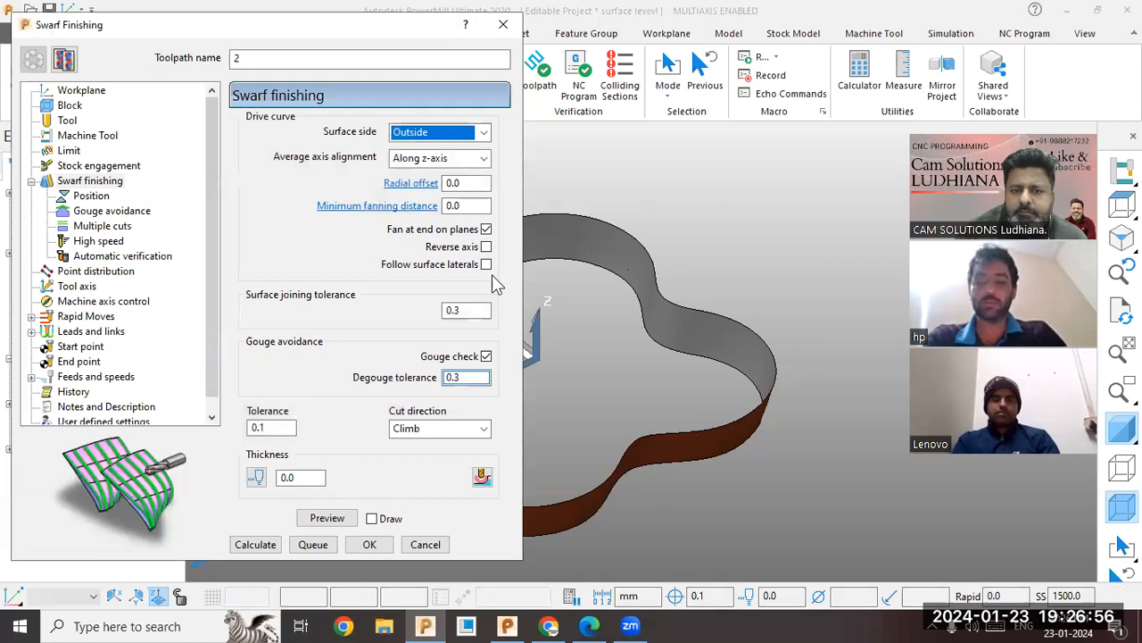
# - Preview the swarf drive curve with Draw enabled, and calculate a box block from the model with 0.1 tolerance and 0.0 expansion
pyautogui.scroll(-3, 847, 357)
pyautogui.scroll(1, 783, 363)
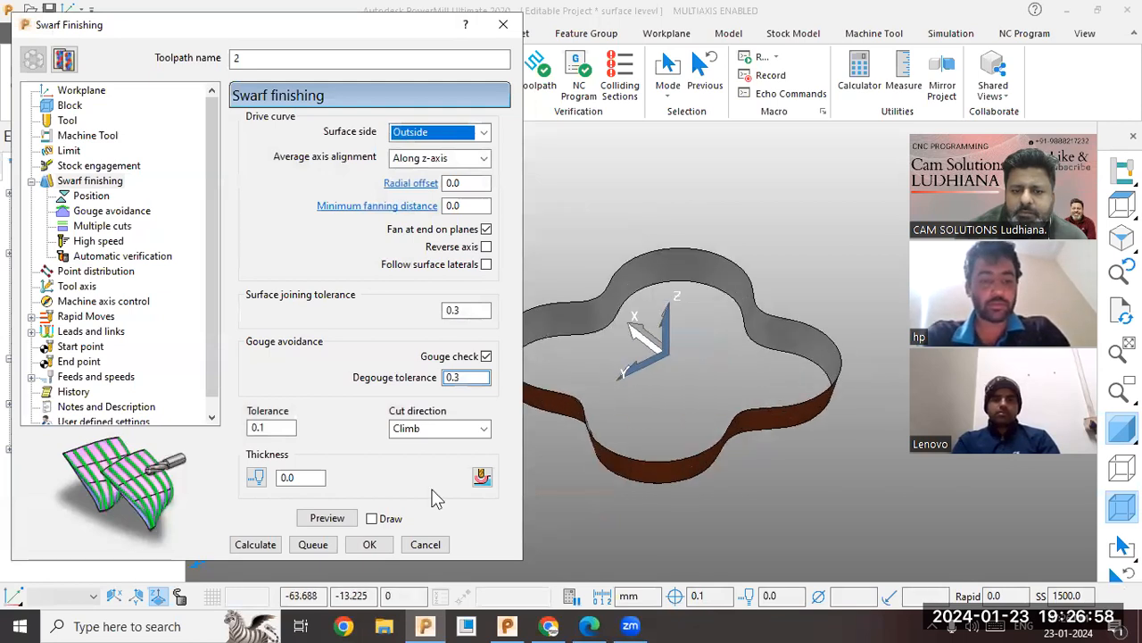
pyautogui.click(332, 519)
pyautogui.click(371, 518)
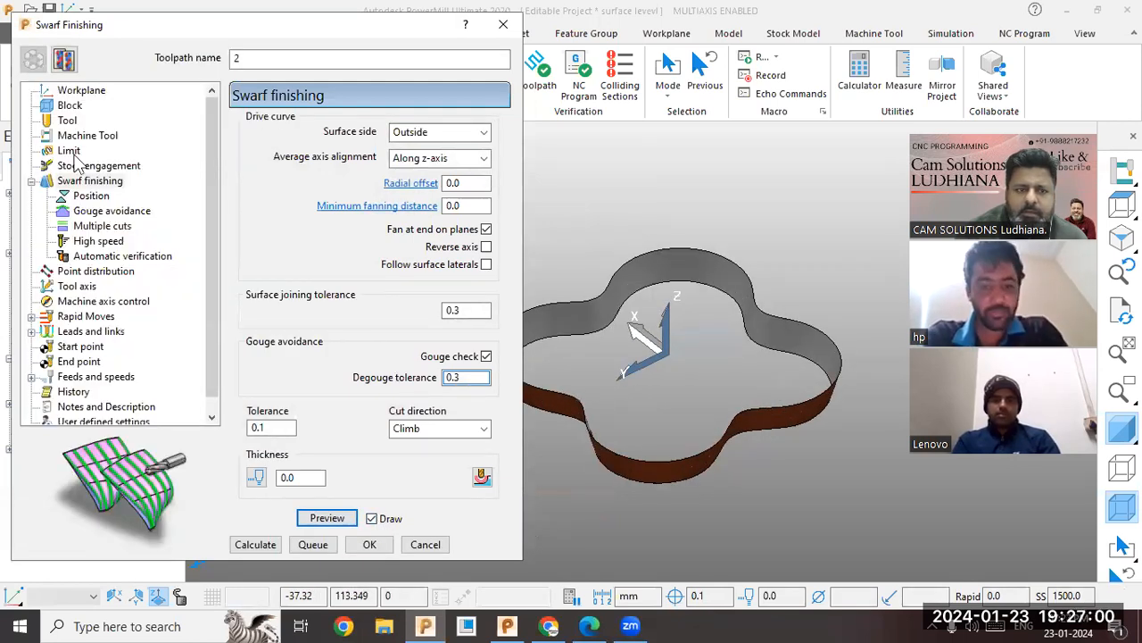
pyautogui.click(70, 106)
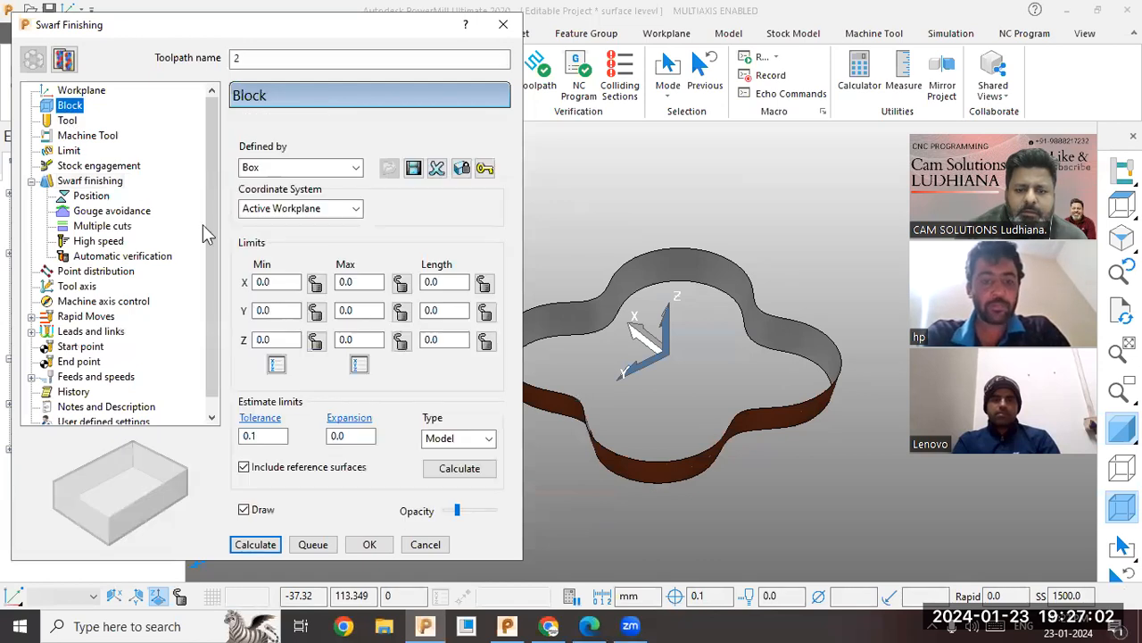
pyautogui.click(458, 468)
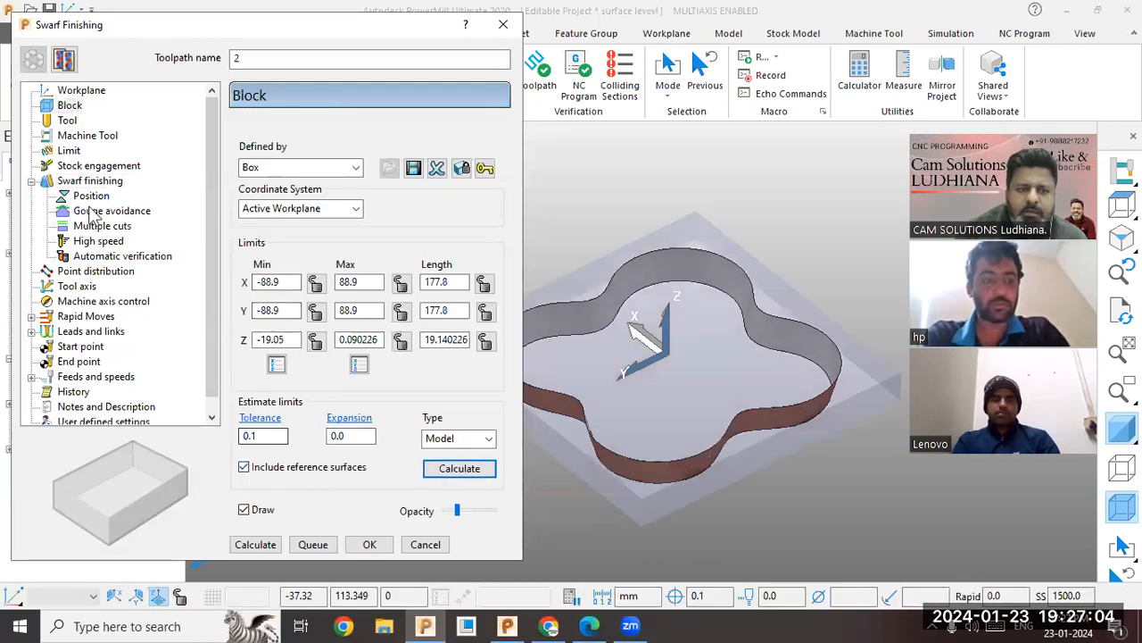
# - Define an end mill for the toolpath with a diameter of 6 and tool number 1
pyautogui.click(71, 120)
pyautogui.click(304, 130)
pyautogui.click(287, 159)
pyautogui.click(379, 348)
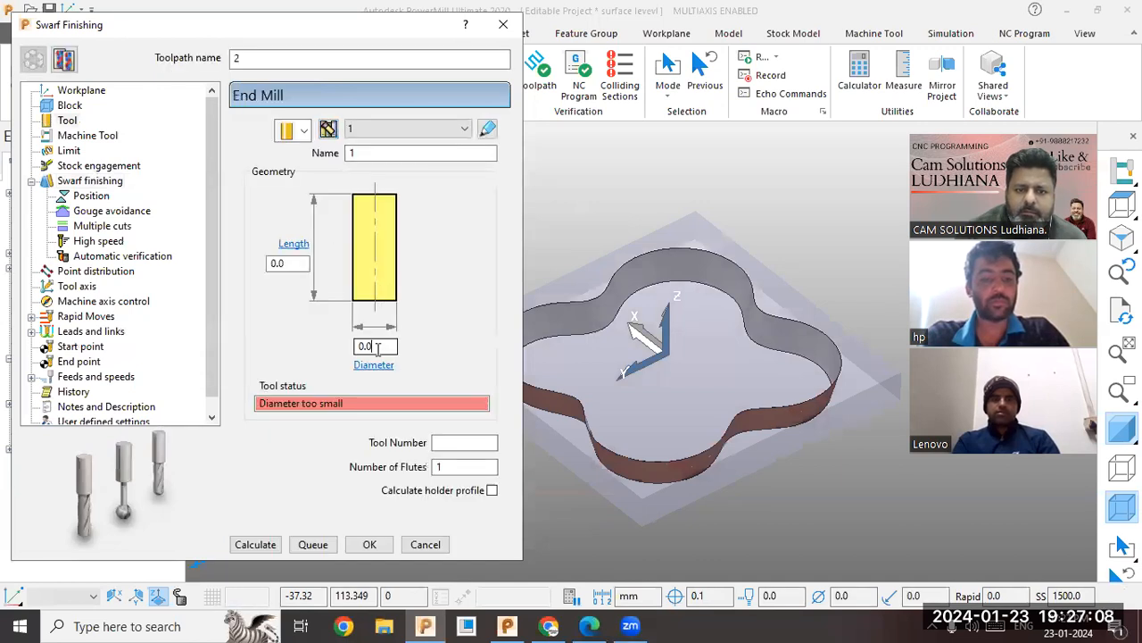
pyautogui.write('6')
pyautogui.press('Return')
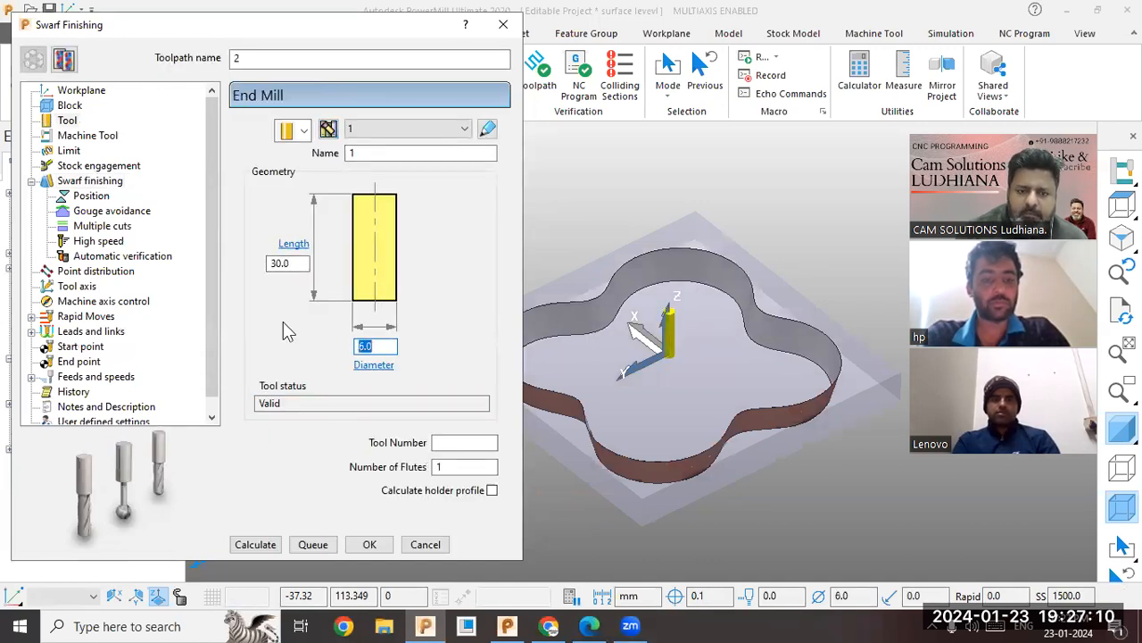
pyautogui.click(460, 442)
pyautogui.write('1')
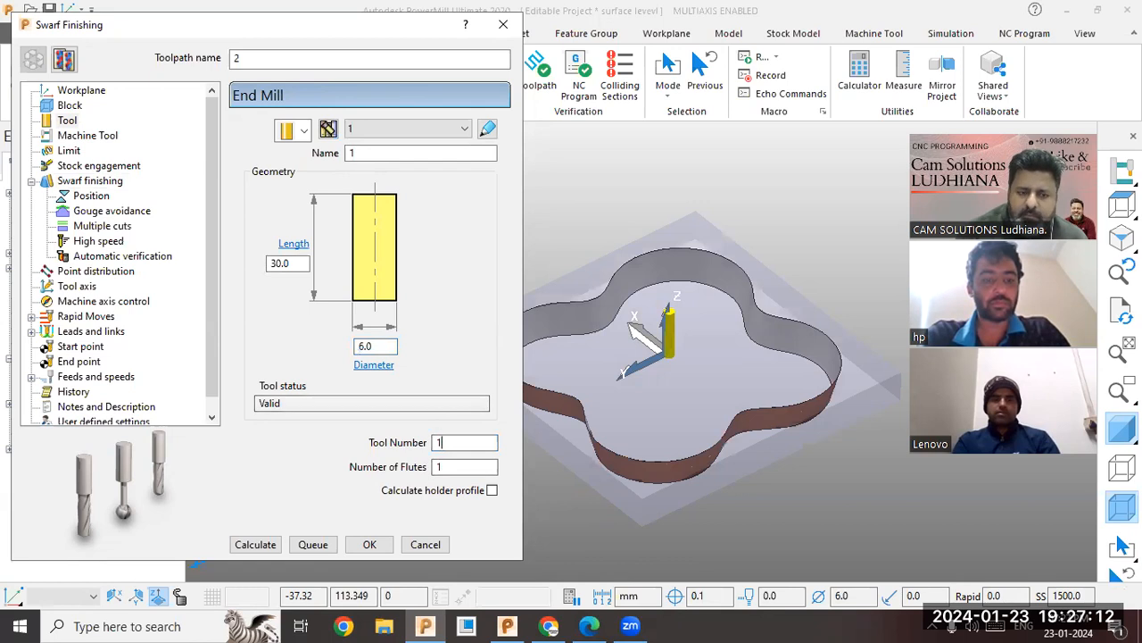
# - Preview the swarf drive curve, set the surface side to Inside and turn off the gouge check
pyautogui.click(90, 181)
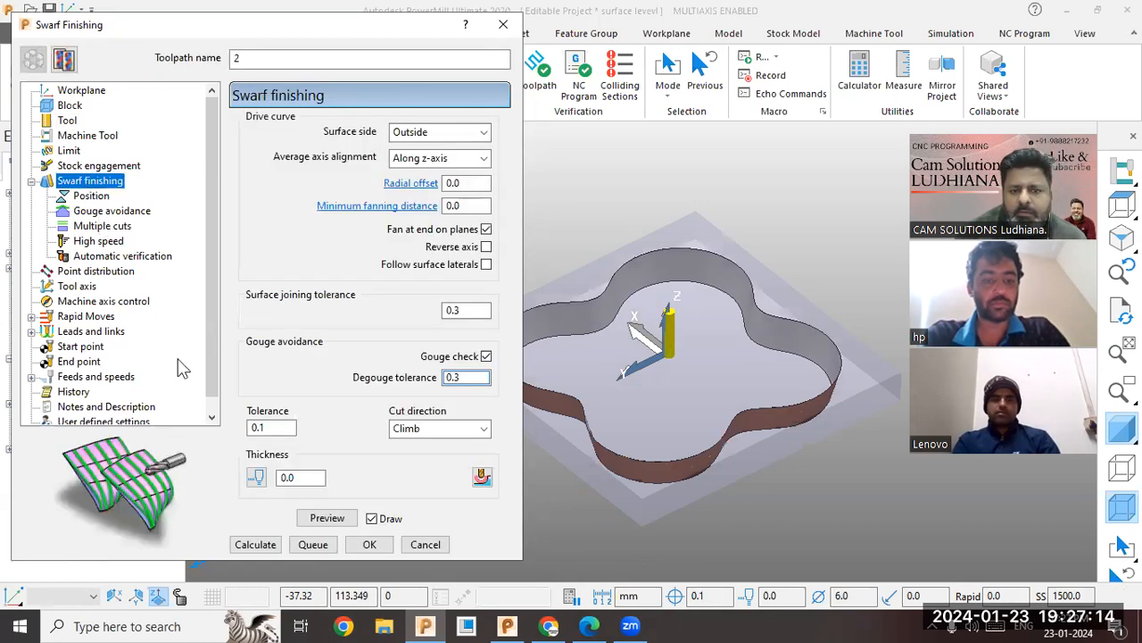
pyautogui.click(328, 518)
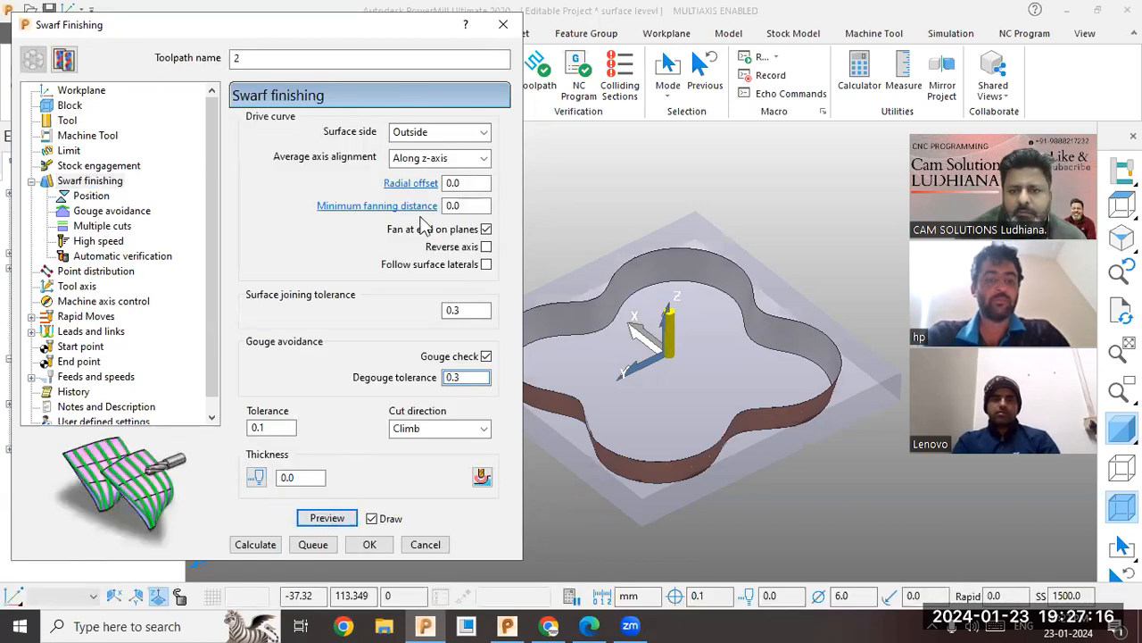
pyautogui.click(477, 134)
pyautogui.click(428, 145)
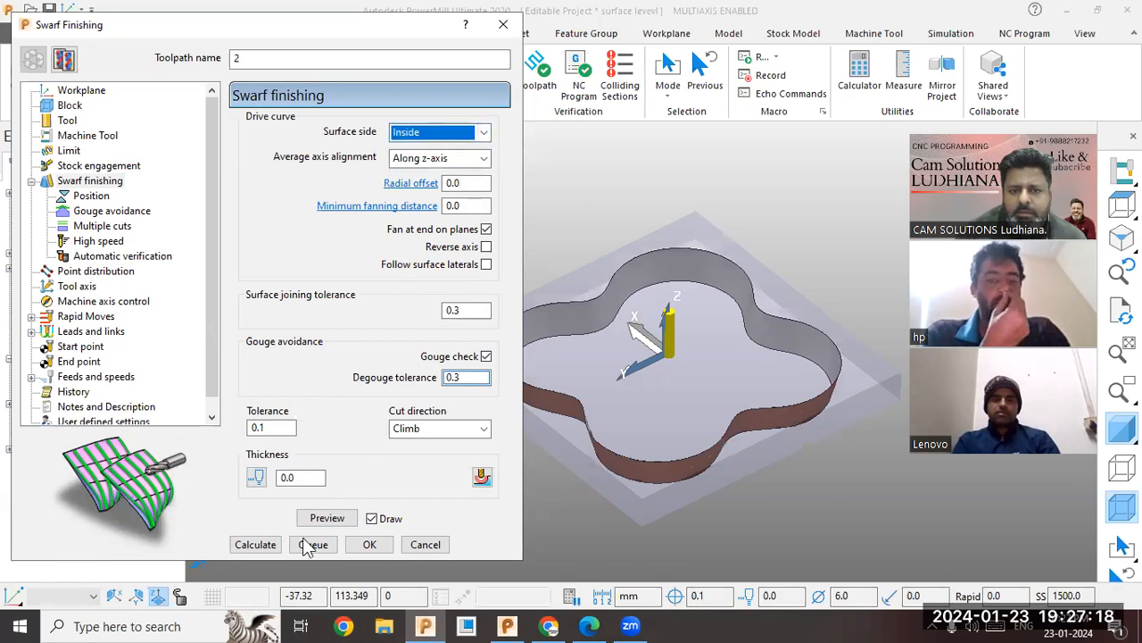
pyautogui.click(485, 356)
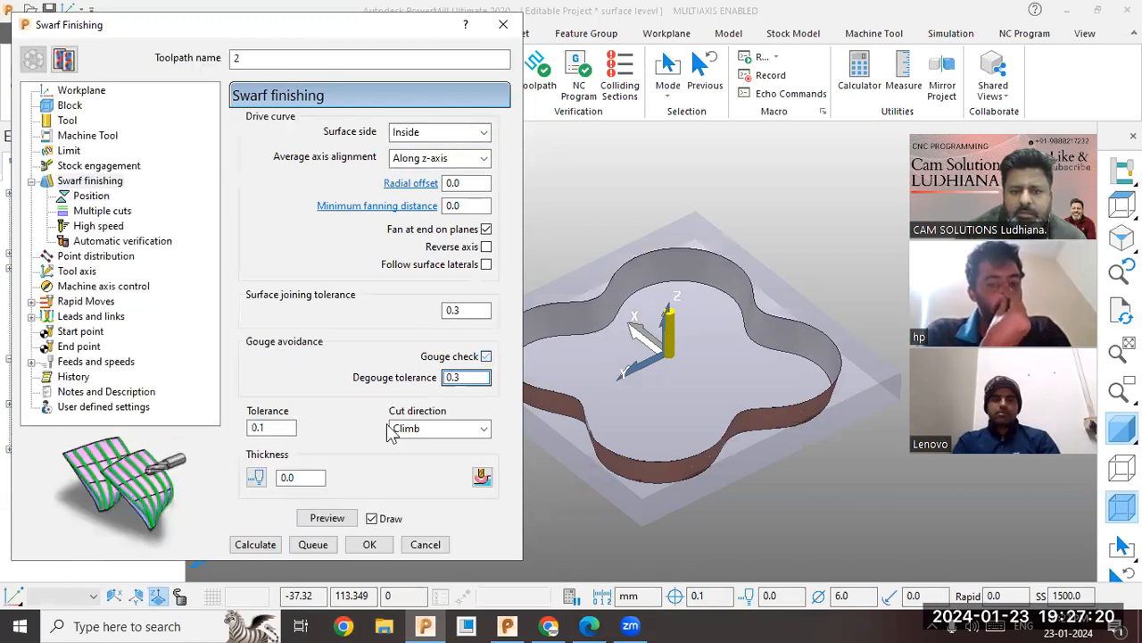
# - Calculate the swarf toolpath with the inner wall surface selected
pyautogui.click(278, 541)
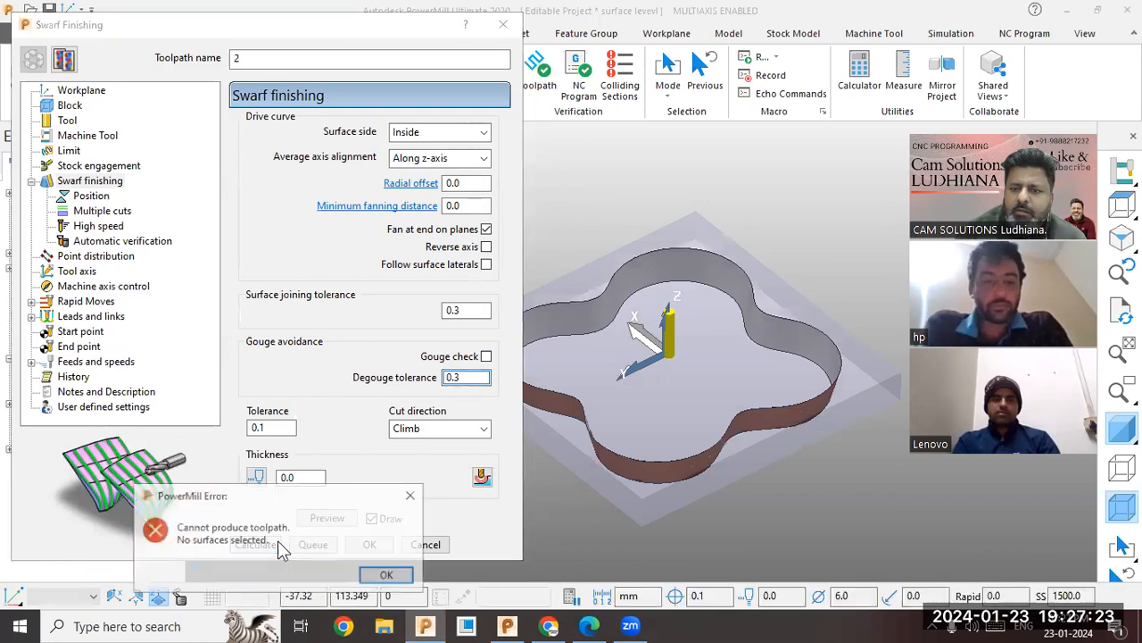
pyautogui.click(388, 576)
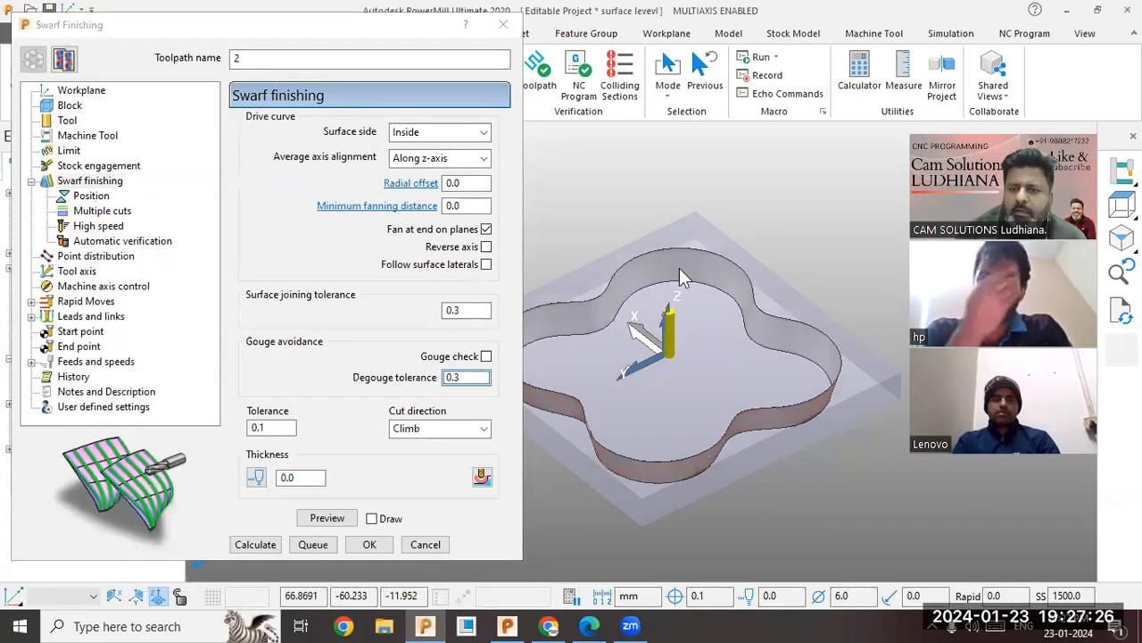
pyautogui.click(256, 544)
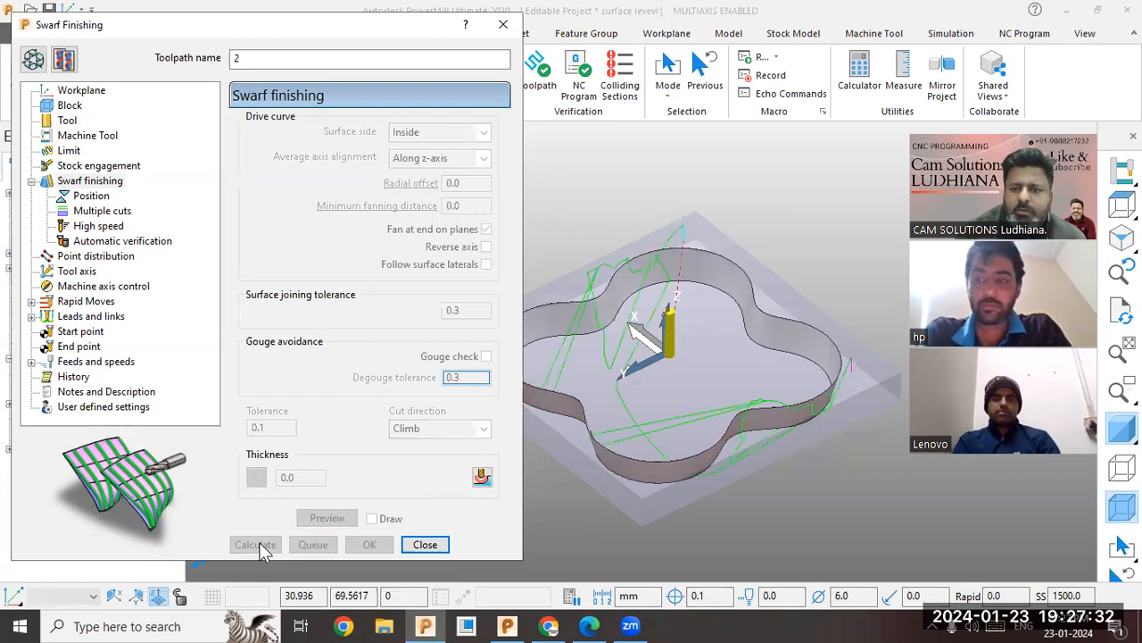
# - Reopen the swarf toolpath for editing, set its surface side to Outside and recalculate it
pyautogui.click(33, 58)
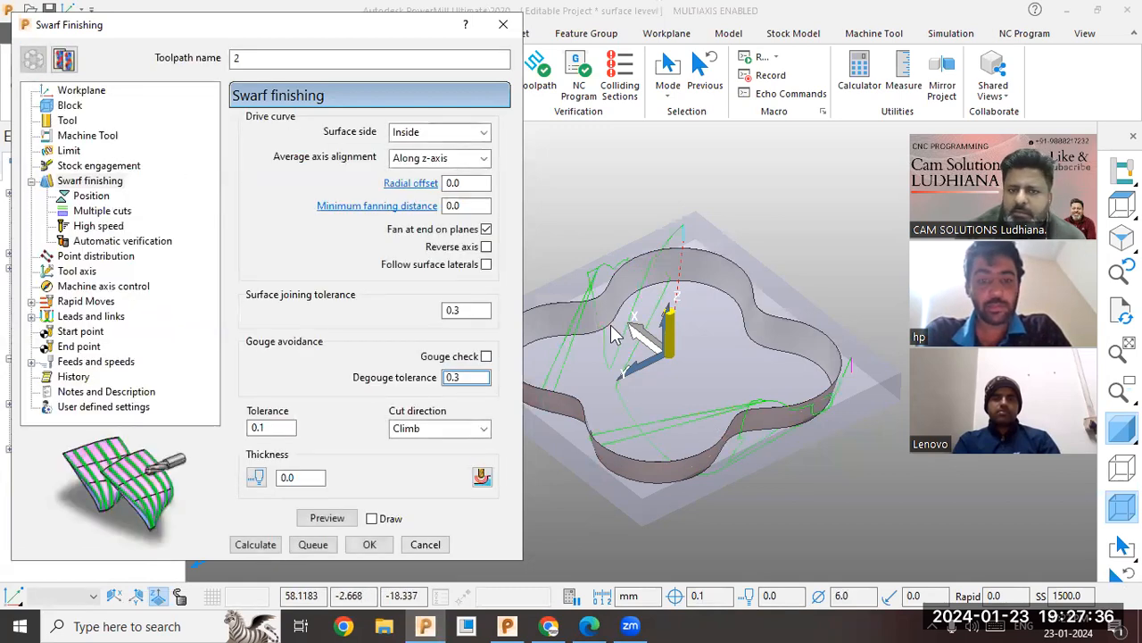
pyautogui.click(428, 132)
pyautogui.click(418, 166)
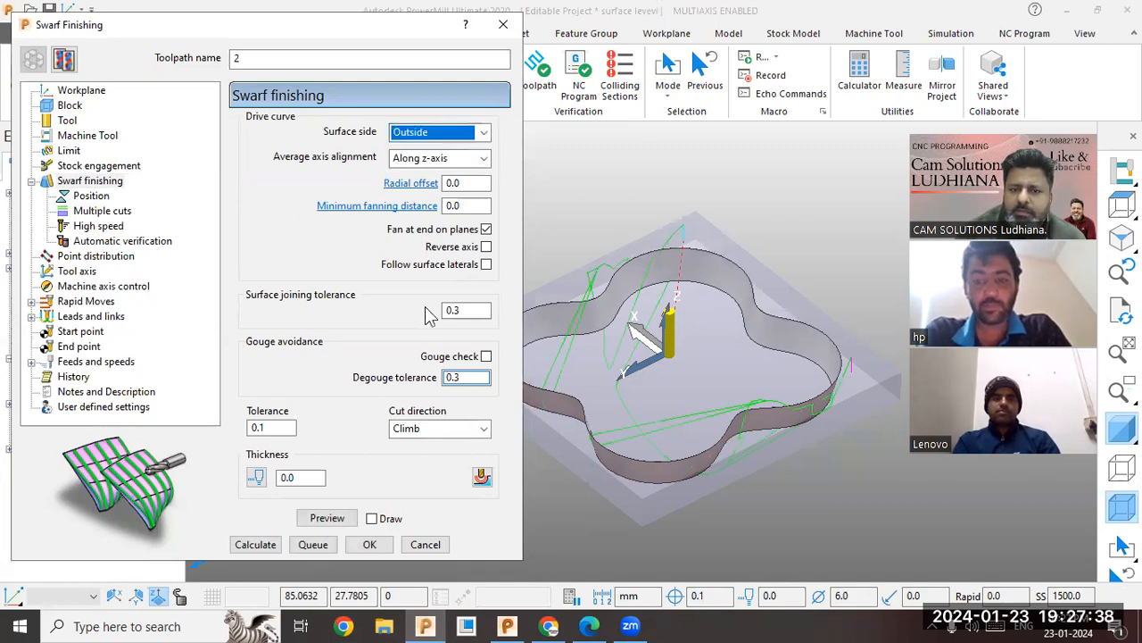
pyautogui.click(257, 544)
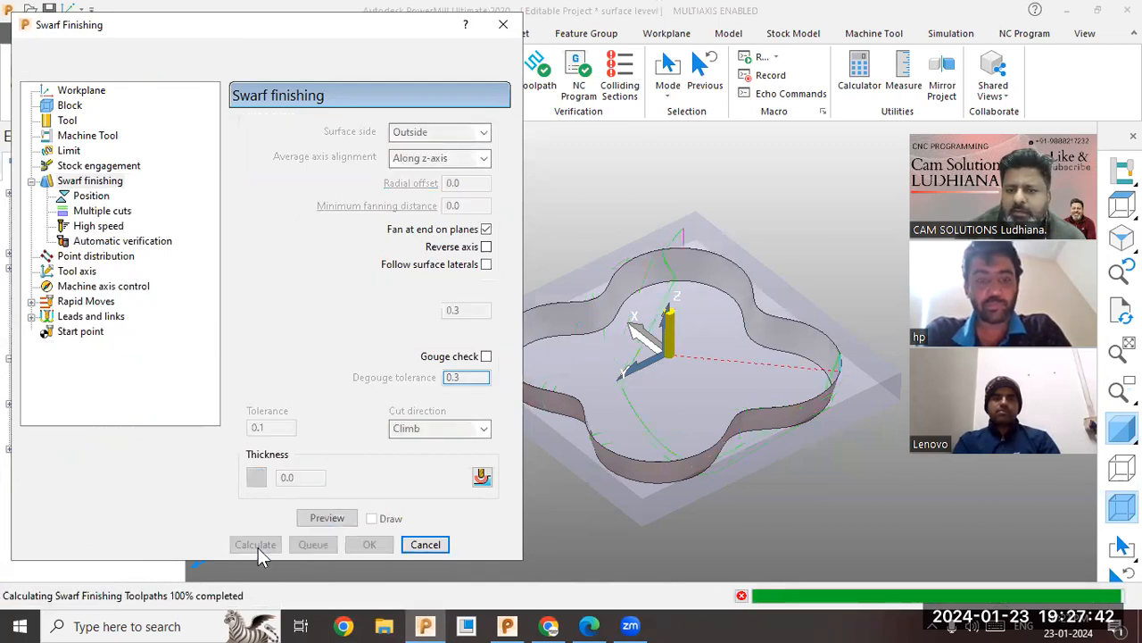
# - Reopen the swarf toolpath, set the surface side to Inside and the lower limit's base position to Automatic, and recalculate it
pyautogui.click(92, 197)
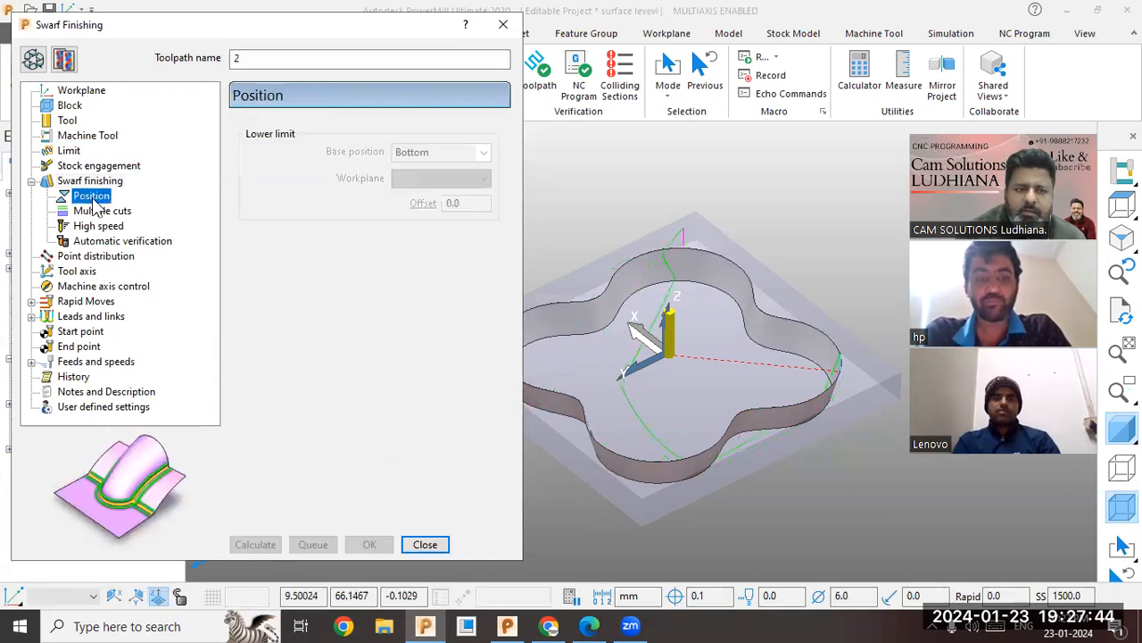
pyautogui.click(103, 211)
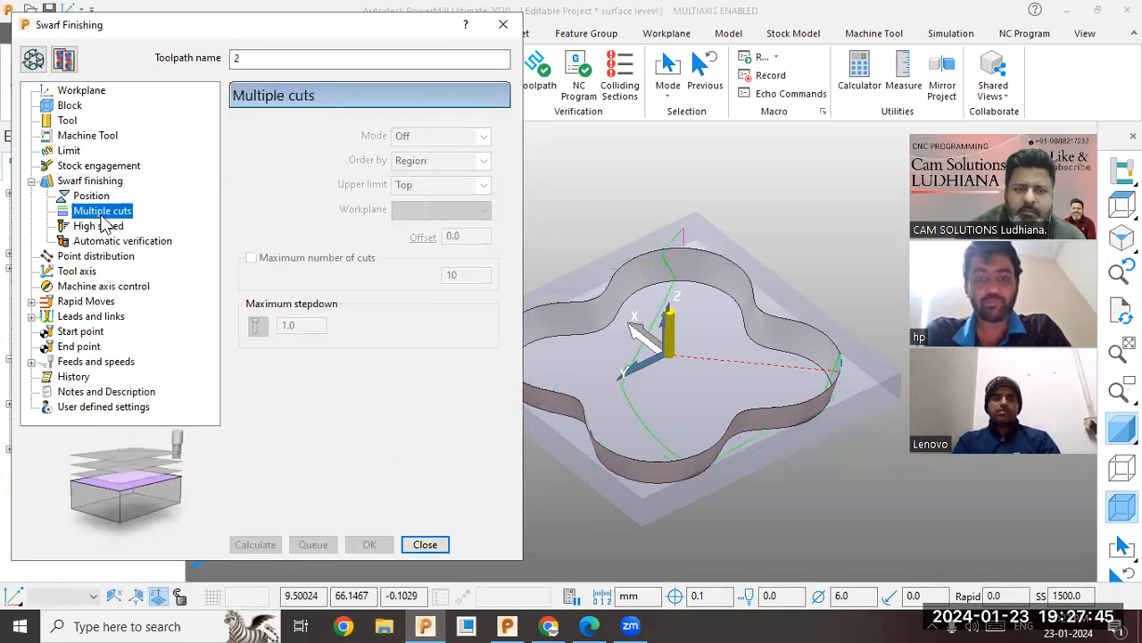
pyautogui.click(86, 181)
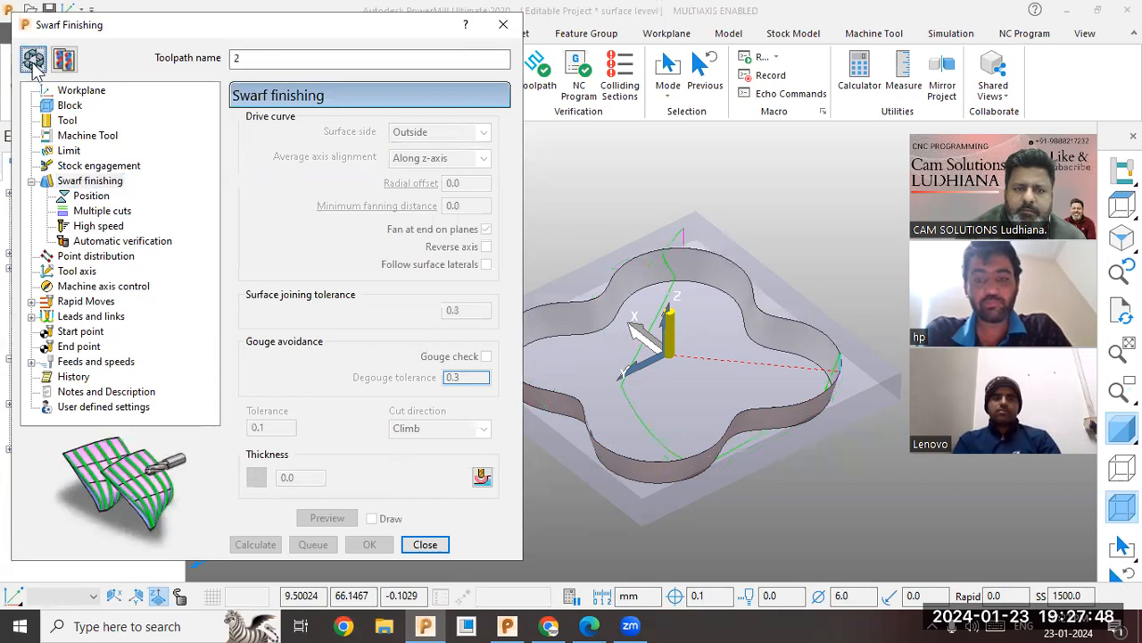
pyautogui.click(33, 59)
pyautogui.click(446, 132)
pyautogui.click(425, 150)
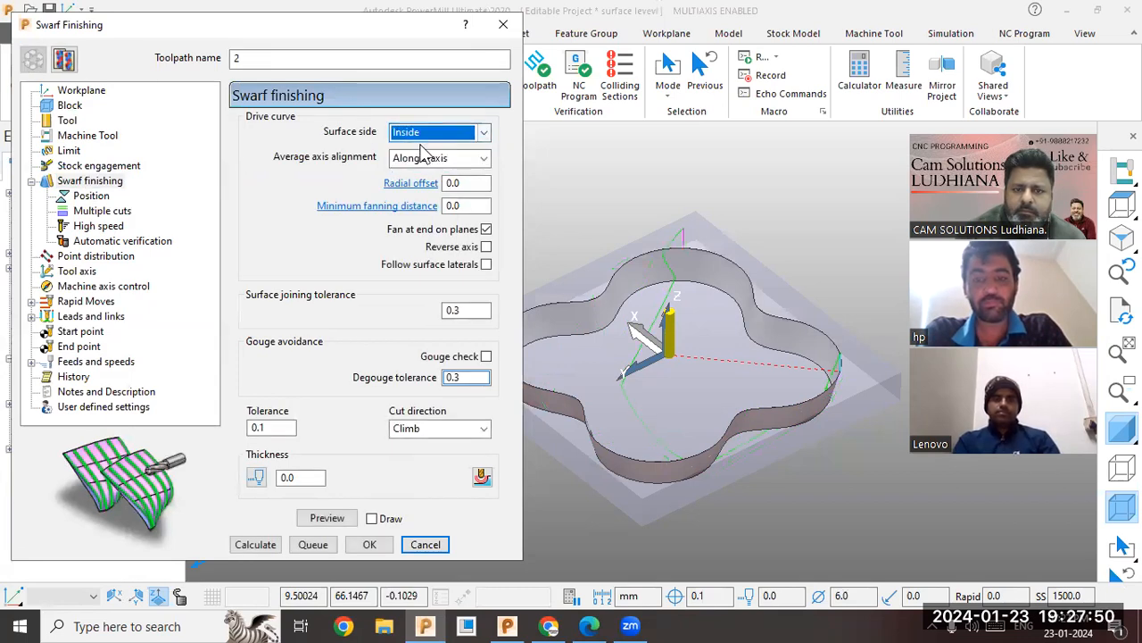
pyautogui.click(89, 196)
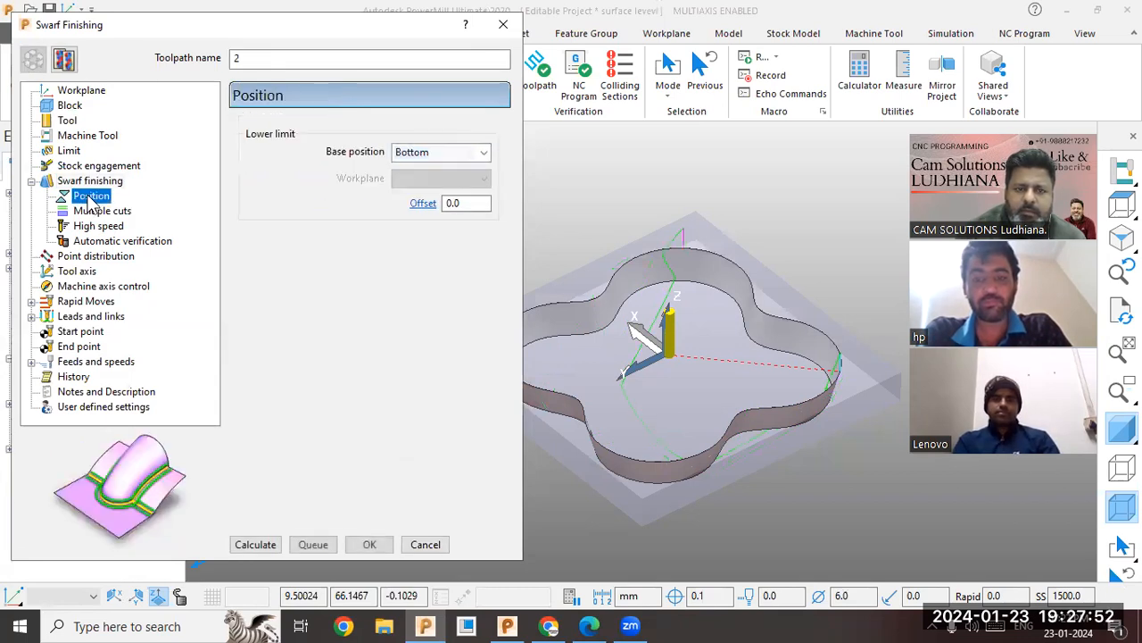
pyautogui.click(406, 152)
pyautogui.click(425, 170)
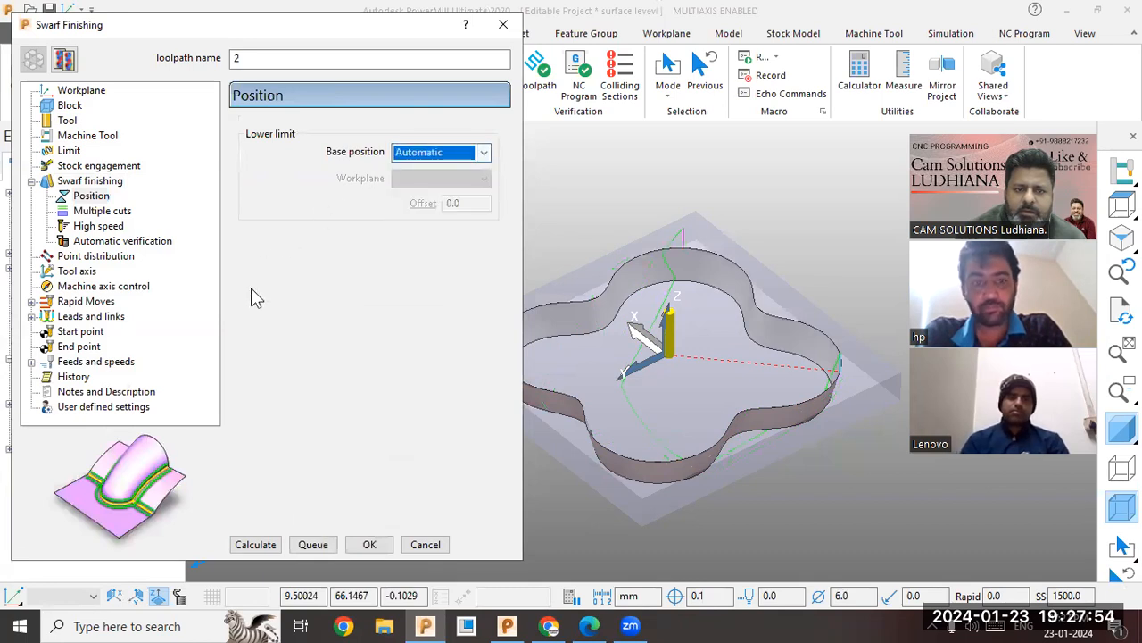
pyautogui.click(254, 545)
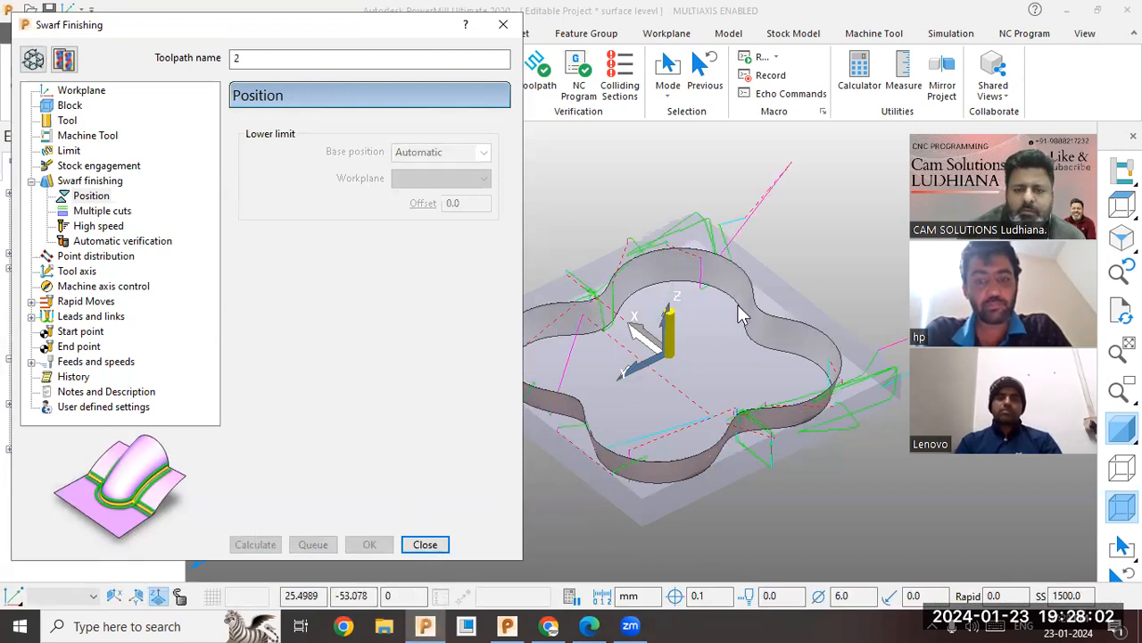
pyautogui.click(671, 468)
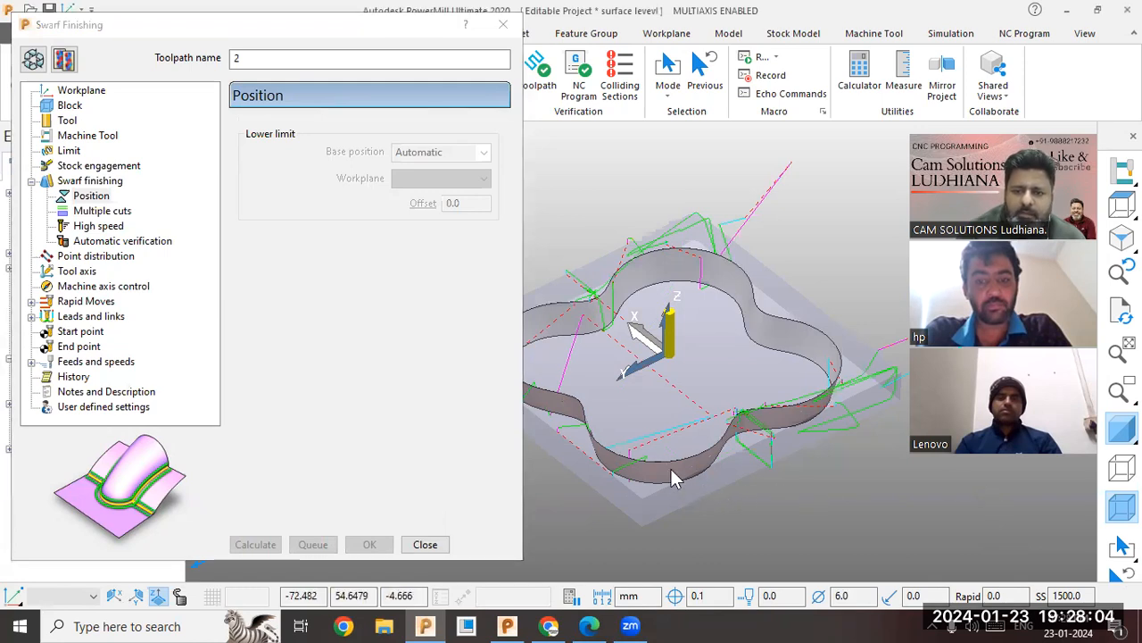
# - Review the swarf toolpath's multiple cuts, high speed and automatic verification settings, and unlock its swarf finishing parameters for editing
pyautogui.click(100, 210)
pyautogui.click(98, 226)
pyautogui.click(103, 240)
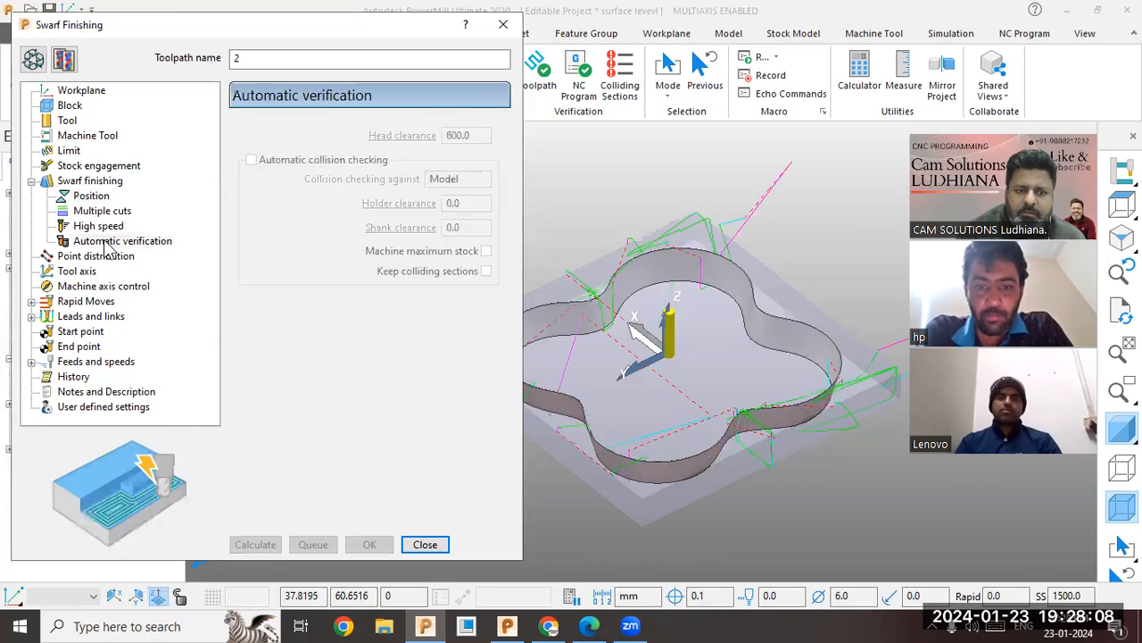
pyautogui.click(91, 181)
pyautogui.click(36, 67)
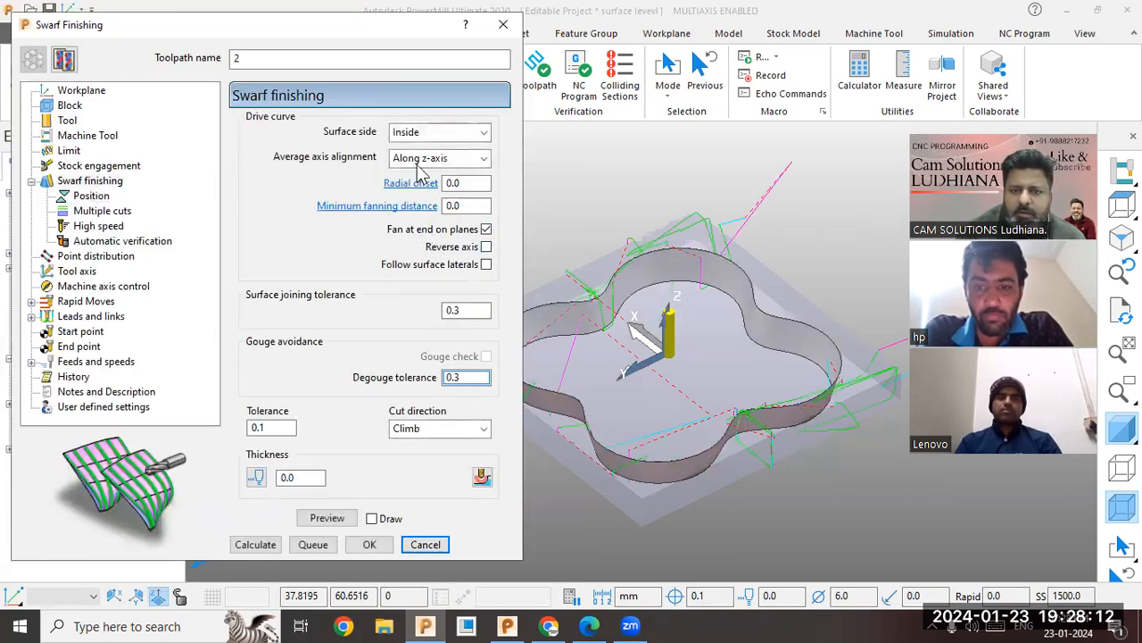
# - Check the average axis alignment and tool axis options, keep Along z-axis and Automatic, and try to recalculate the toolpath
pyautogui.click(472, 159)
pyautogui.click(474, 161)
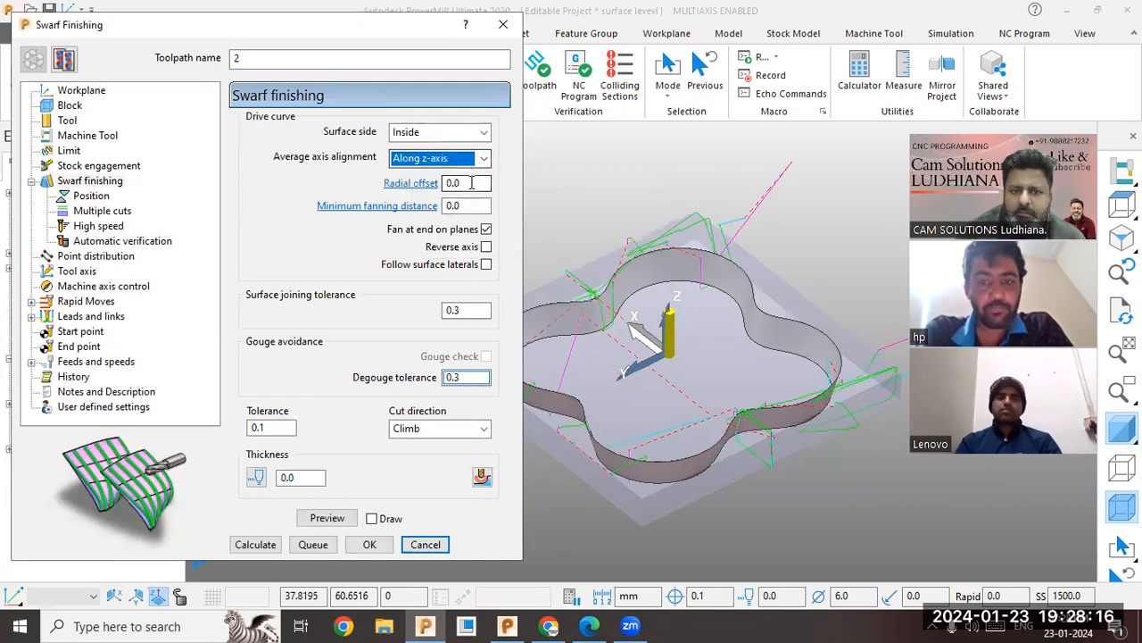
pyautogui.click(472, 183)
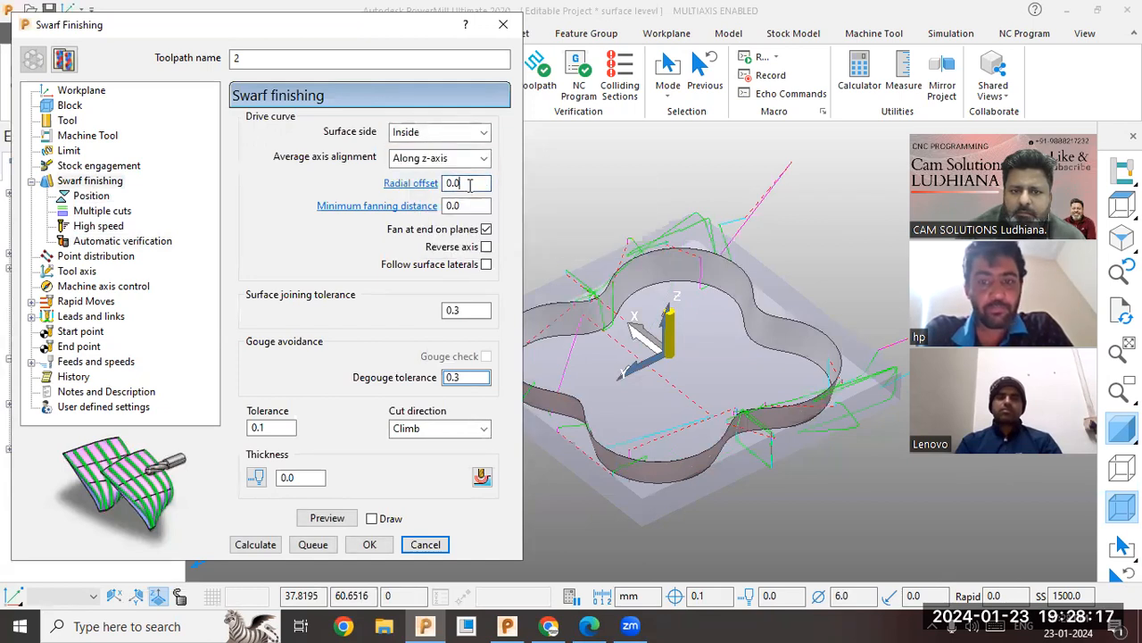
pyautogui.click(81, 273)
pyautogui.click(315, 139)
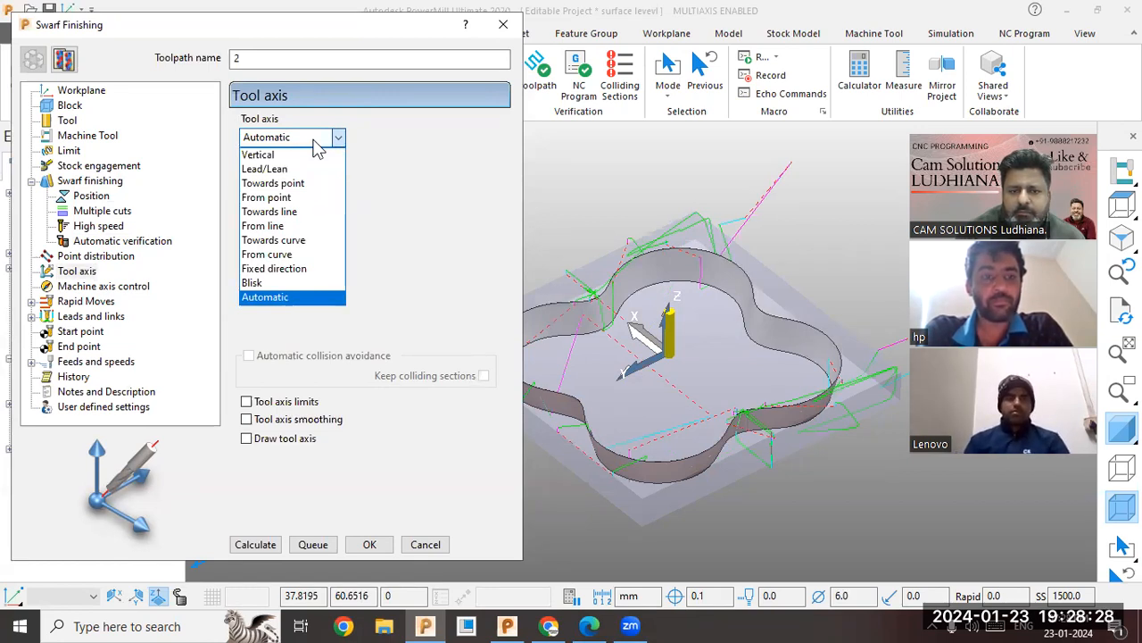
pyautogui.click(314, 143)
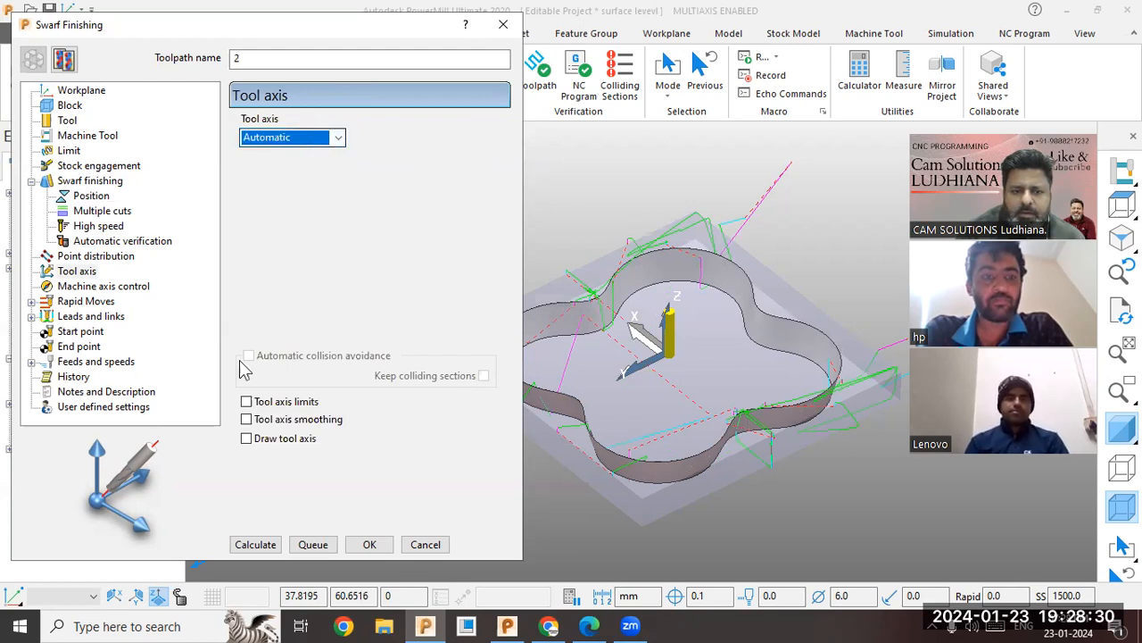
pyautogui.click(246, 551)
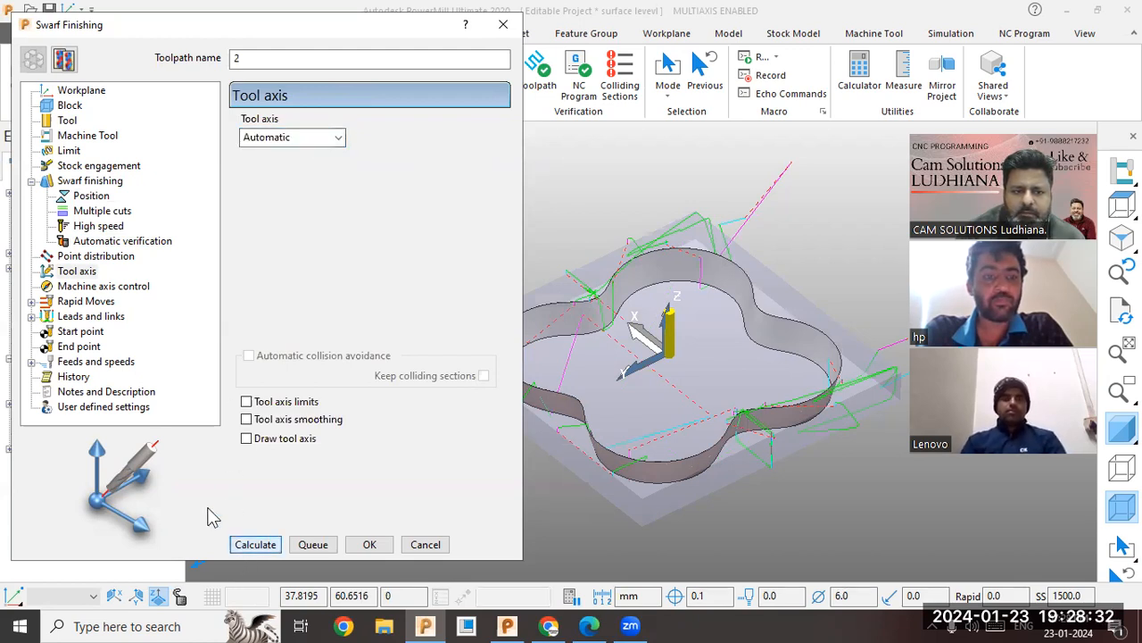
# - Set the swarf surface side to Outside, turn off Fan at end on planes, preview the drive curve and calculate the toolpath
pyautogui.click(98, 212)
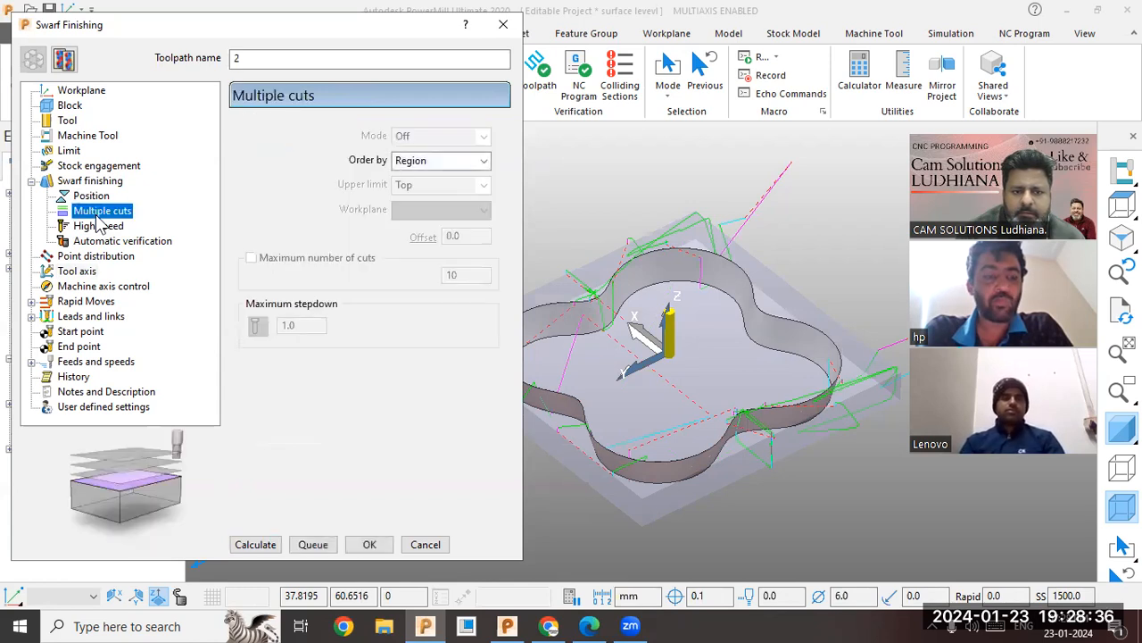
pyautogui.press('Up')
pyautogui.press('Up')
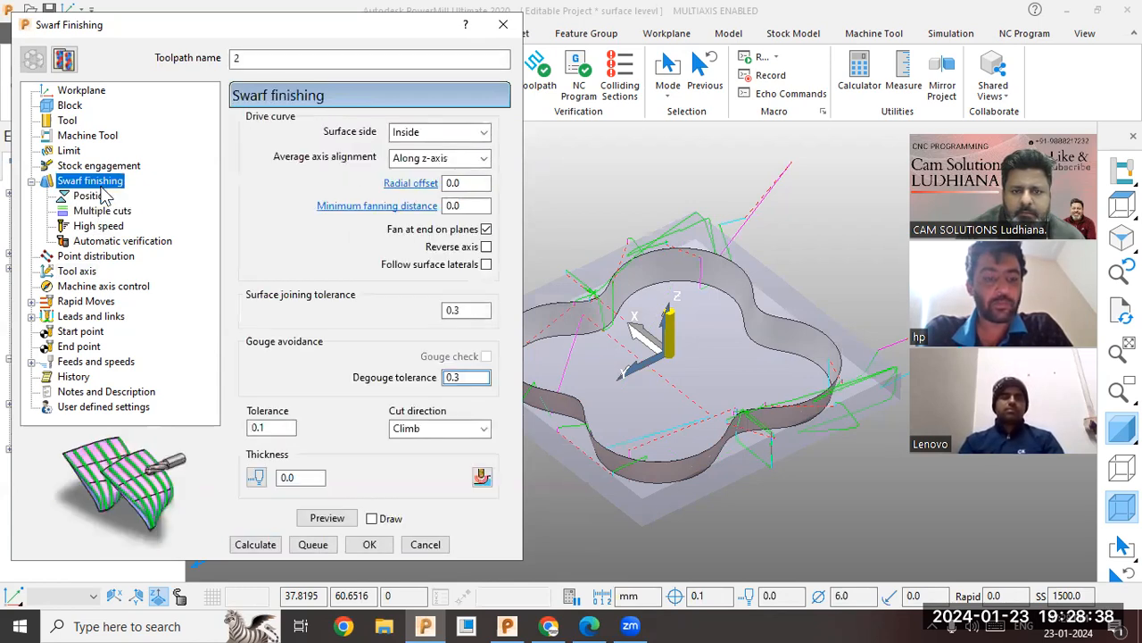
pyautogui.click(434, 132)
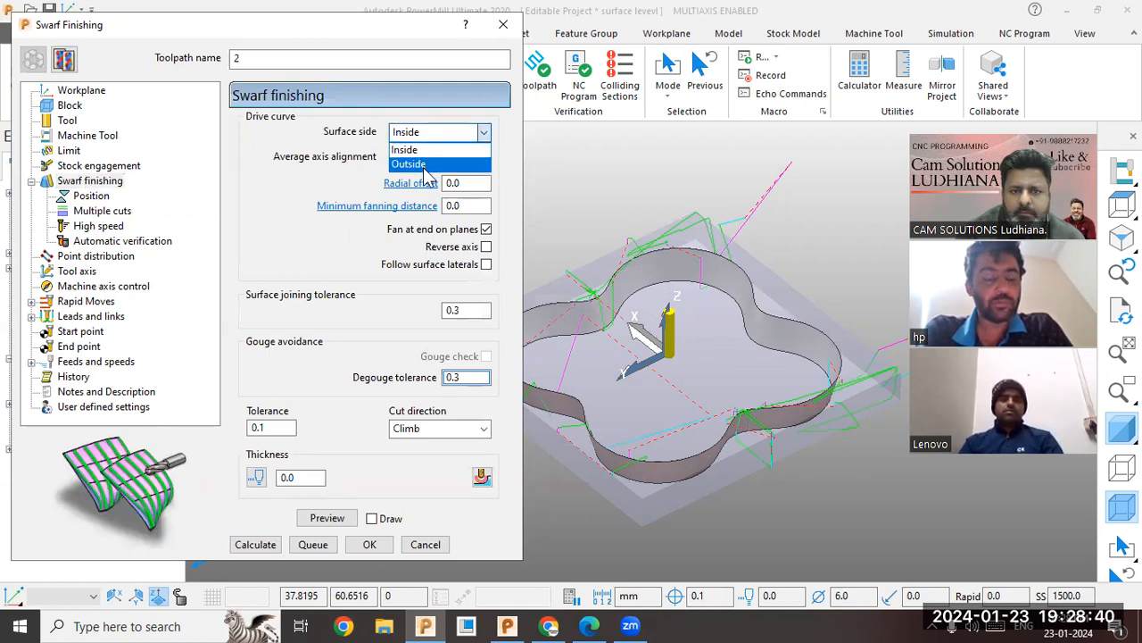
pyautogui.click(421, 159)
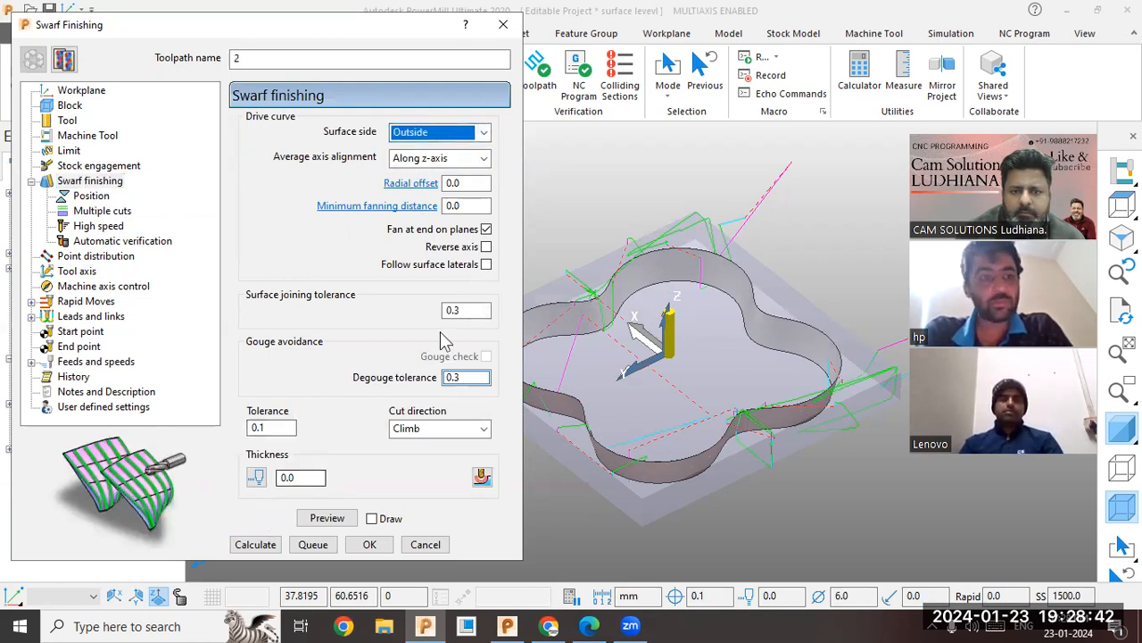
pyautogui.click(483, 230)
pyautogui.click(486, 230)
pyautogui.click(314, 521)
pyautogui.click(256, 544)
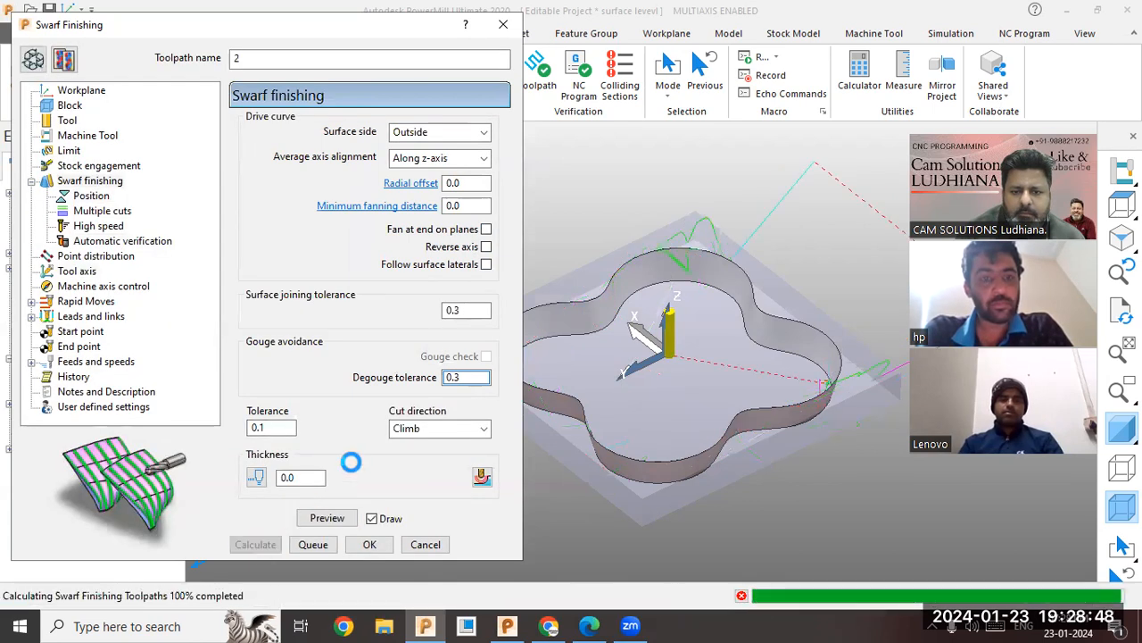
# - Reopen the swarf toolpath for editing, enable Follow surface laterals, recalculate it and close its settings
pyautogui.click(33, 59)
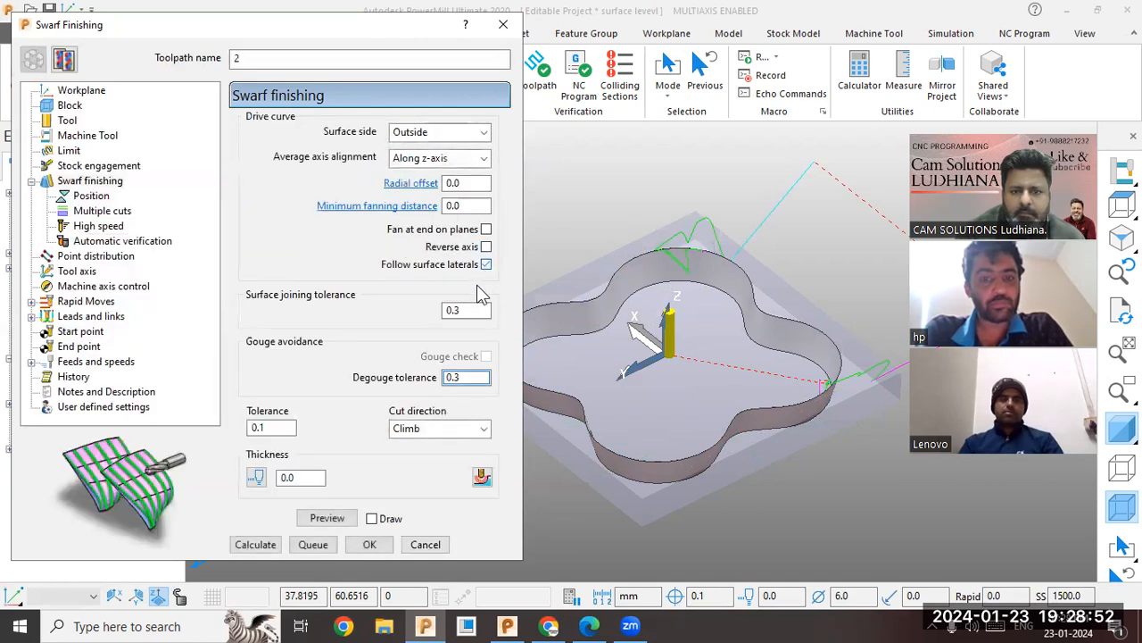
pyautogui.click(255, 552)
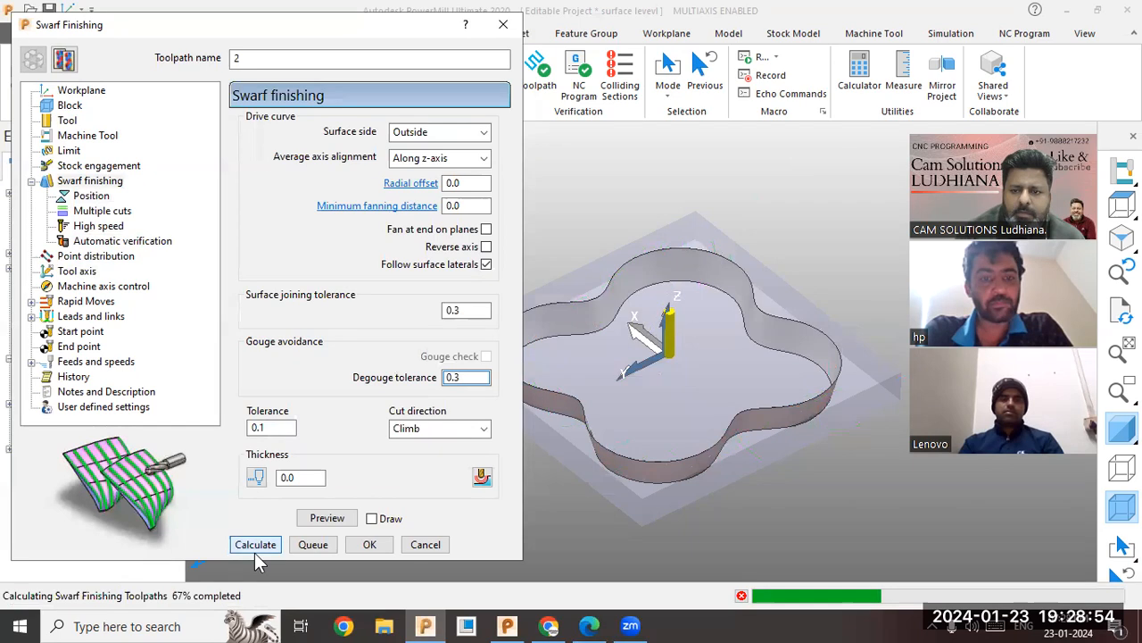
pyautogui.click(424, 546)
# - Inspect the rebuilt inner wall and its edge up close from several angles
pyautogui.scroll(3, 784, 321)
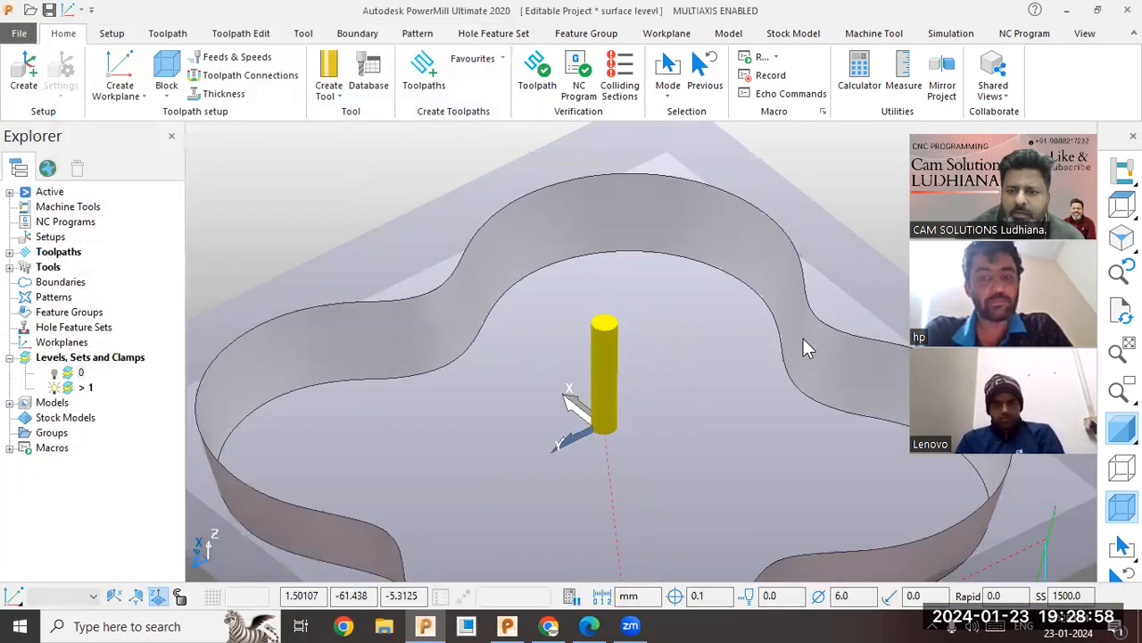
pyautogui.moveTo(751, 346); pyautogui.dragTo(911, 337, button='middle')
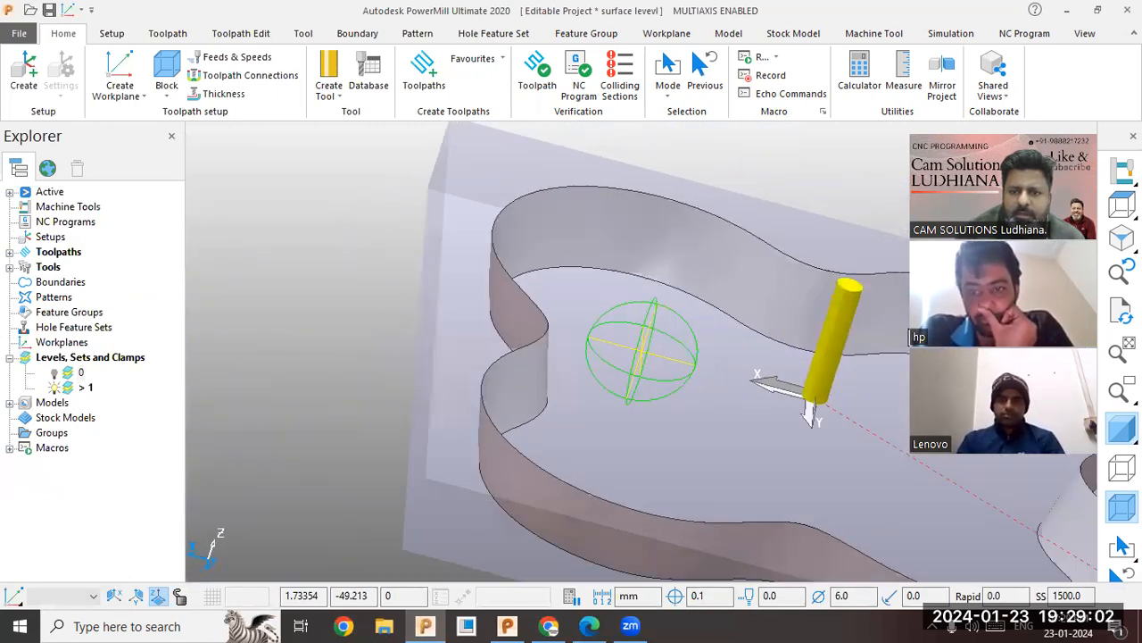
pyautogui.moveTo(653, 270); pyautogui.dragTo(576, 325, button='middle')
pyautogui.scroll(5, 641, 327)
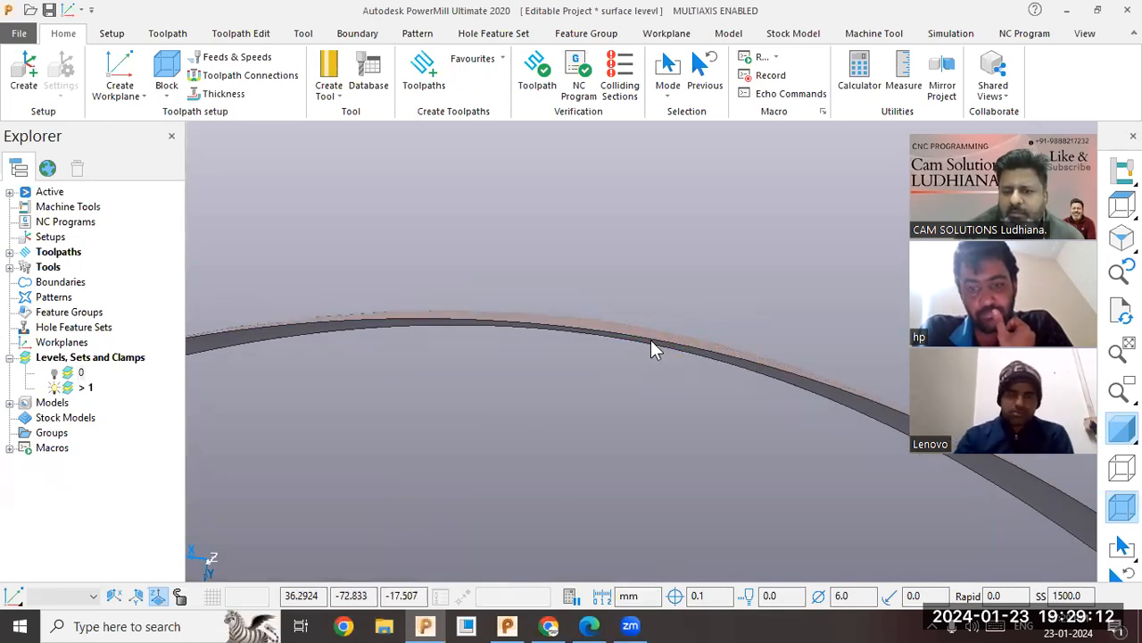
pyautogui.moveTo(572, 335); pyautogui.dragTo(550, 341, button='middle')
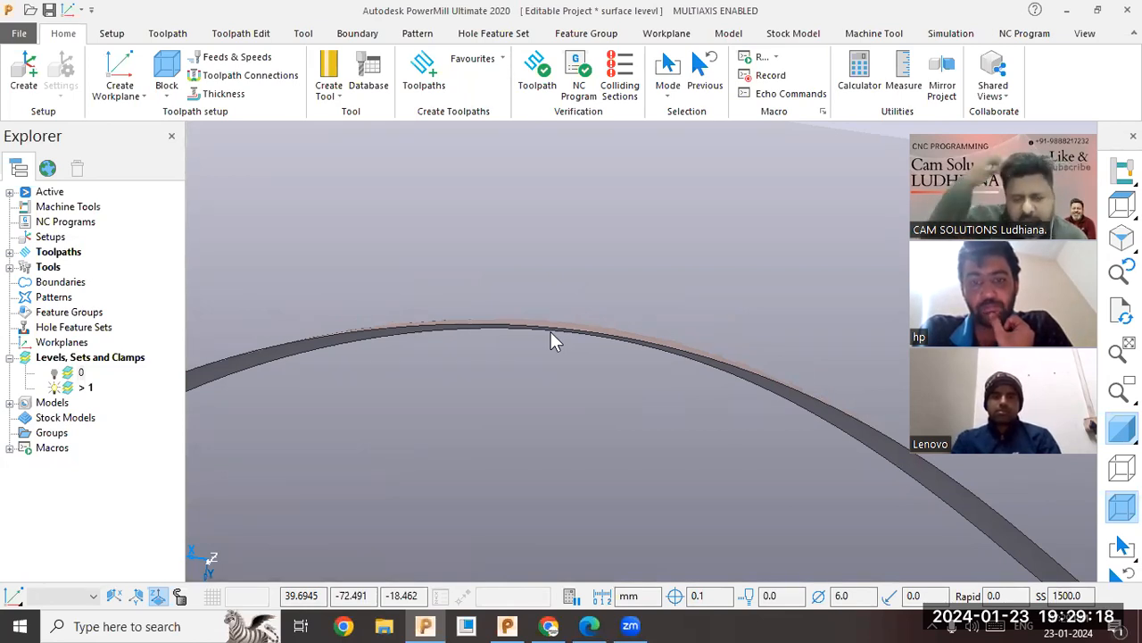
pyautogui.moveTo(550, 331)
pyautogui.mouseDown(button='middle')
pyautogui.moveTo(619, 304)
pyautogui.moveTo(592, 313)
pyautogui.moveTo(574, 392)
pyautogui.moveTo(561, 246)
pyautogui.mouseUp(button='middle')
pyautogui.scroll(-3, 560, 246)
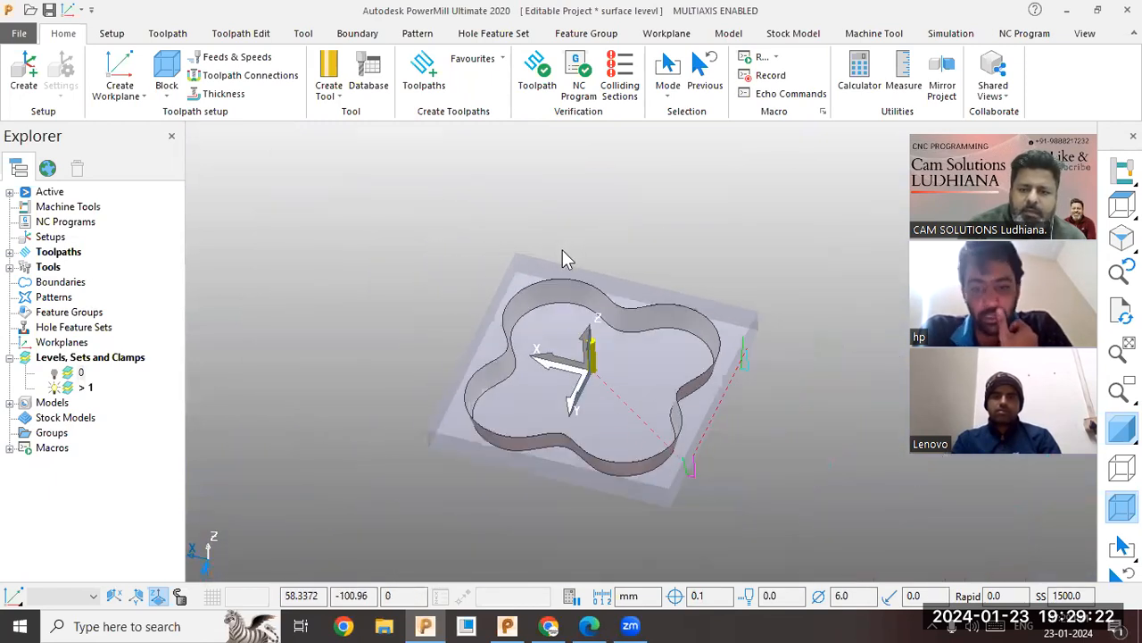
# - Show both level 0 and level 1 so the full spacer plate is displayed
pyautogui.click(54, 373)
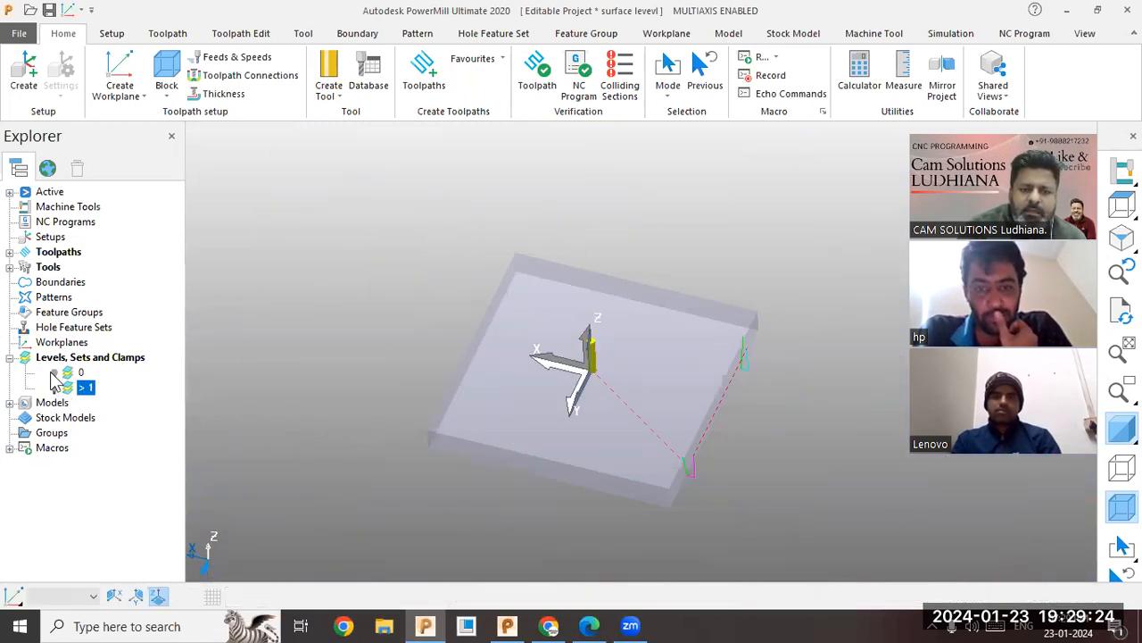
pyautogui.click(55, 387)
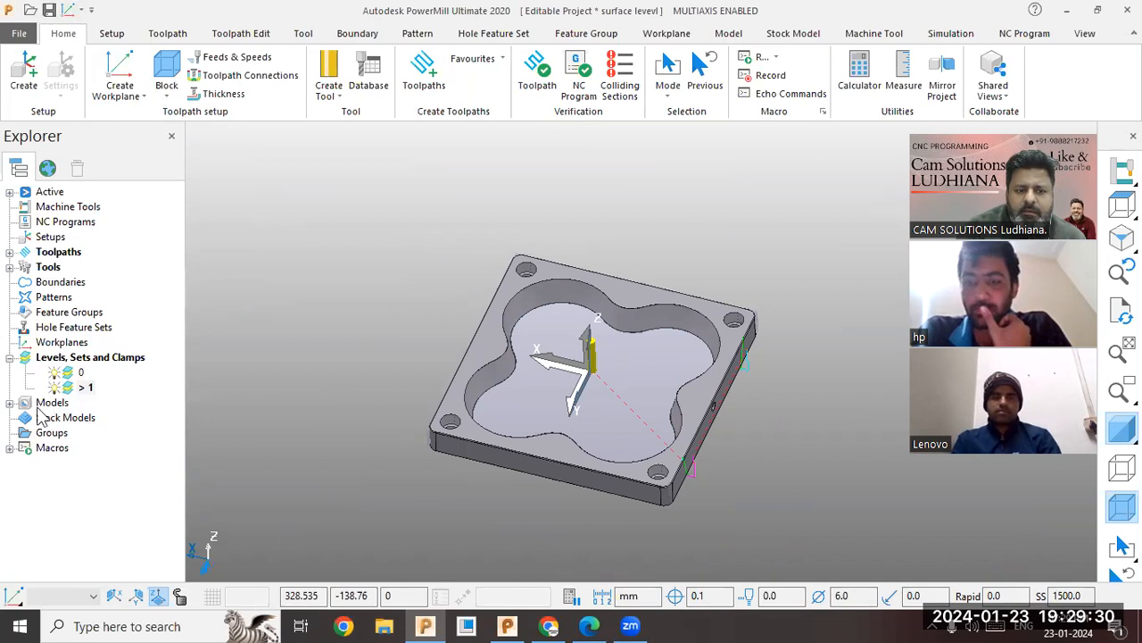
# - Start a model import and browse to the Recent Items location
pyautogui.click(9, 402)
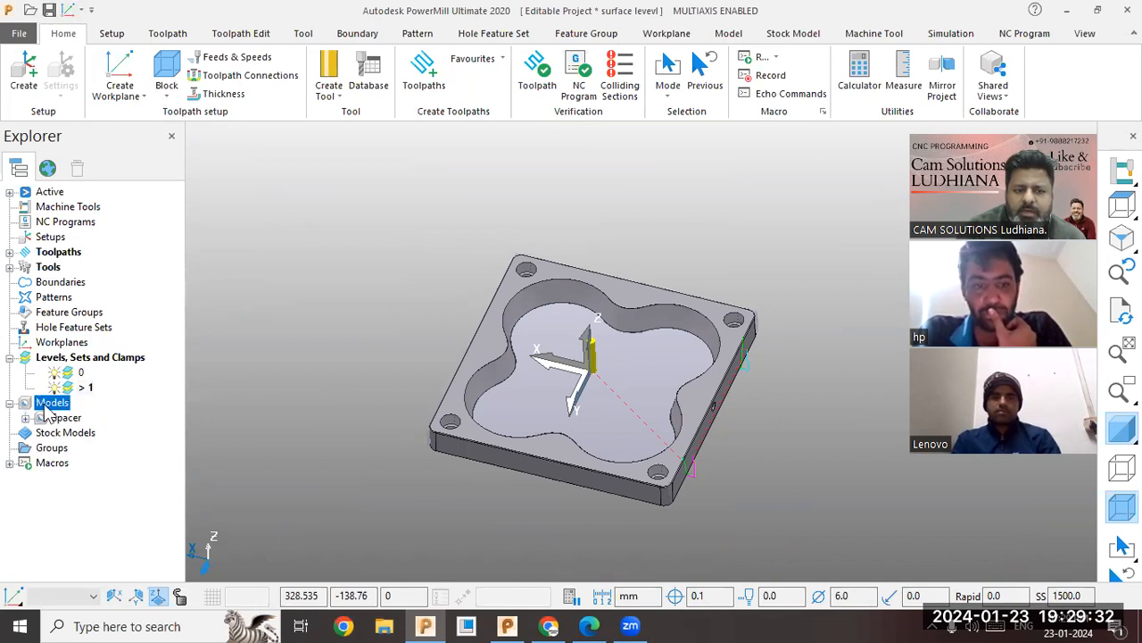
pyautogui.rightClick(44, 406)
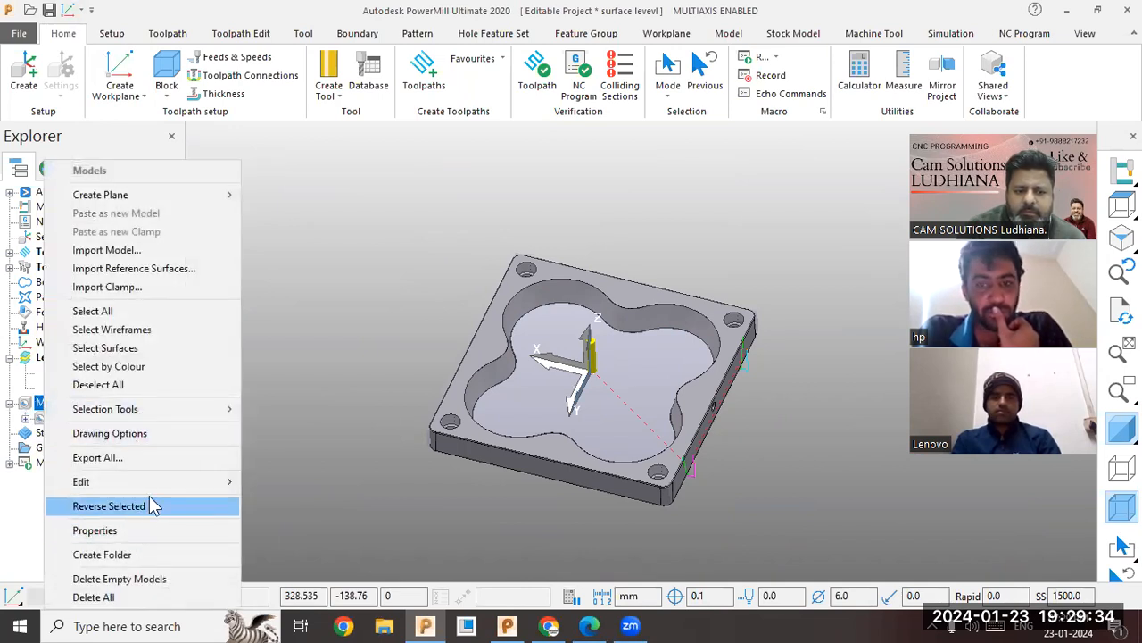
pyautogui.click(151, 251)
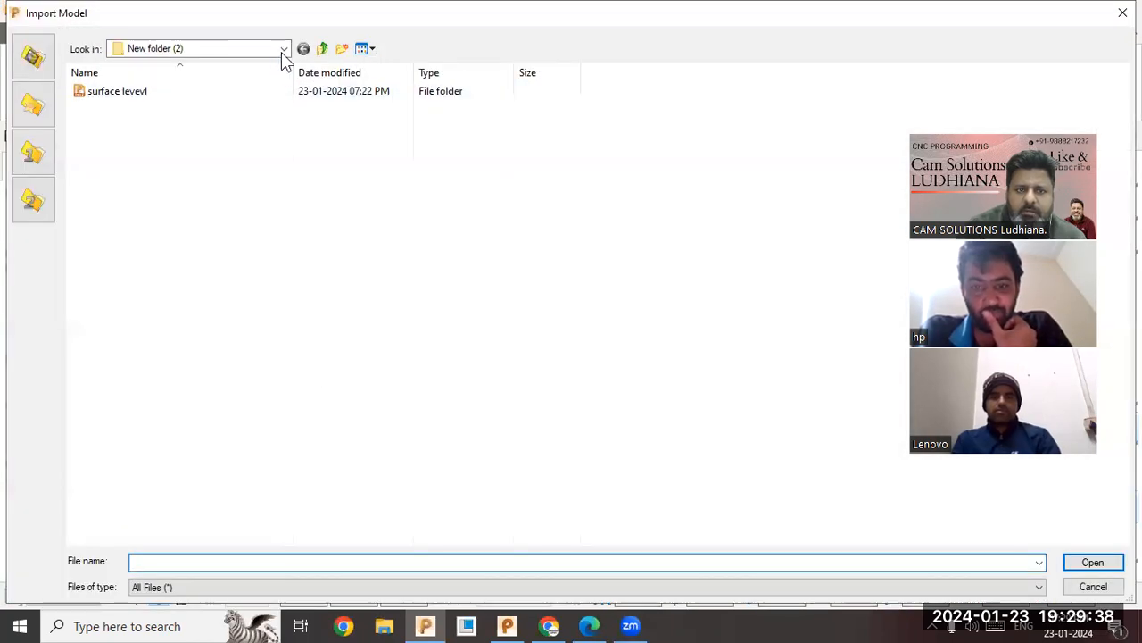
pyautogui.click(147, 50)
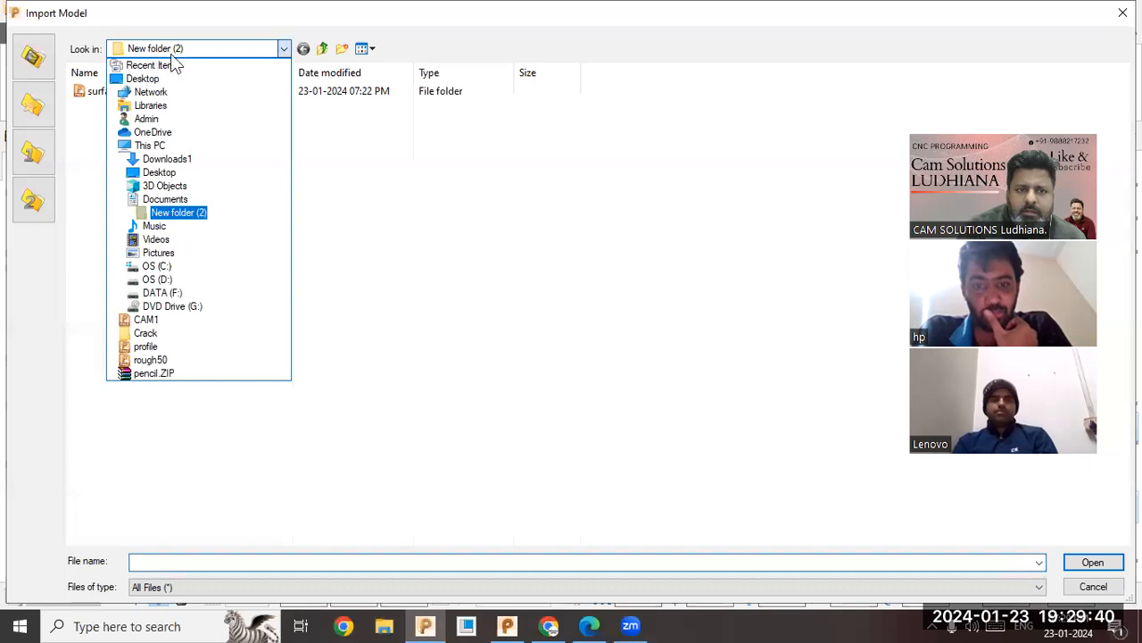
pyautogui.click(1069, 586)
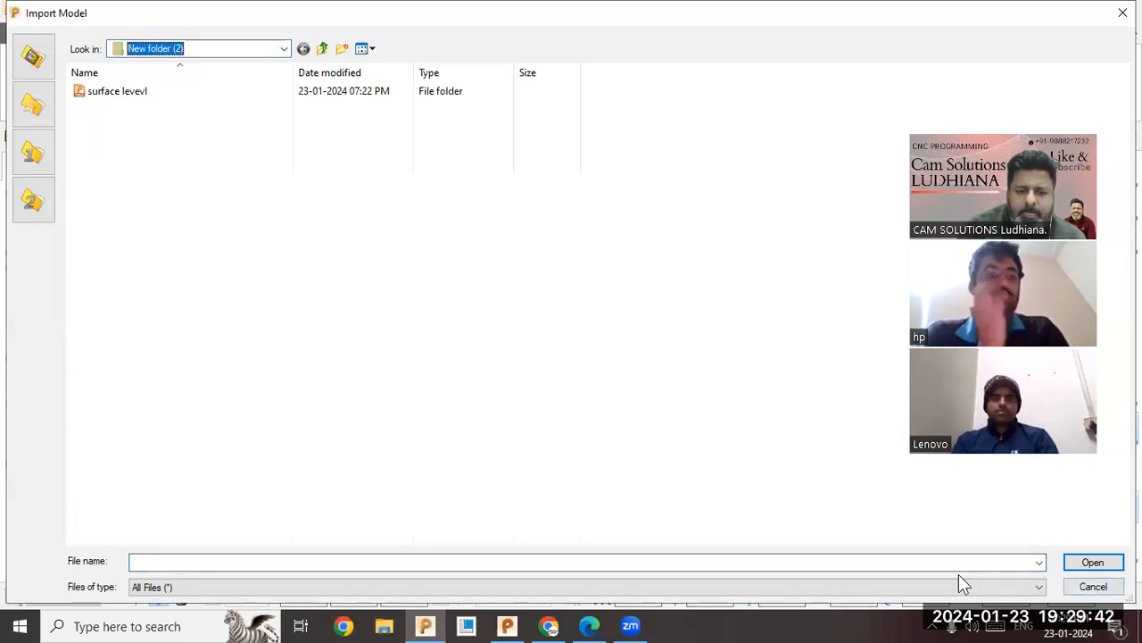
pyautogui.click(207, 51)
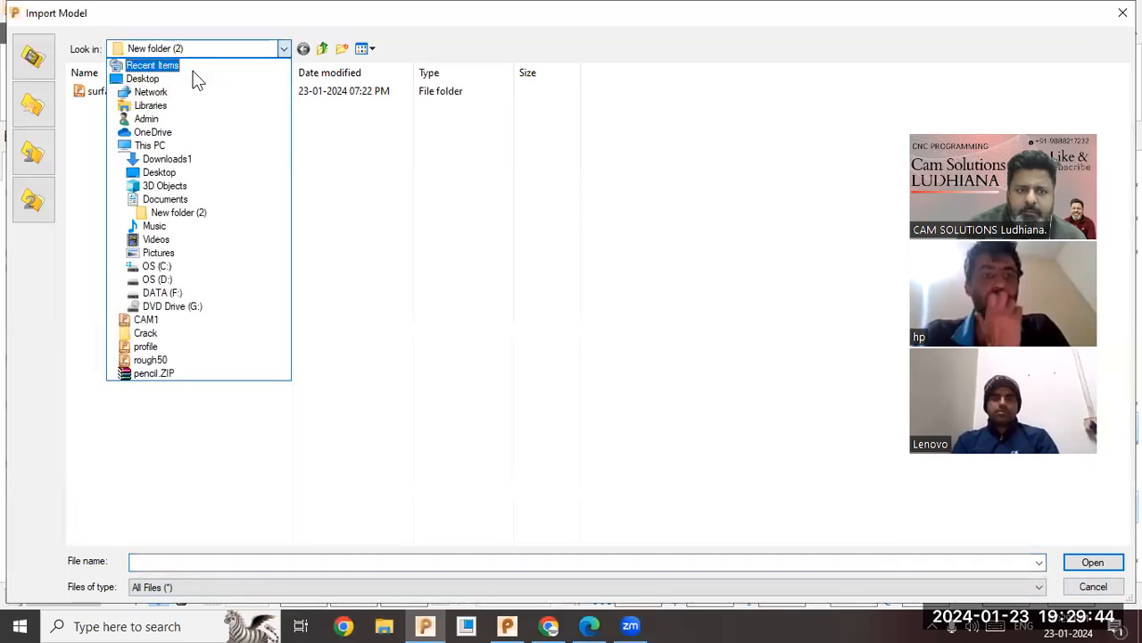
pyautogui.click(192, 71)
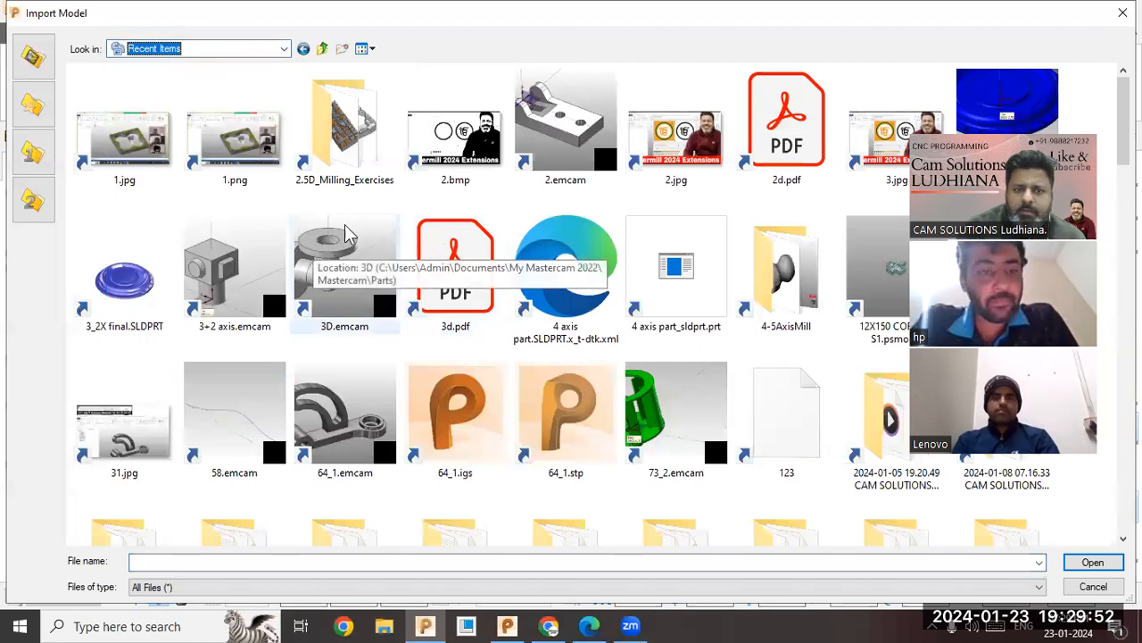
# - Import the Spacer.SLDPRT model and dismiss the translation information
pyautogui.click(396, 298)
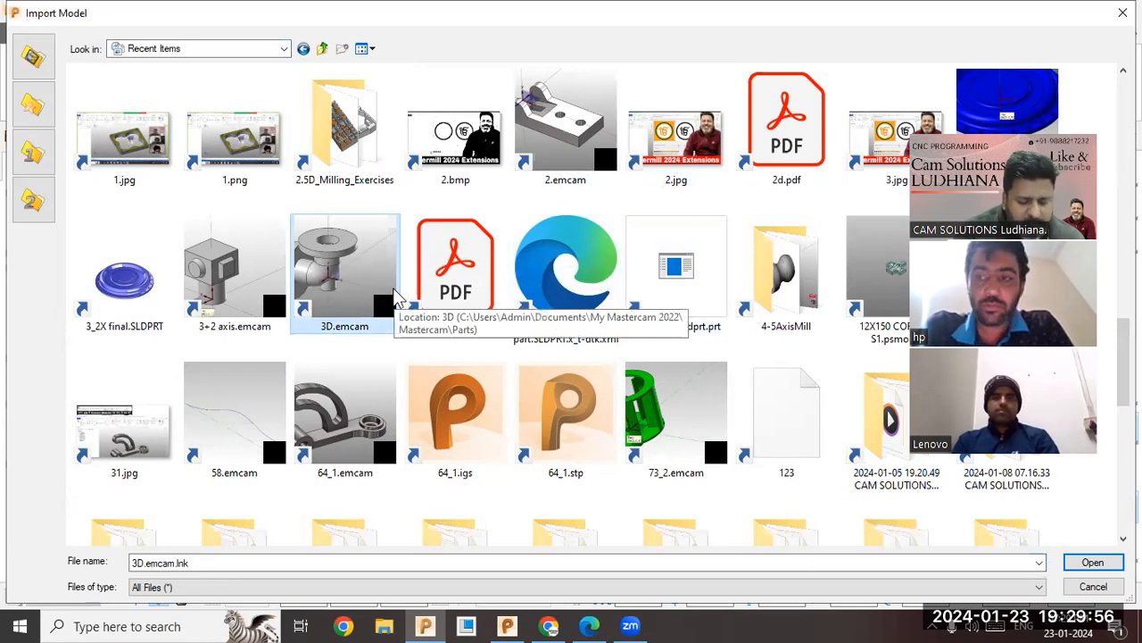
pyautogui.press('s')
pyautogui.press('s')
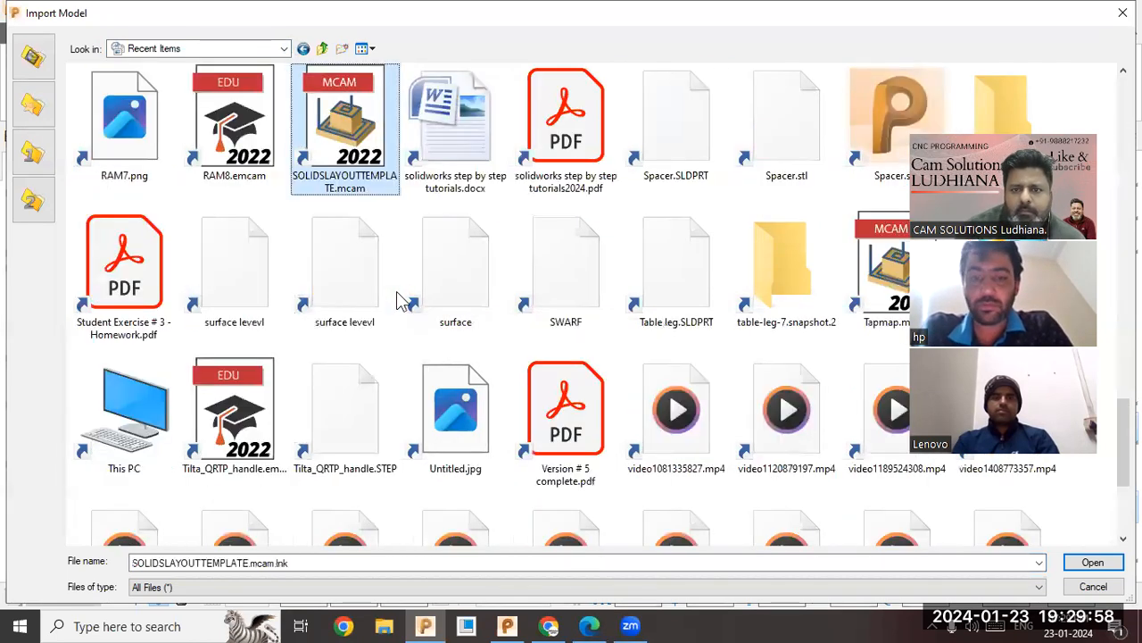
pyautogui.click(684, 161)
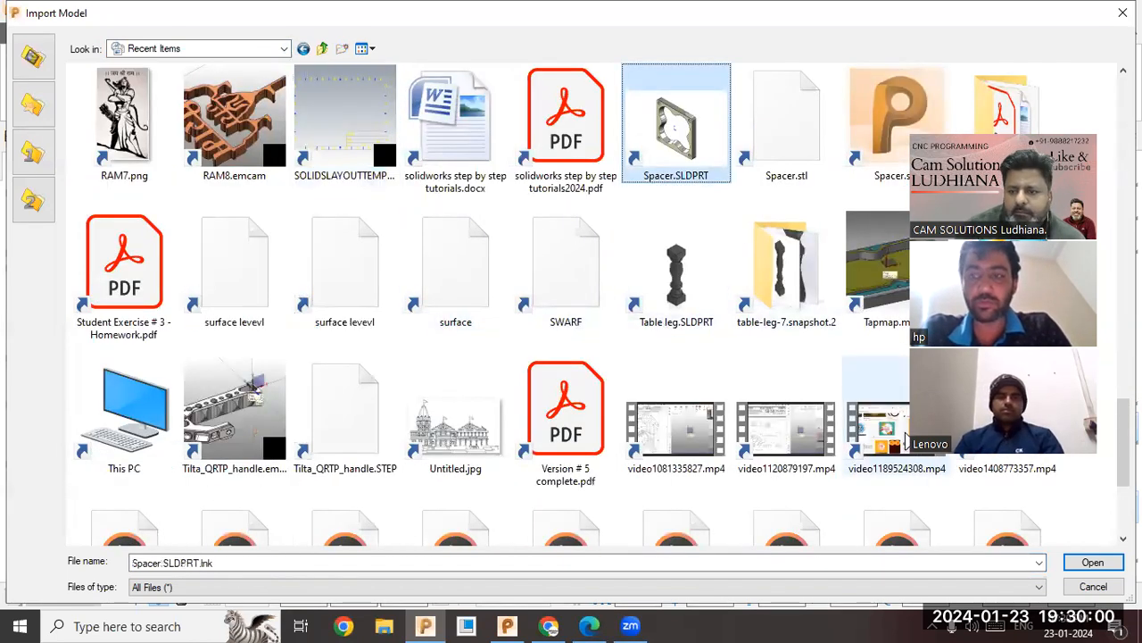
pyautogui.click(1091, 564)
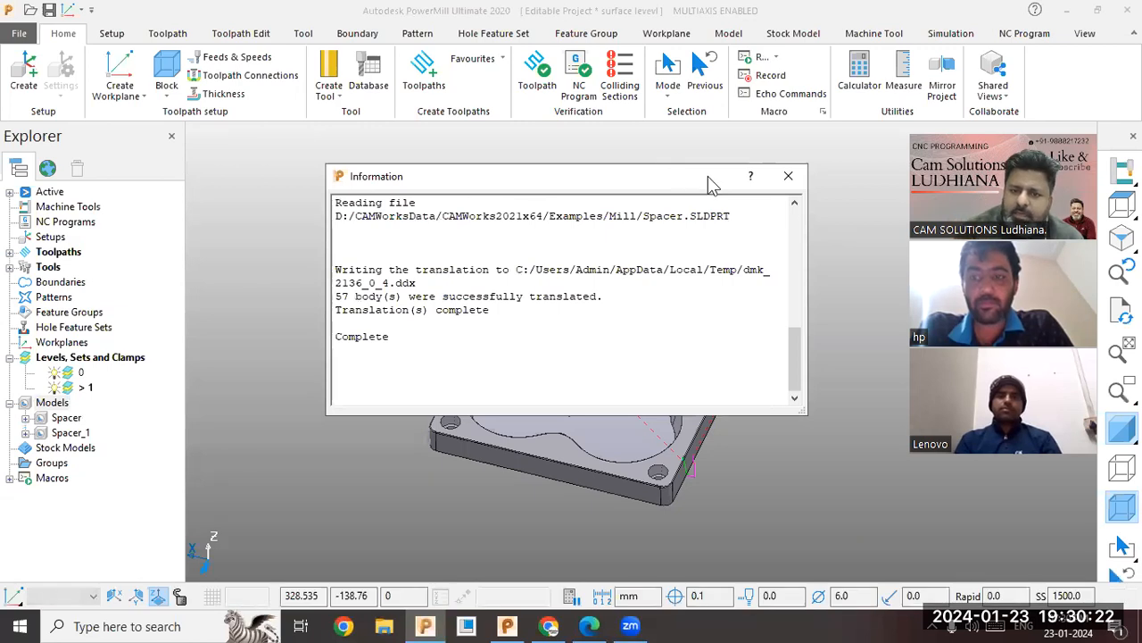
pyautogui.click(789, 177)
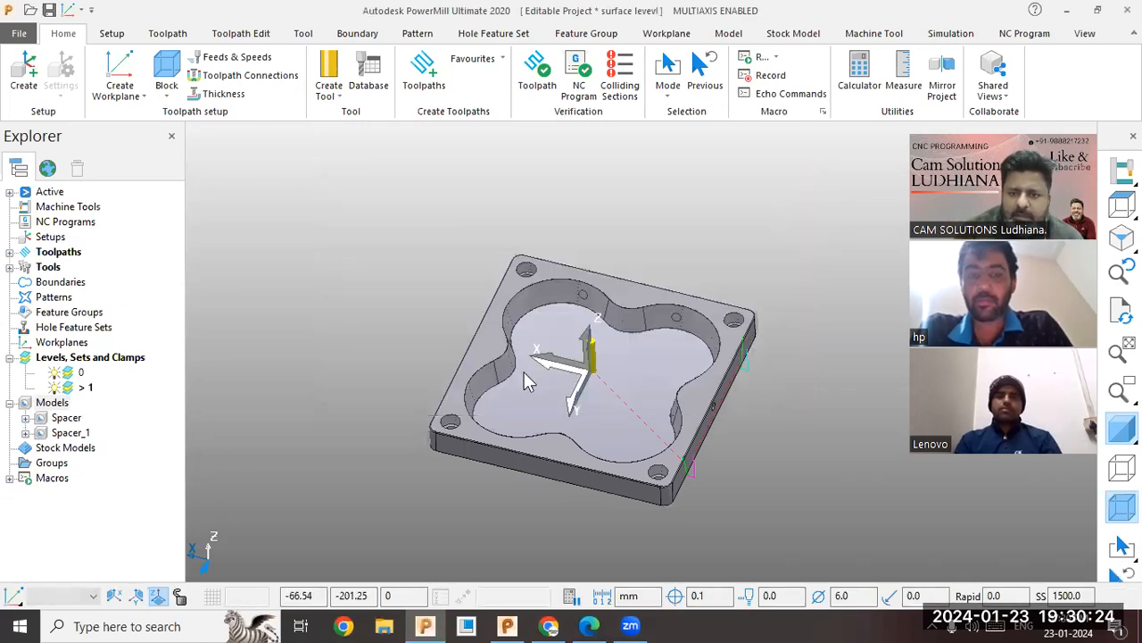
# - Open the Spacer model for surface modelling, delete its clover-shaped inner wall surface, and accept the edit
pyautogui.scroll(1, 649, 312)
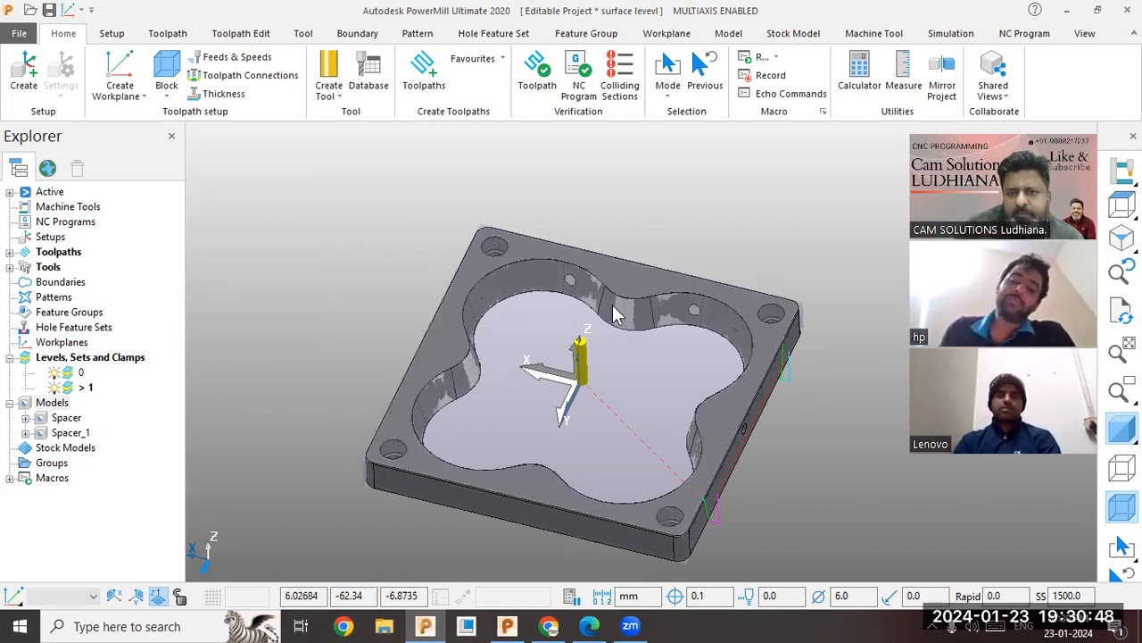
pyautogui.click(612, 313)
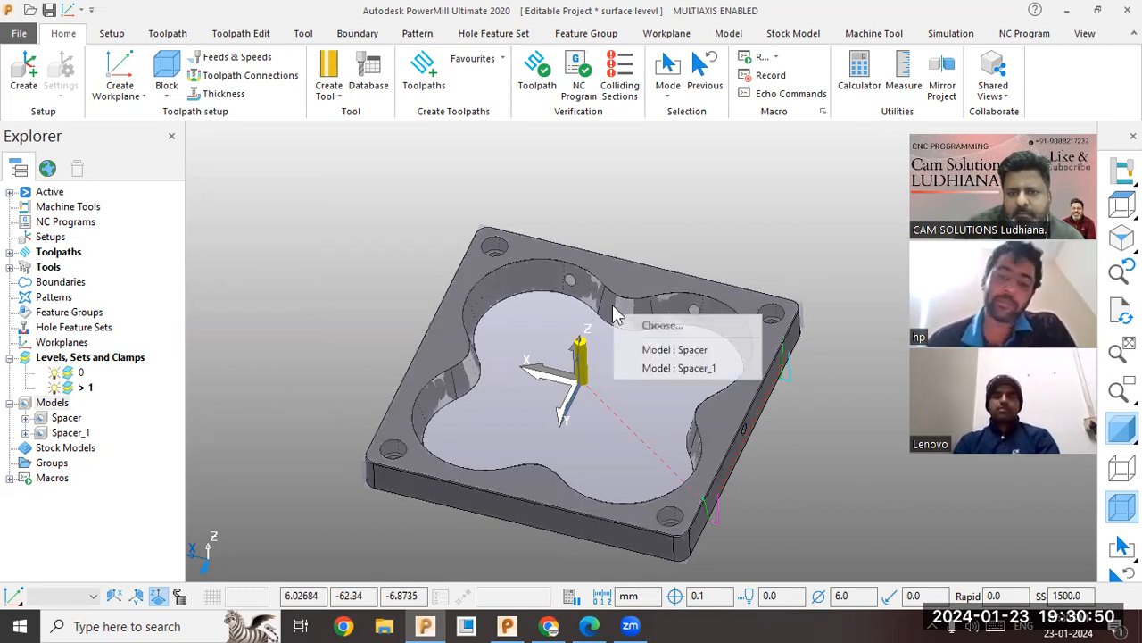
pyautogui.click(675, 349)
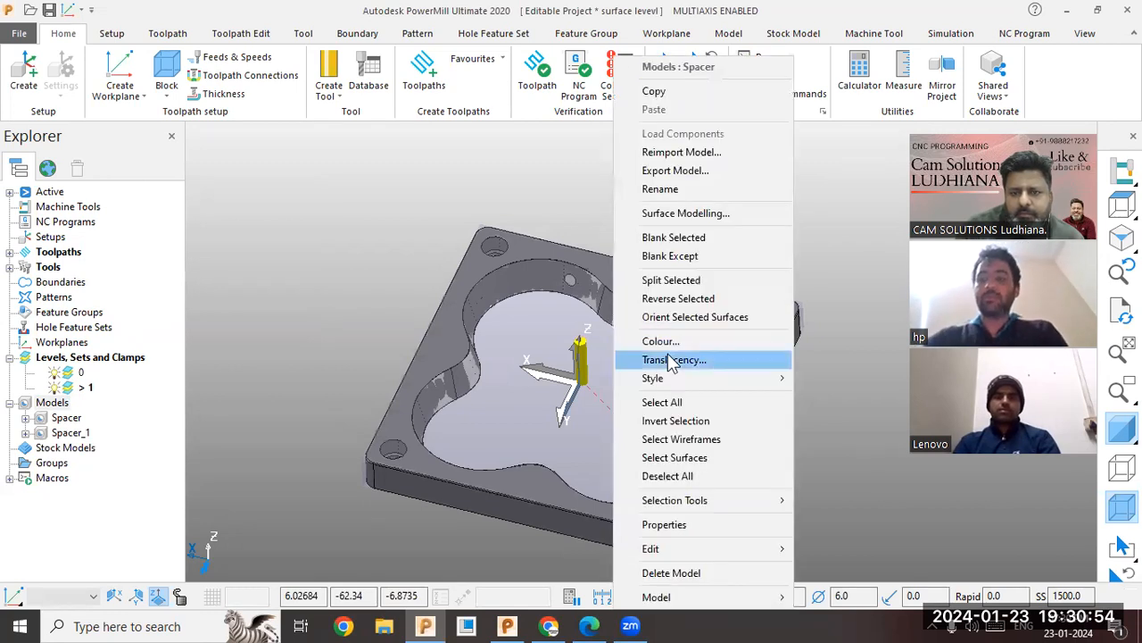
pyautogui.click(670, 214)
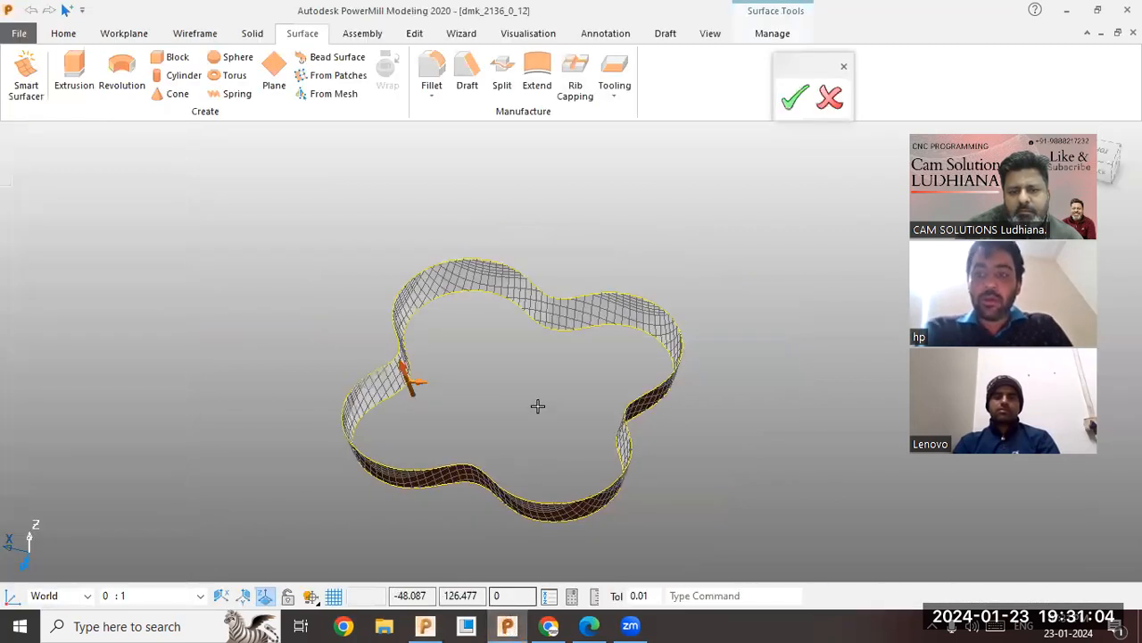
pyautogui.click(537, 403)
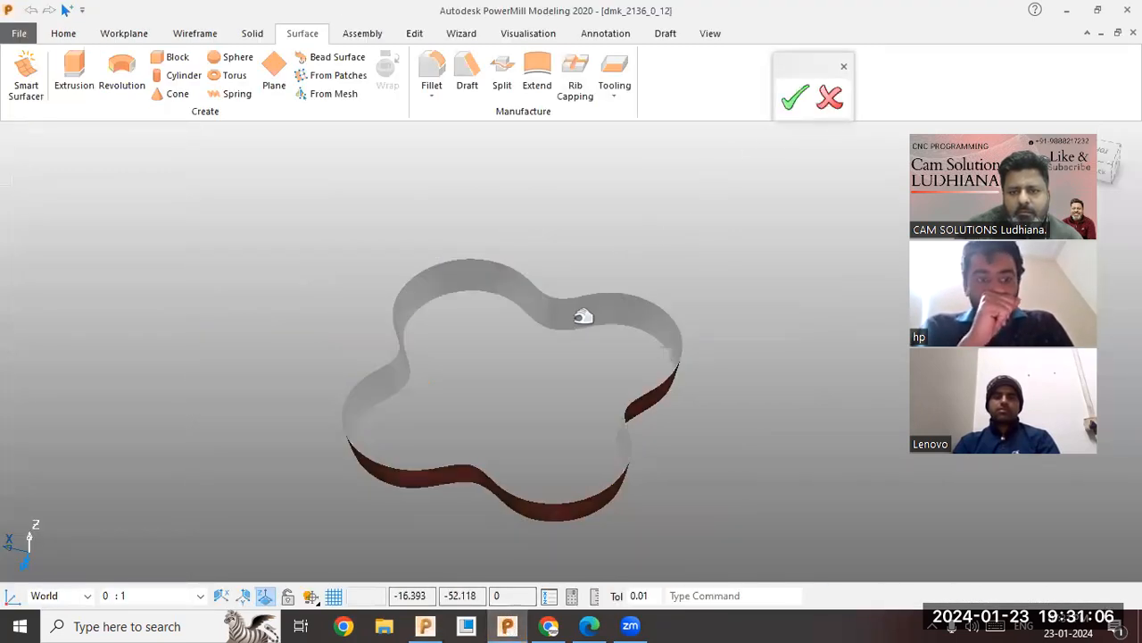
pyautogui.click(585, 326)
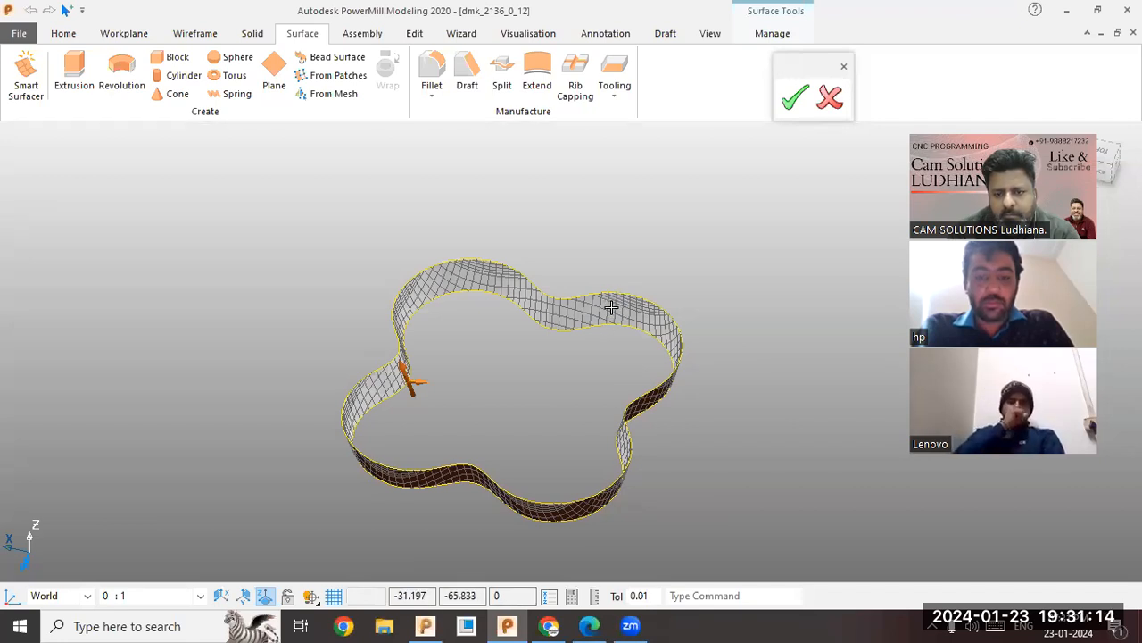
pyautogui.press('Delete')
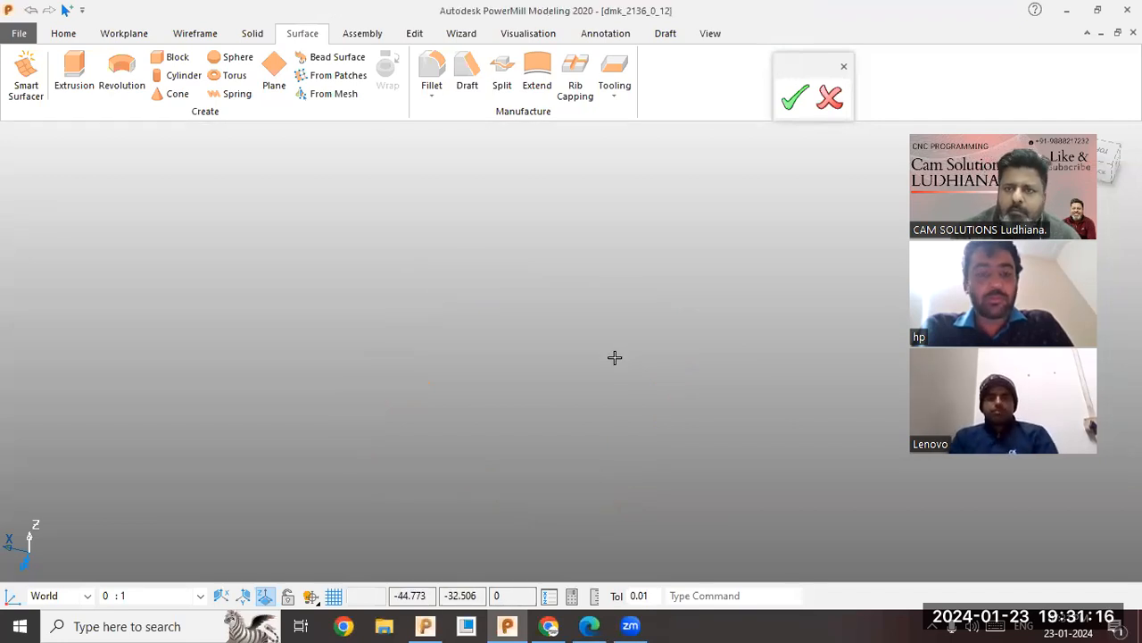
pyautogui.click(797, 99)
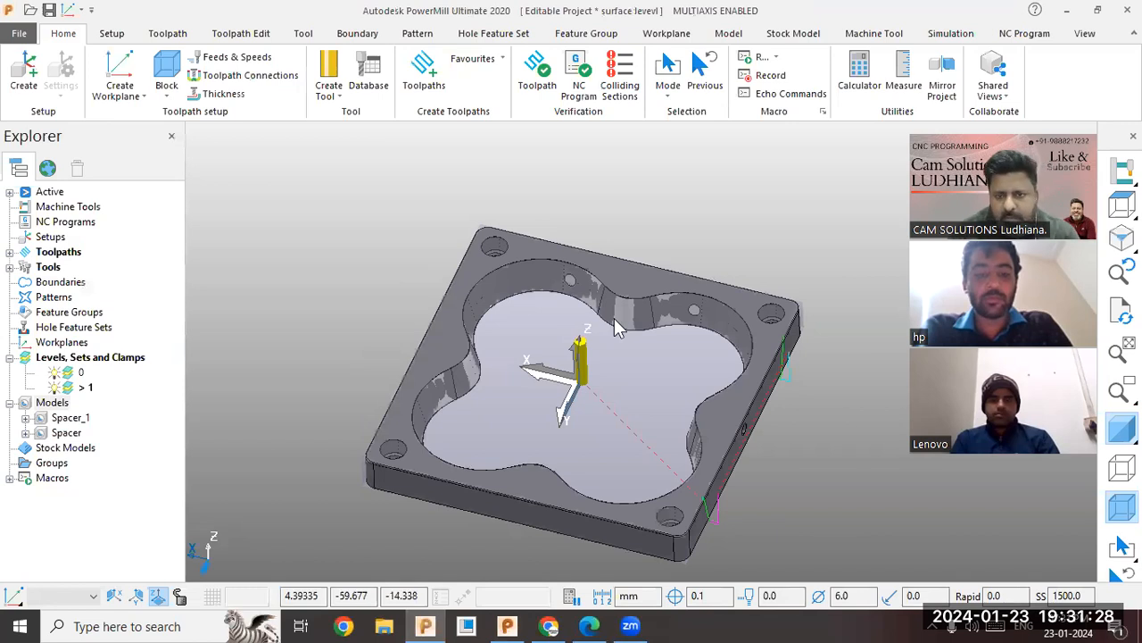
# - Delete the selected components of the Spacer model
pyautogui.click(618, 315)
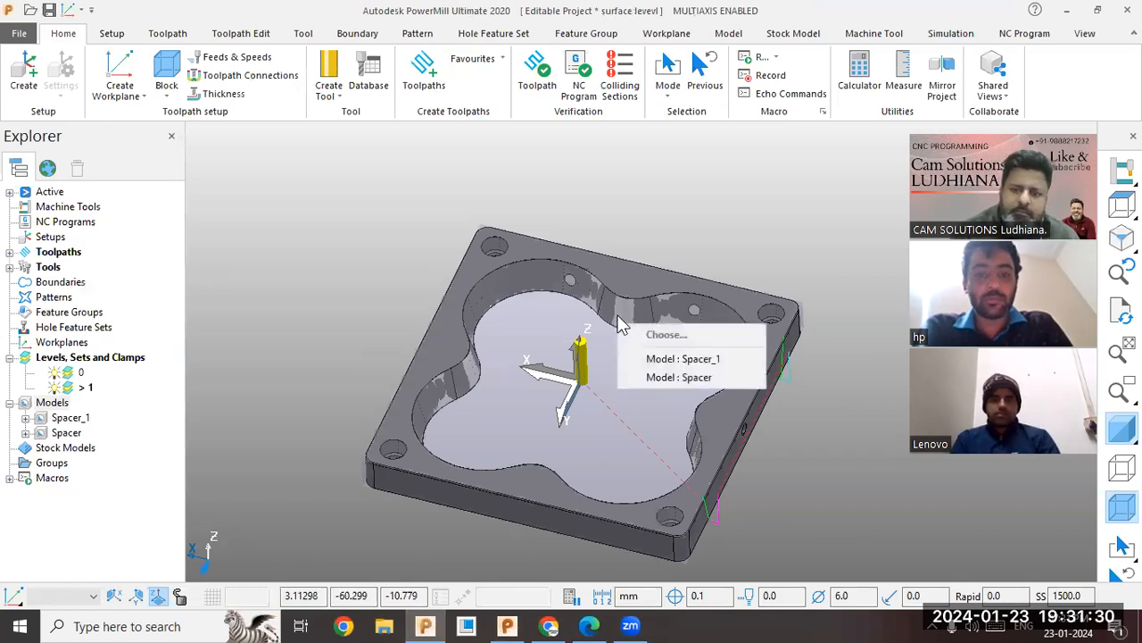
pyautogui.click(656, 378)
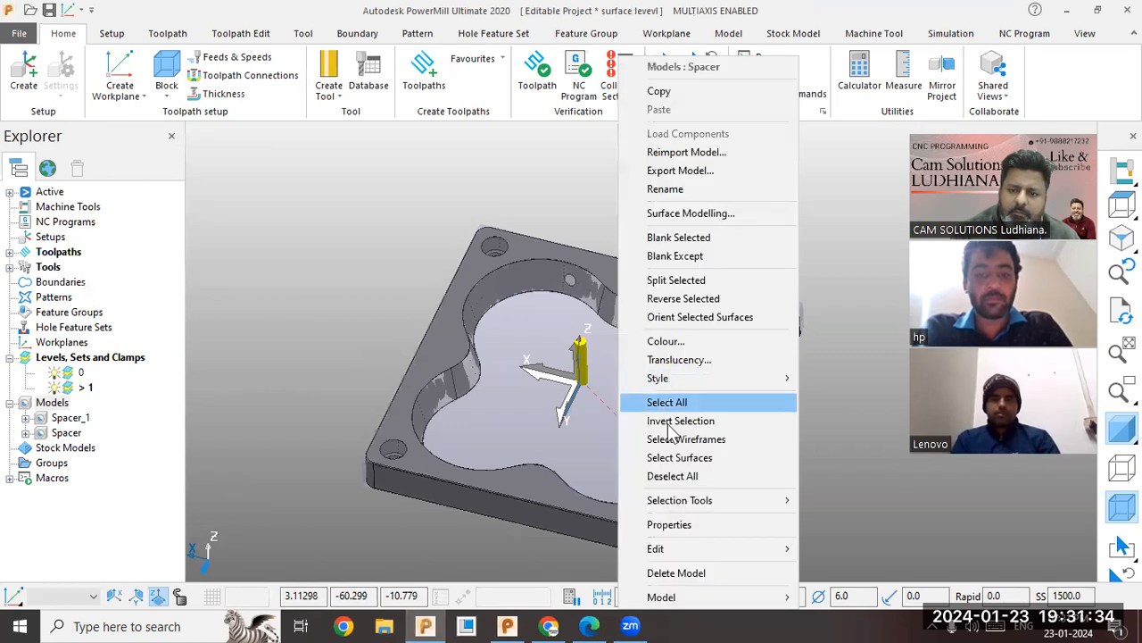
pyautogui.moveTo(793, 550)
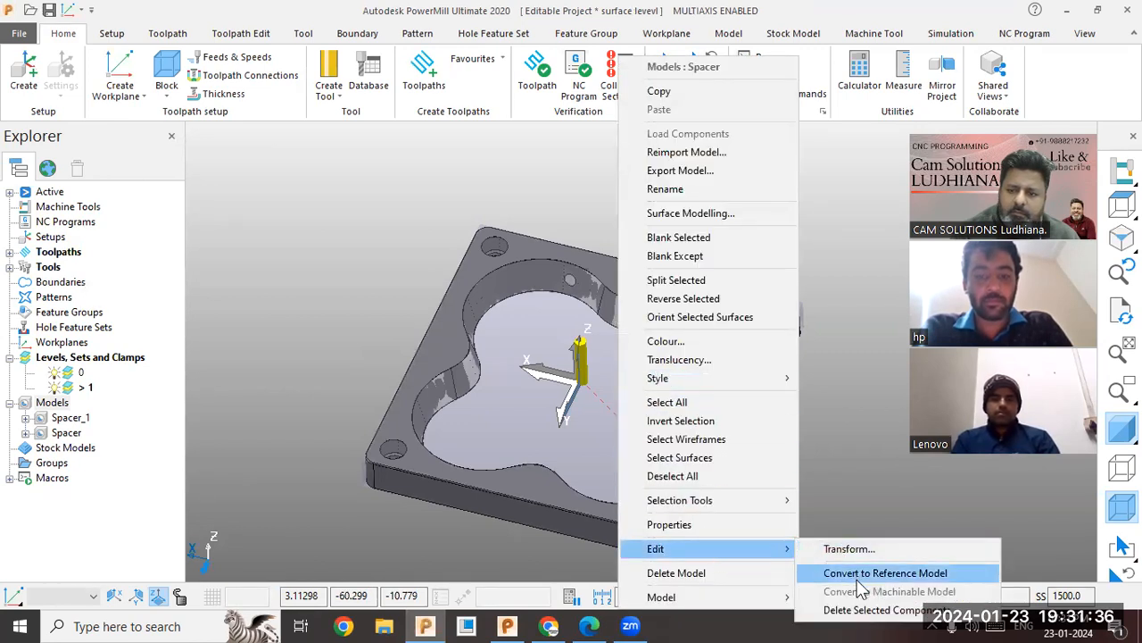
pyautogui.click(864, 610)
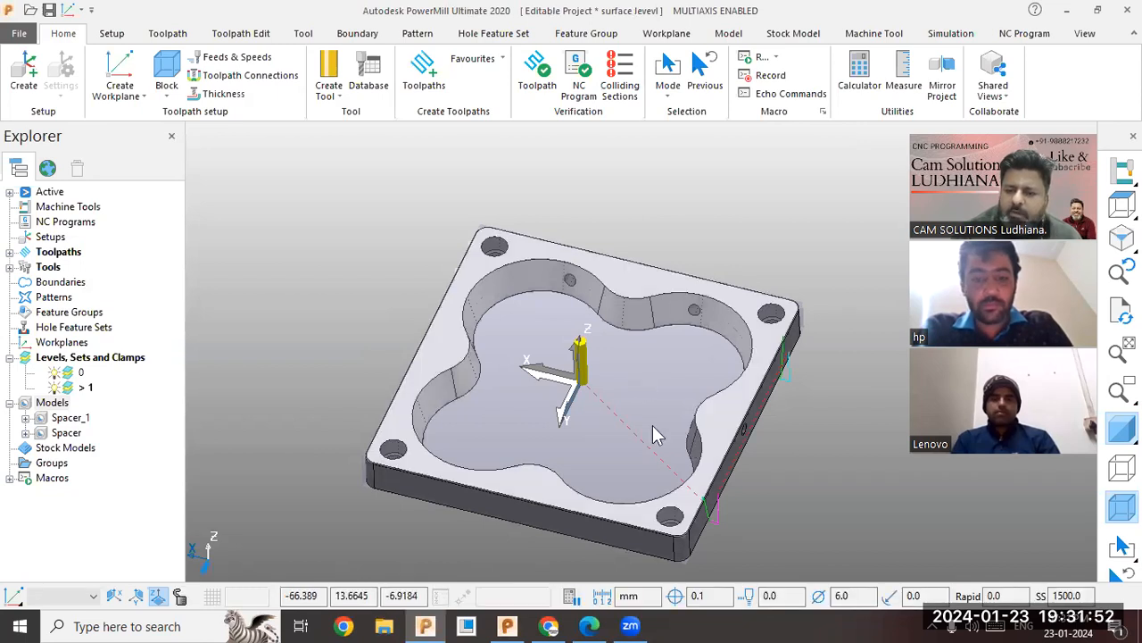
# - Open the Spacer_1 model for surface modelling and clear the selection in the modelling window
pyautogui.moveTo(579, 452); pyautogui.dragTo(754, 376, button='middle')
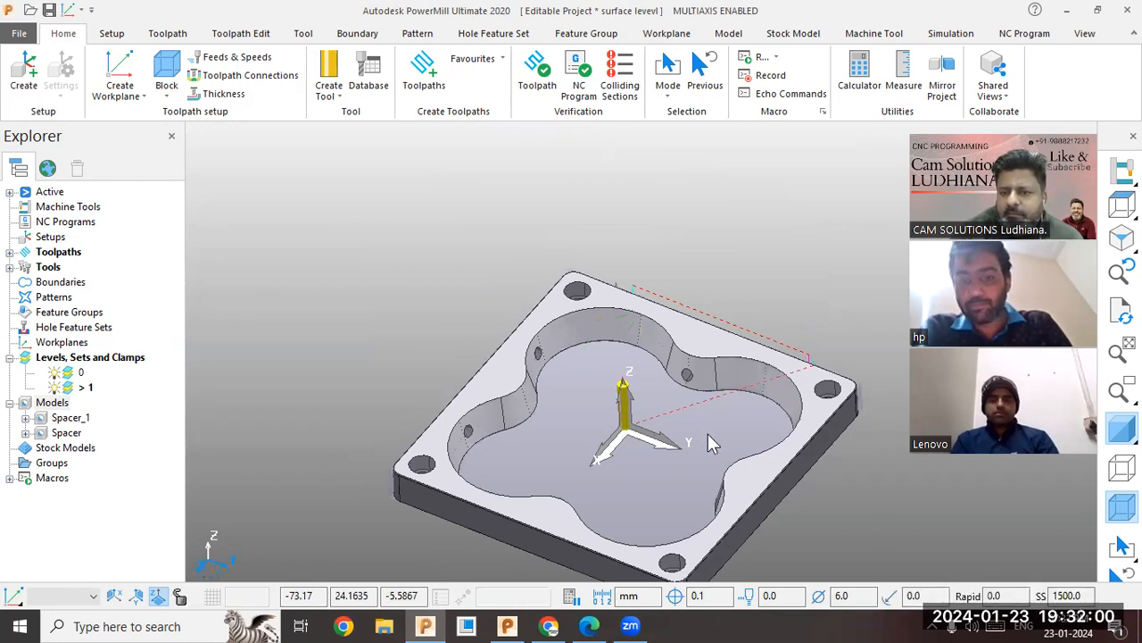
pyautogui.moveTo(767, 515); pyautogui.dragTo(911, 487, button='middle')
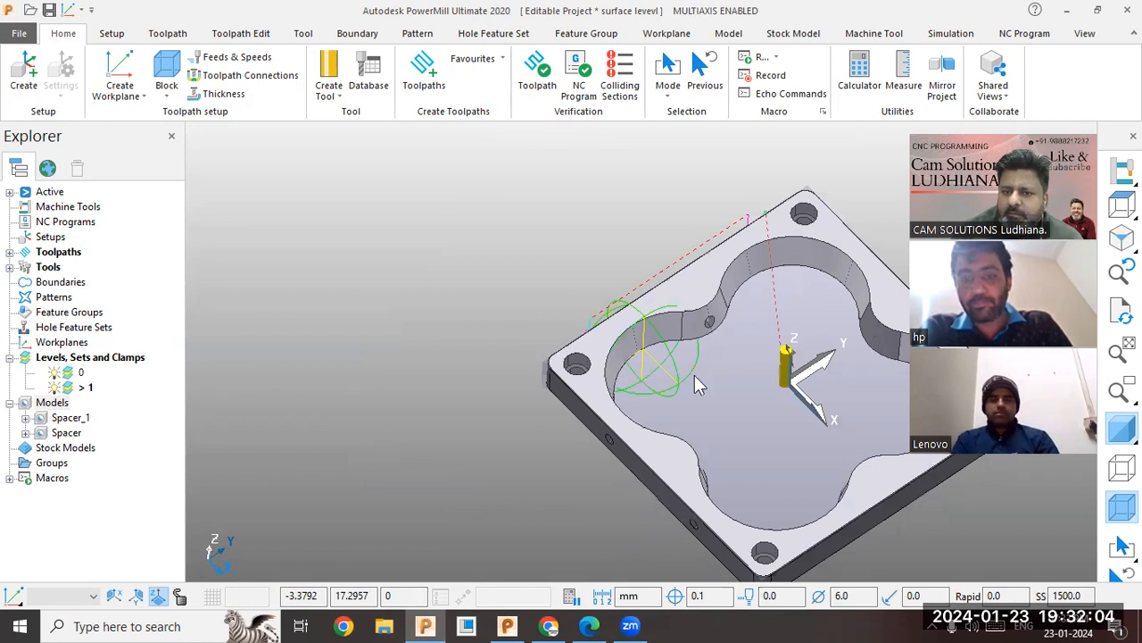
pyautogui.scroll(-1, 596, 392)
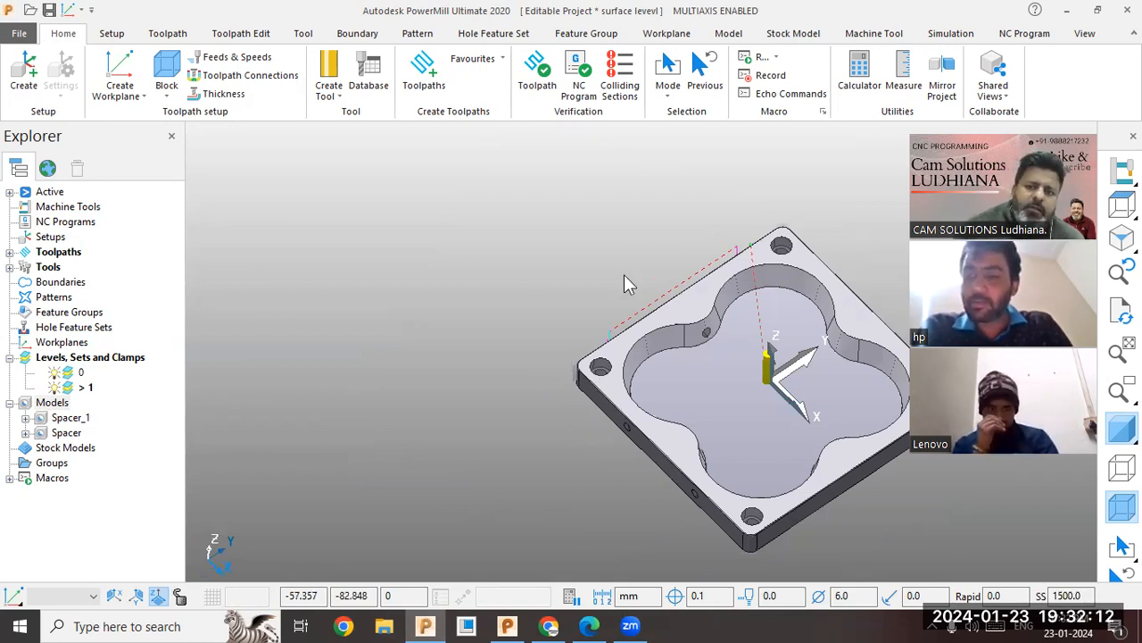
pyautogui.moveTo(625, 259); pyautogui.dragTo(616, 320, button='middle')
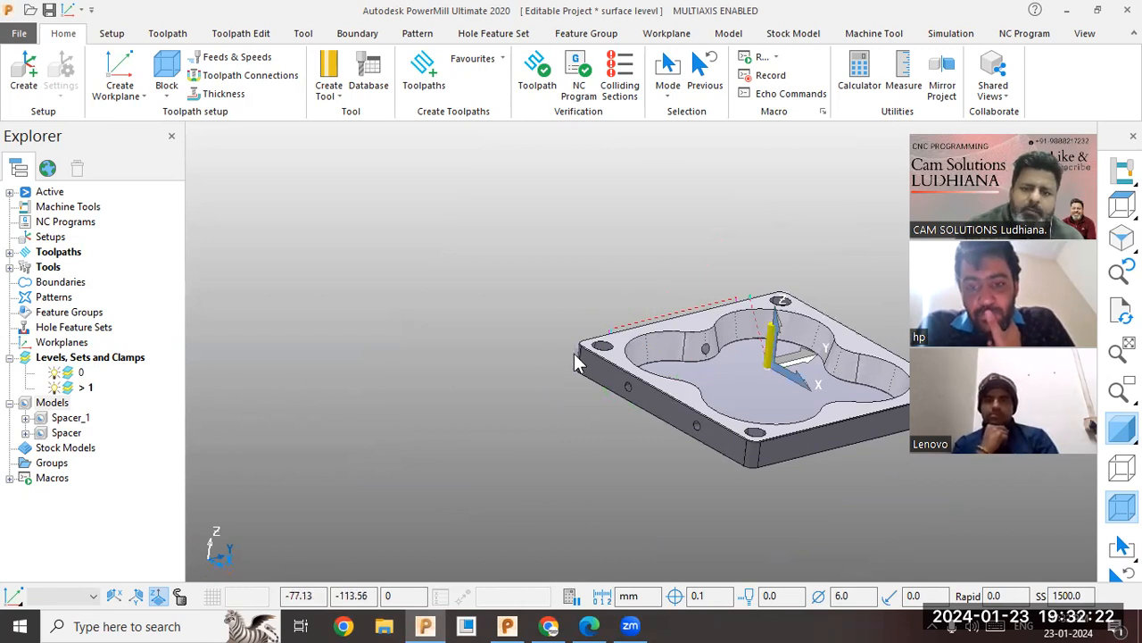
pyautogui.click(646, 341)
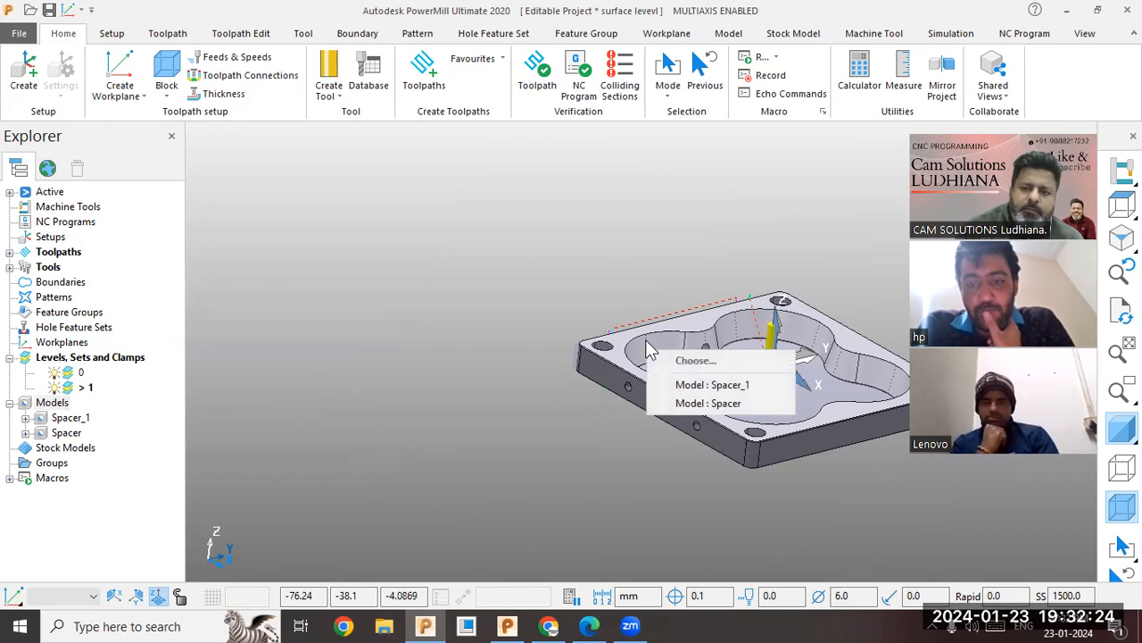
pyautogui.click(699, 387)
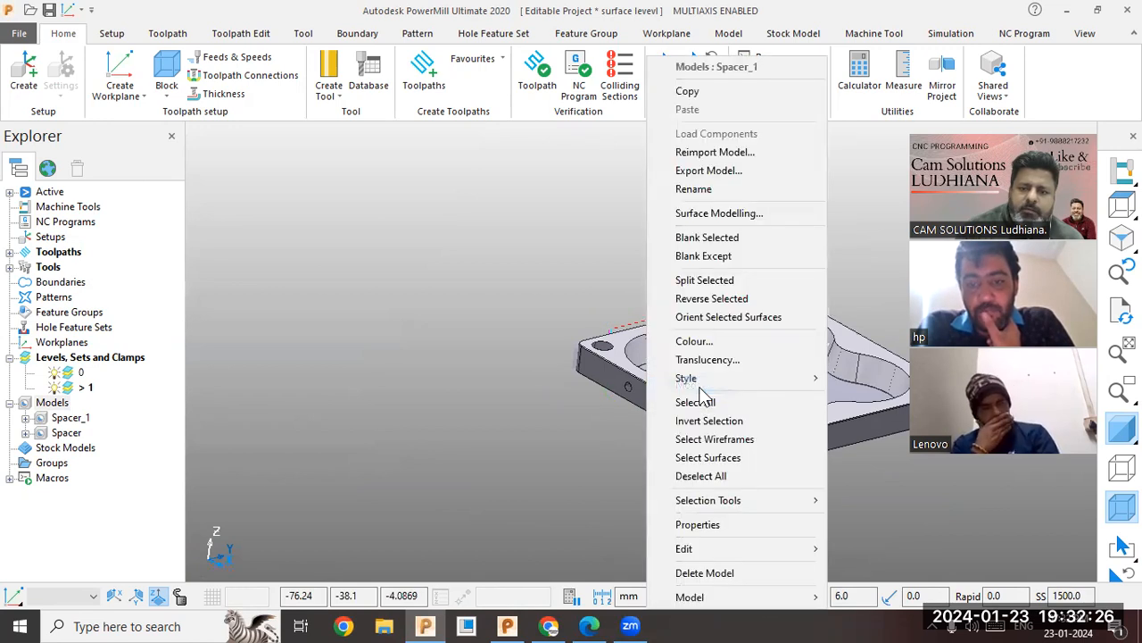
pyautogui.click(743, 216)
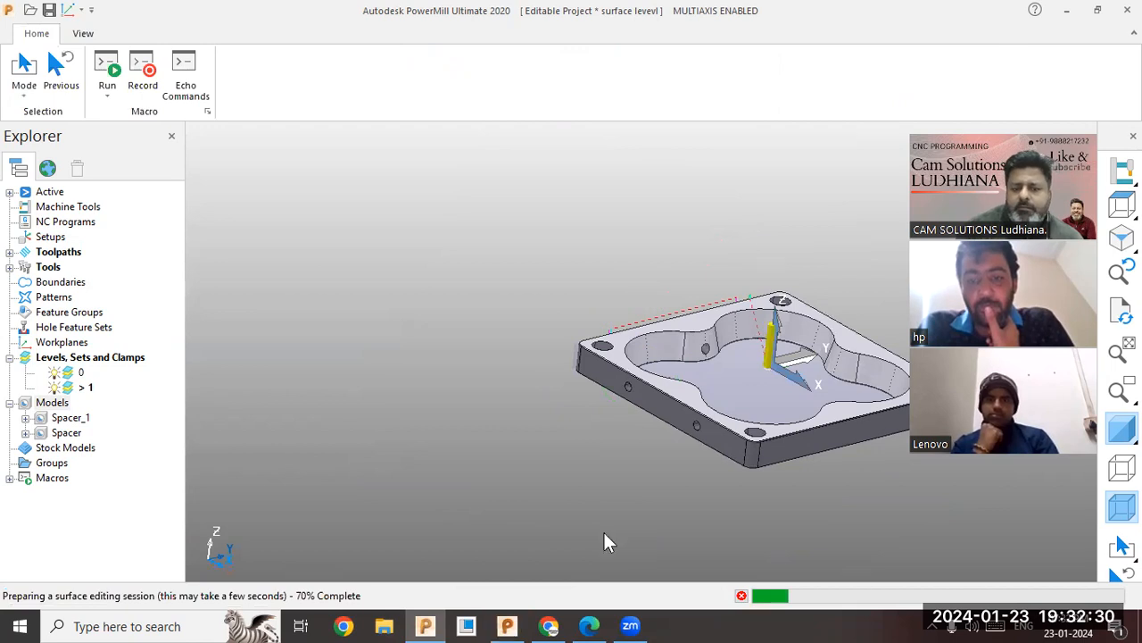
pyautogui.click(511, 620)
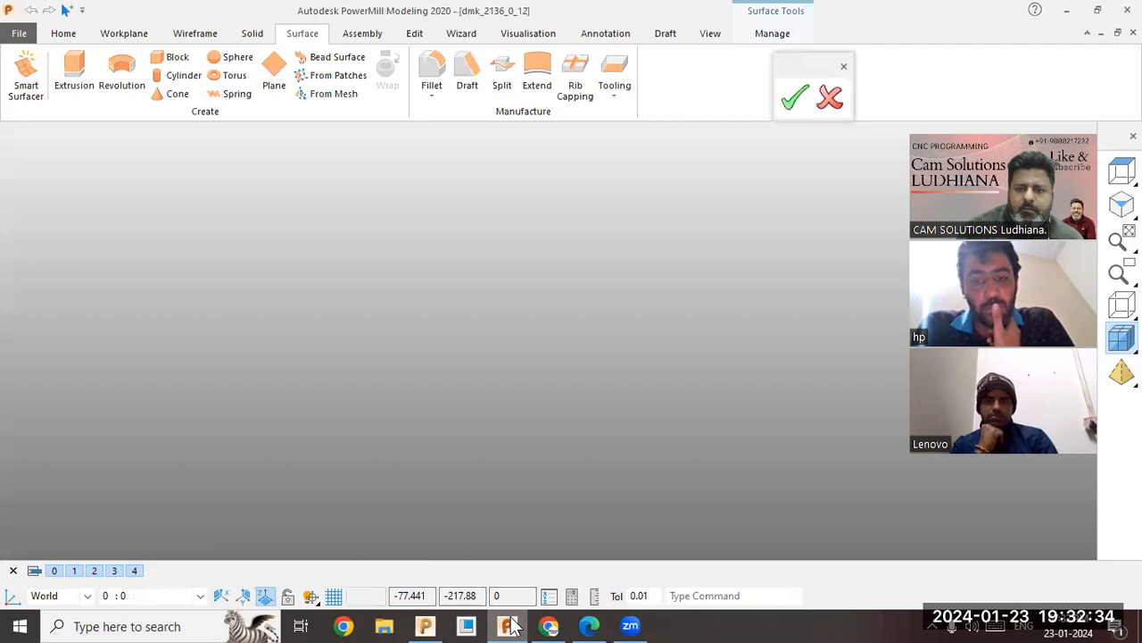
pyautogui.click(551, 490)
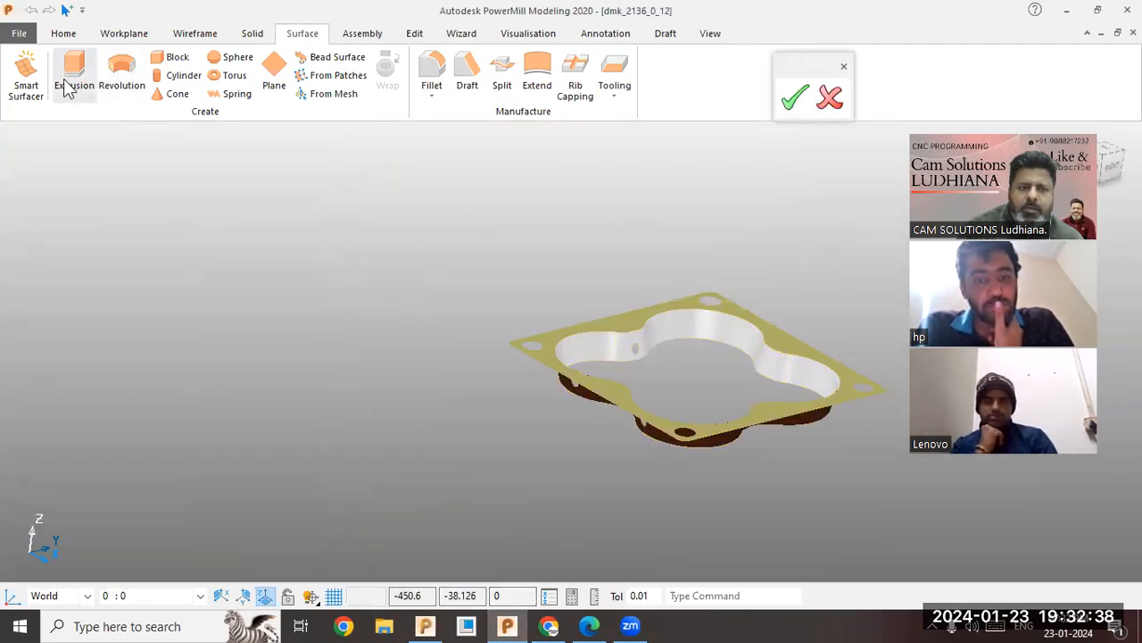
# - Create and save composite curves around the complete upper and lower edges of the clover-shaped inner wall
pyautogui.click(189, 34)
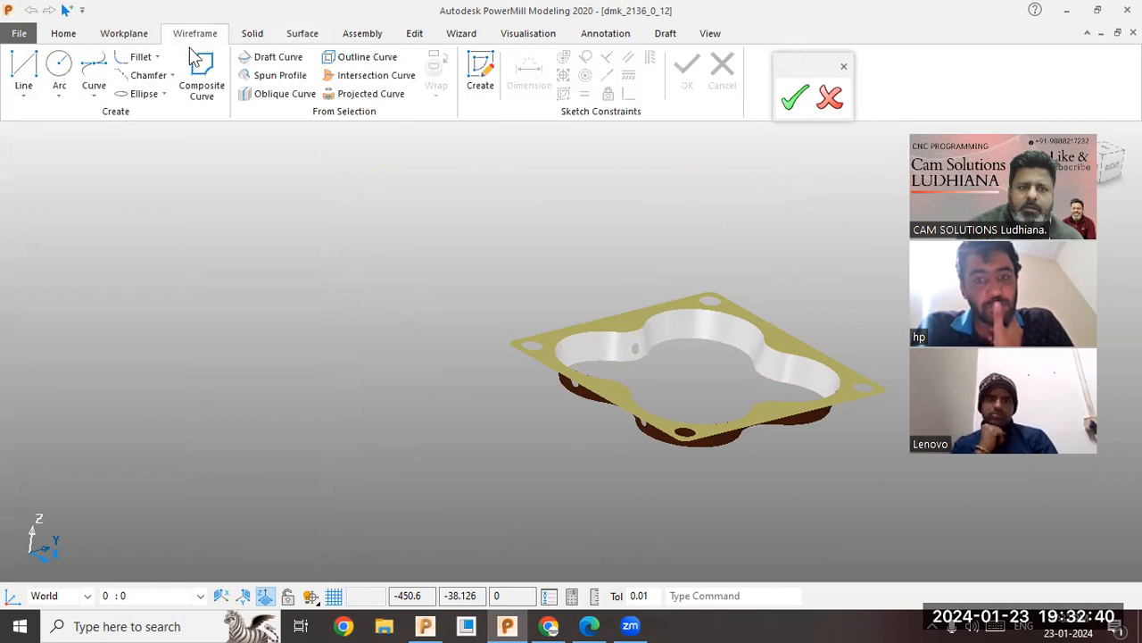
pyautogui.click(203, 84)
pyautogui.click(618, 331)
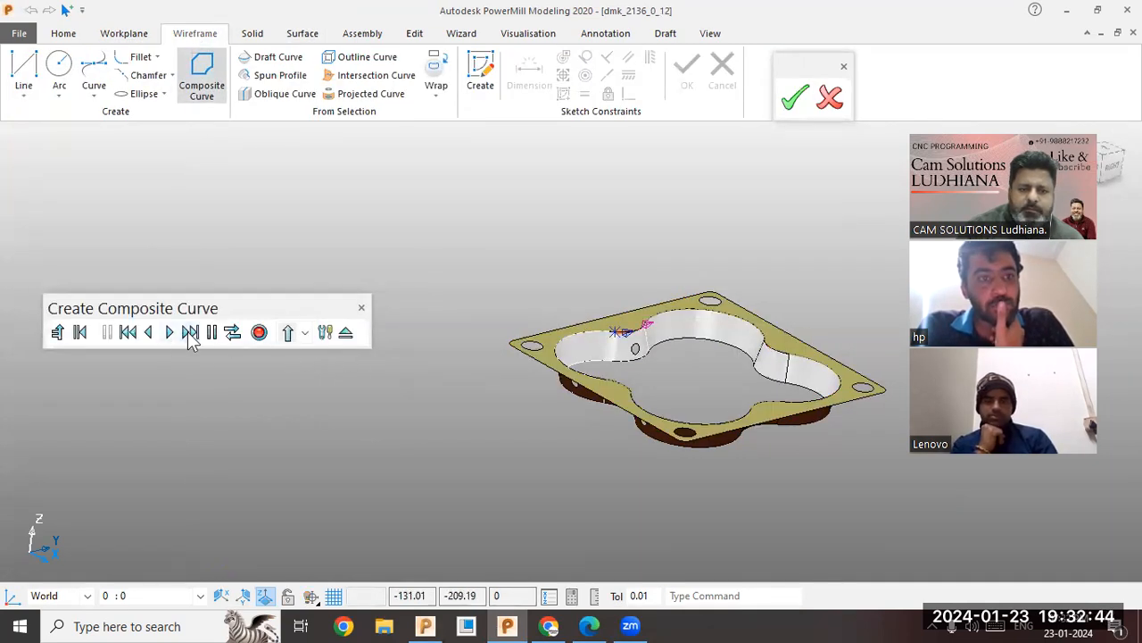
pyautogui.click(190, 333)
pyautogui.click(259, 332)
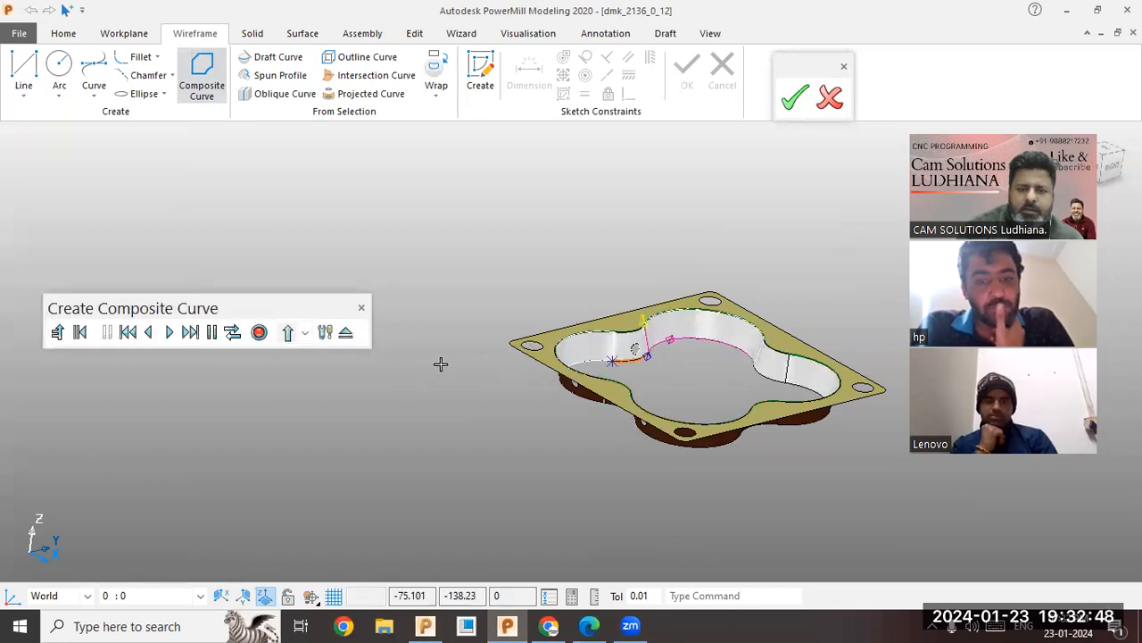
pyautogui.click(189, 333)
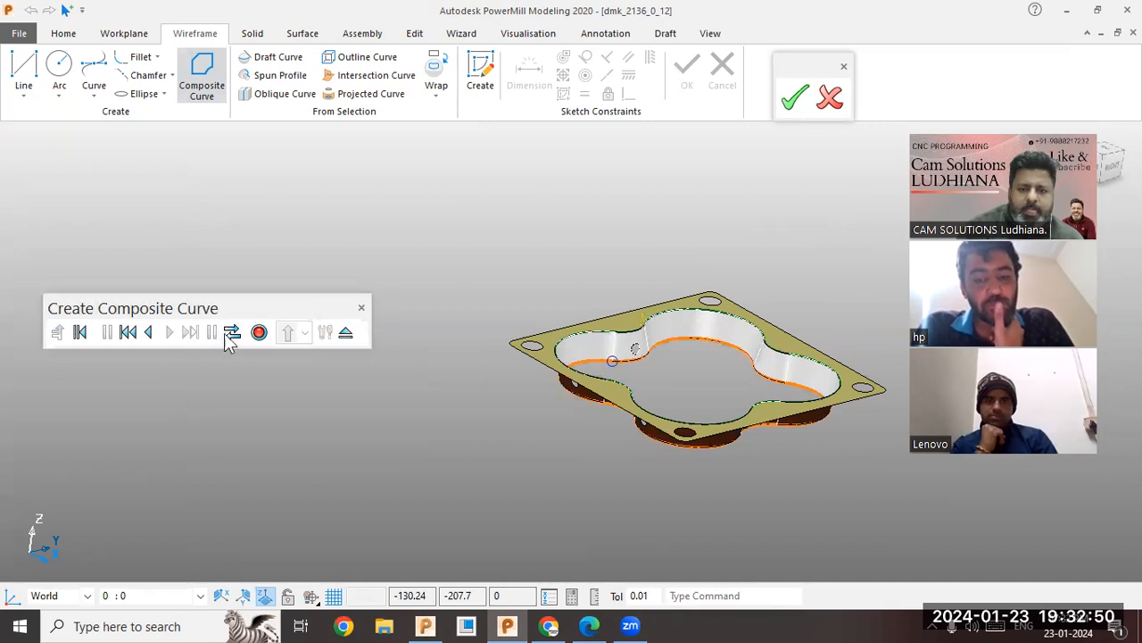
pyautogui.click(259, 332)
# - Create composite curves along the four vertical seam edges of the inner wall that face the current view
pyautogui.click(617, 341)
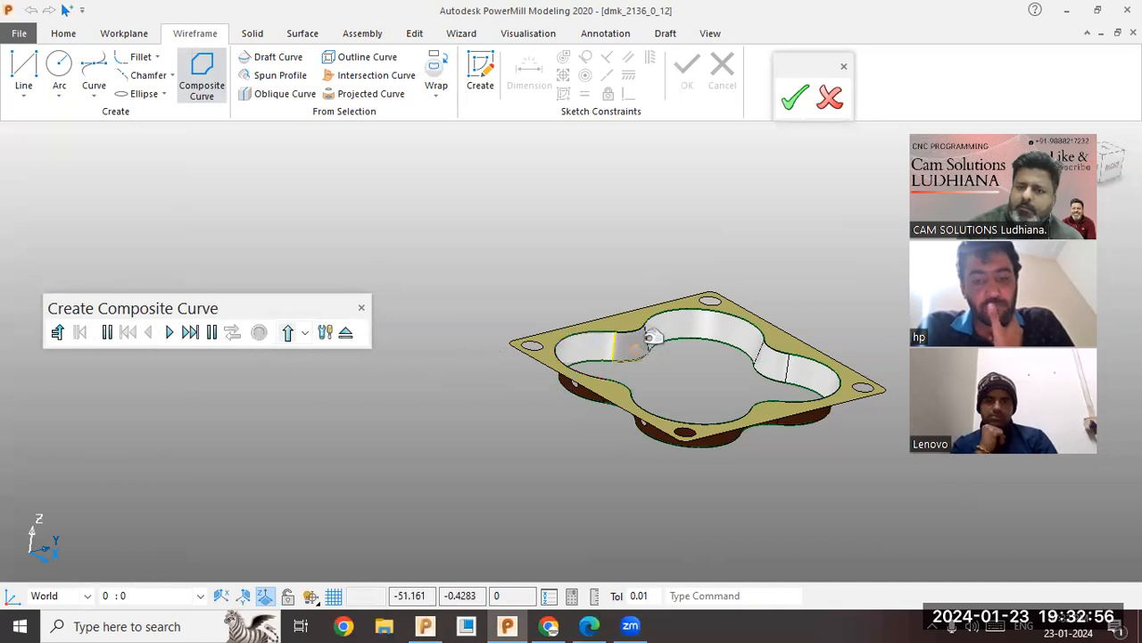
pyautogui.click(650, 336)
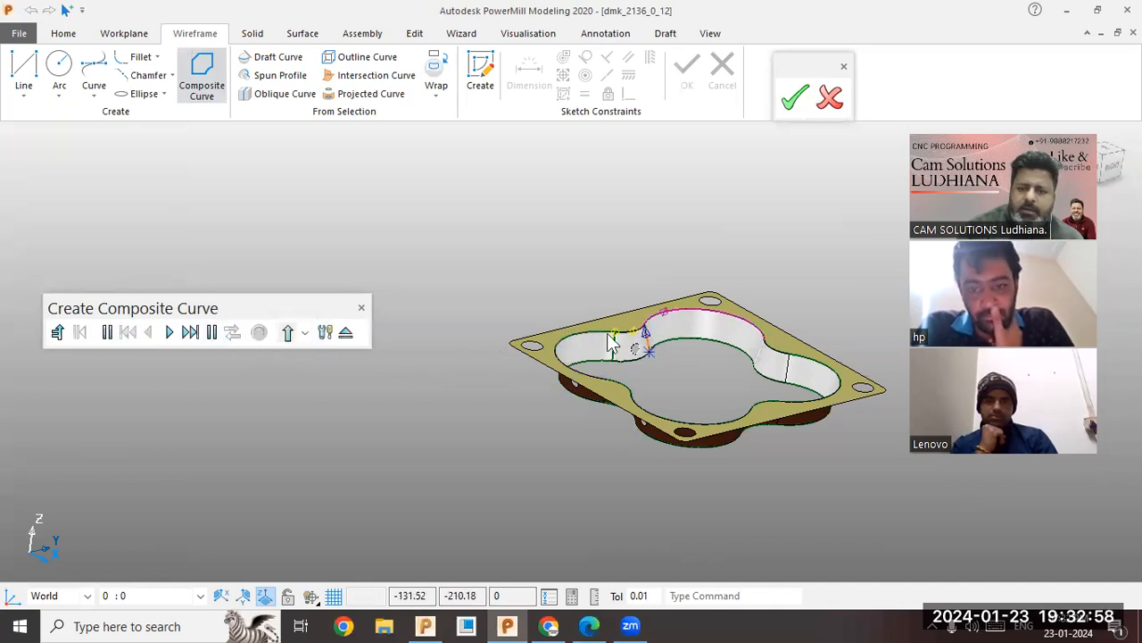
pyautogui.click(788, 365)
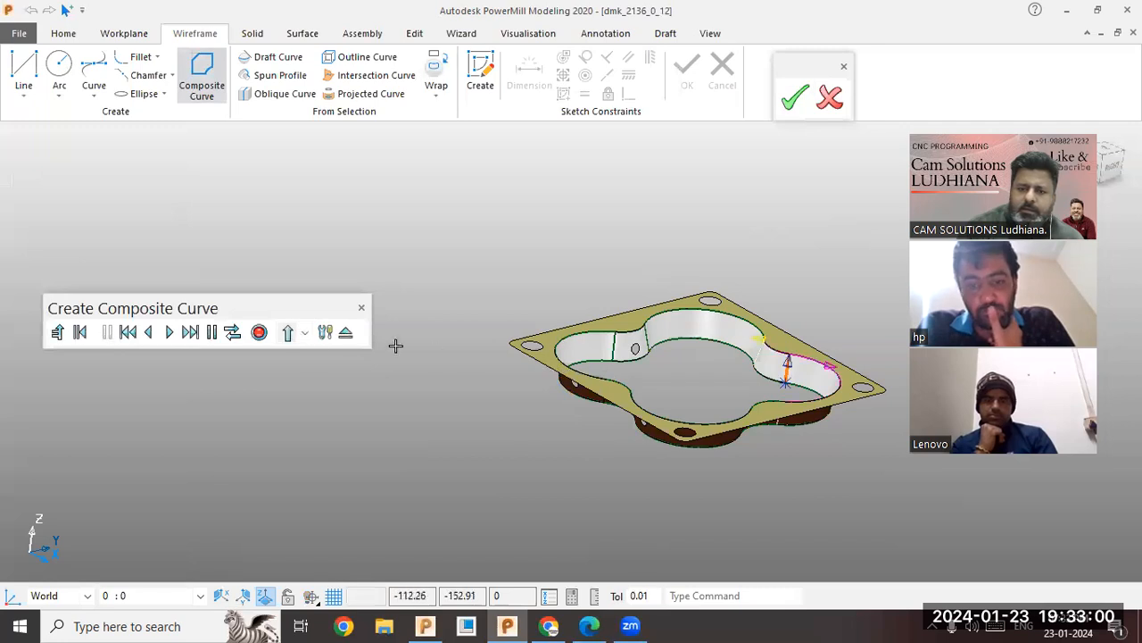
pyautogui.click(259, 333)
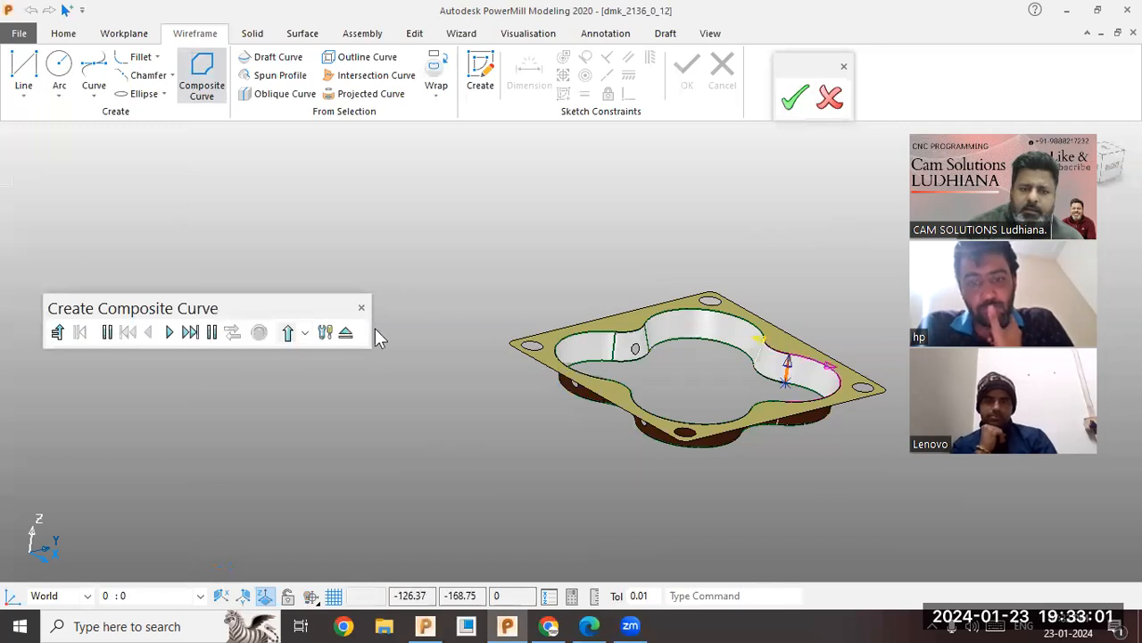
pyautogui.click(758, 351)
pyautogui.click(261, 335)
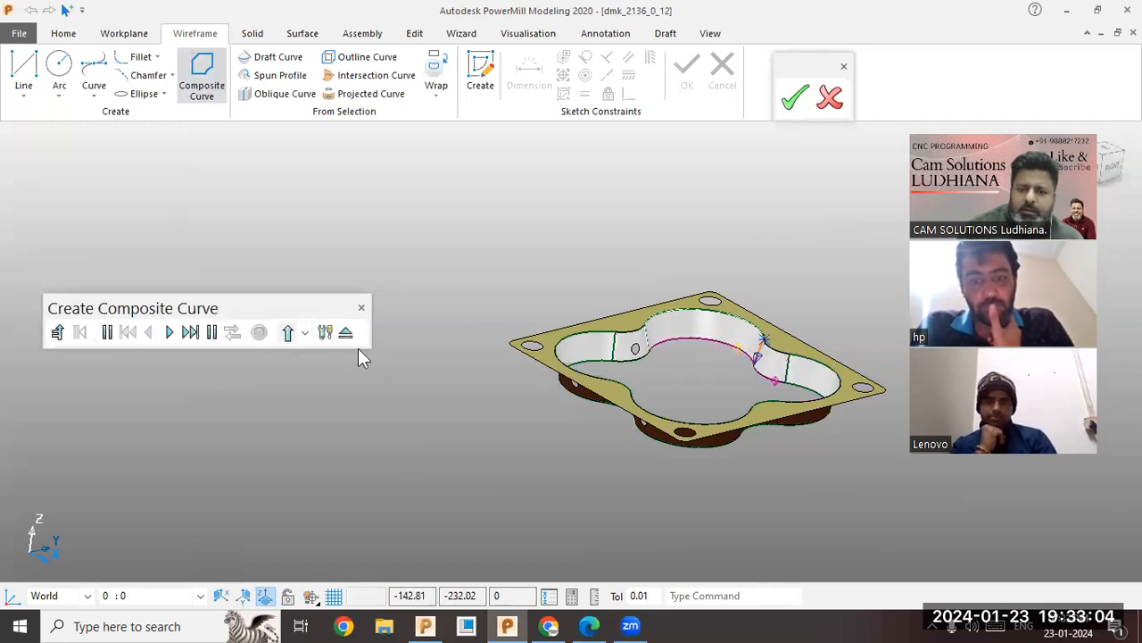
# - Create composite curves along the two vertical seam edges bounding one neck section of the inner wall
pyautogui.moveTo(515, 396); pyautogui.dragTo(882, 453, button='middle')
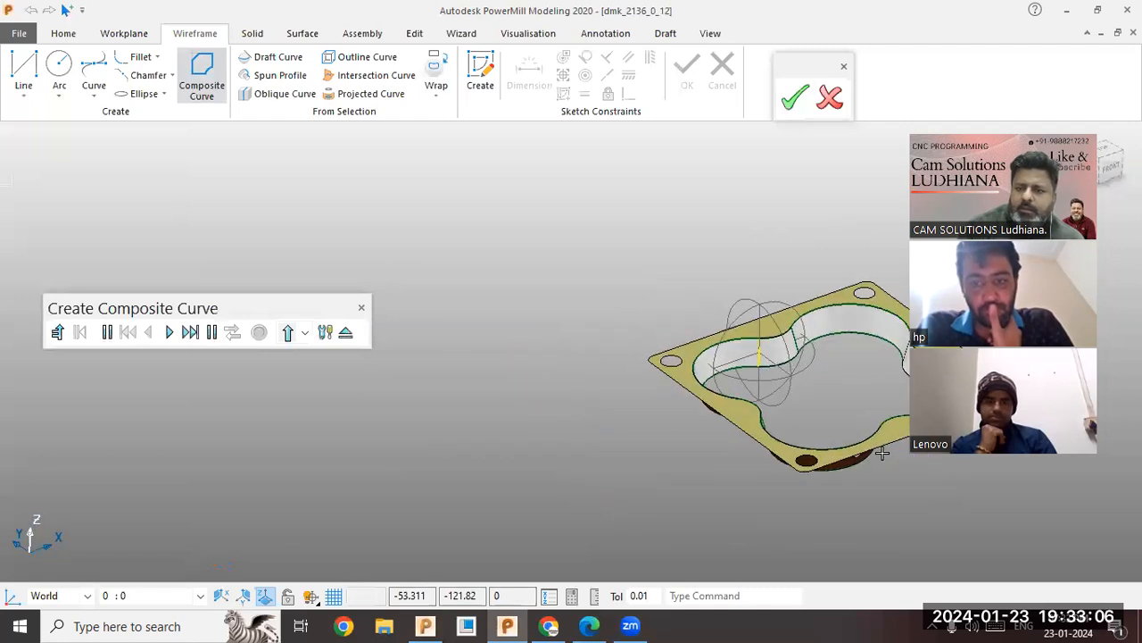
pyautogui.scroll(2, 819, 384)
pyautogui.keyDown('shift'); pyautogui.moveTo(995, 367); pyautogui.dragTo(809, 357, button='middle'); pyautogui.keyUp('shift')
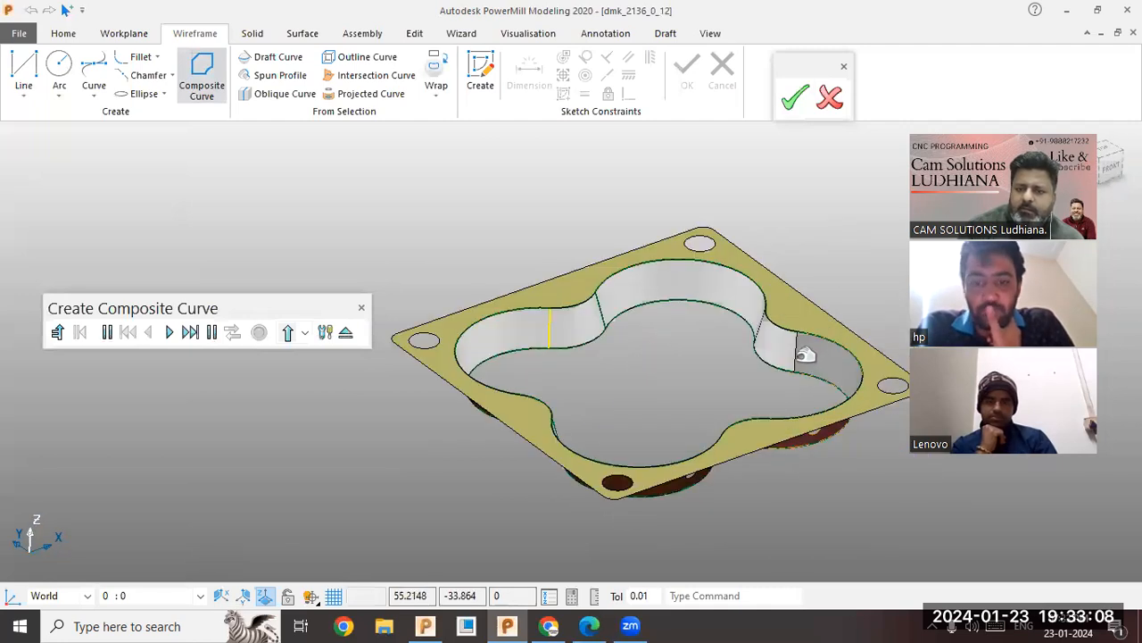
pyautogui.click(795, 352)
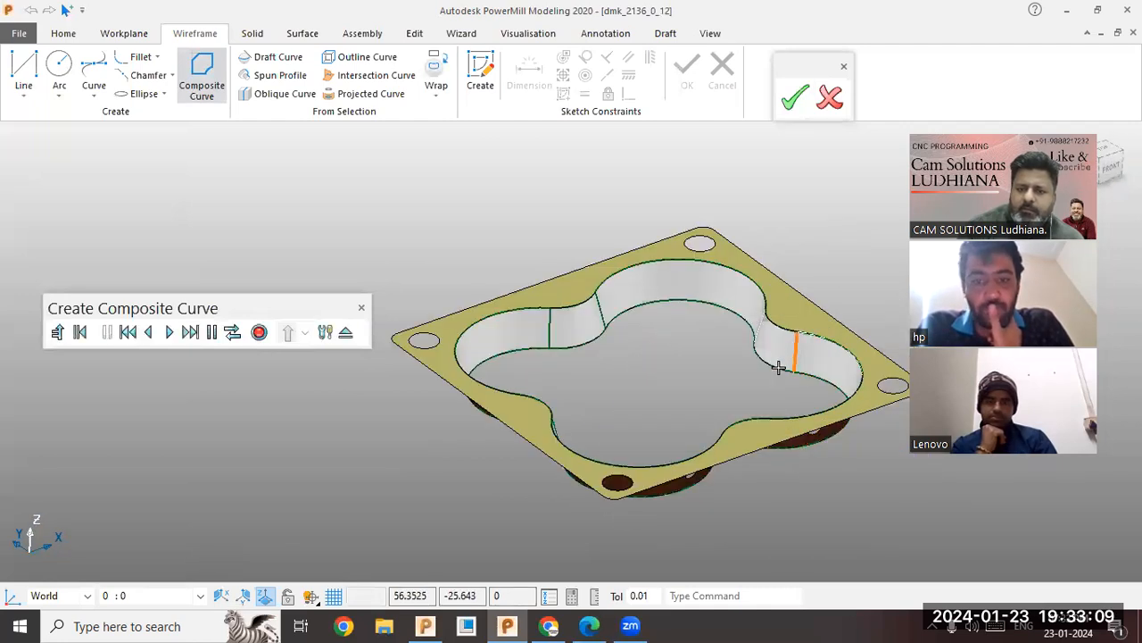
pyautogui.click(259, 333)
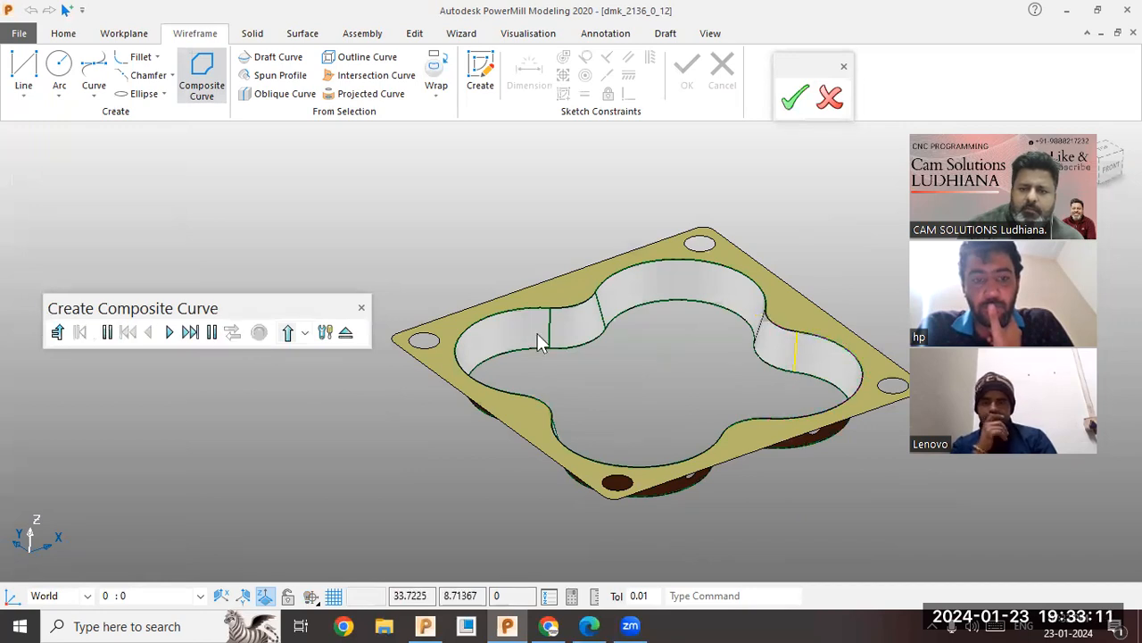
pyautogui.click(763, 323)
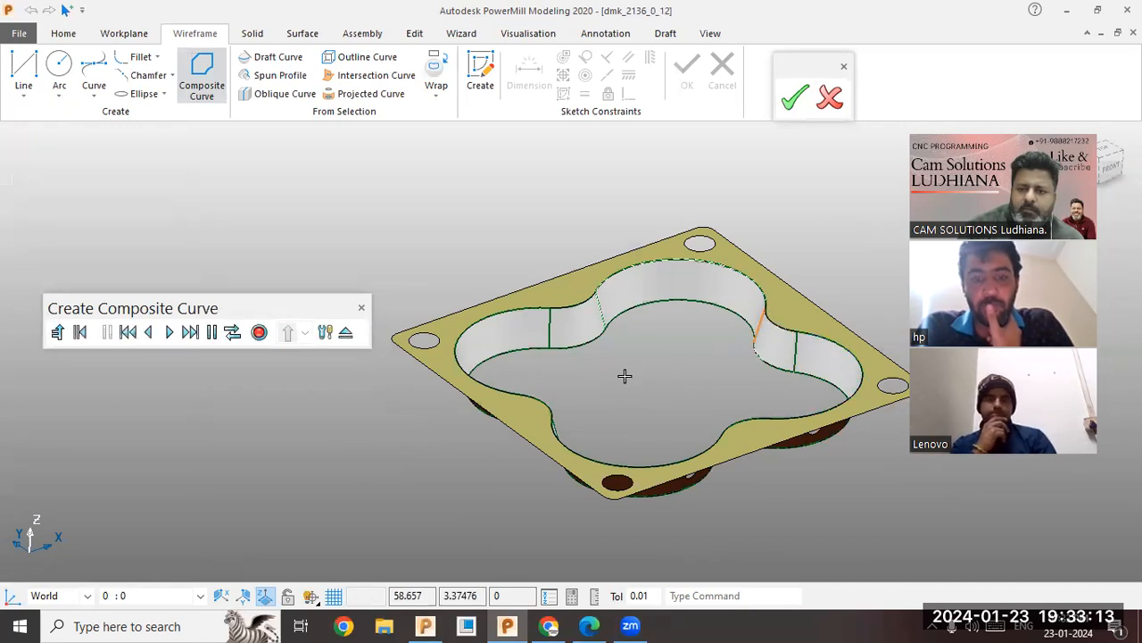
pyautogui.click(258, 335)
# - Create composite curves along the two seam edges of the neck between the lobes with cross holes, and finish composite curve creation
pyautogui.moveTo(451, 456); pyautogui.dragTo(884, 462, button='middle')
pyautogui.scroll(-3, 525, 420)
pyautogui.moveTo(525, 420); pyautogui.dragTo(839, 293, button='middle')
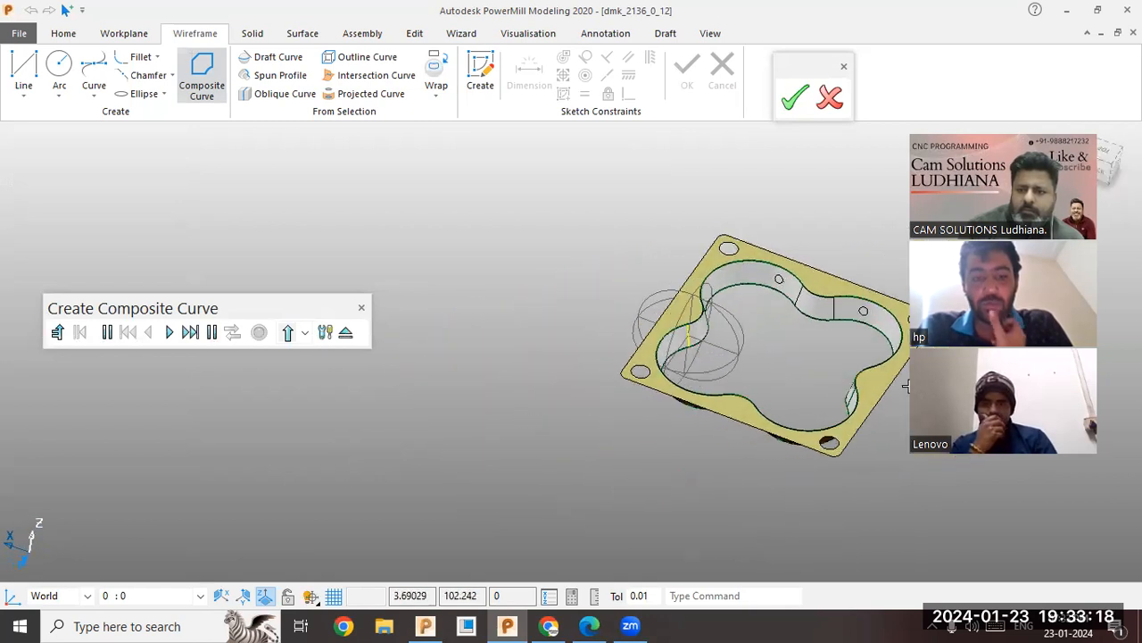
pyautogui.scroll(3, 837, 296)
pyautogui.click(764, 297)
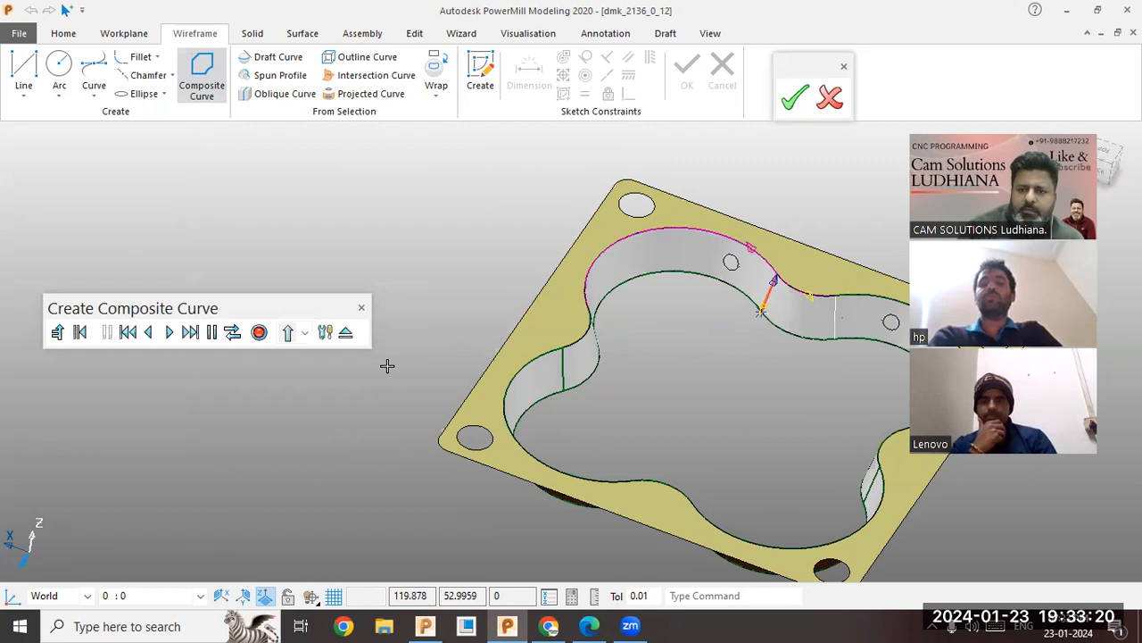
pyautogui.click(260, 336)
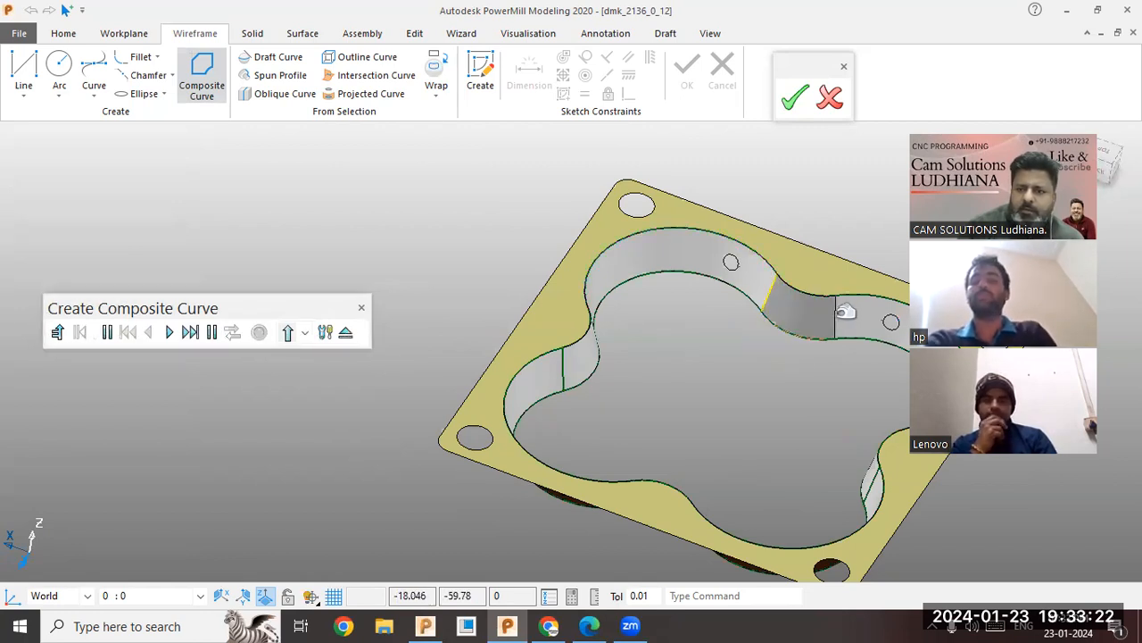
pyautogui.click(288, 333)
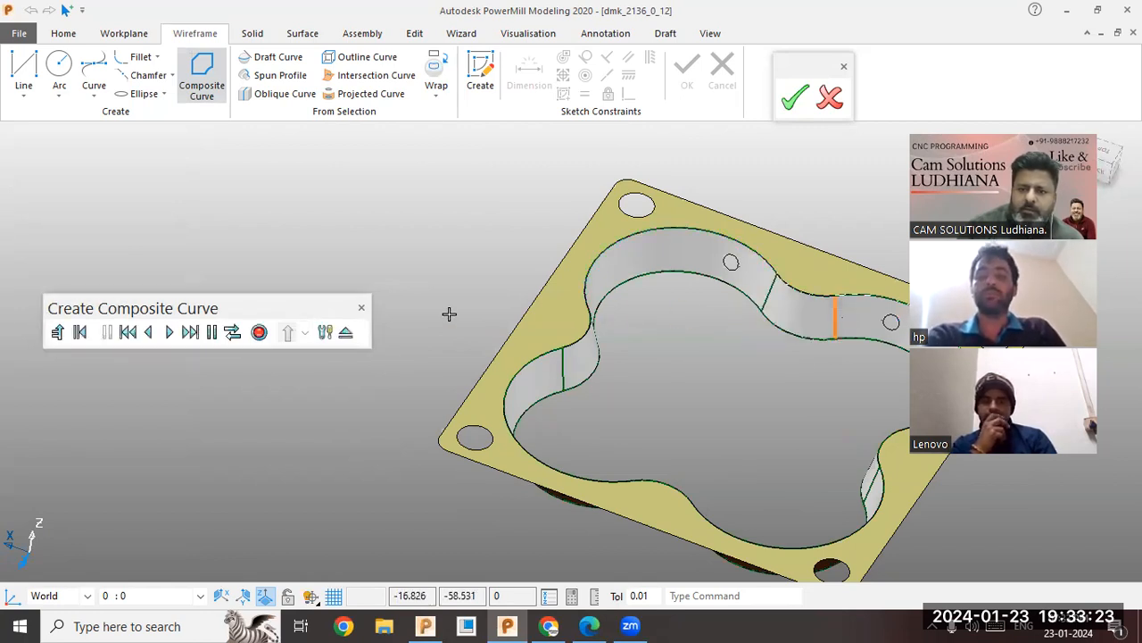
pyautogui.click(258, 336)
pyautogui.scroll(-3, 416, 357)
pyautogui.moveTo(638, 368); pyautogui.dragTo(725, 335, button='middle')
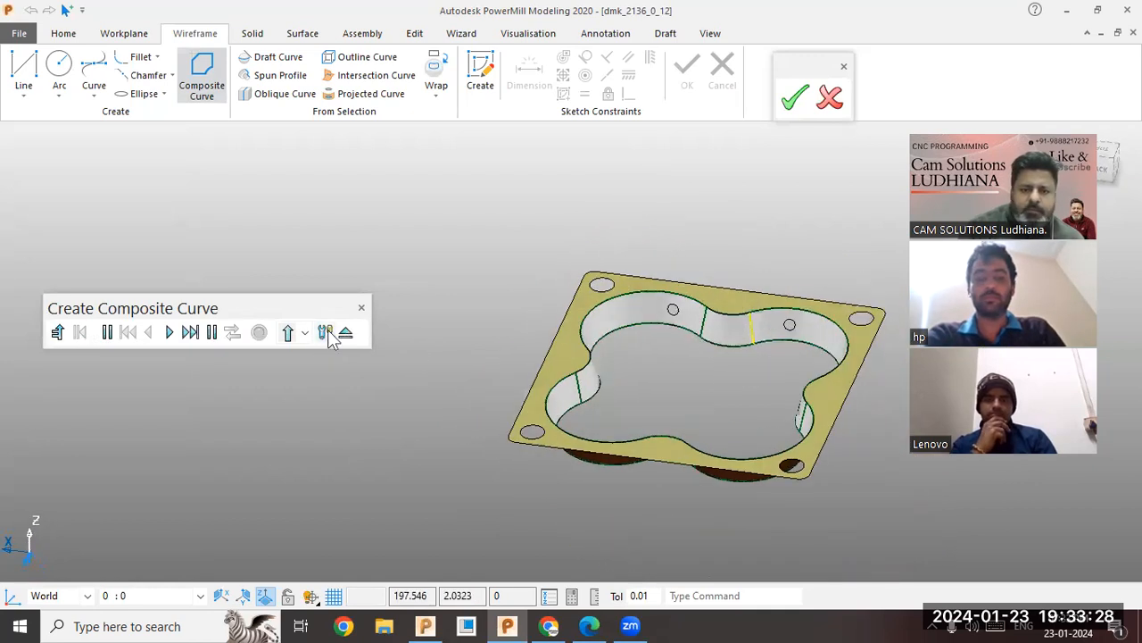
pyautogui.click(362, 308)
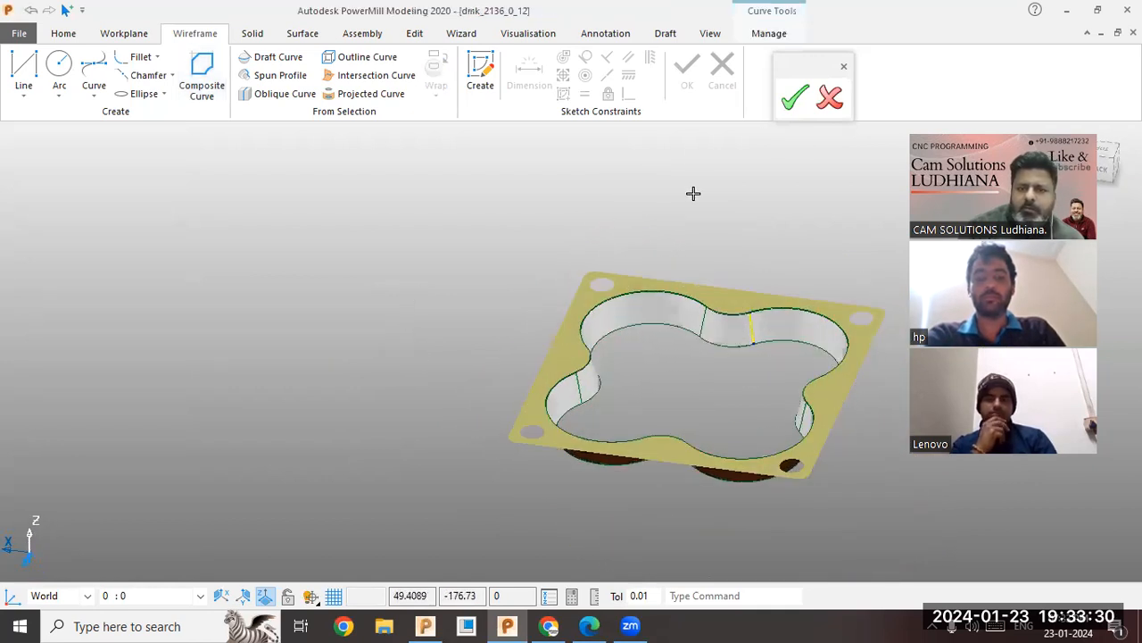
# - Delete the original inner wall surfaces of the two far lobes and the neck between them
pyautogui.click(721, 326)
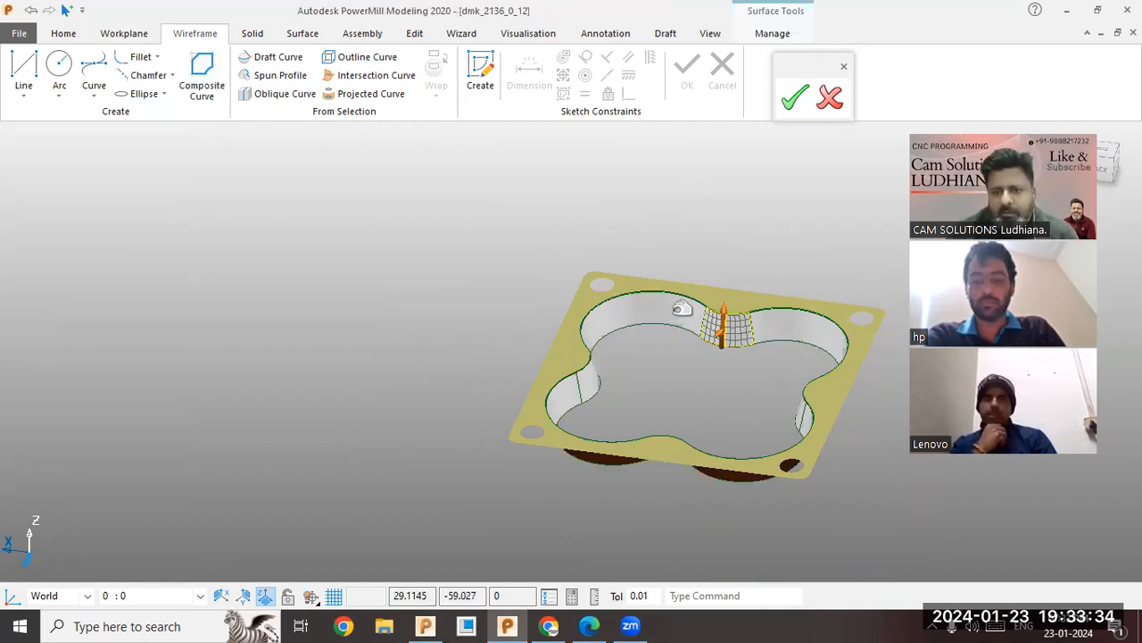
pyautogui.keyDown('shift'); pyautogui.click(673, 319); pyautogui.keyUp('shift')
pyautogui.click(646, 358)
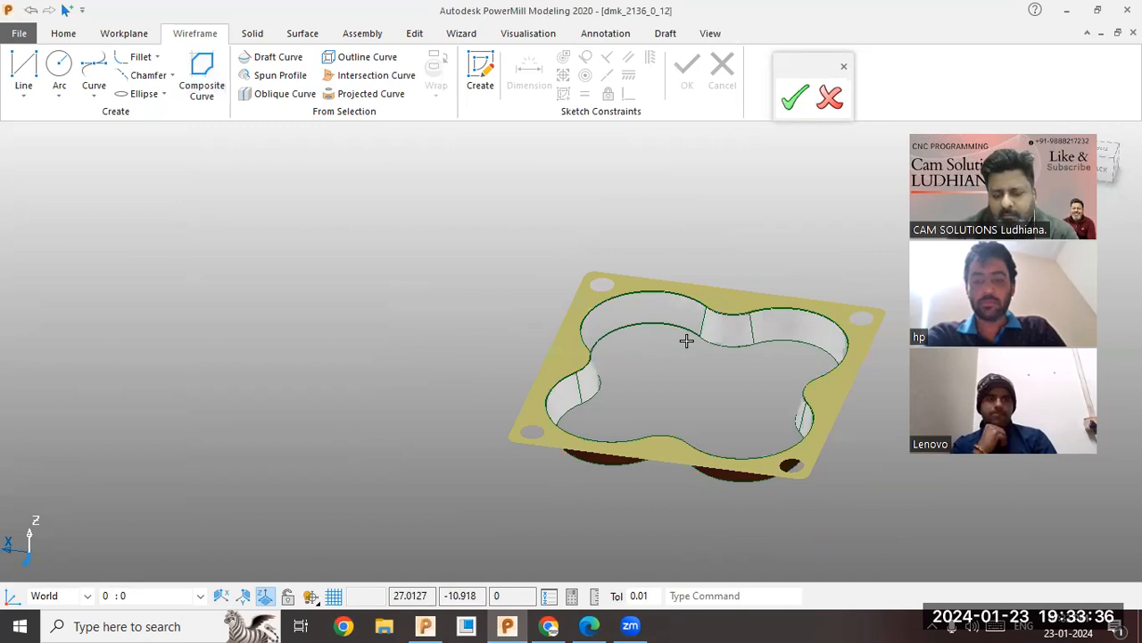
pyautogui.click(712, 326)
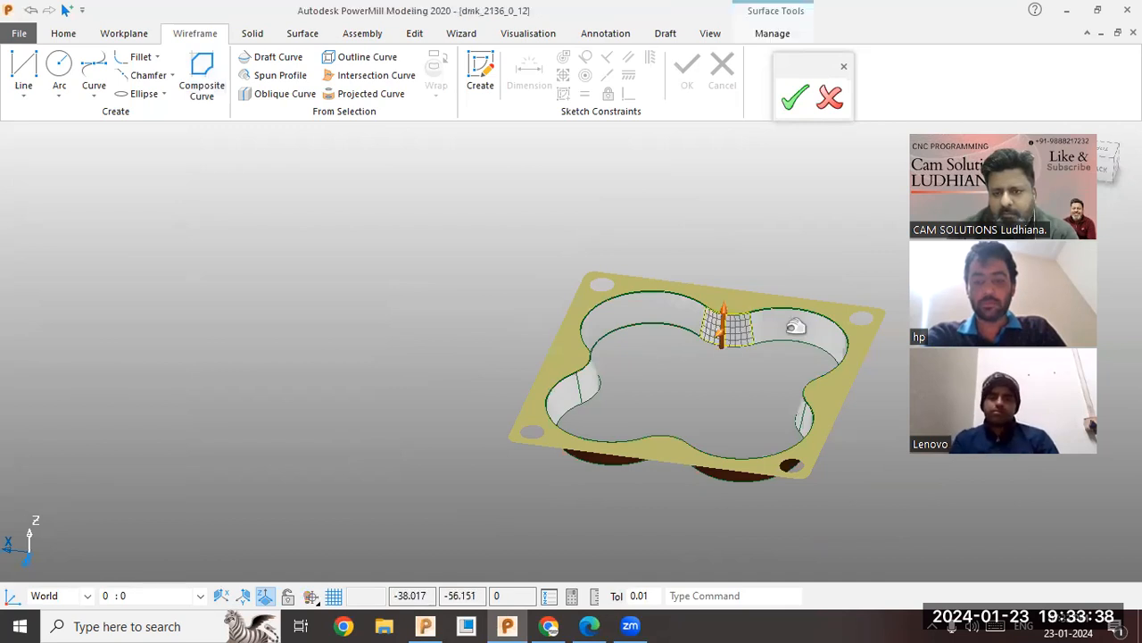
pyautogui.click(787, 331)
pyautogui.click(782, 331)
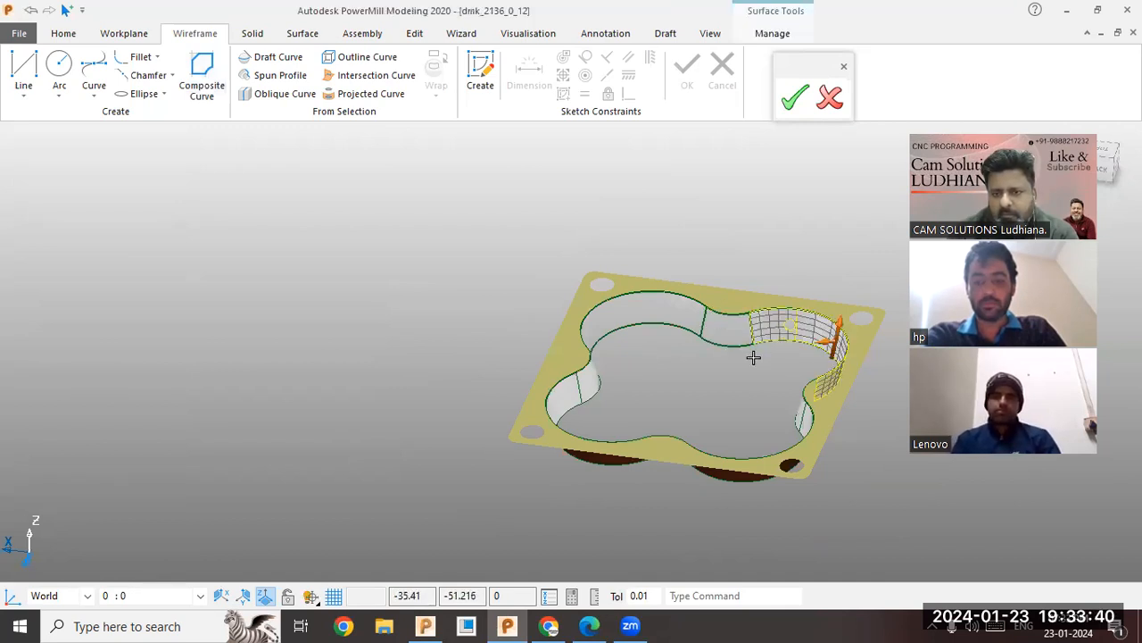
pyautogui.click(745, 380)
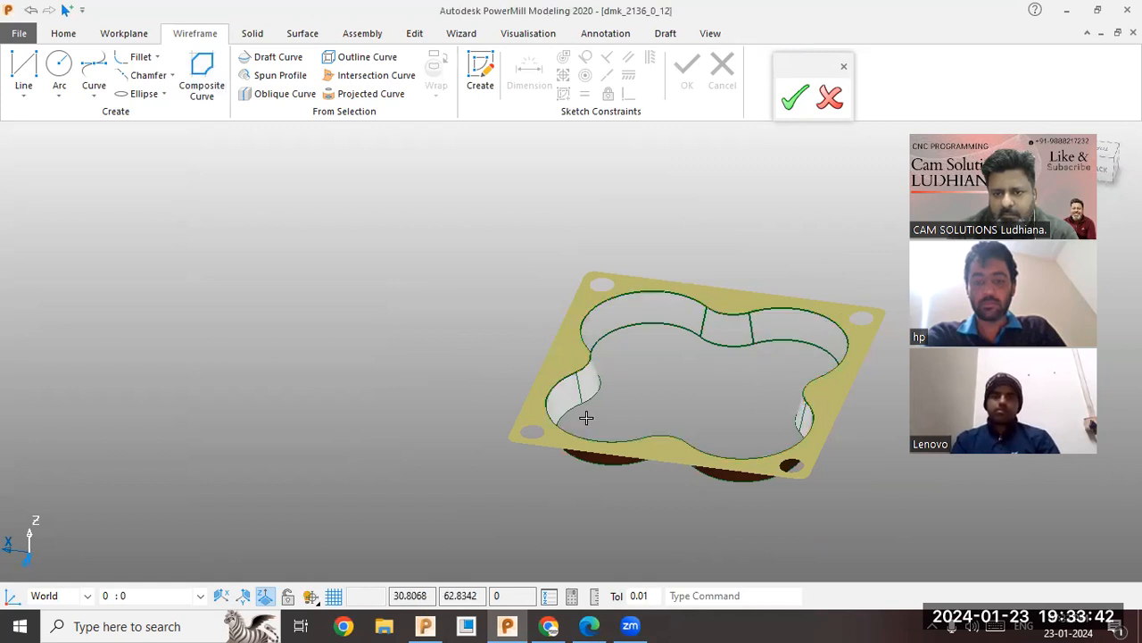
# - Delete the inner wall surface of the adjacent near lobe and the neck section next to it
pyautogui.click(562, 401)
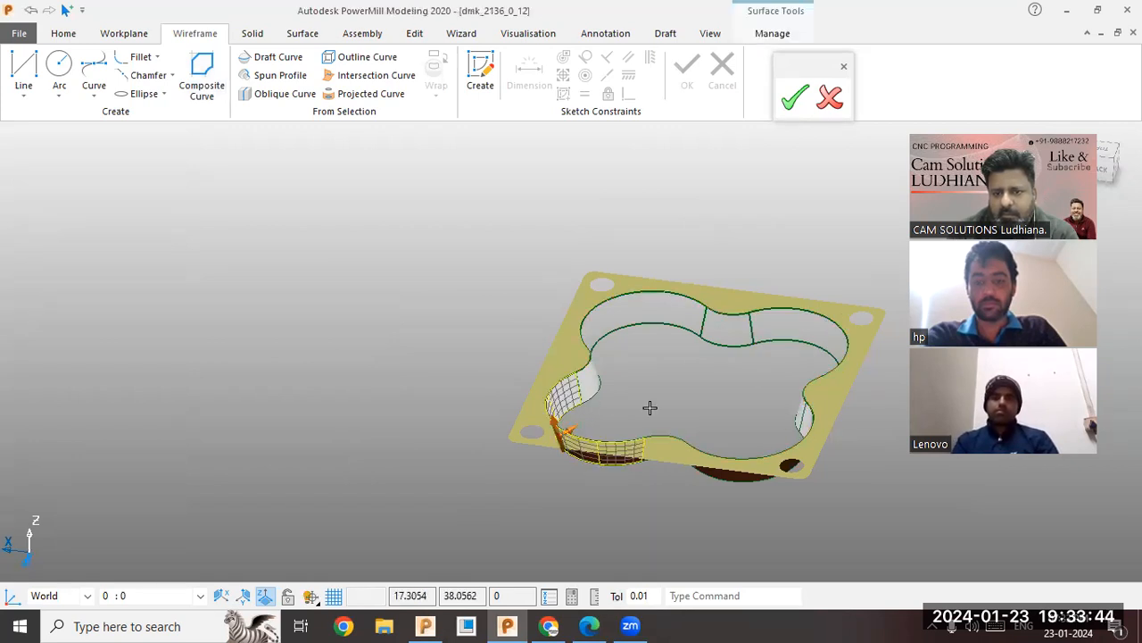
pyautogui.click(650, 408)
pyautogui.moveTo(645, 408); pyautogui.dragTo(545, 401, button='middle')
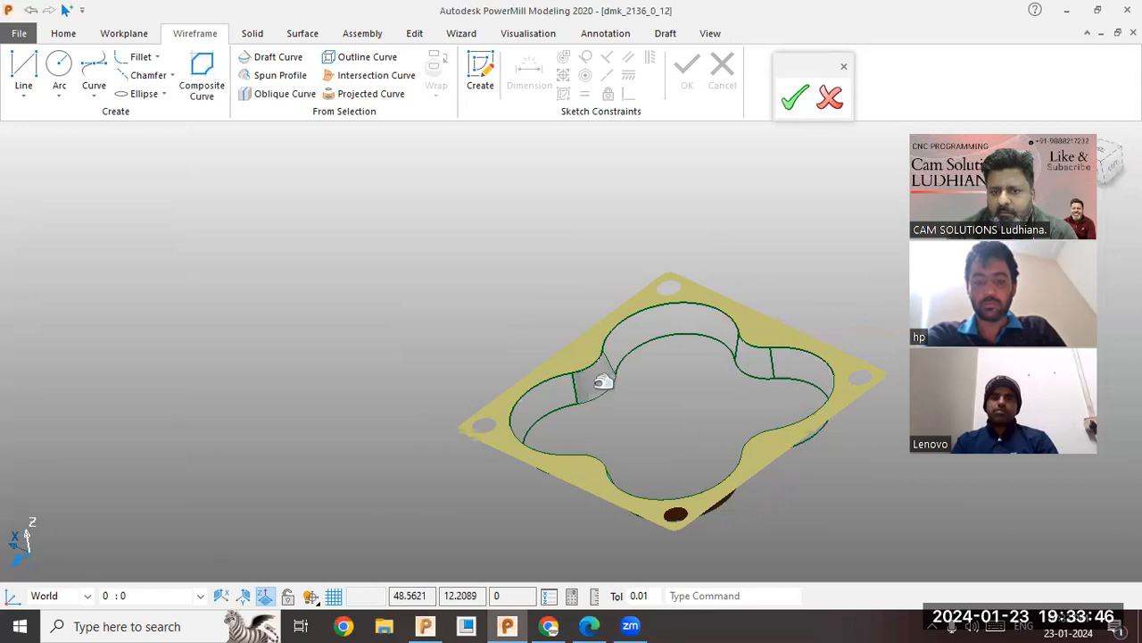
pyautogui.click(606, 386)
pyautogui.moveTo(627, 416); pyautogui.dragTo(630, 544, button='middle')
# - Delete the last lobe surface and its two adjoining neck surfaces so only the composite curves define the inner wall
pyautogui.click(640, 467)
pyautogui.click(628, 548)
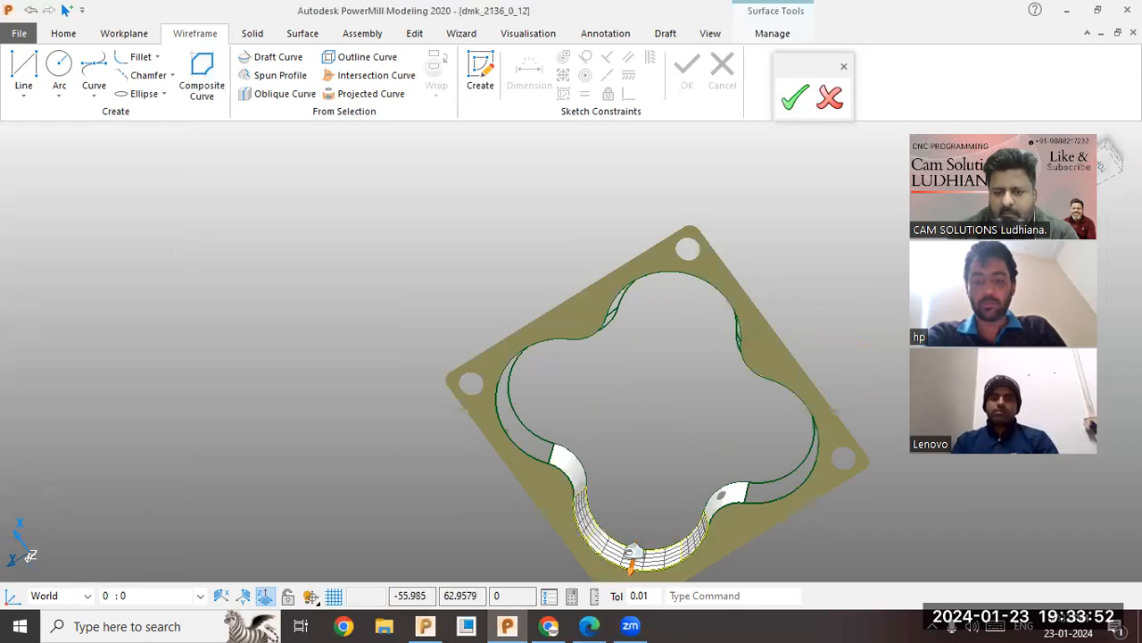
pyautogui.press('Delete')
pyautogui.click(572, 461)
pyautogui.press('Delete')
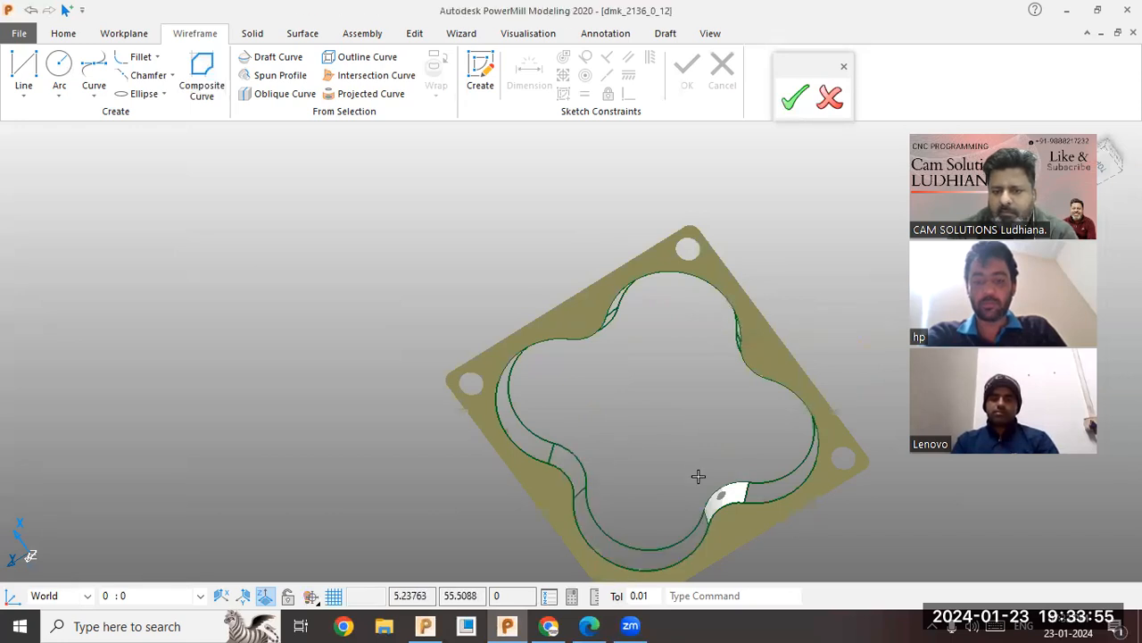
pyautogui.scroll(5, 717, 496)
pyautogui.click(741, 491)
pyautogui.press('Delete')
pyautogui.scroll(-5, 679, 444)
pyautogui.moveTo(668, 441); pyautogui.dragTo(693, 222, button='middle')
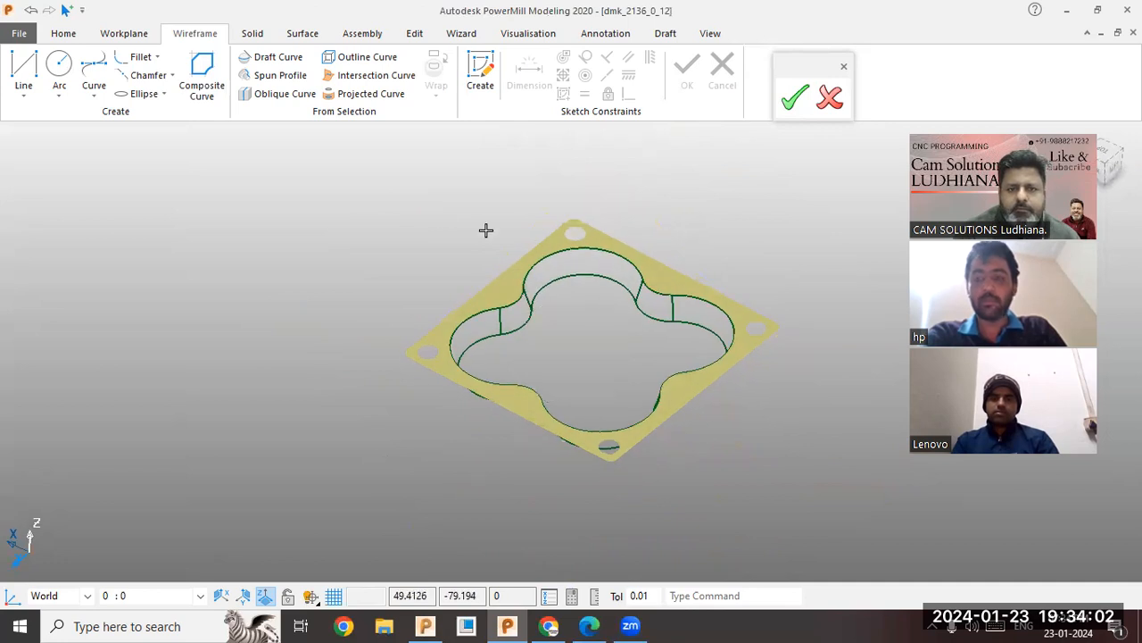
# - Select the plate and all wall curves and preview a Smart Surfacer surface using the From network method
pyautogui.moveTo(592, 342); pyautogui.dragTo(743, 451)
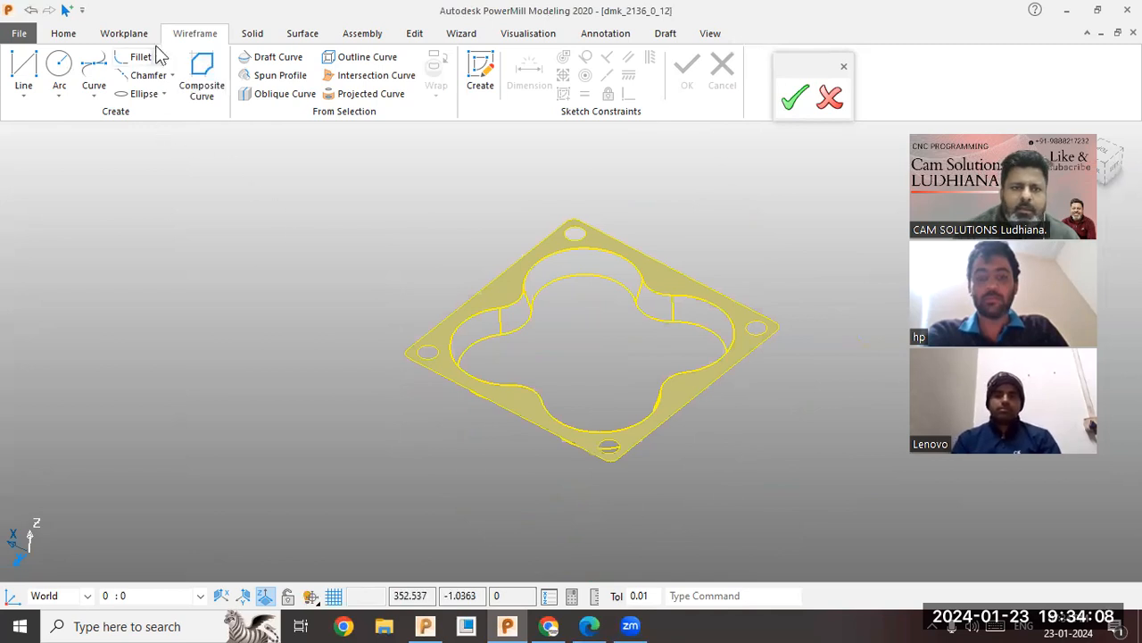
pyautogui.click(314, 36)
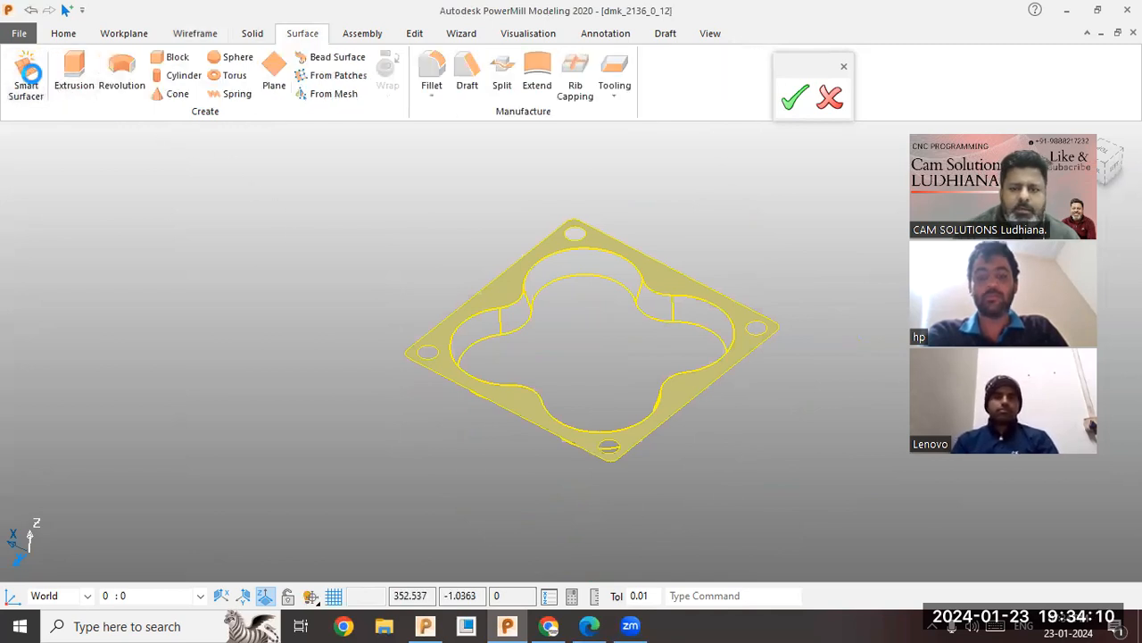
pyautogui.click(27, 87)
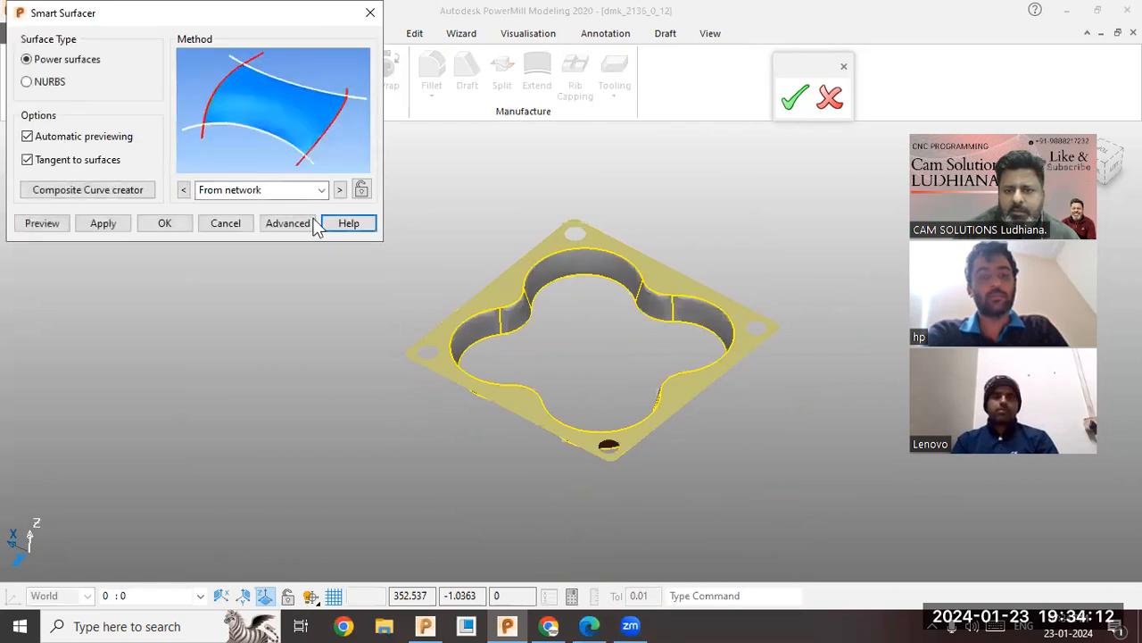
pyautogui.scroll(5, 522, 311)
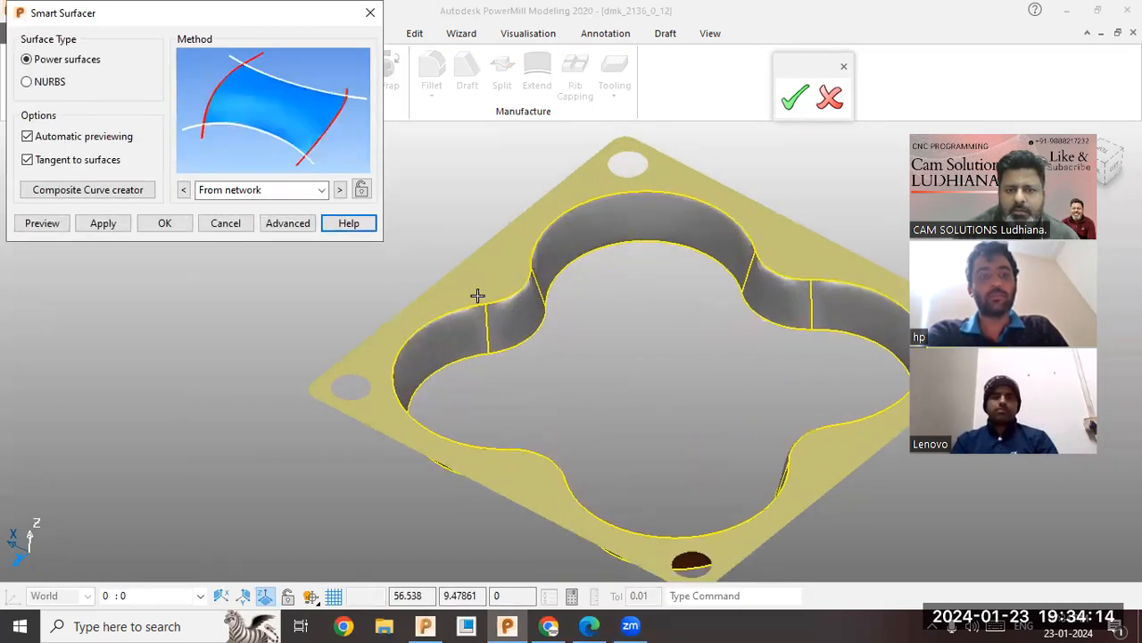
pyautogui.scroll(2, 523, 296)
# - Compare the Fill-In, Plane of best fit and From network previews for the new inner wall surface
pyautogui.click(340, 191)
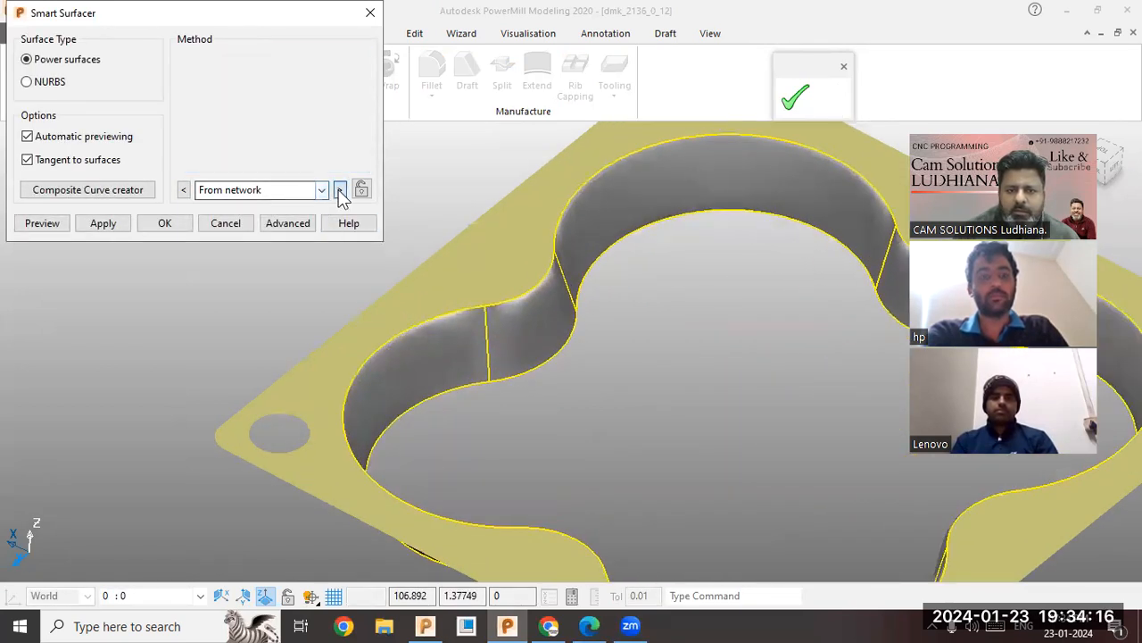
pyautogui.click(339, 190)
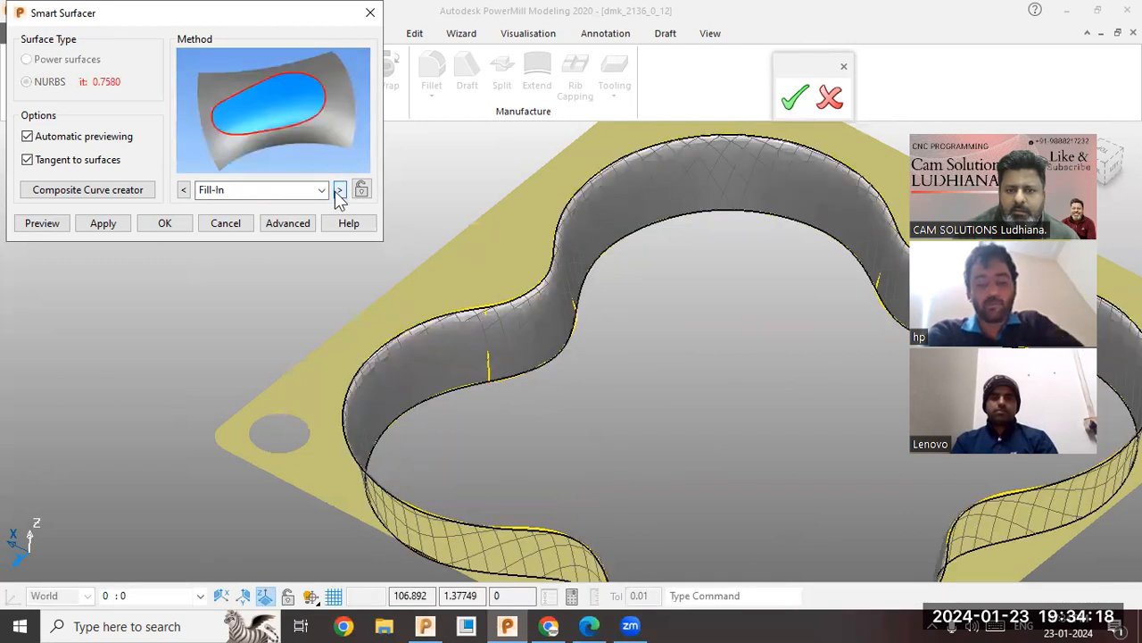
pyautogui.click(340, 191)
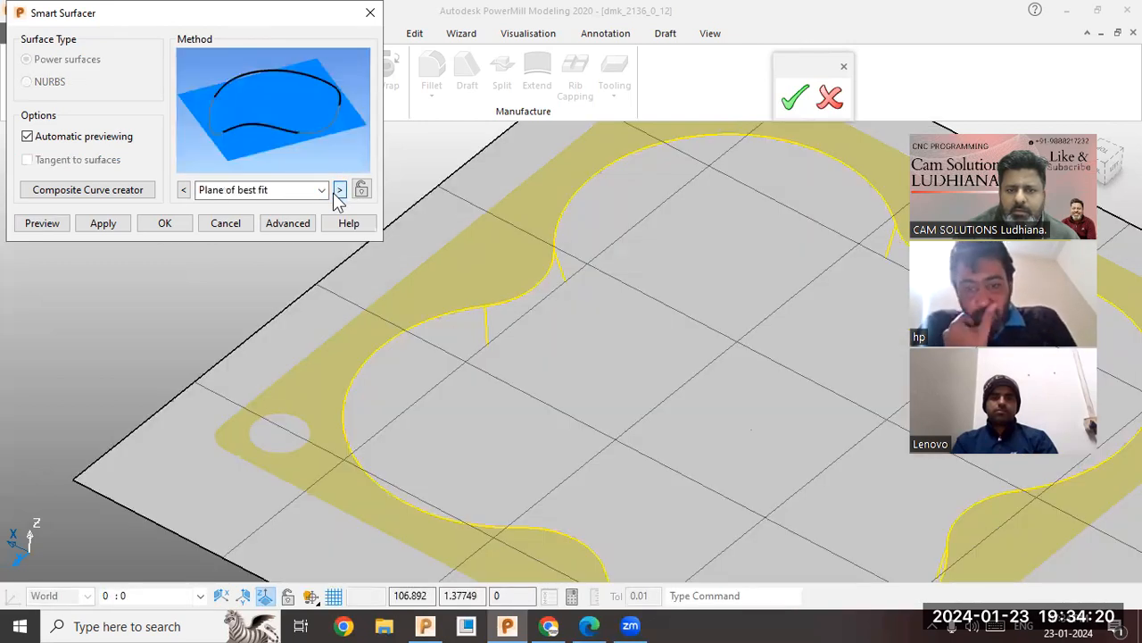
pyautogui.click(339, 191)
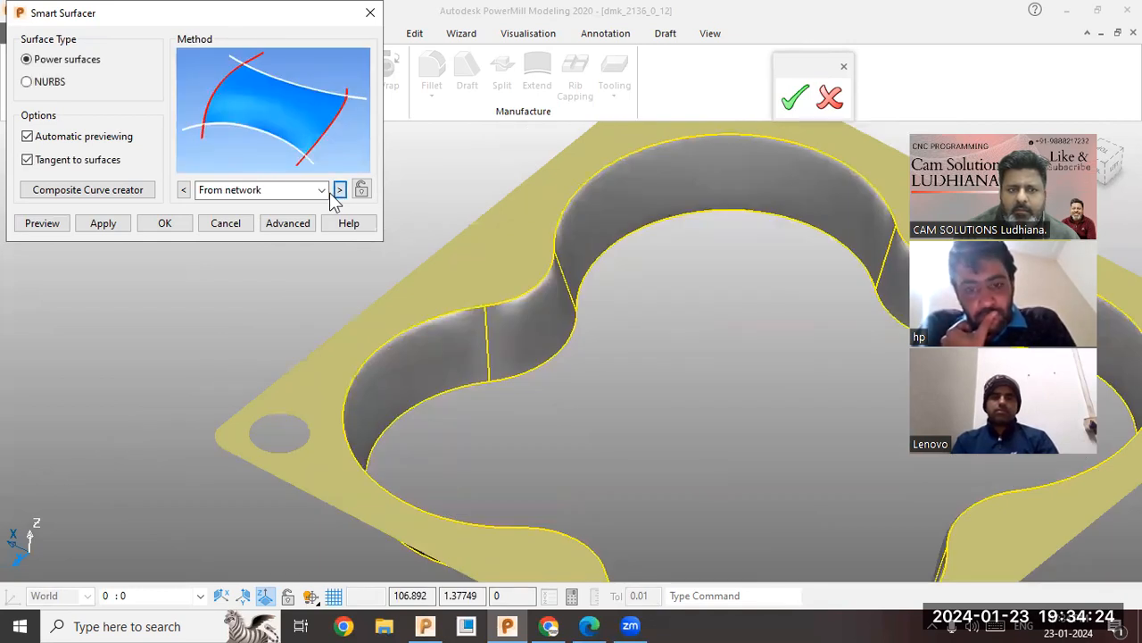
# - Switch the surface type to NURBS and compare the Fill-In, Plane of best fit and From network previews of the inner wall
pyautogui.click(47, 81)
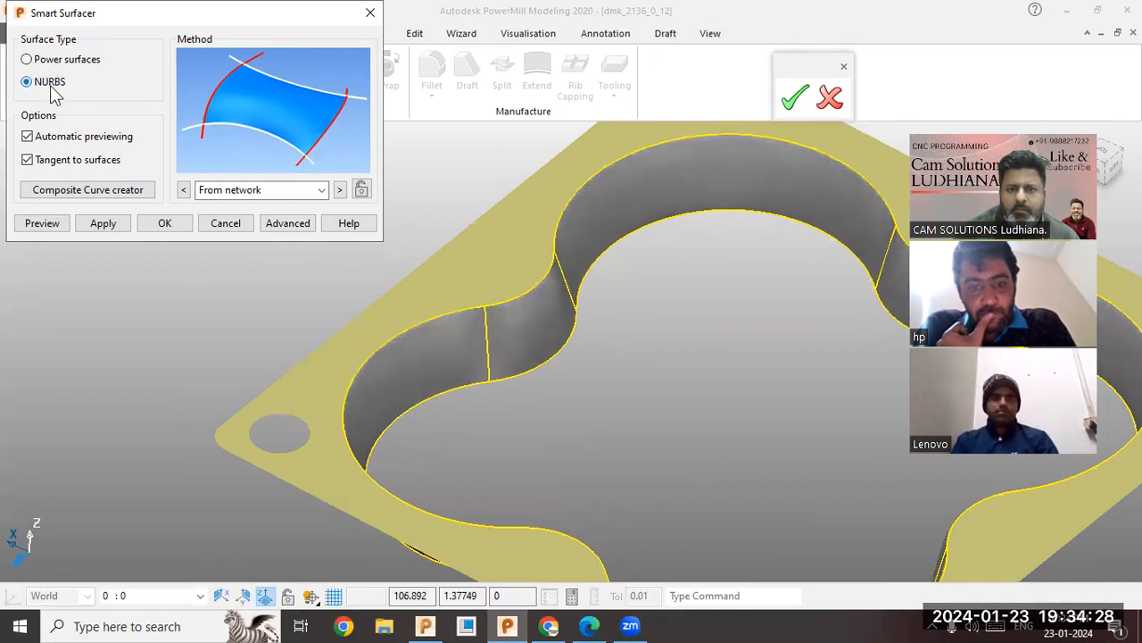
pyautogui.click(339, 190)
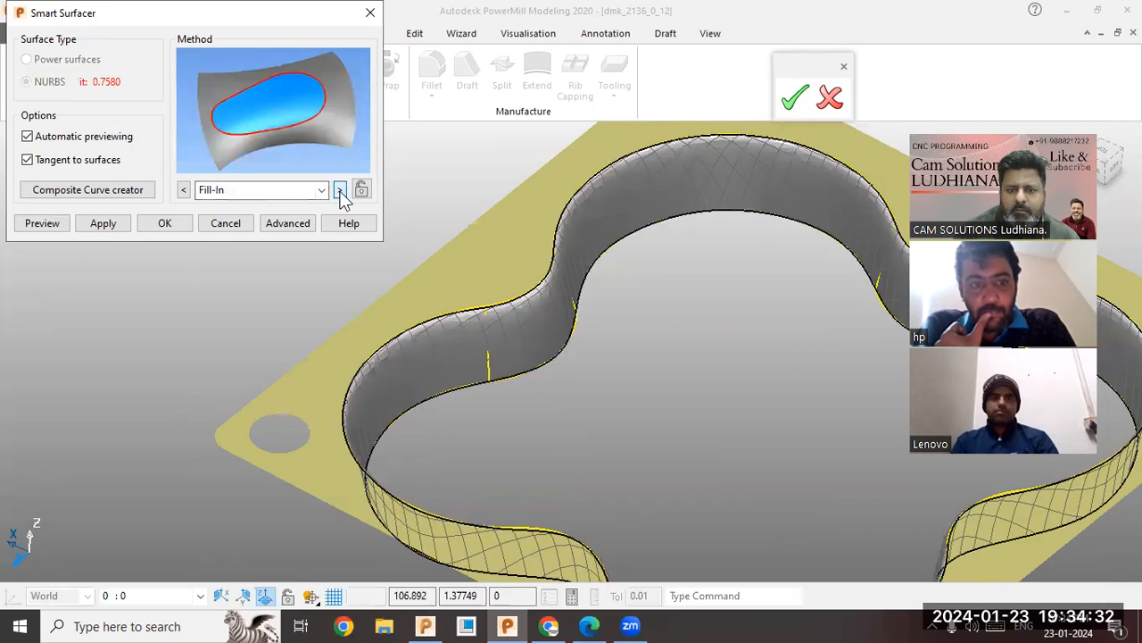
pyautogui.click(339, 190)
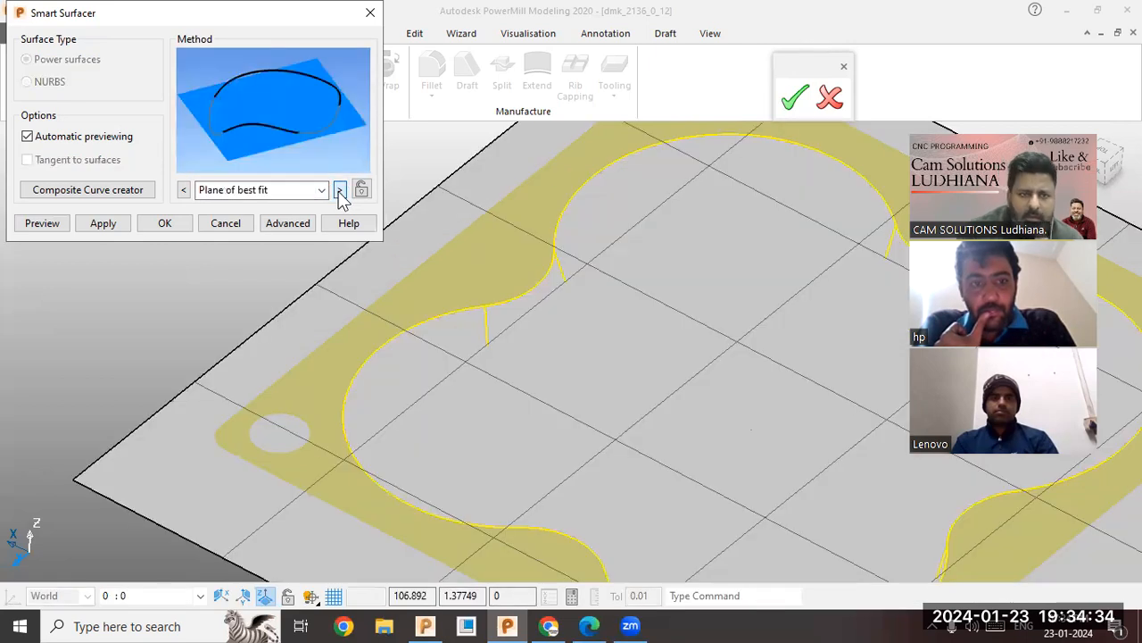
pyautogui.click(339, 190)
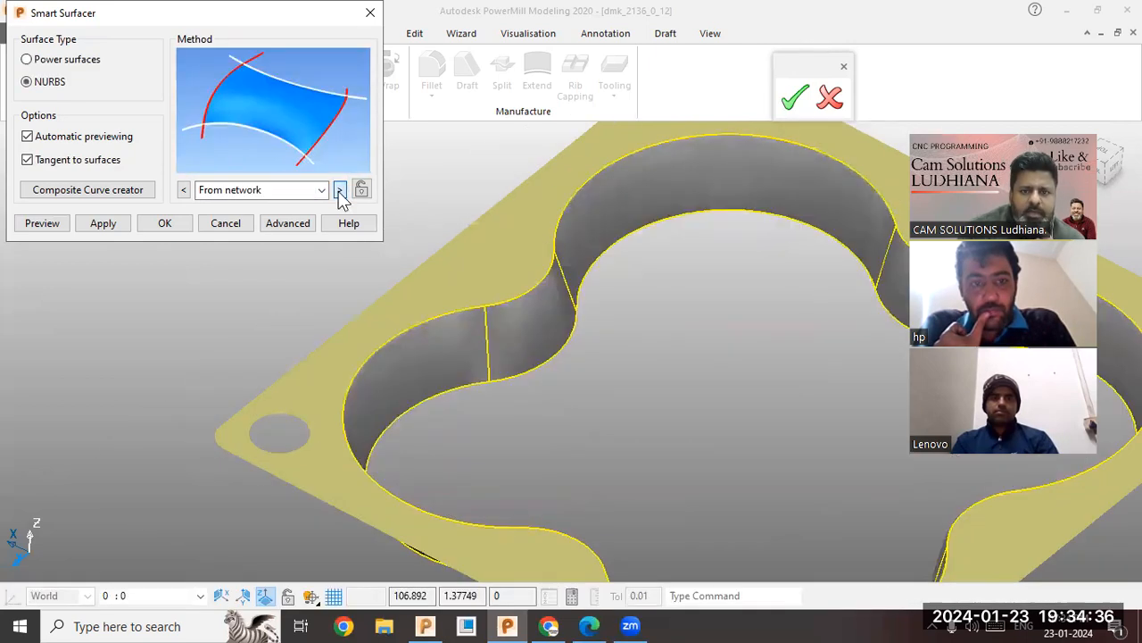
pyautogui.click(339, 191)
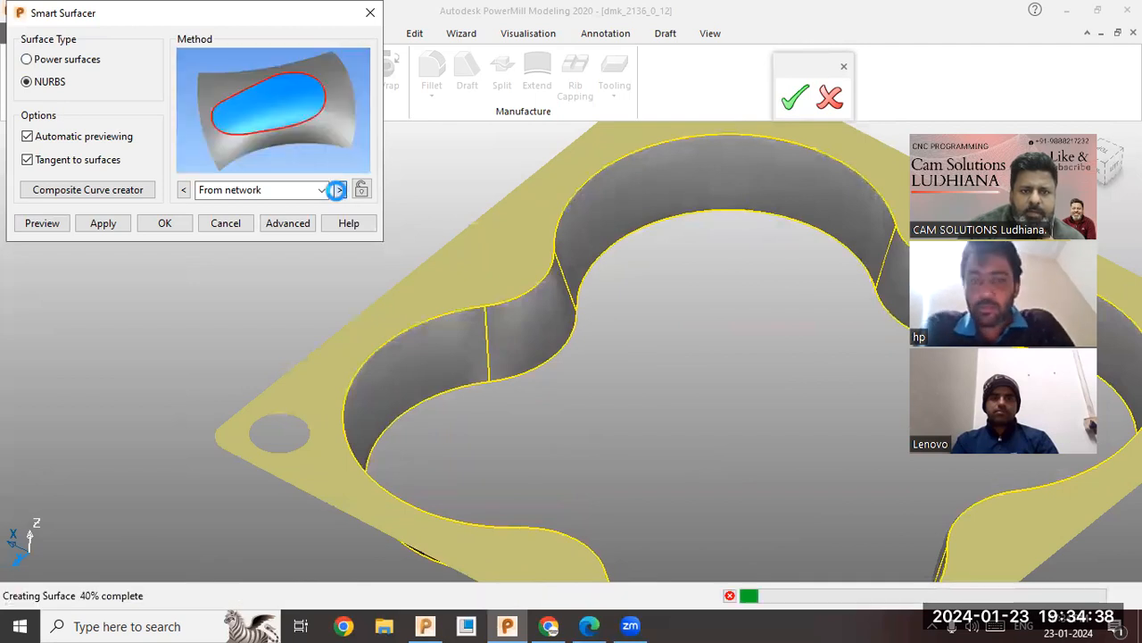
pyautogui.click(339, 191)
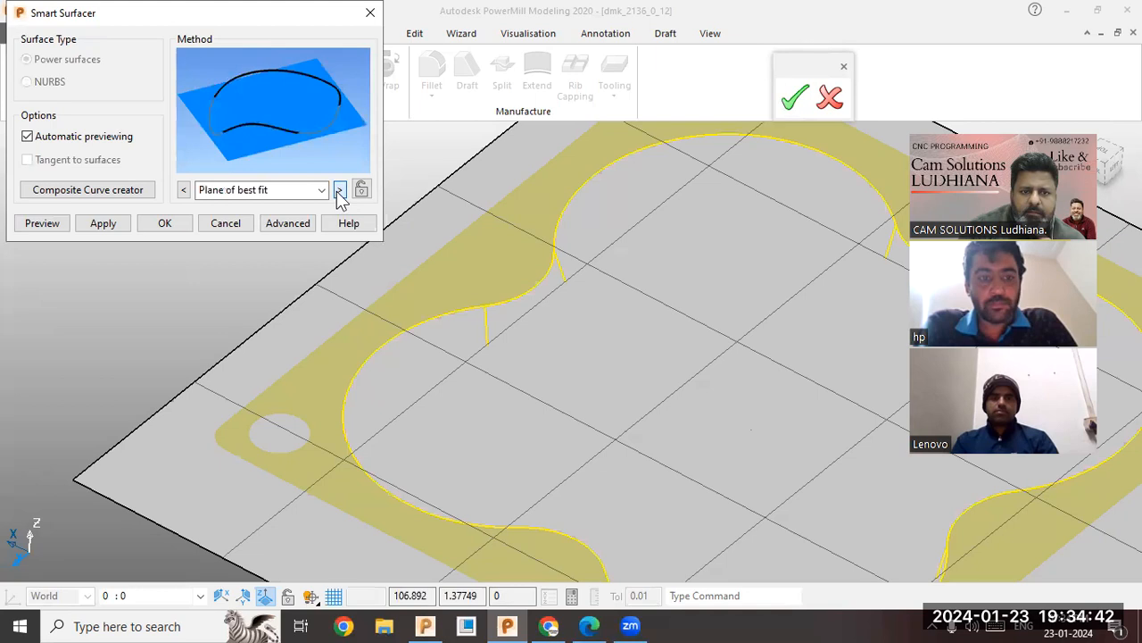
pyautogui.click(338, 190)
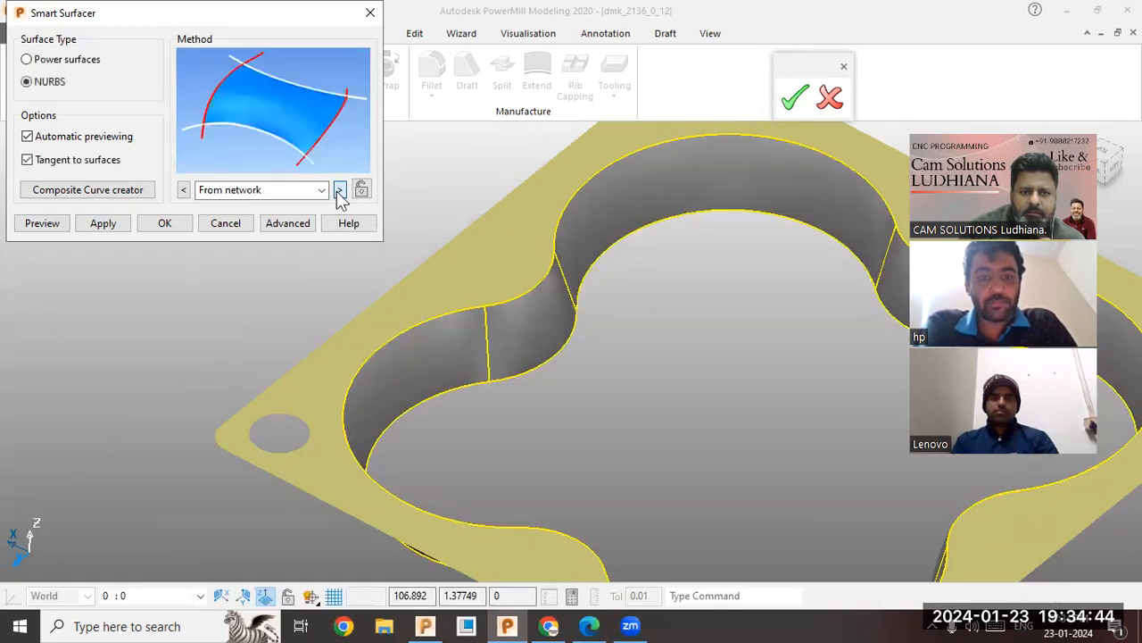
# - Try the Two-Rails method on the selected plate and wall curves
pyautogui.click(321, 190)
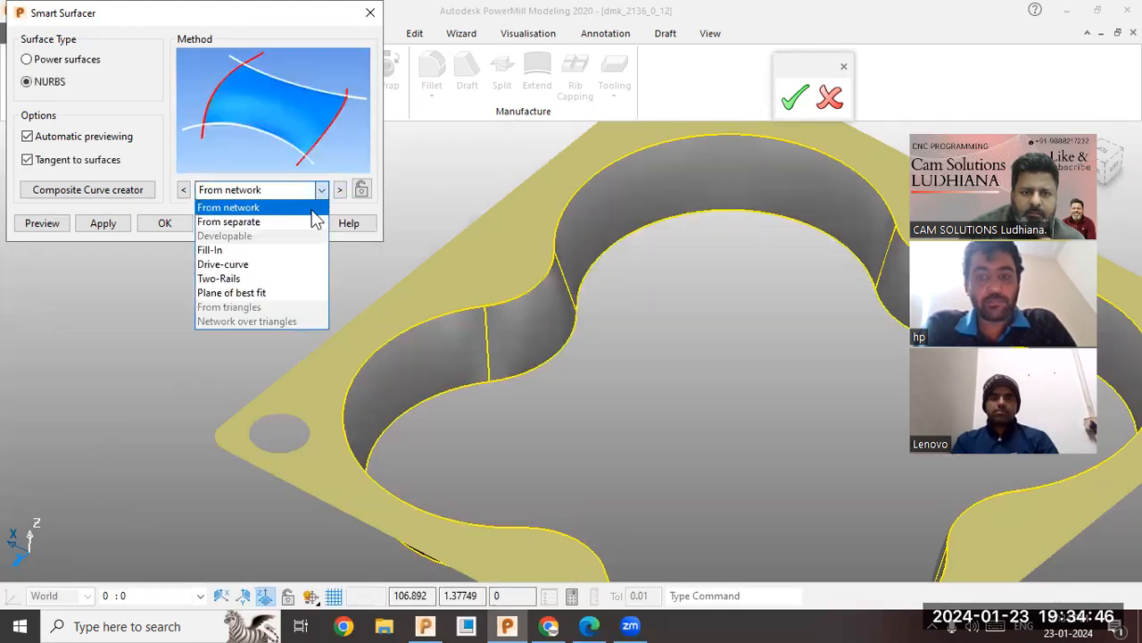
pyautogui.click(289, 279)
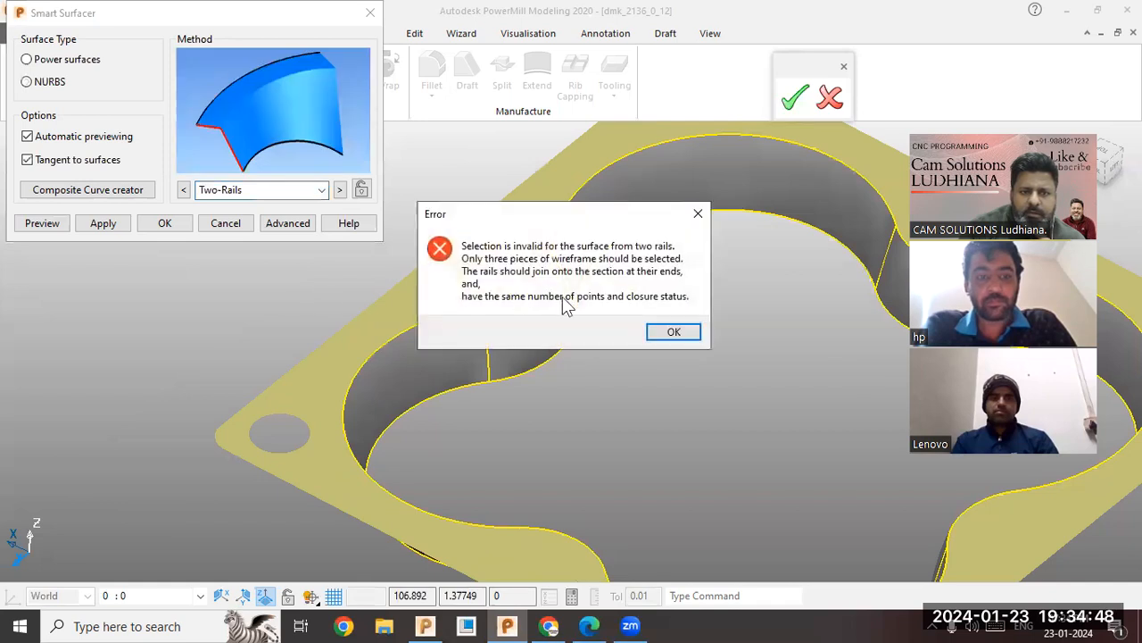
pyautogui.click(674, 332)
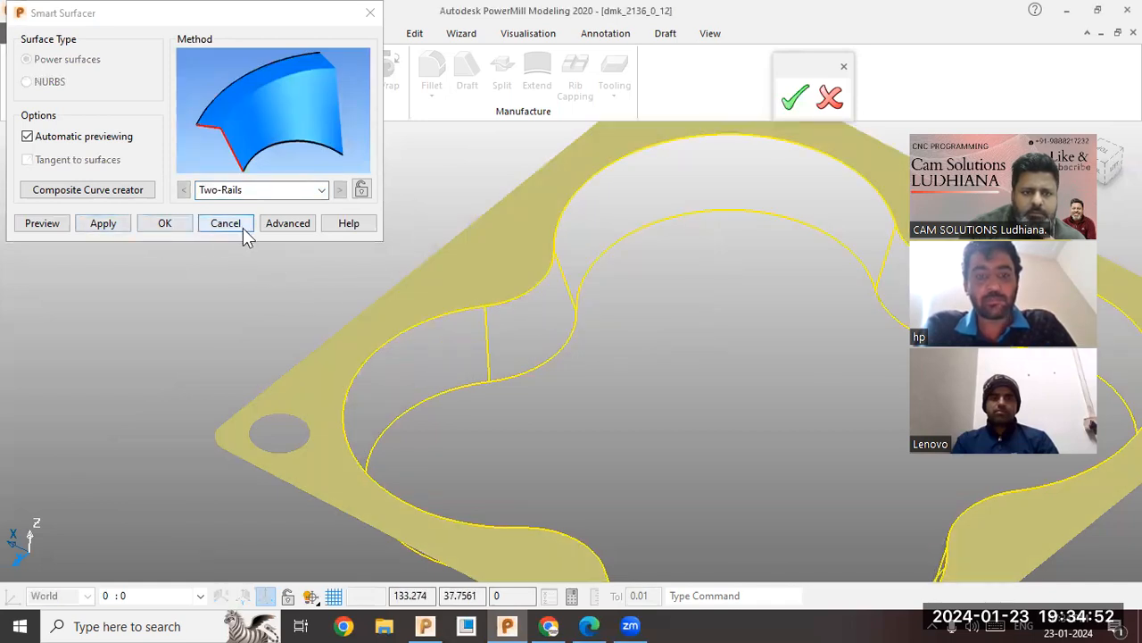
# - Reselect the wall curves individually and try to surface between the lower and upper composite curves
pyautogui.click(485, 366)
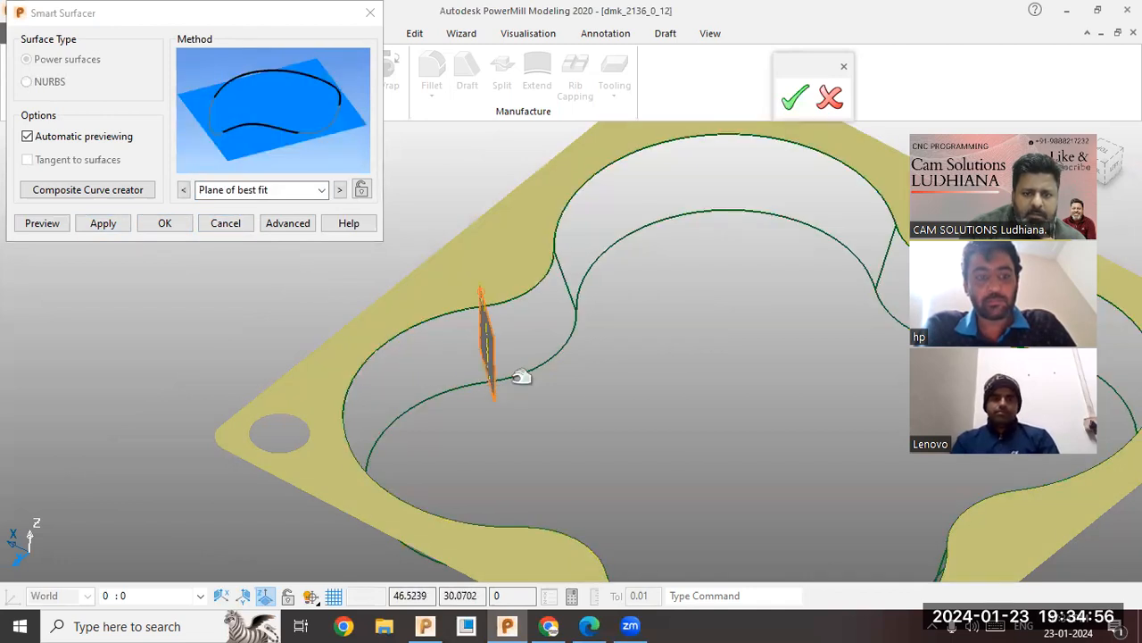
pyautogui.click(503, 383)
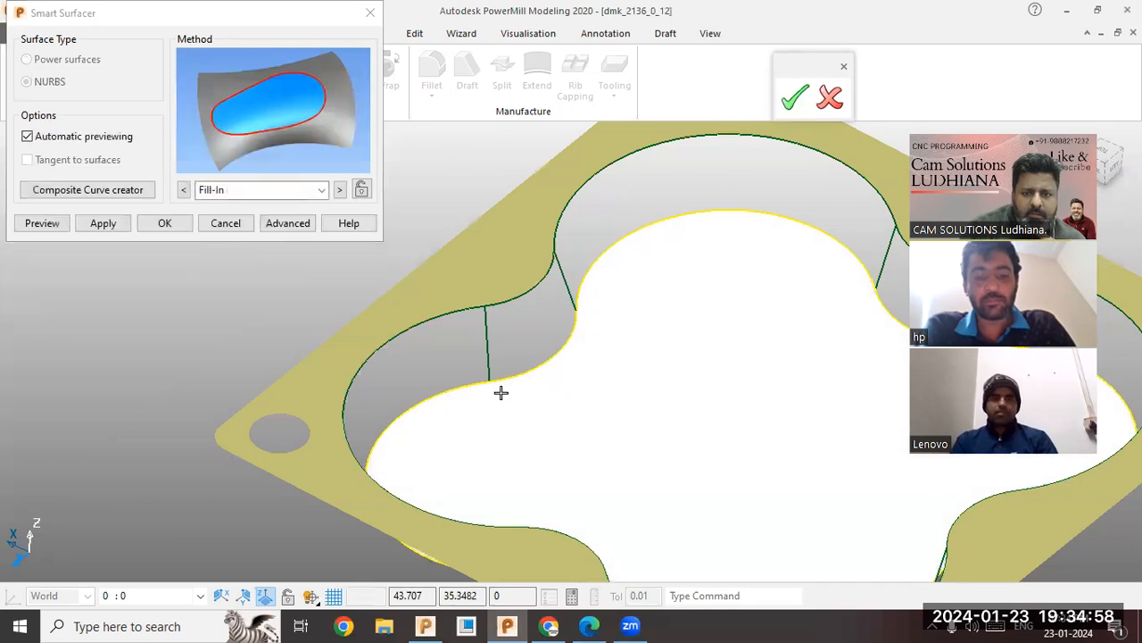
pyautogui.click(520, 296)
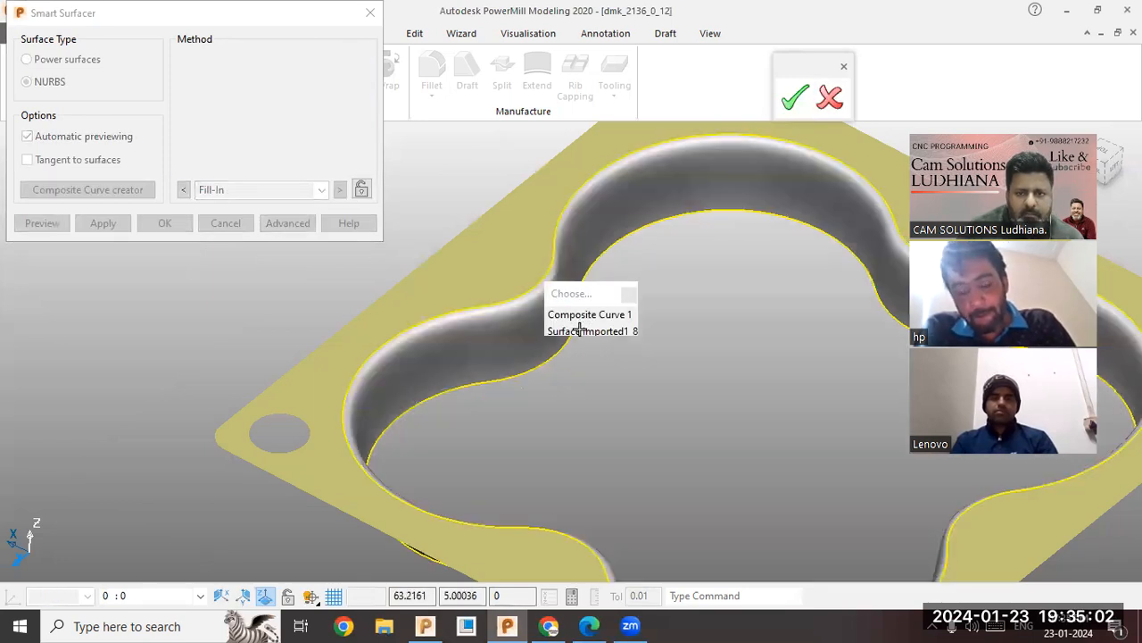
pyautogui.click(523, 345)
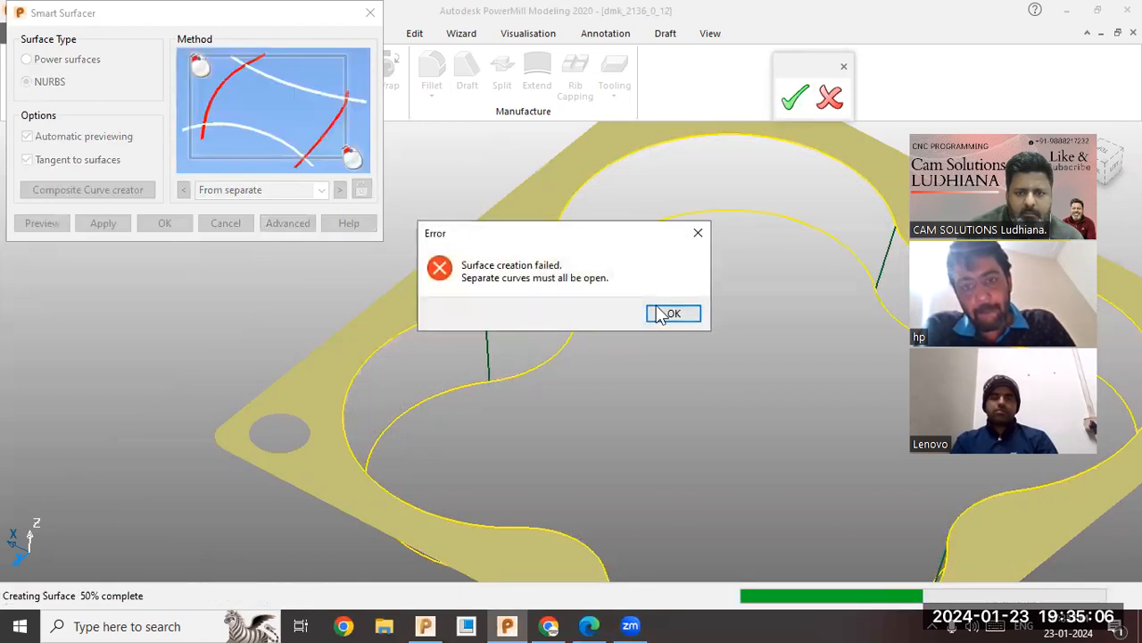
pyautogui.click(671, 313)
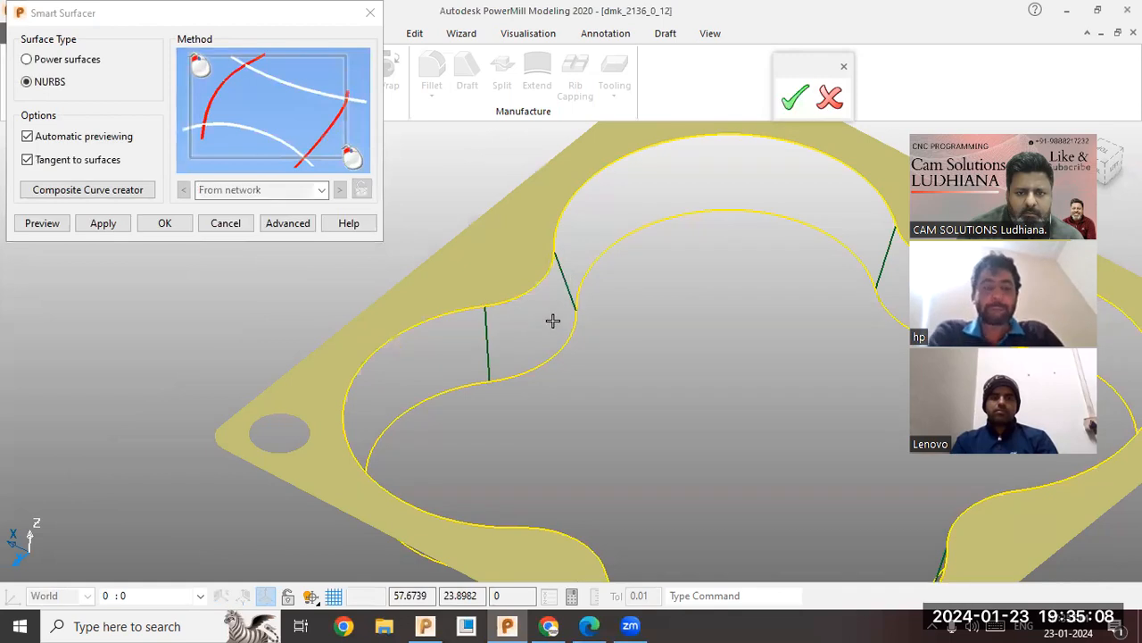
# - Add cross curves between the wall's upper and lower edges to preview the surface, and cancel Smart Surfacer
pyautogui.click(569, 288)
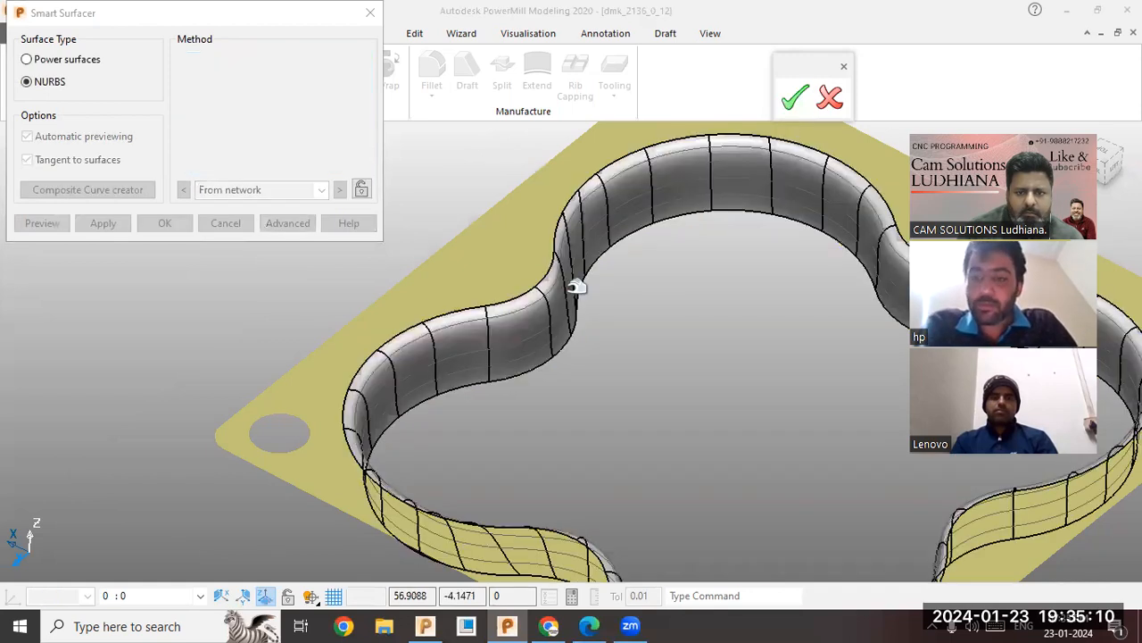
pyautogui.click(565, 287)
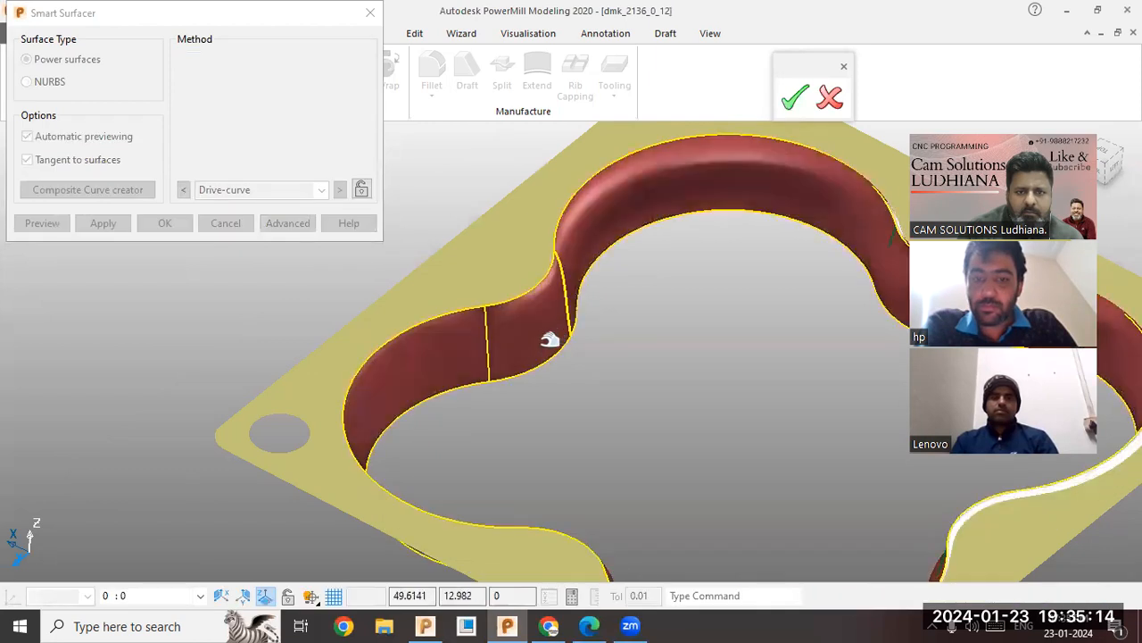
pyautogui.scroll(-4, 487, 317)
pyautogui.moveTo(508, 309); pyautogui.dragTo(482, 299, button='middle')
pyautogui.click(226, 229)
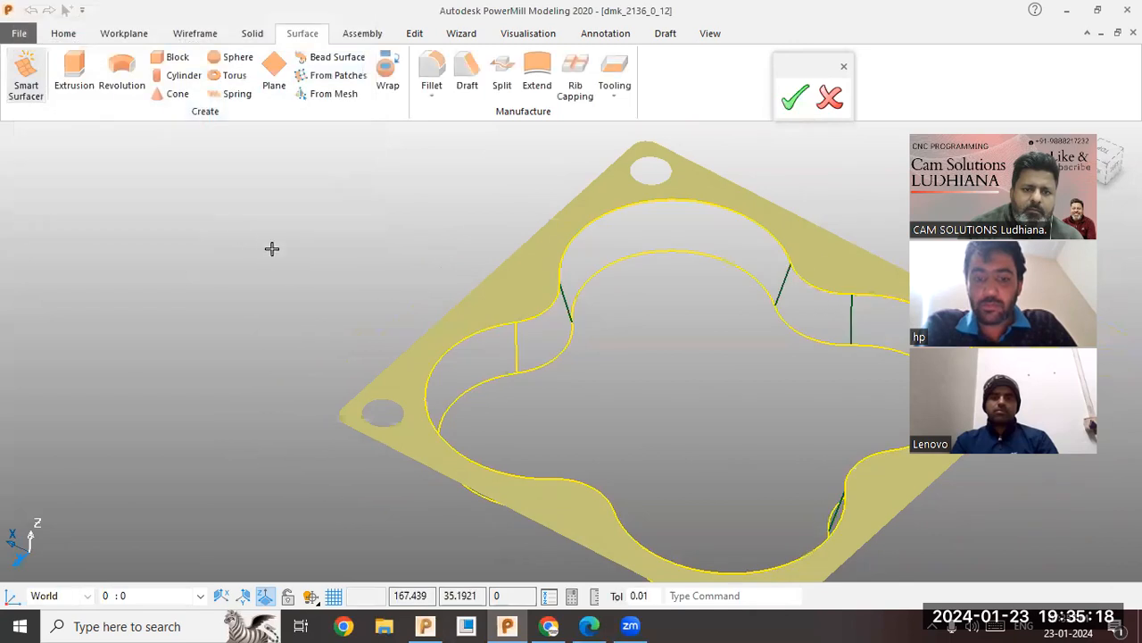
# - Restart Smart Surfacer with nothing selected and pick the composite curve along the inner wall's lower edge
pyautogui.scroll(-1, 380, 296)
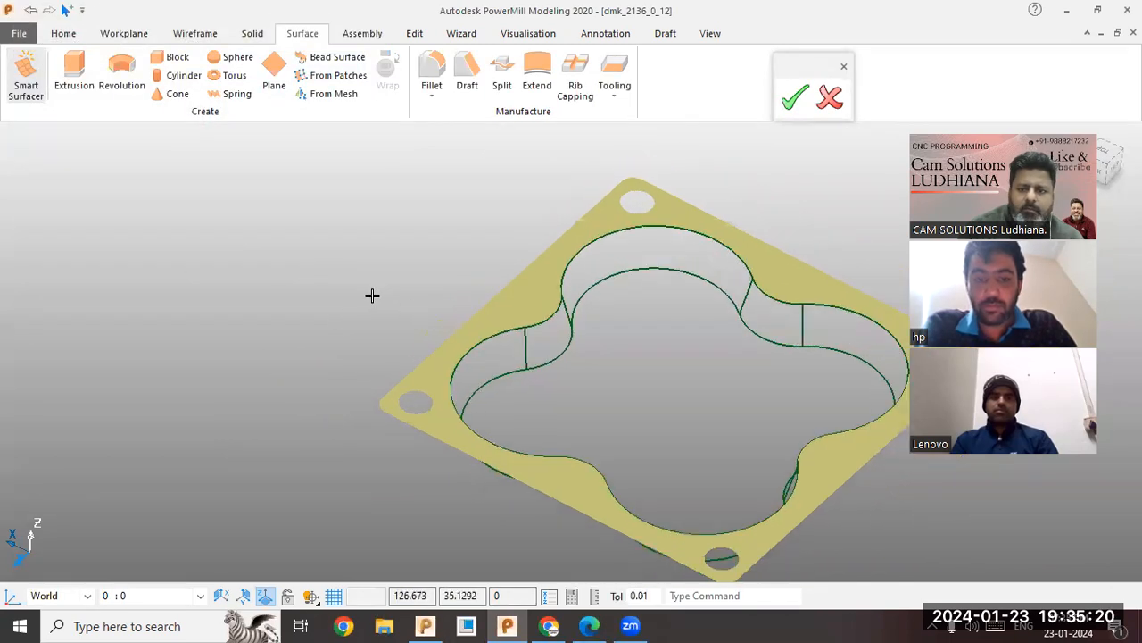
pyautogui.scroll(-1, 429, 299)
pyautogui.scroll(-1, 571, 312)
pyautogui.scroll(1, 629, 319)
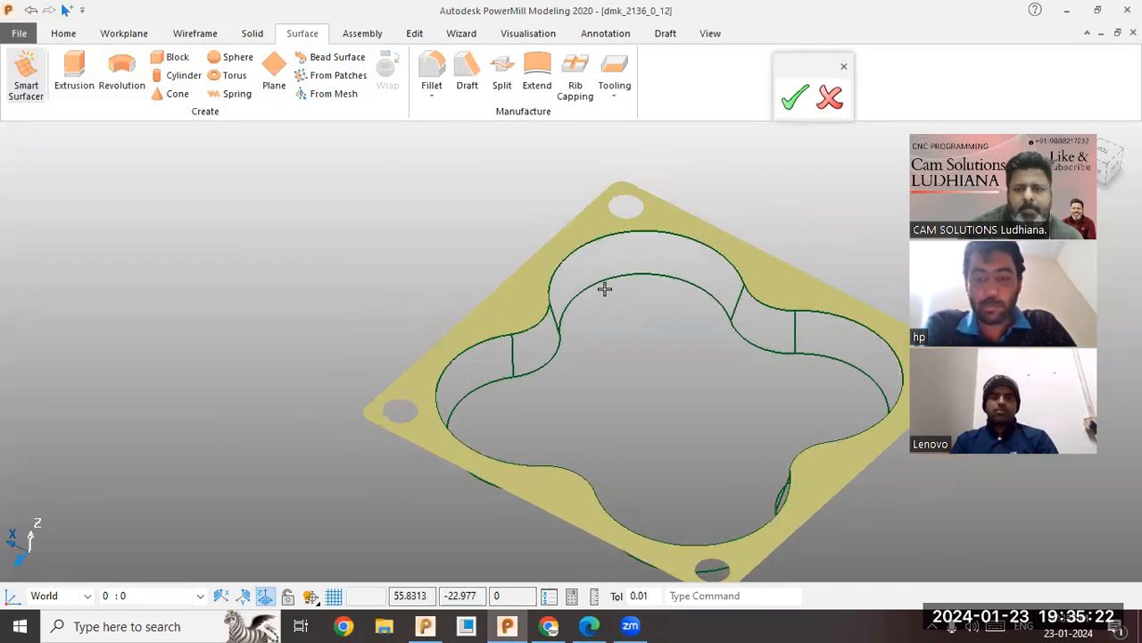
pyautogui.click(20, 77)
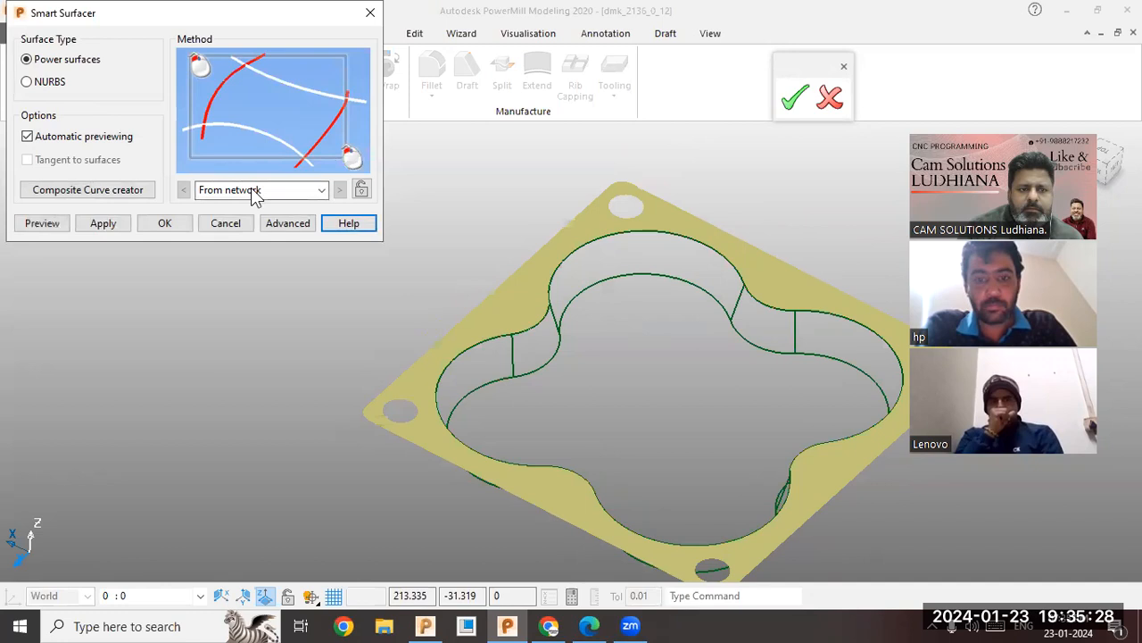
pyautogui.click(600, 284)
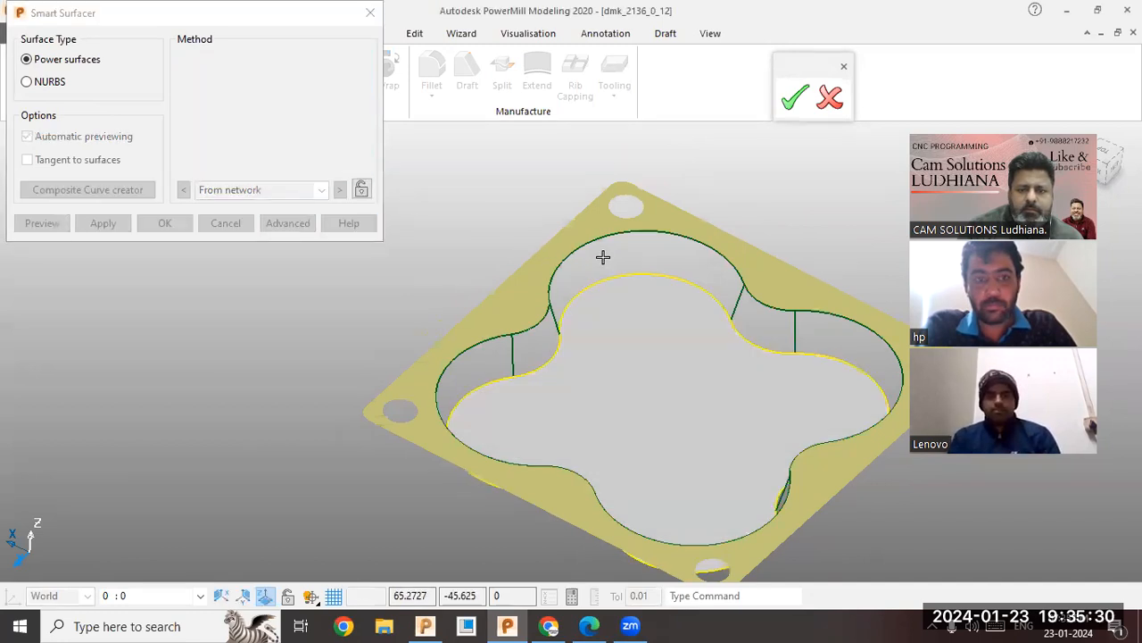
# - Add the pocket's upper edge composite curve and two vertical wall curves at one waist to the Smart Surfacer selection
pyautogui.click(623, 232)
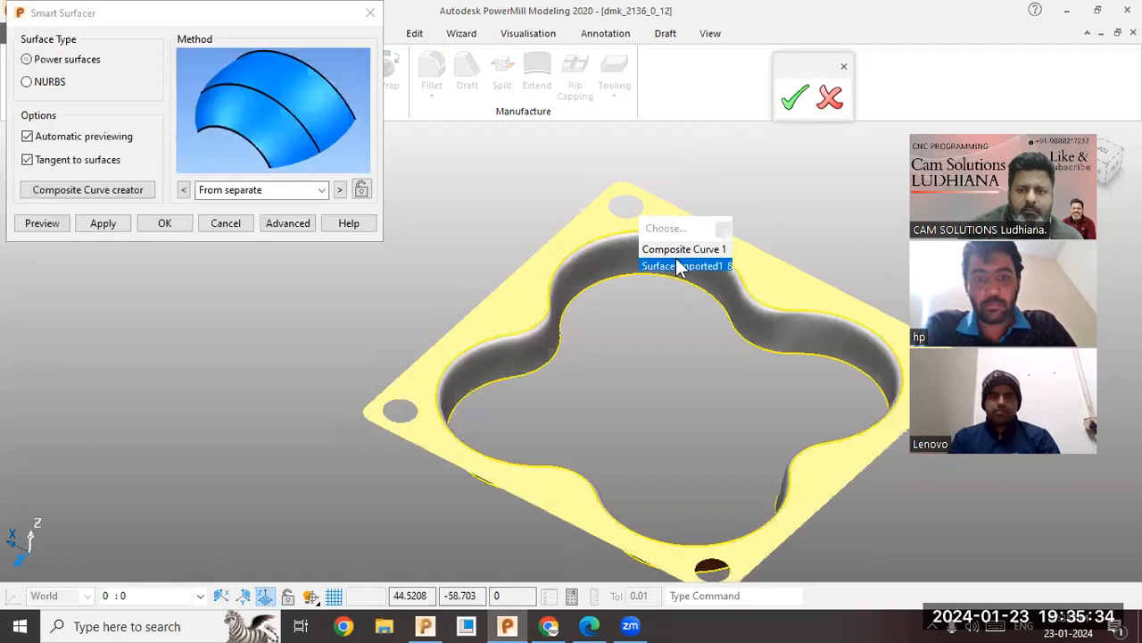
pyautogui.click(685, 250)
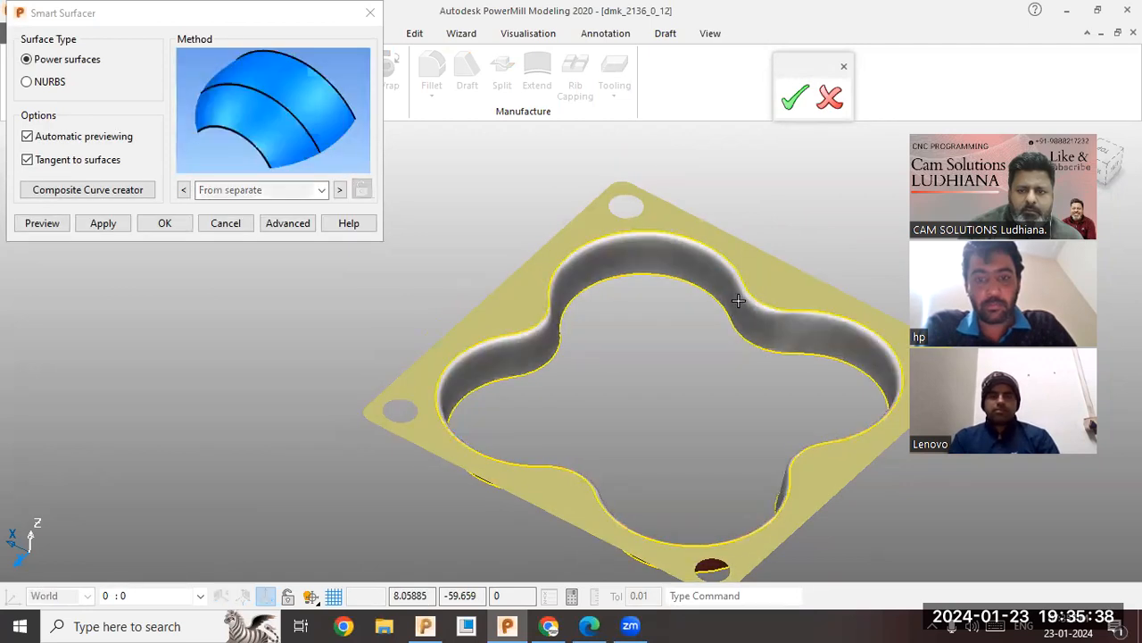
pyautogui.moveTo(665, 349); pyautogui.dragTo(486, 287, button='middle')
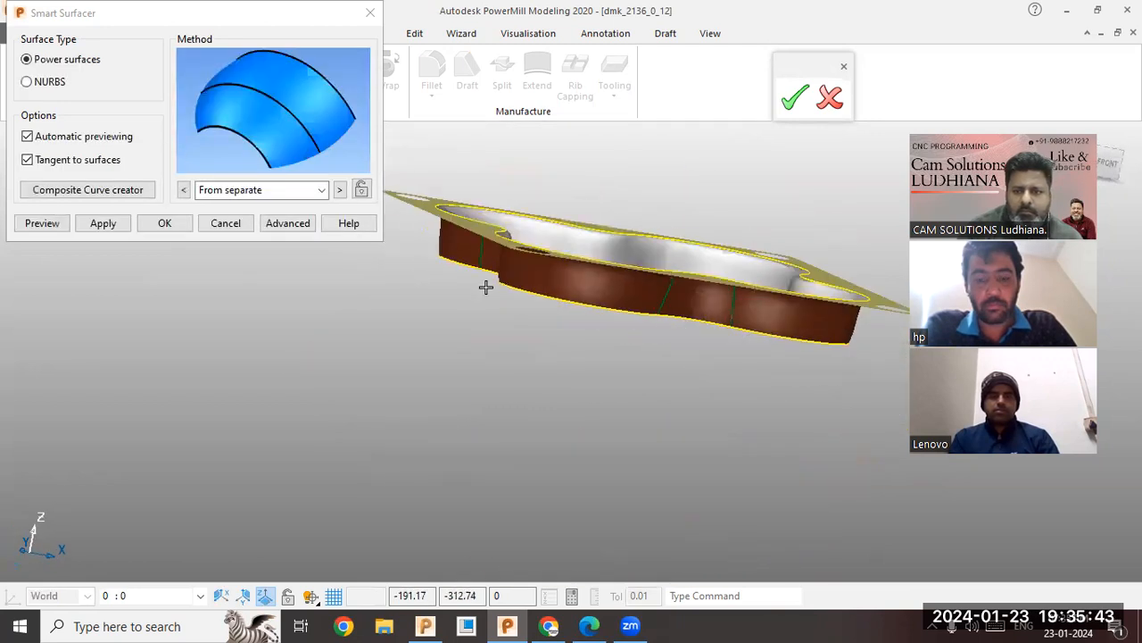
pyautogui.click(734, 312)
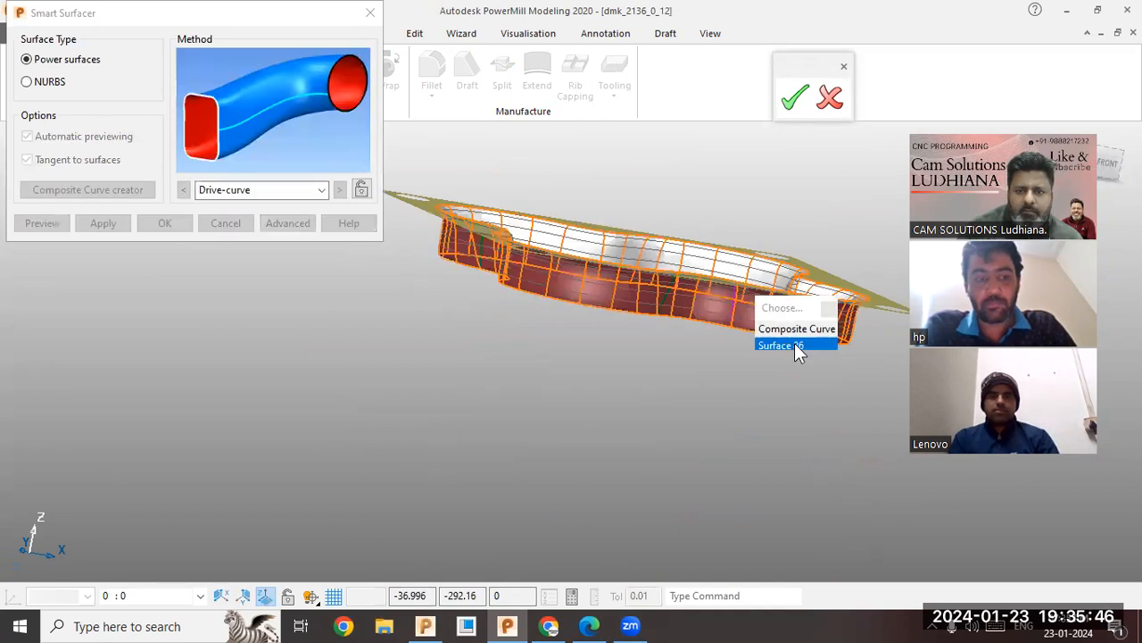
pyautogui.click(803, 330)
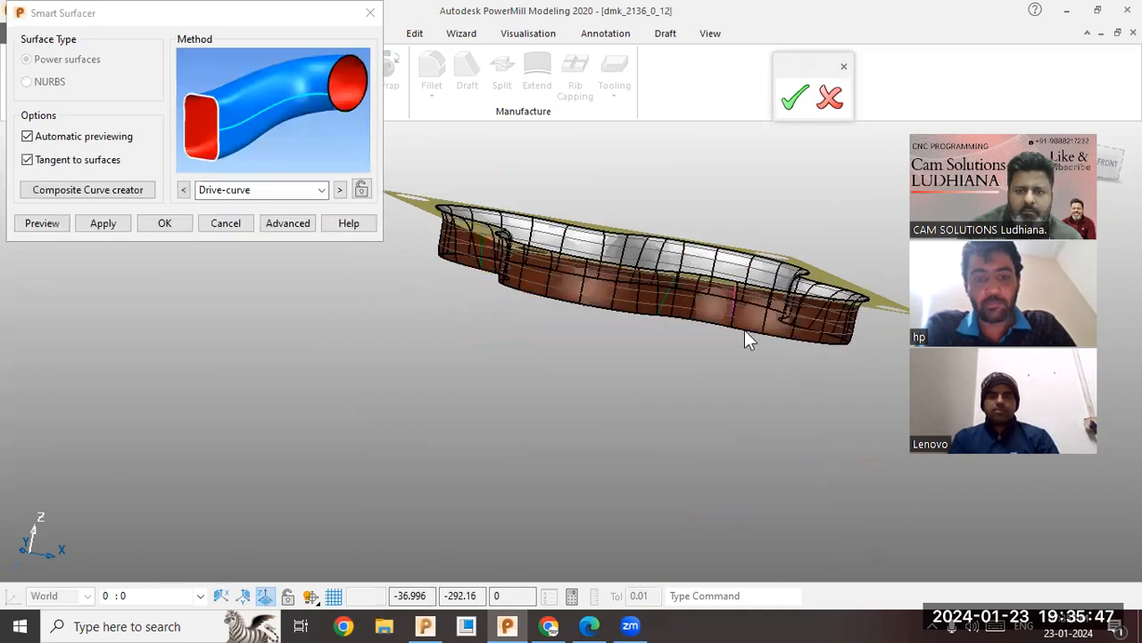
pyautogui.click(672, 298)
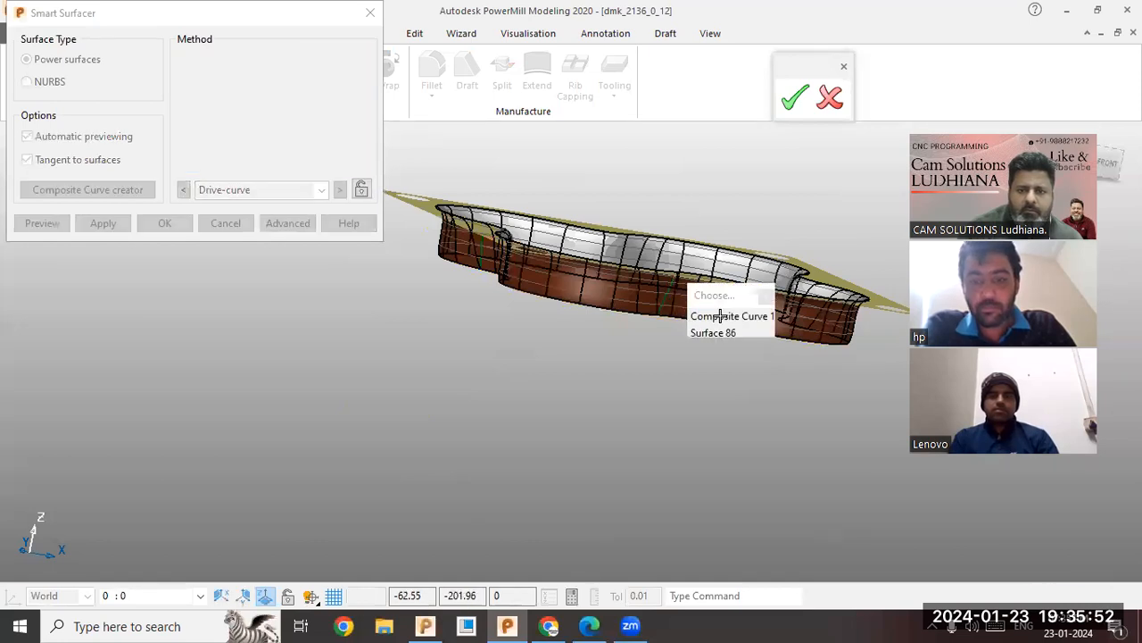
pyautogui.click(721, 317)
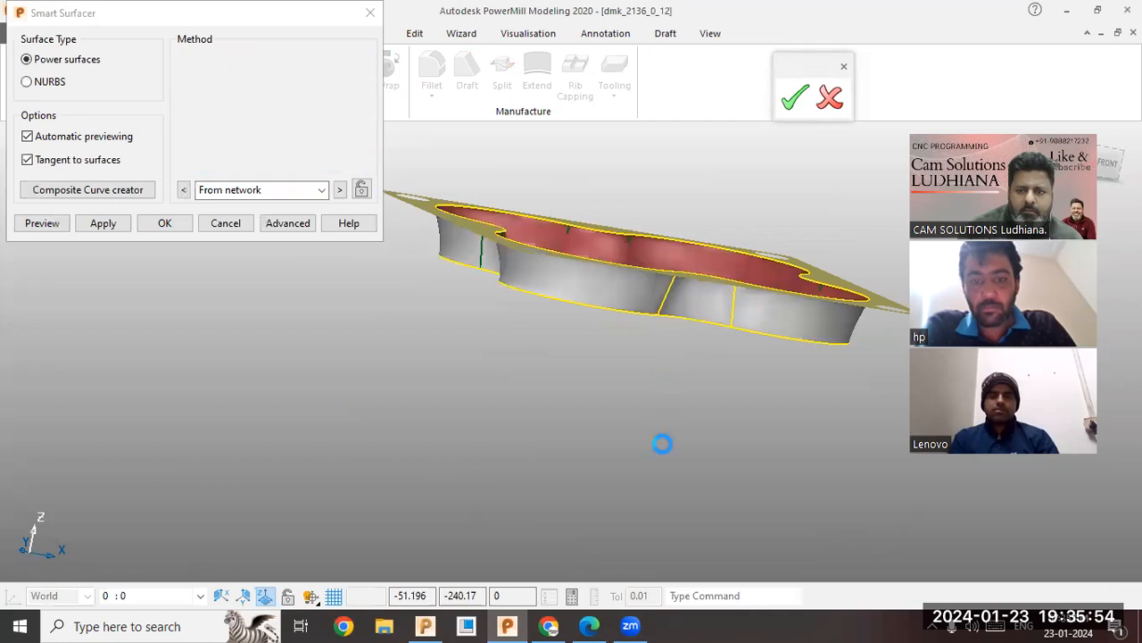
# - Add the pair of vertical composite curves at a second waist of the pocket wall to the surface network
pyautogui.moveTo(657, 432); pyautogui.dragTo(902, 269, button='middle')
pyautogui.moveTo(577, 277); pyautogui.dragTo(573, 268, button='middle')
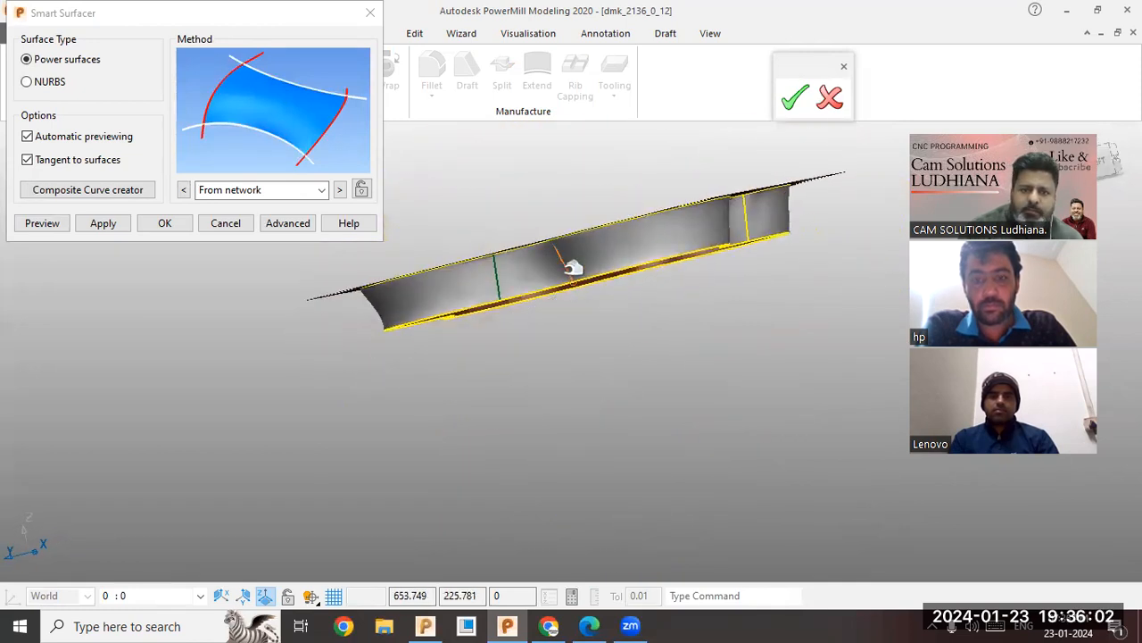
pyautogui.click(567, 266)
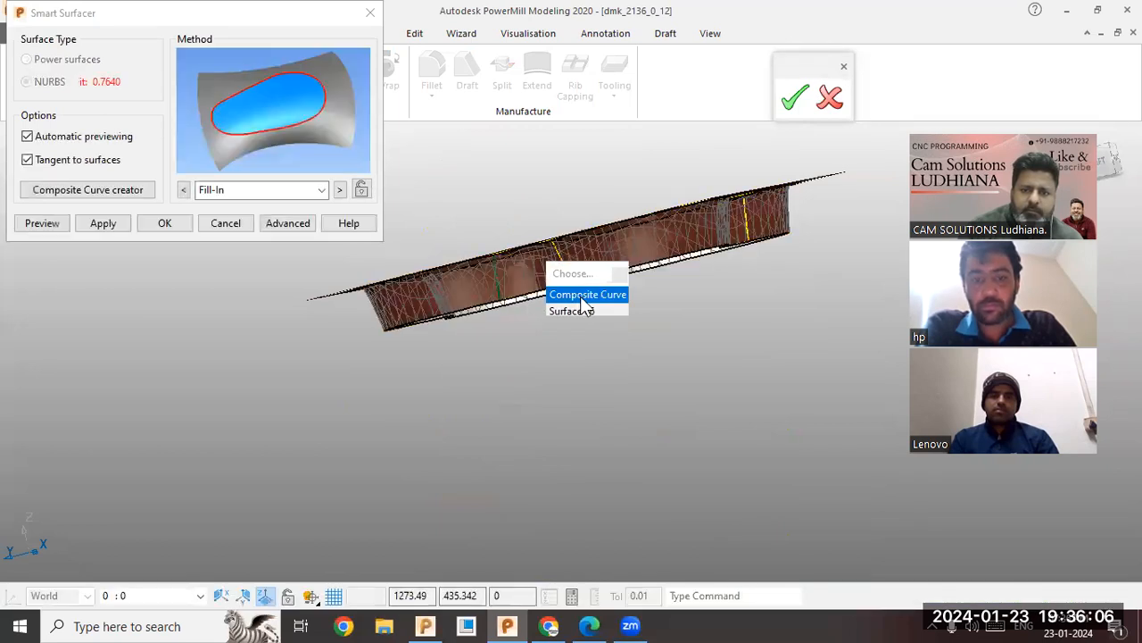
pyautogui.click(562, 298)
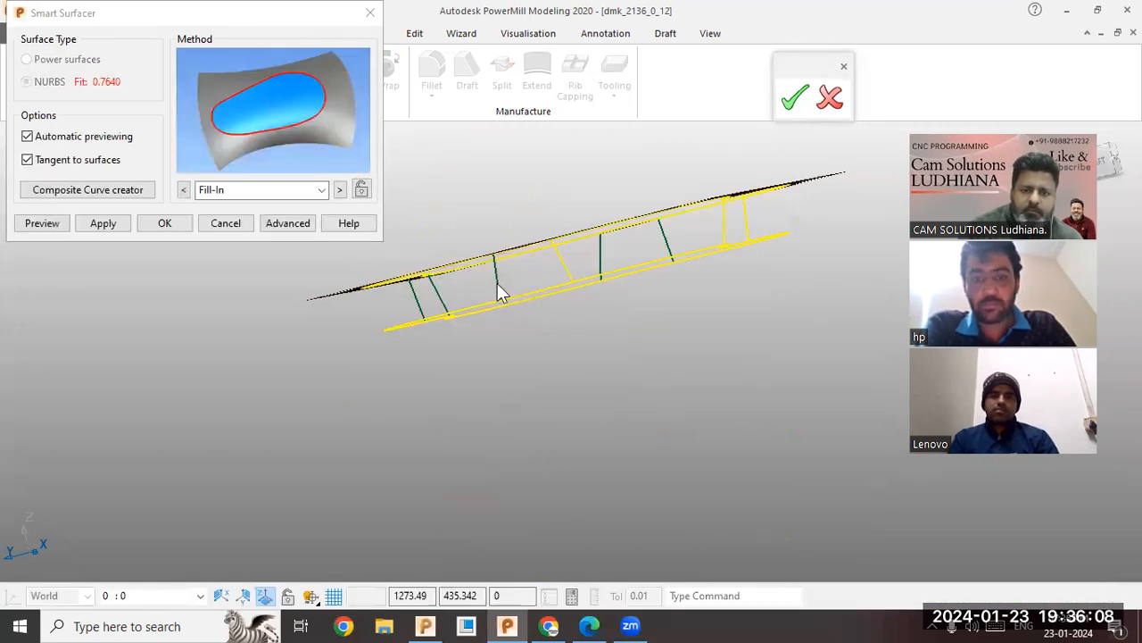
pyautogui.click(495, 283)
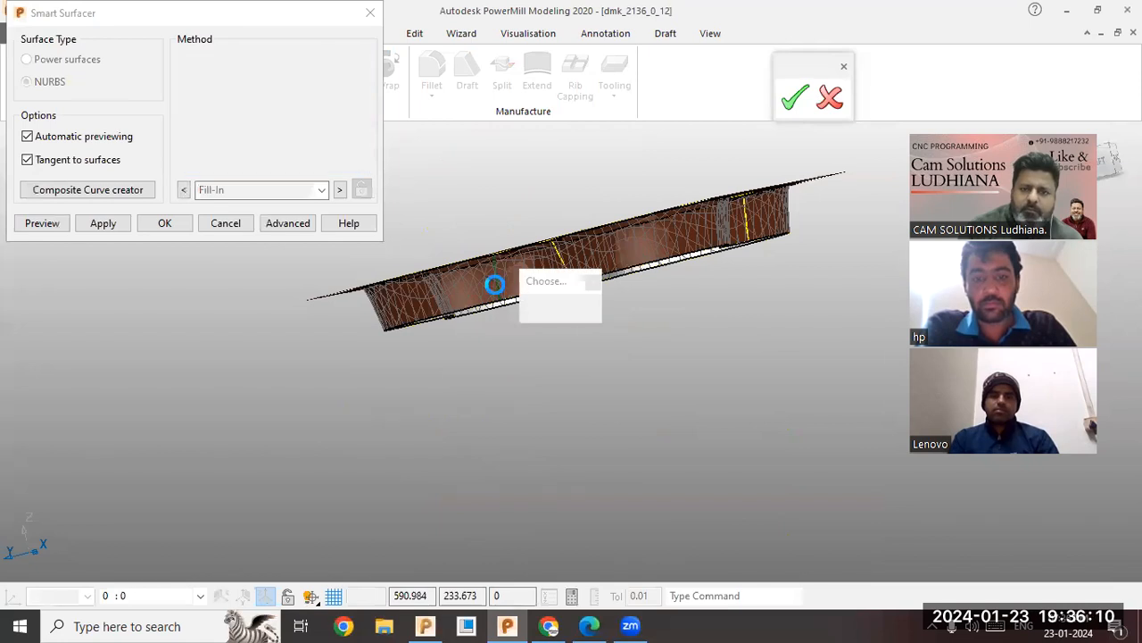
pyautogui.click(546, 301)
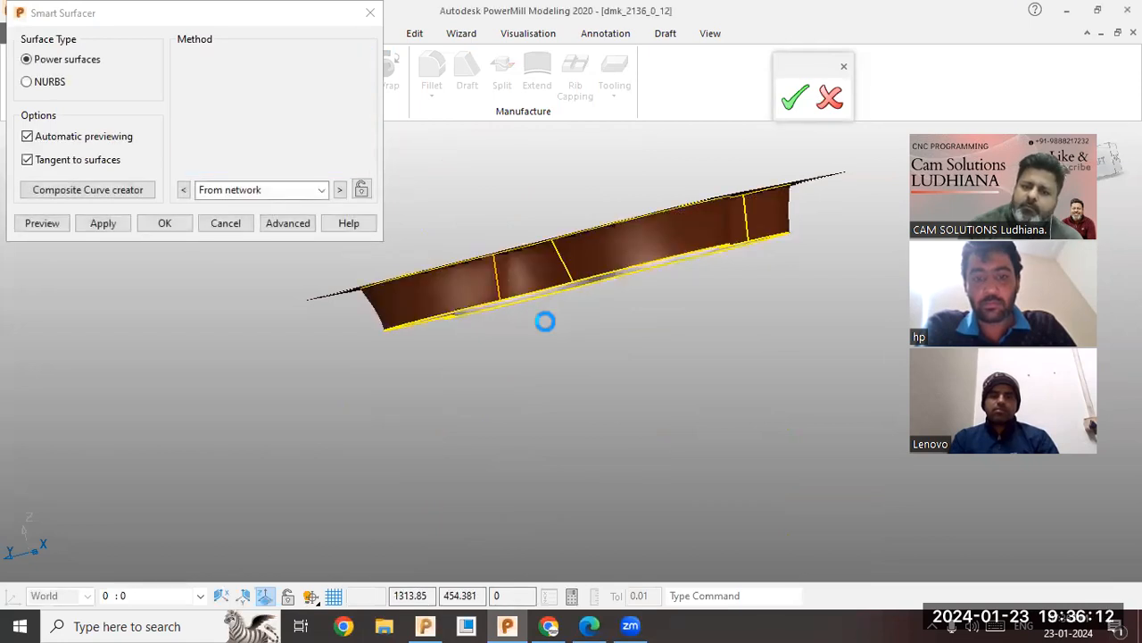
# - Include the two vertical composite curves at the third waist of the pocket wall in the network
pyautogui.moveTo(543, 326); pyautogui.dragTo(487, 241, button='middle')
pyautogui.click(529, 228)
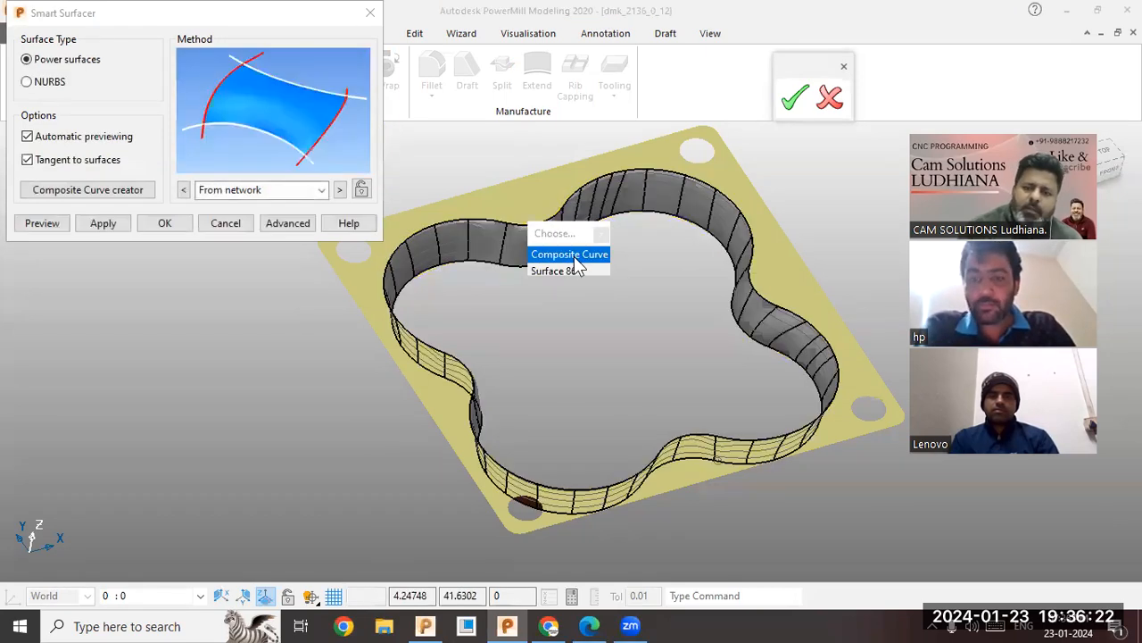
pyautogui.click(574, 255)
pyautogui.moveTo(659, 265); pyautogui.dragTo(683, 441, button='middle')
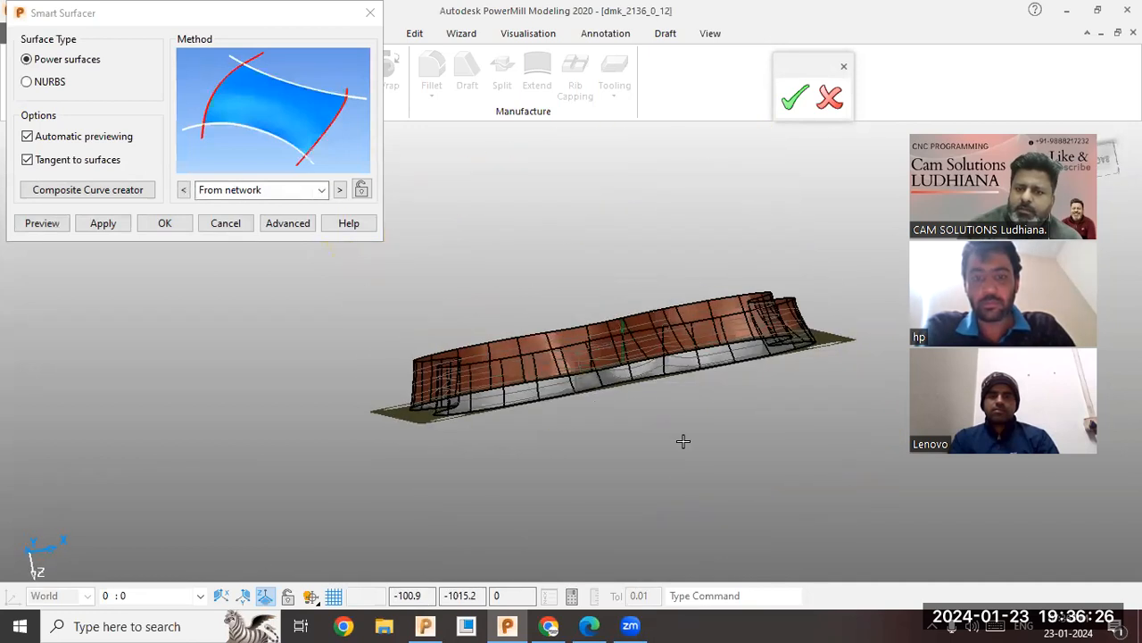
pyautogui.click(623, 353)
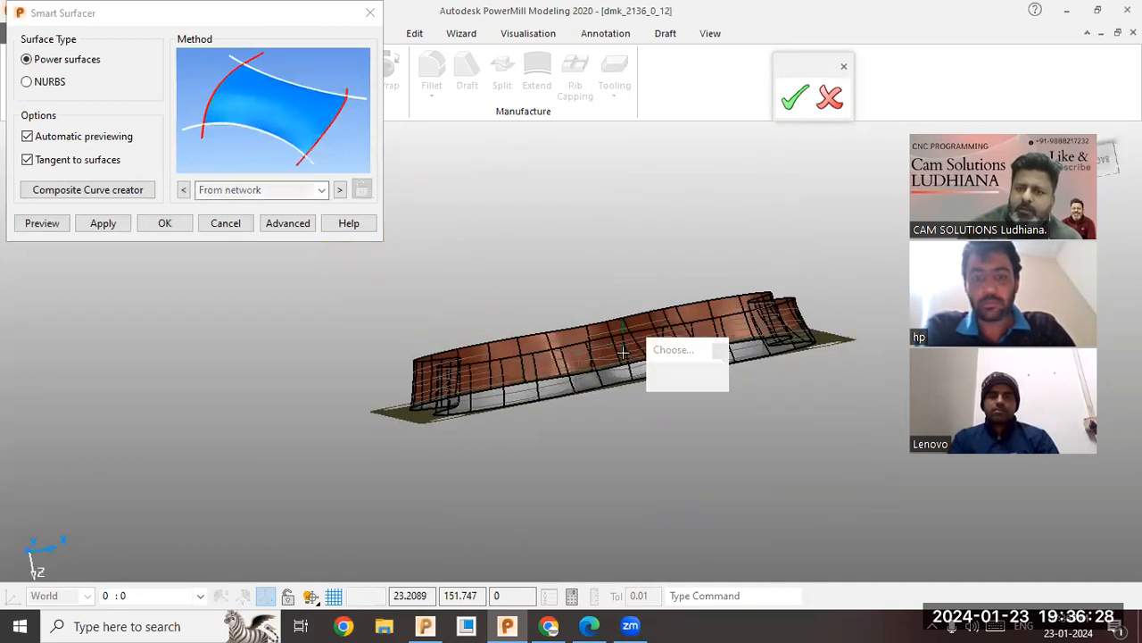
pyautogui.click(686, 373)
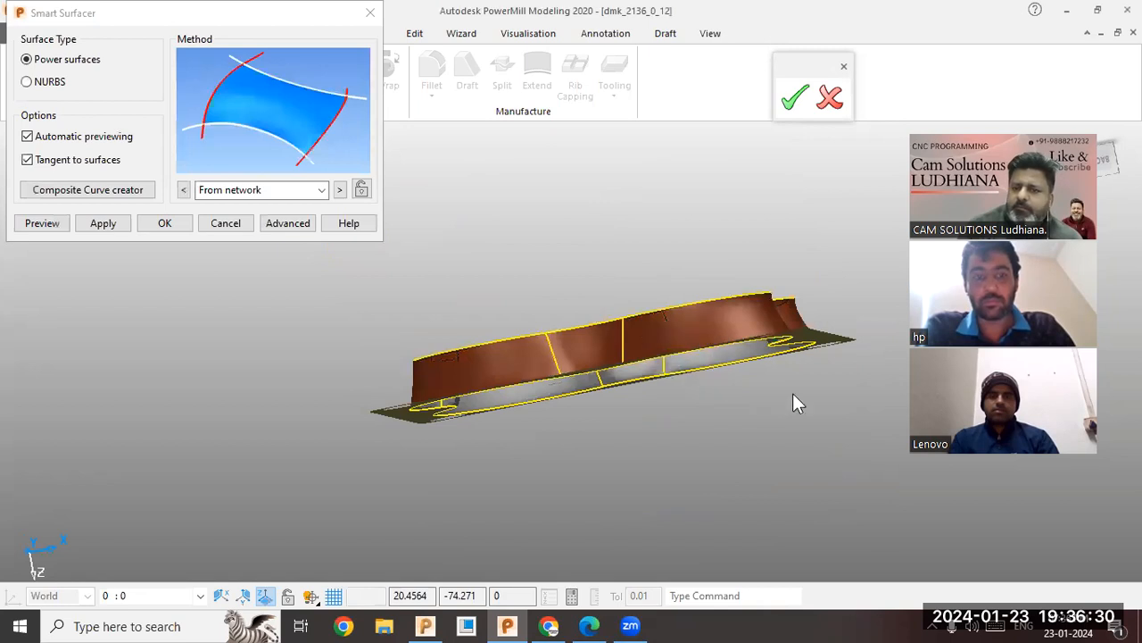
# - Select the last two vertical composite curves on the pocket wall to complete the network selection
pyautogui.moveTo(672, 478); pyautogui.dragTo(681, 423, button='middle')
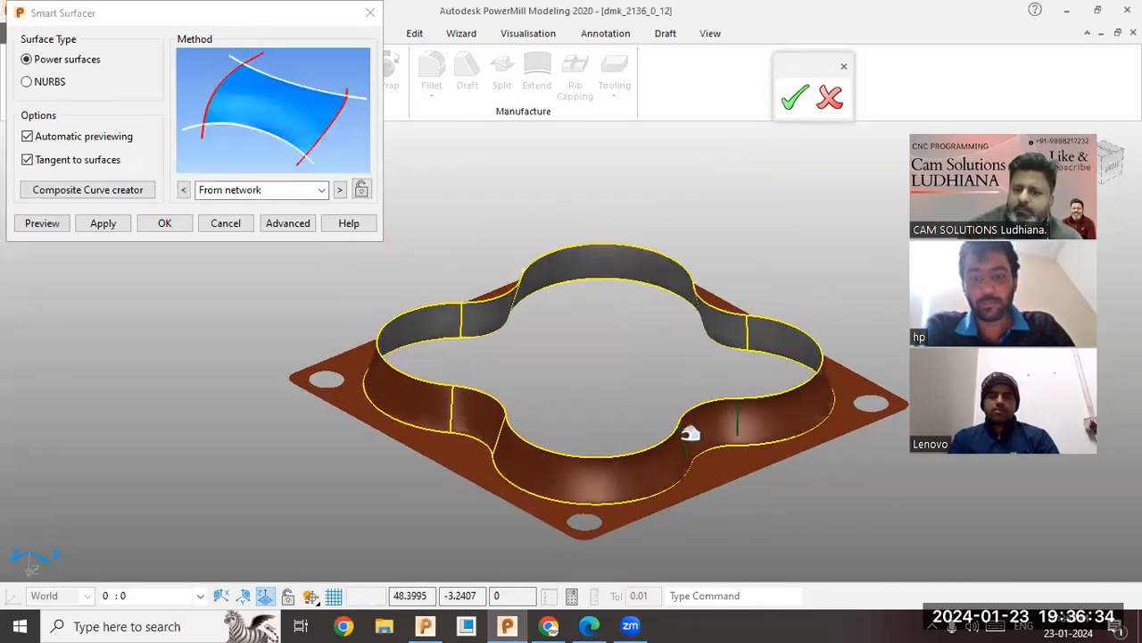
pyautogui.click(726, 423)
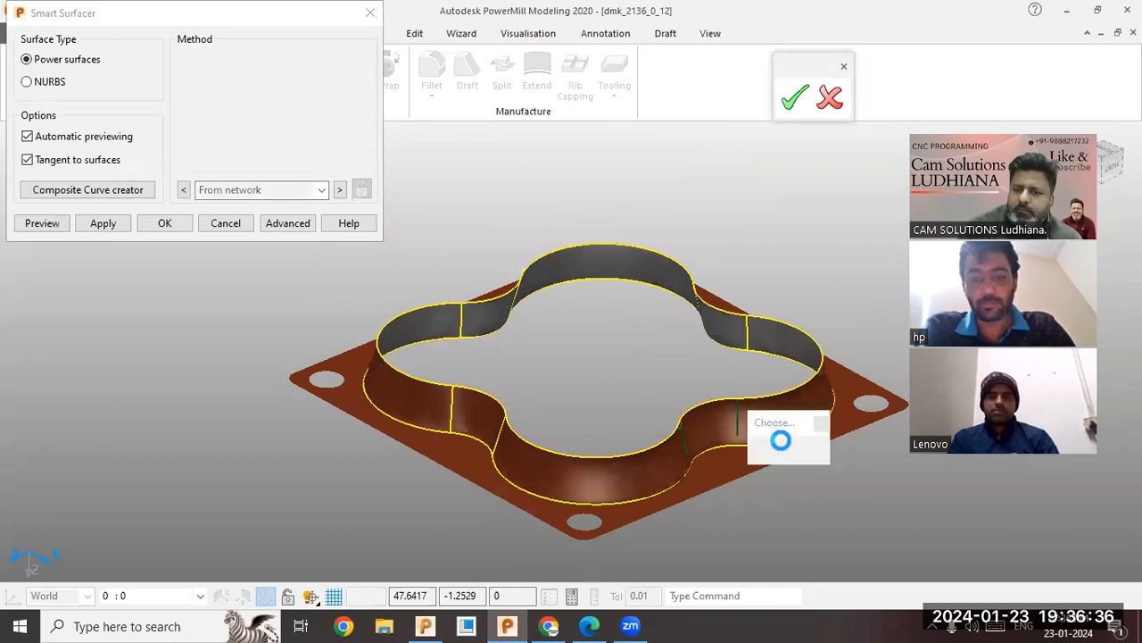
pyautogui.click(757, 445)
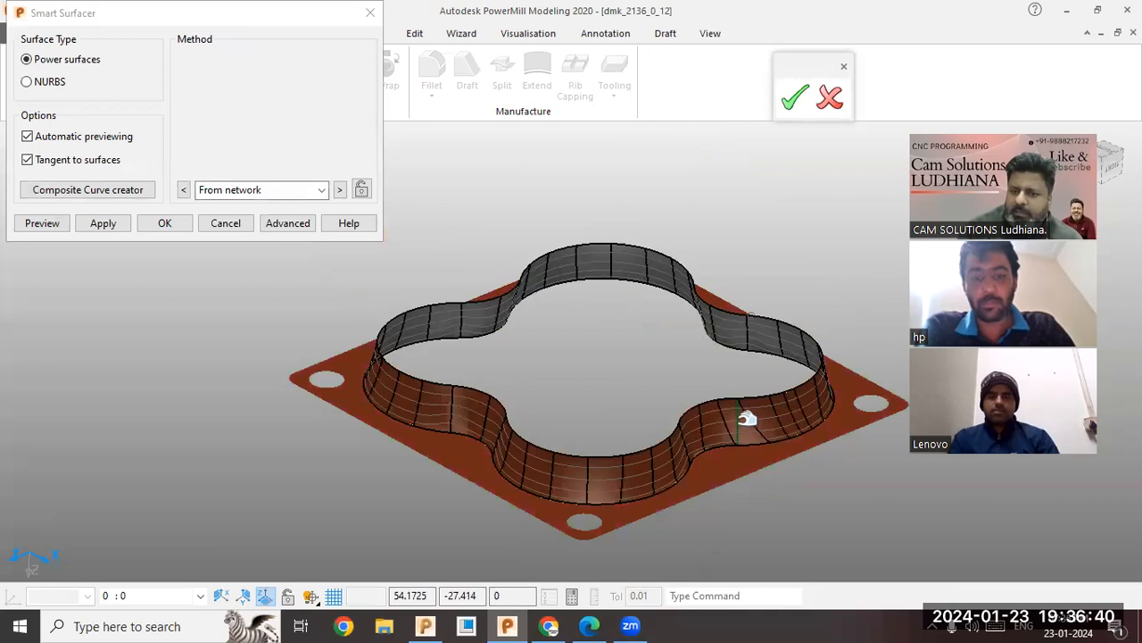
pyautogui.click(746, 420)
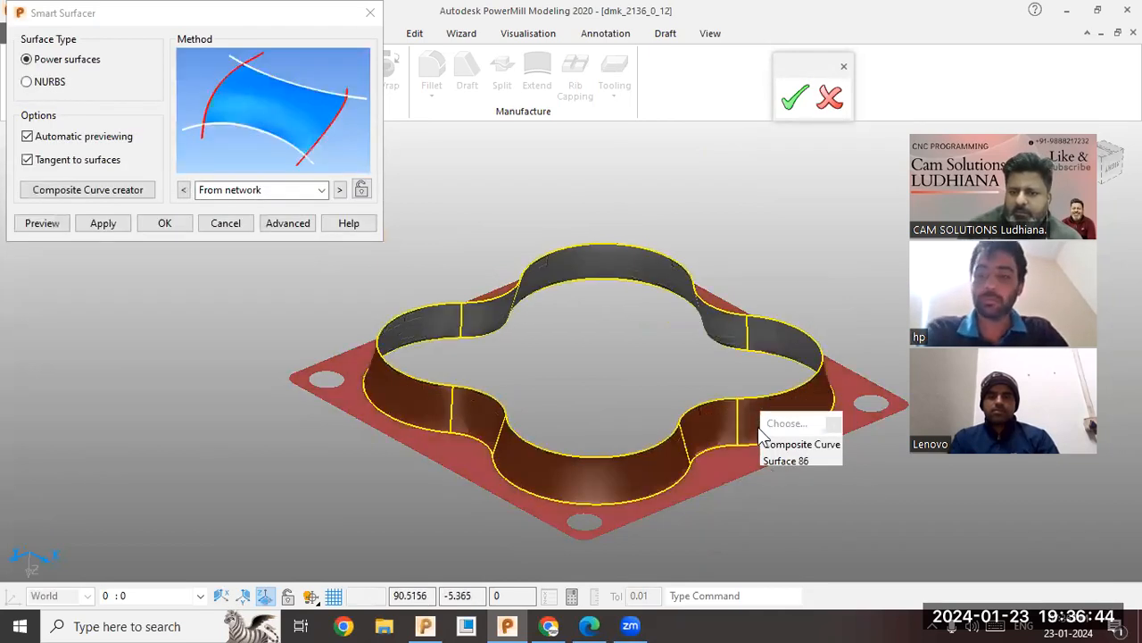
pyautogui.click(820, 444)
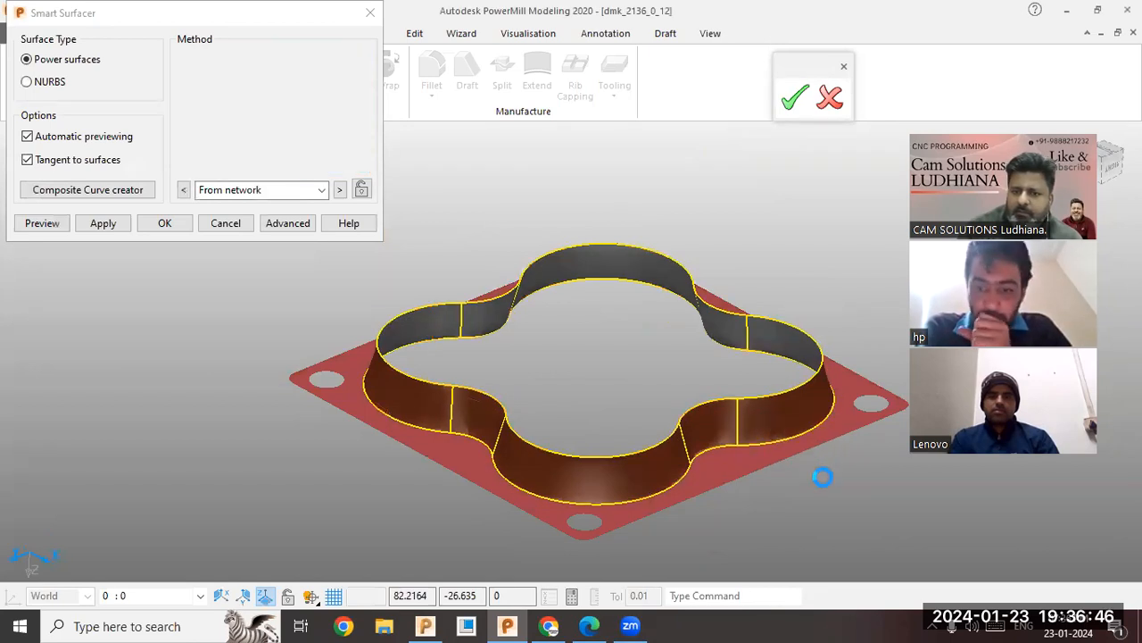
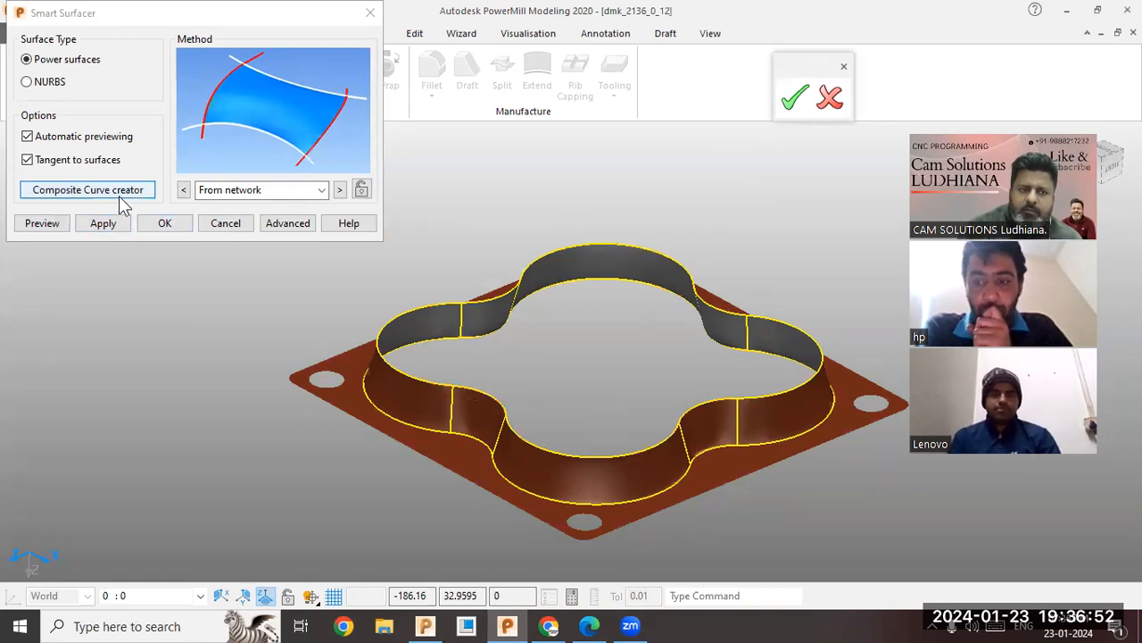
# - Turn off tangency to surfaces, compare the NURBS and Power surfaces previews, and set the surface type to NURBS
pyautogui.click(76, 161)
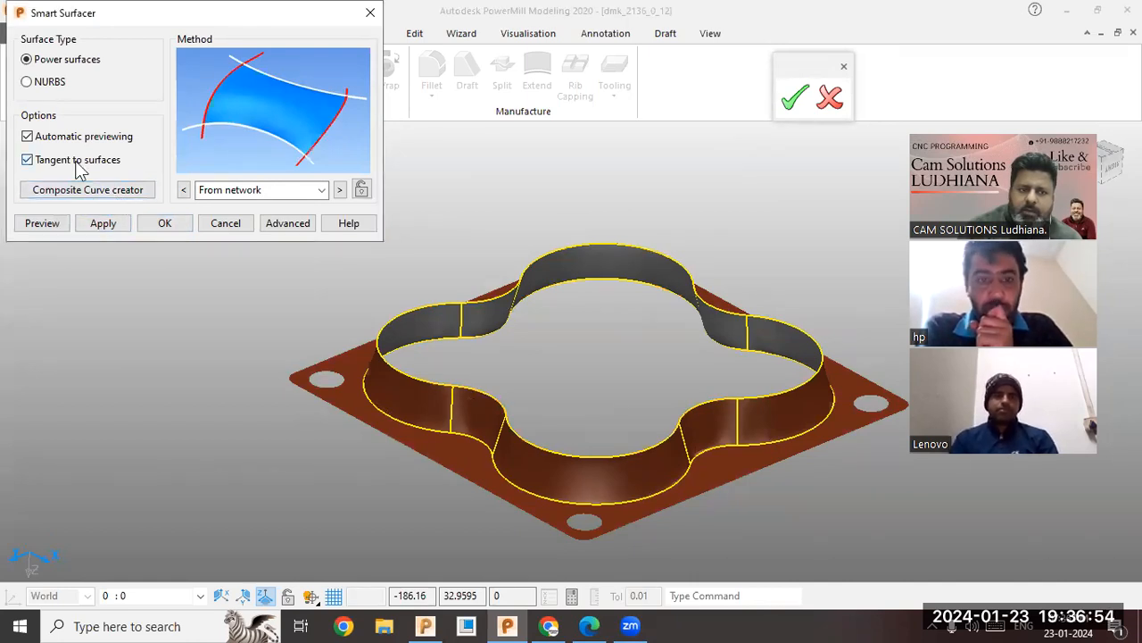
pyautogui.click(77, 163)
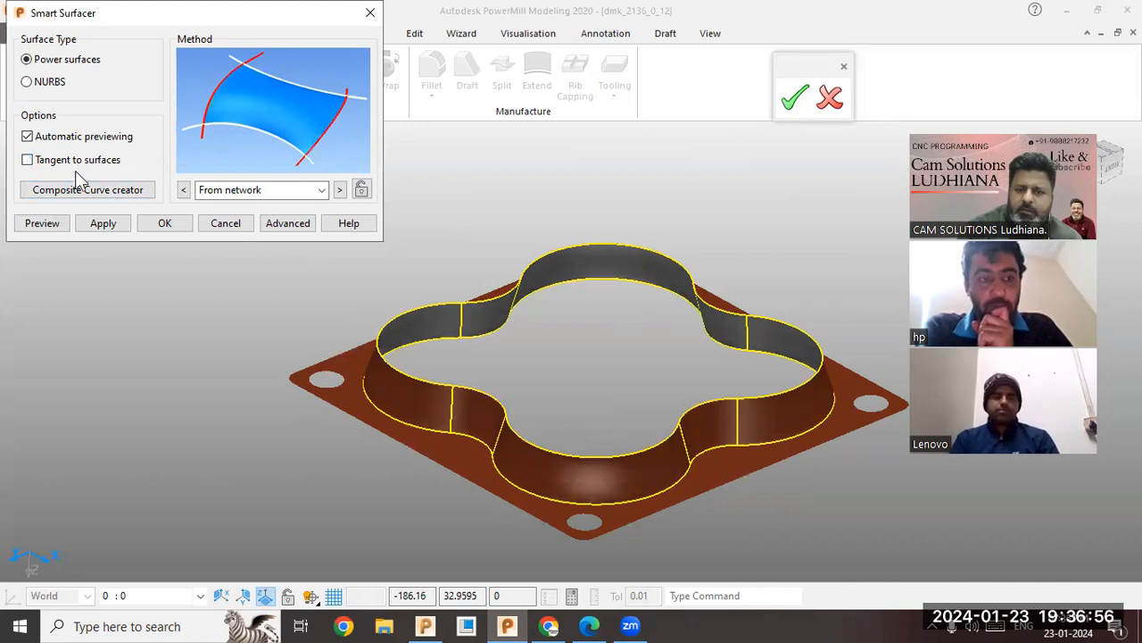
pyautogui.moveTo(461, 431); pyautogui.dragTo(676, 359, button='middle')
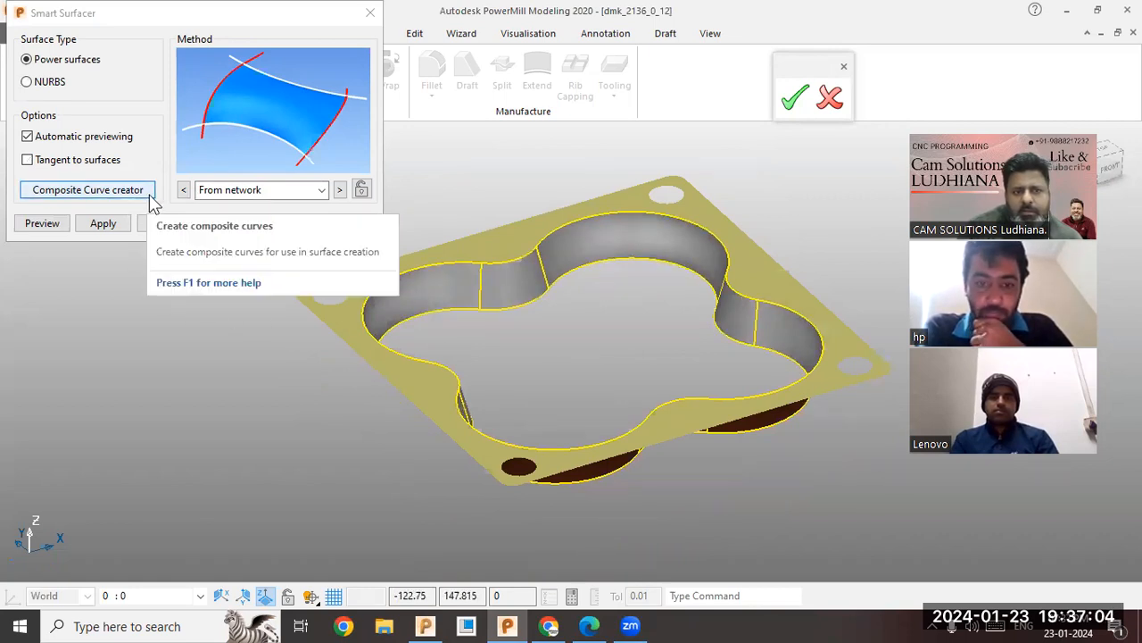
pyautogui.click(53, 83)
pyautogui.click(52, 85)
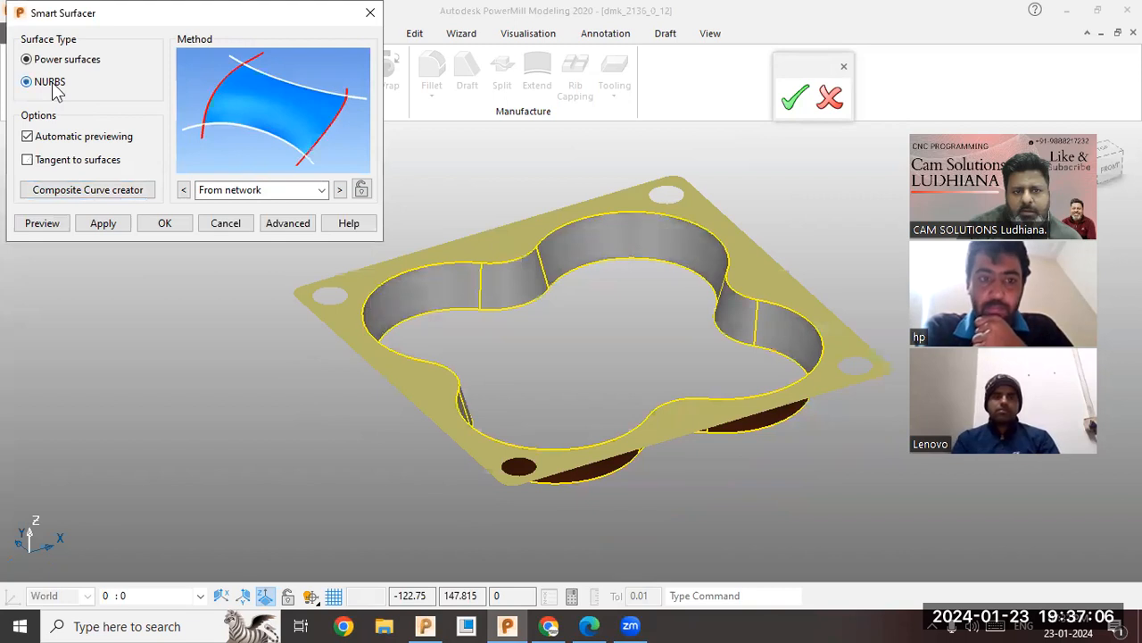
pyautogui.moveTo(420, 294); pyautogui.dragTo(512, 442, button='middle')
pyautogui.click(52, 61)
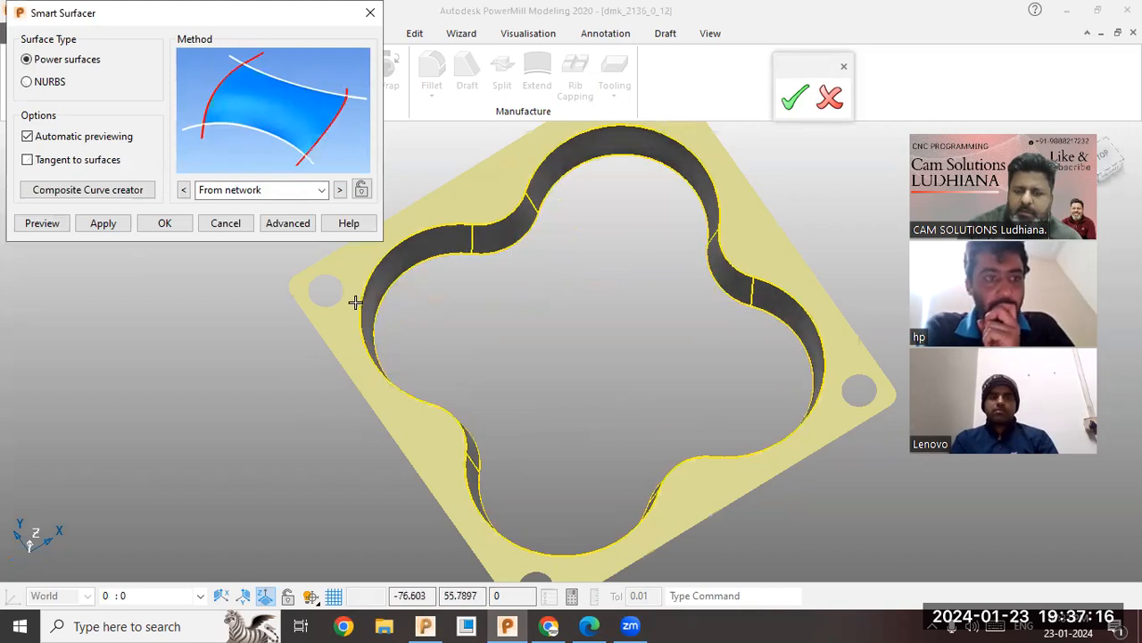
pyautogui.click(47, 82)
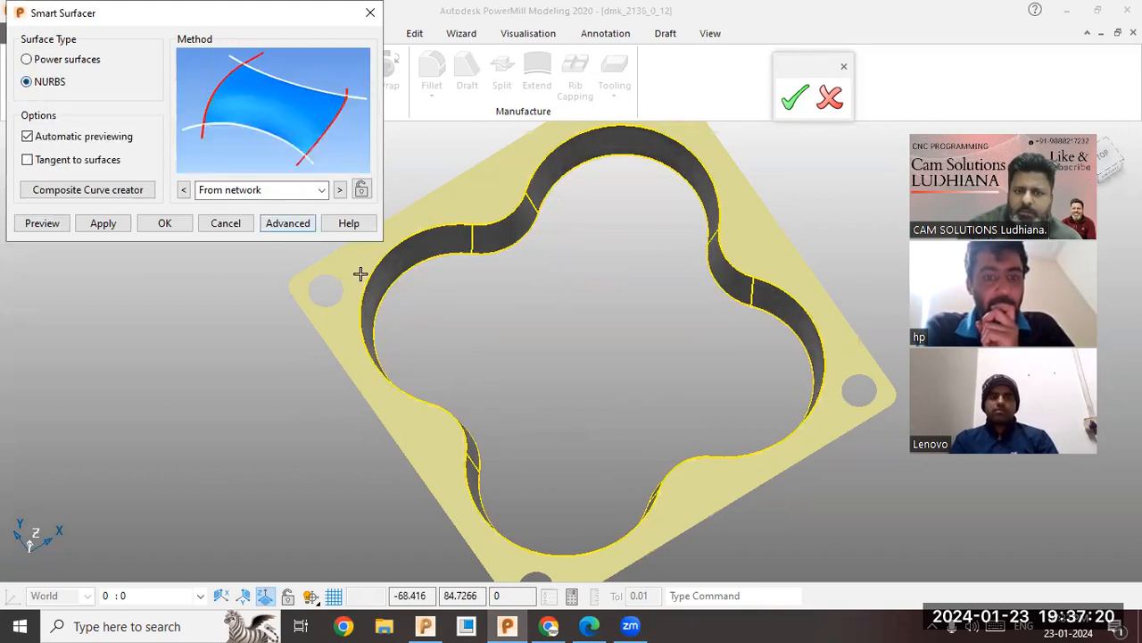
pyautogui.moveTo(538, 357); pyautogui.dragTo(570, 338, button='middle')
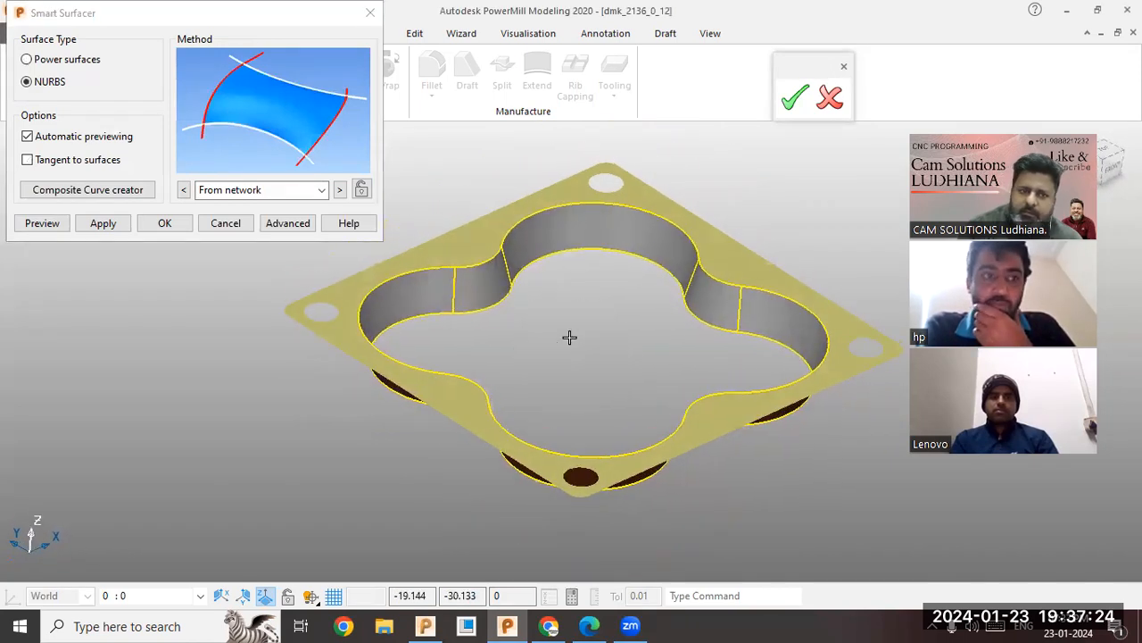
# - Create the pocket wall surface from the network and accept the modelling session to return to PowerMill Ultimate
pyautogui.click(165, 223)
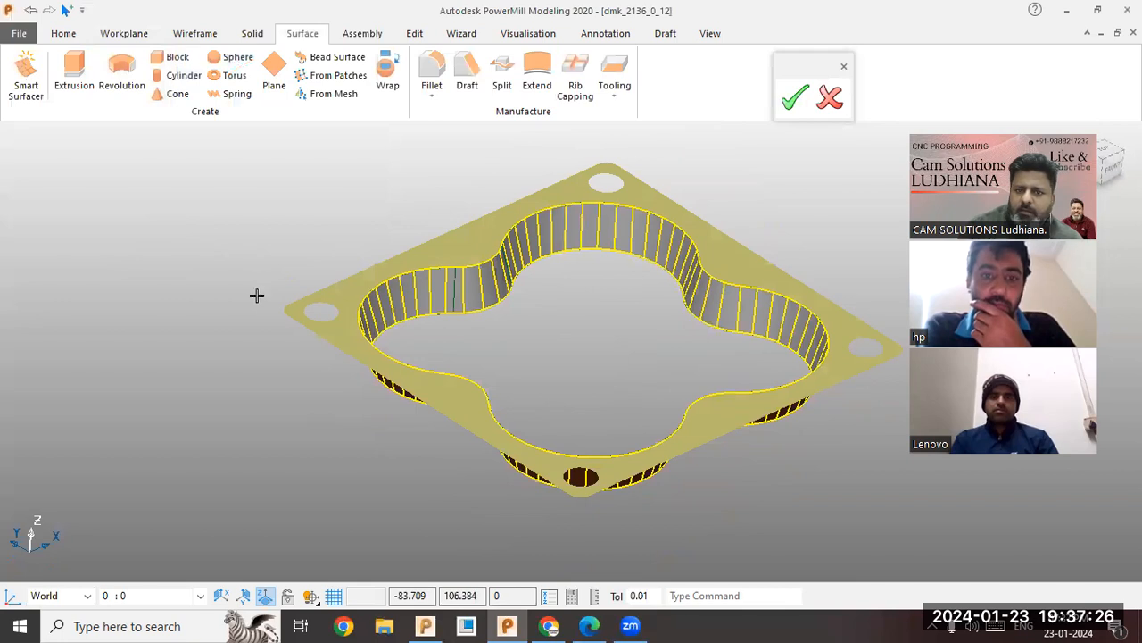
pyautogui.moveTo(615, 344); pyautogui.dragTo(691, 330, button='middle')
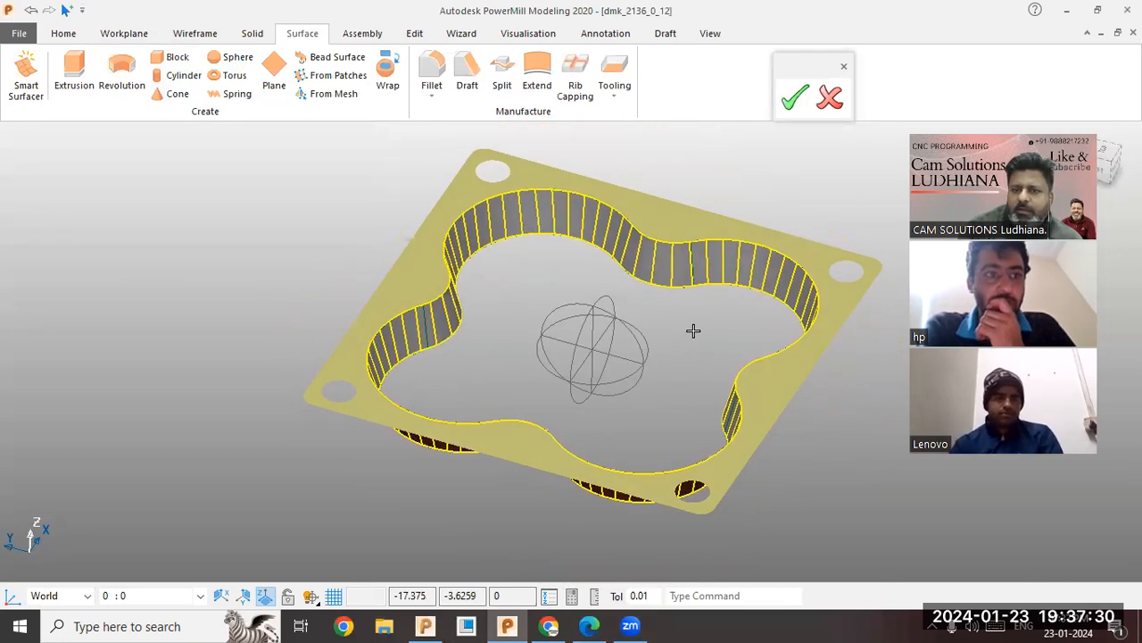
pyautogui.click(796, 99)
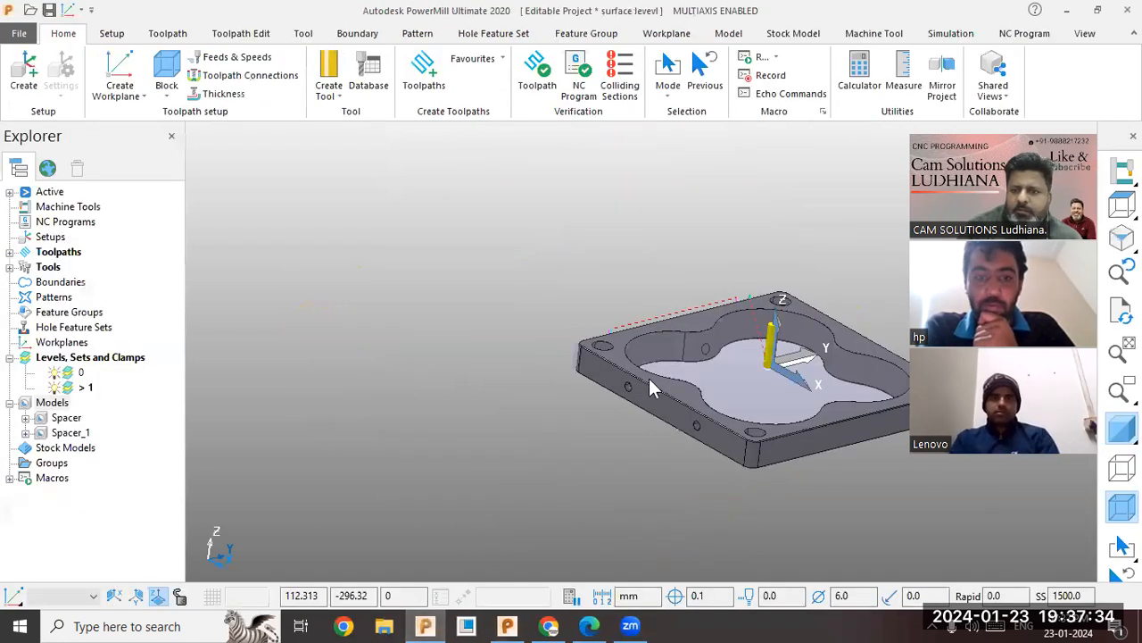
# - Open the settings of swarf finishing toolpath 2 for editing and recalculate it with the existing parameters
pyautogui.scroll(2, 750, 317)
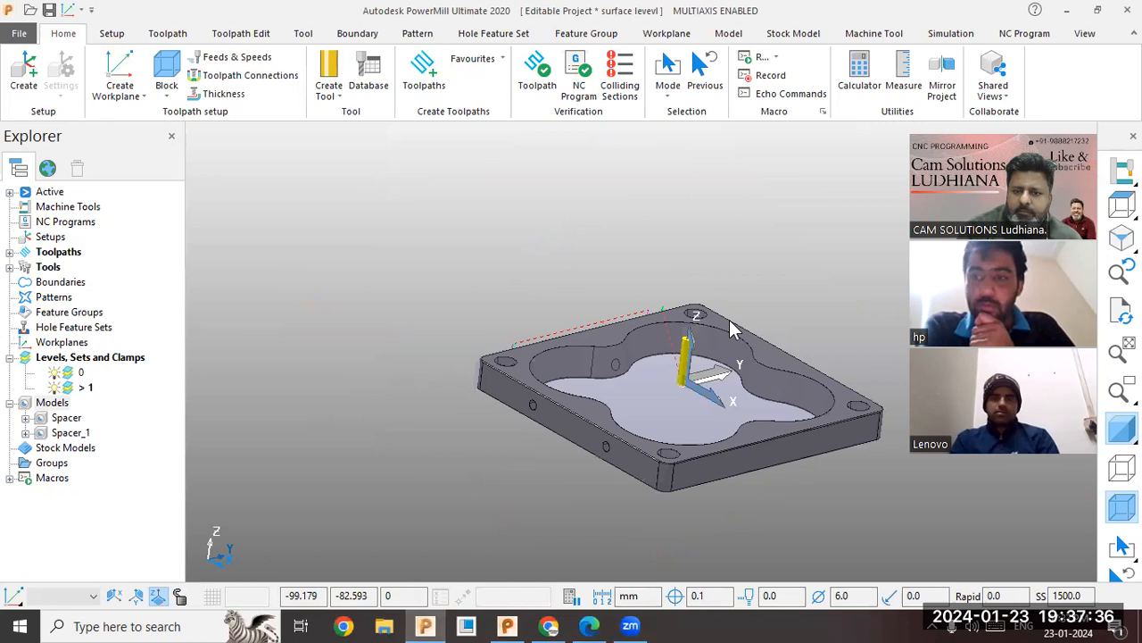
pyautogui.scroll(2, 596, 363)
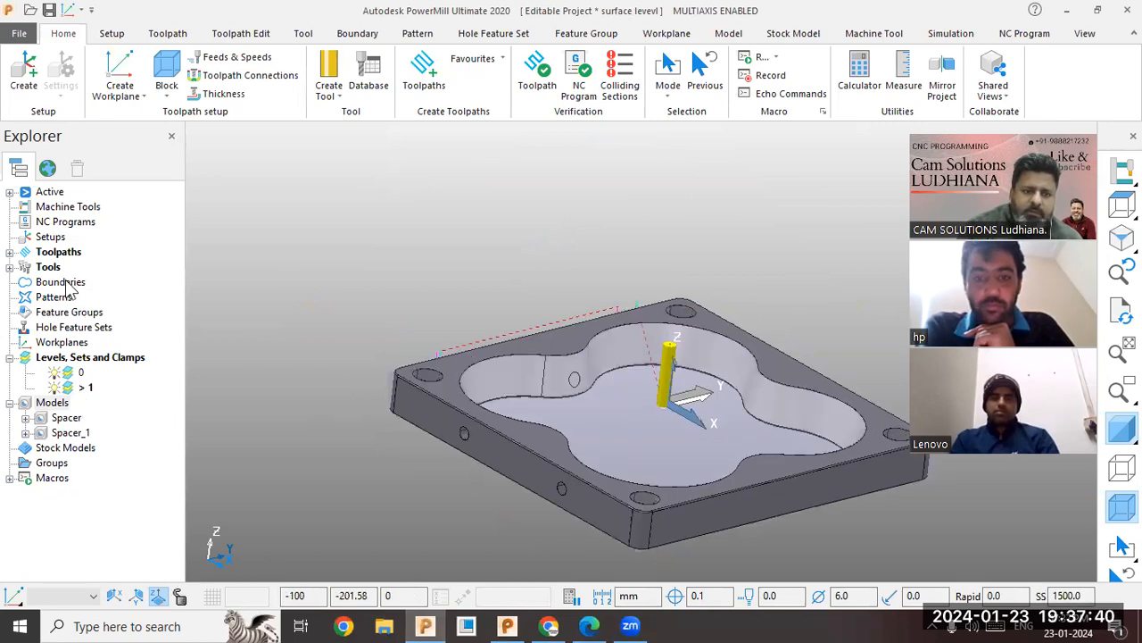
pyautogui.click(10, 252)
pyautogui.rightClick(78, 282)
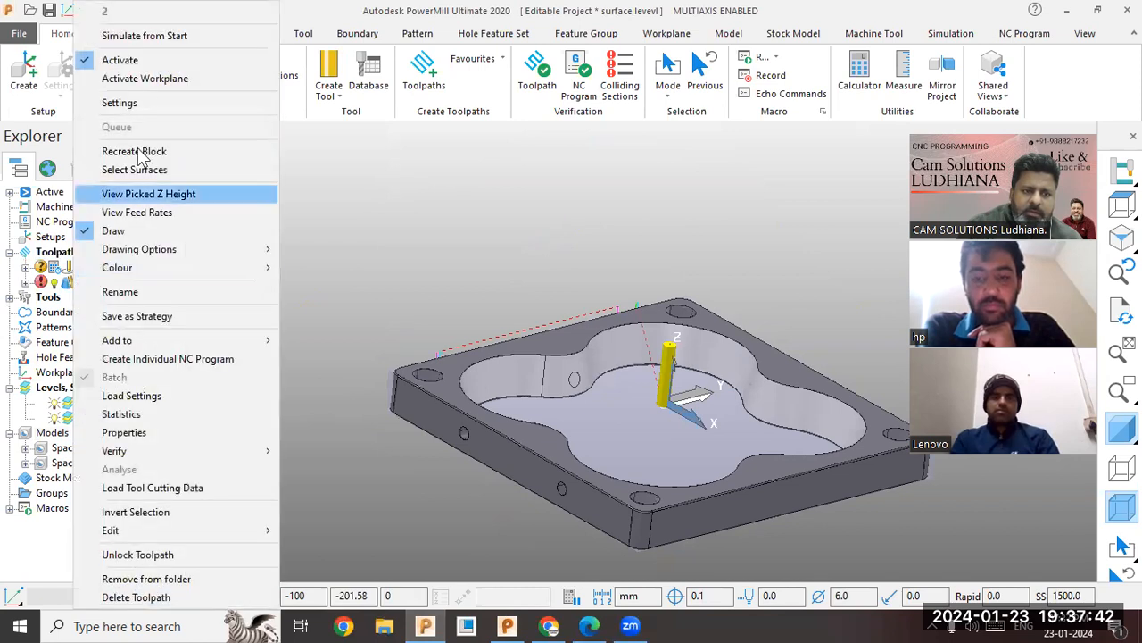
pyautogui.click(142, 101)
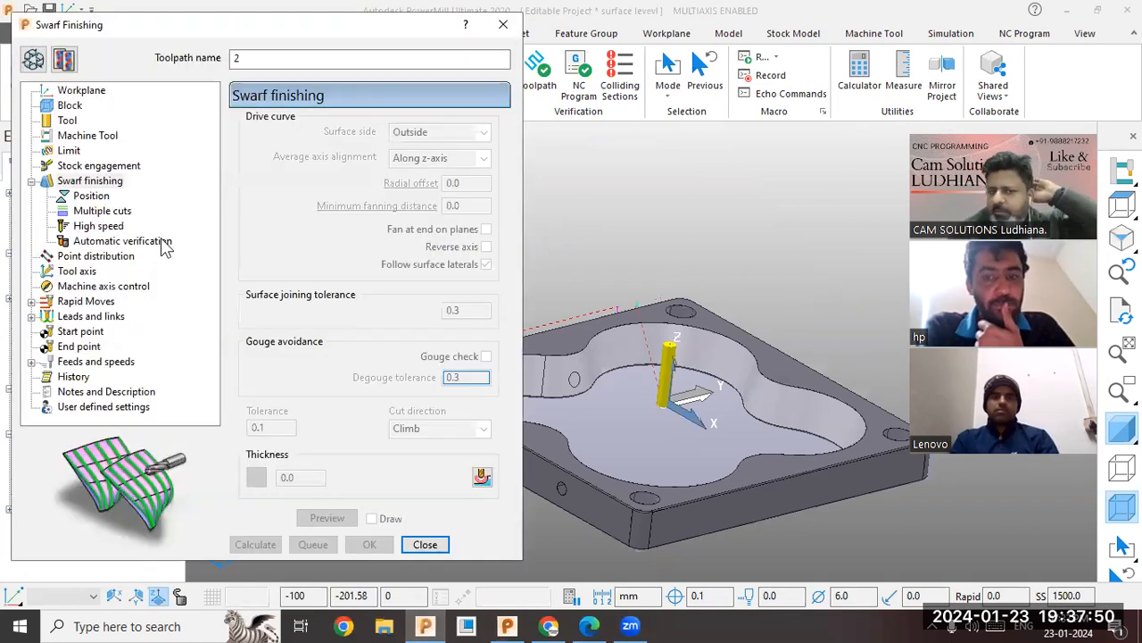
pyautogui.click(36, 63)
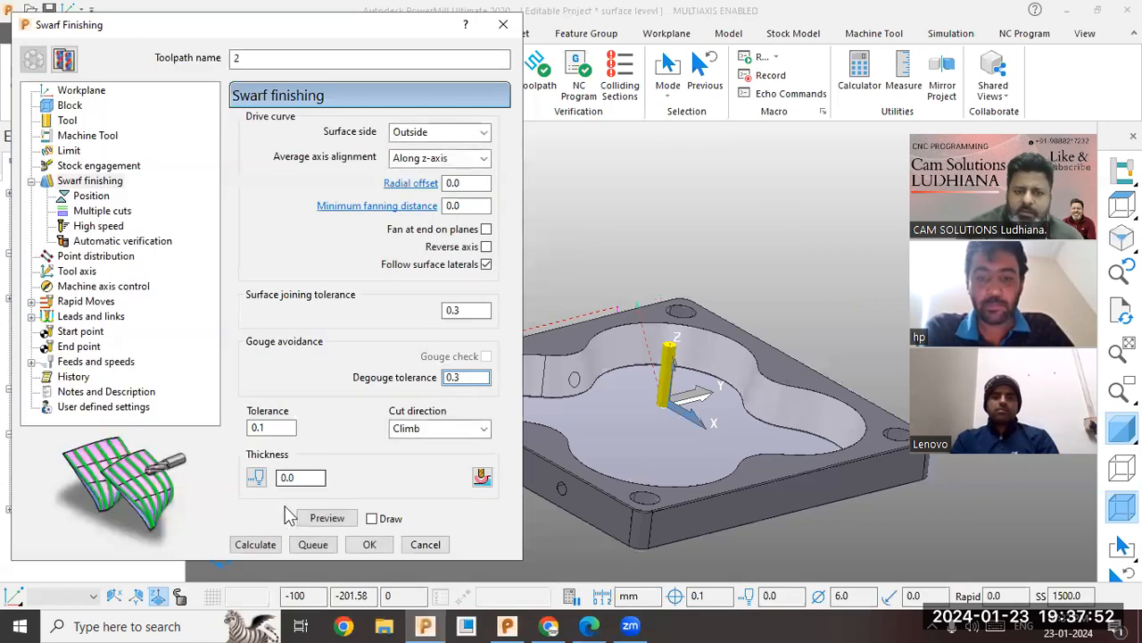
pyautogui.click(268, 548)
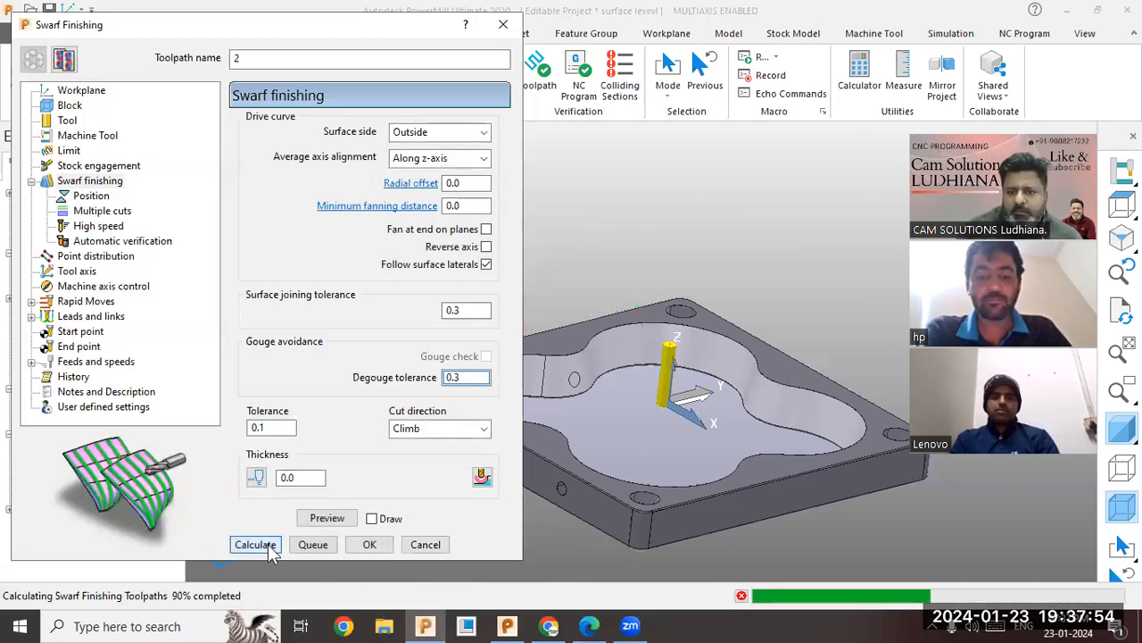
# - Draw a preview of toolpath 2 on the pocket wall, keeping the surface side set to Outside
pyautogui.click(371, 519)
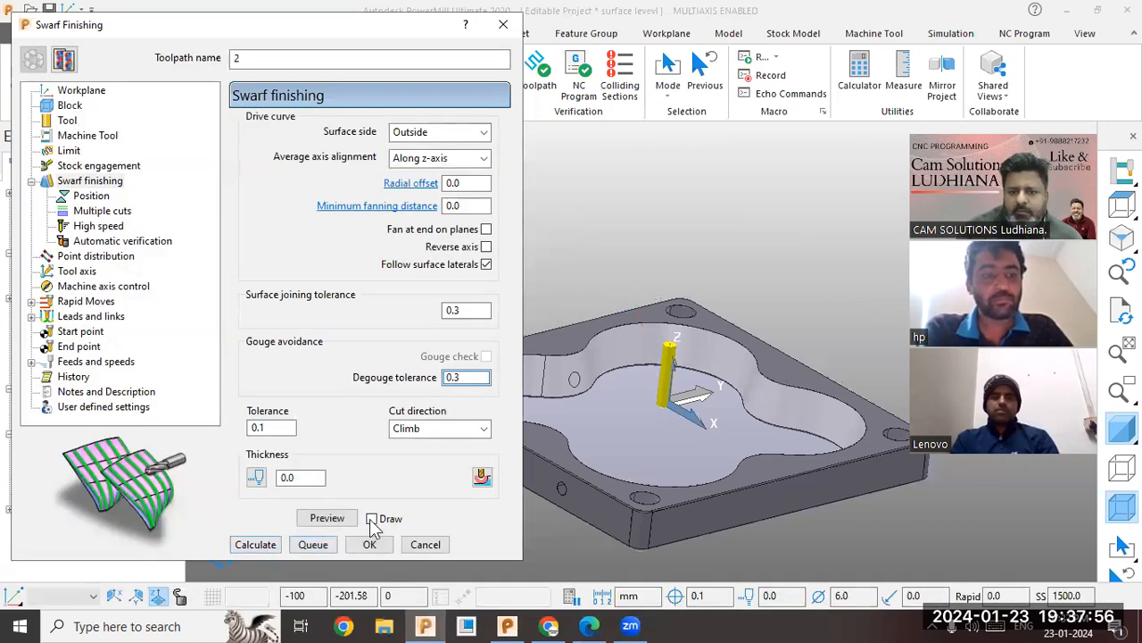
pyautogui.click(330, 521)
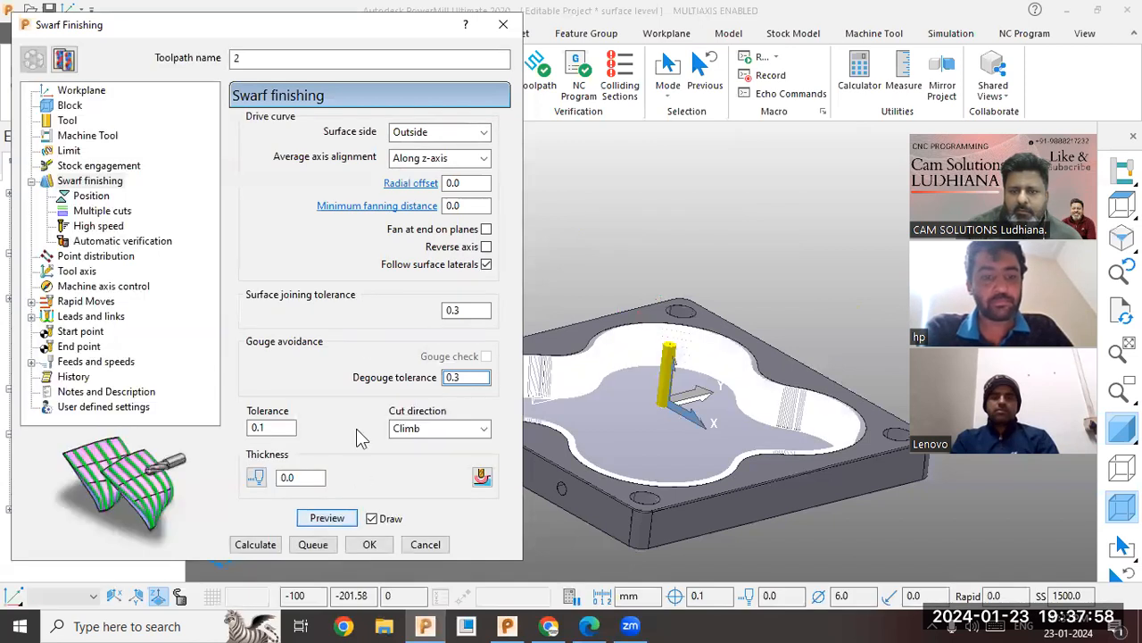
pyautogui.click(429, 134)
pyautogui.click(423, 143)
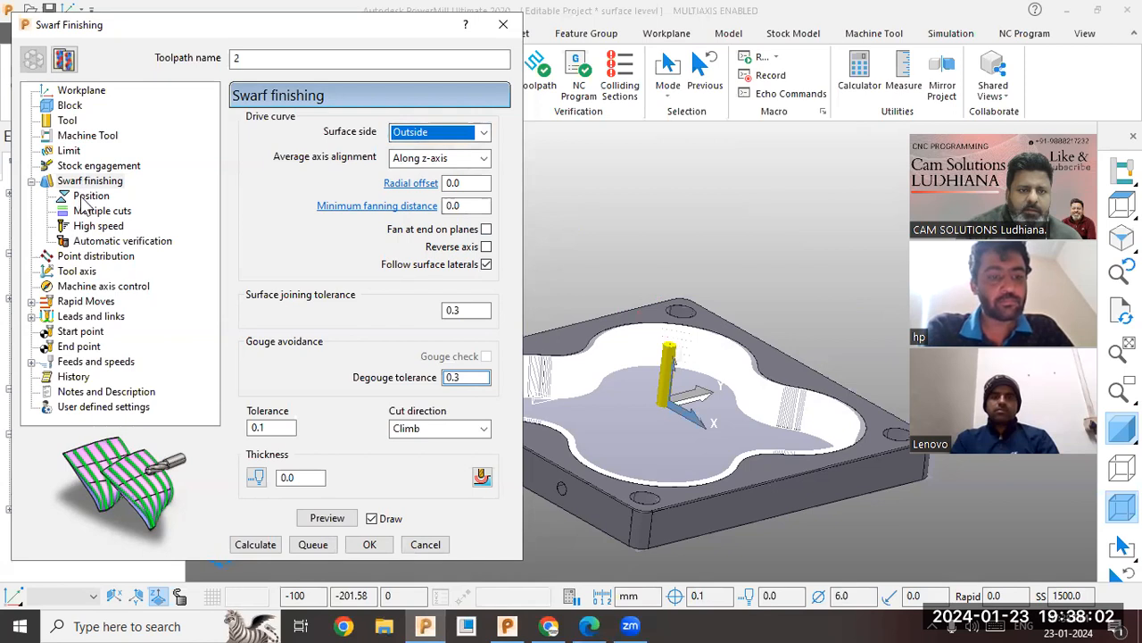
# - Set the lower limit's base position to Bottom and calculate the swarf toolpath
pyautogui.click(90, 197)
pyautogui.click(442, 151)
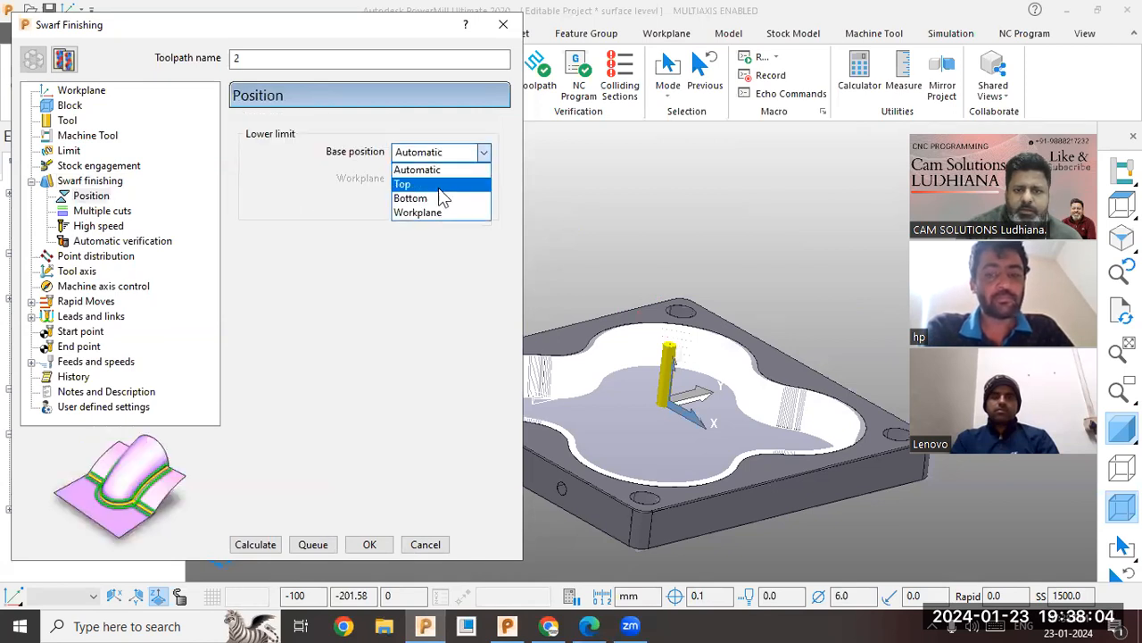
pyautogui.click(438, 199)
pyautogui.click(249, 544)
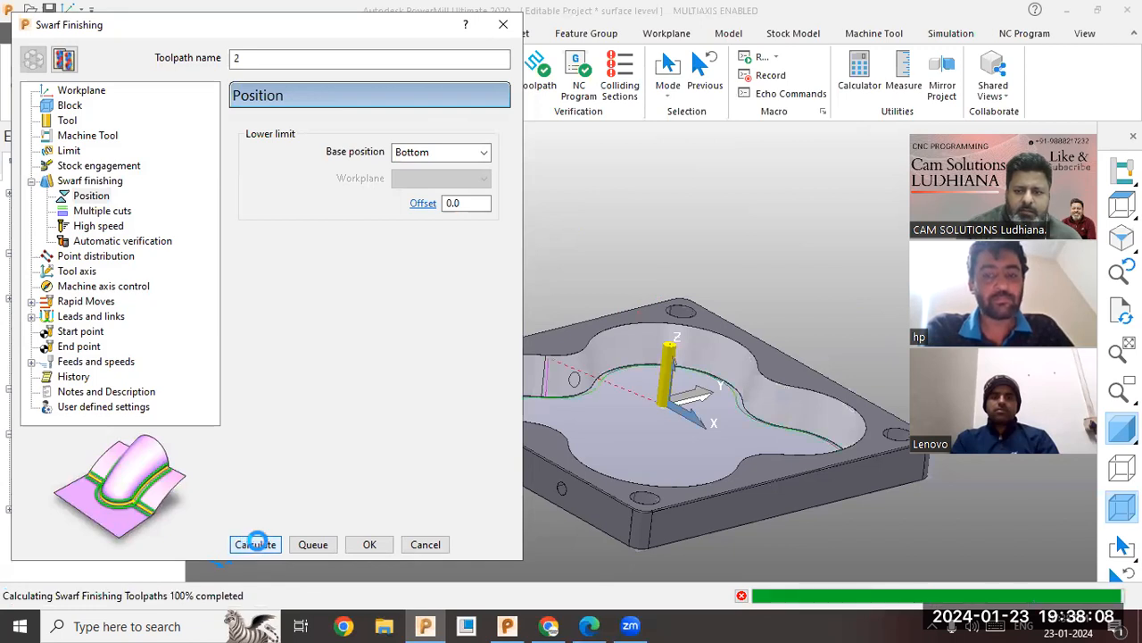
# - Reopen toolpath 2 for editing, set the lower limit's base position to Automatic and recalculate
pyautogui.click(33, 59)
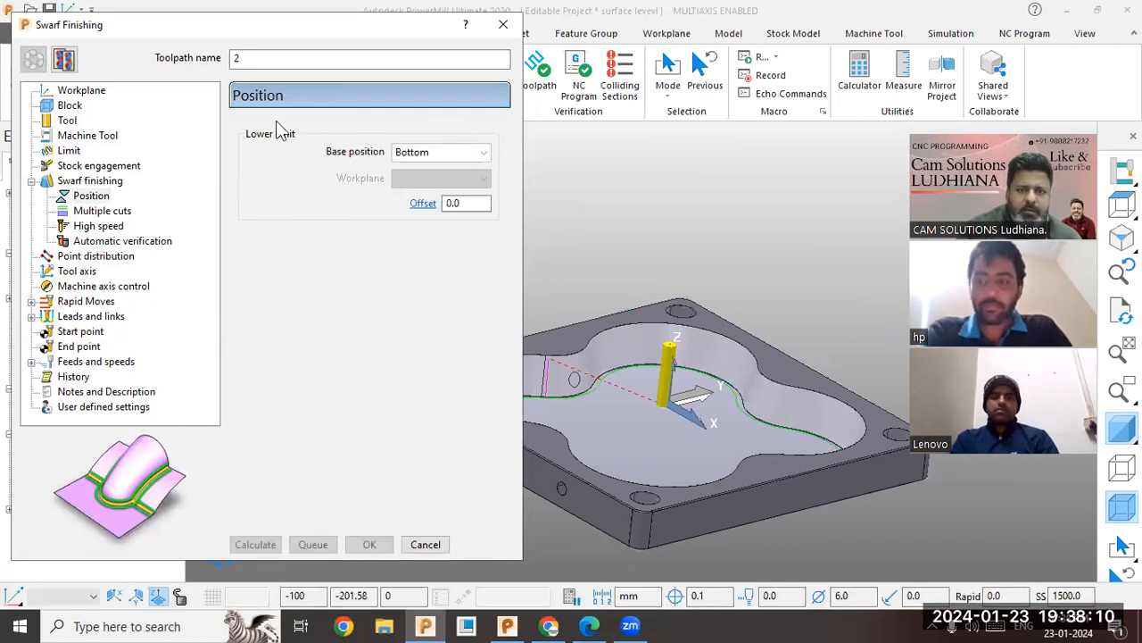
pyautogui.click(441, 152)
pyautogui.click(451, 171)
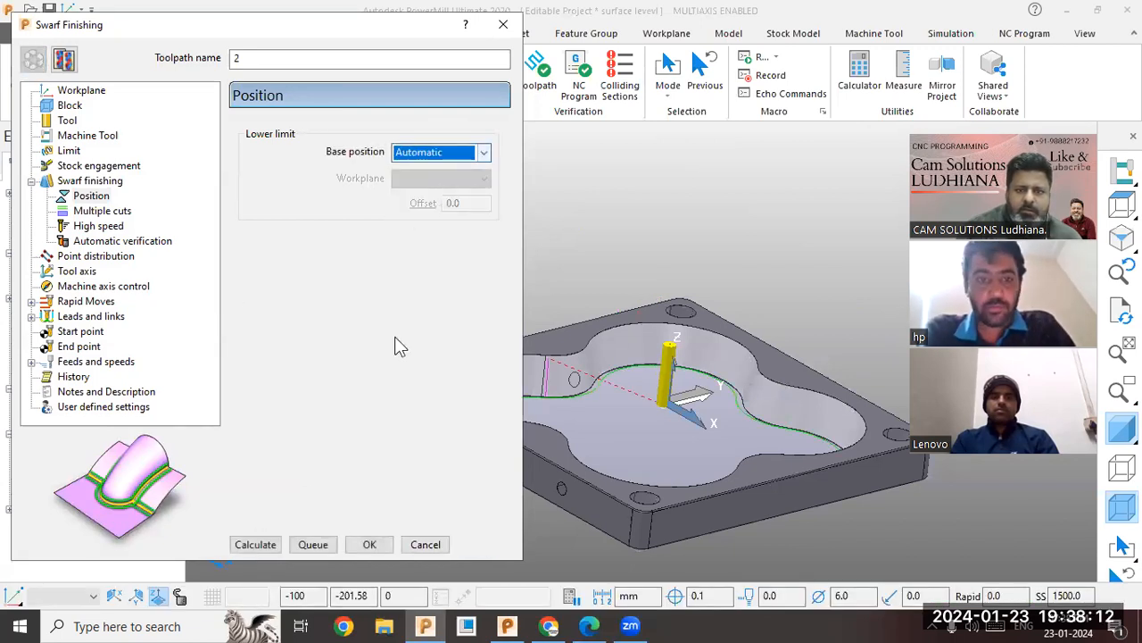
pyautogui.click(258, 543)
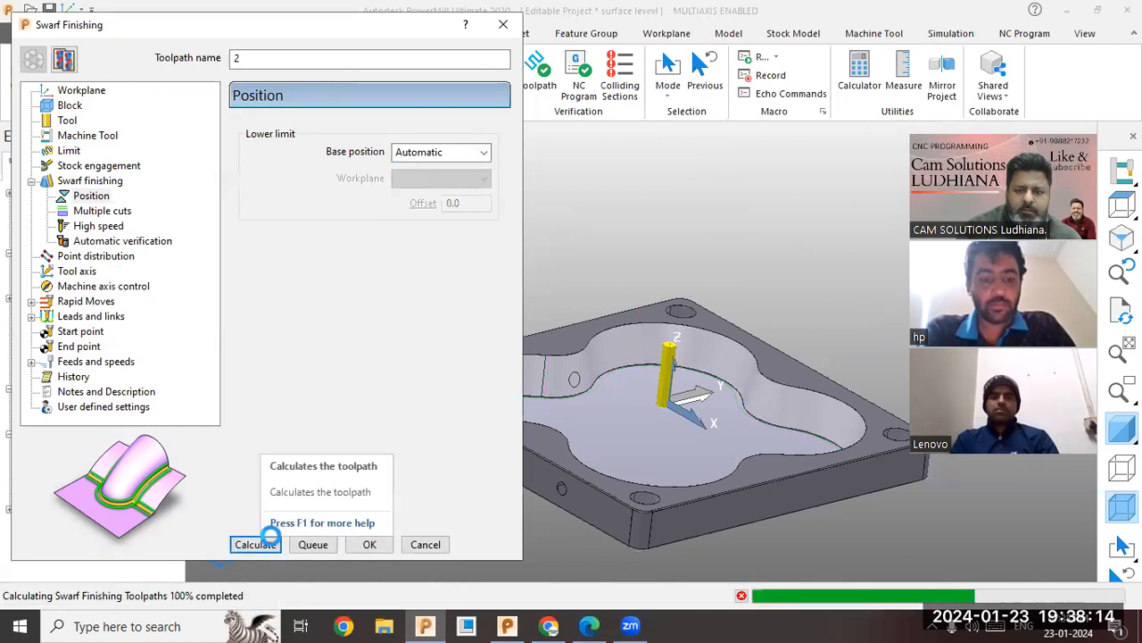
# - Change the lower limit's base position to Top and recalculate the swarf toolpath
pyautogui.click(428, 153)
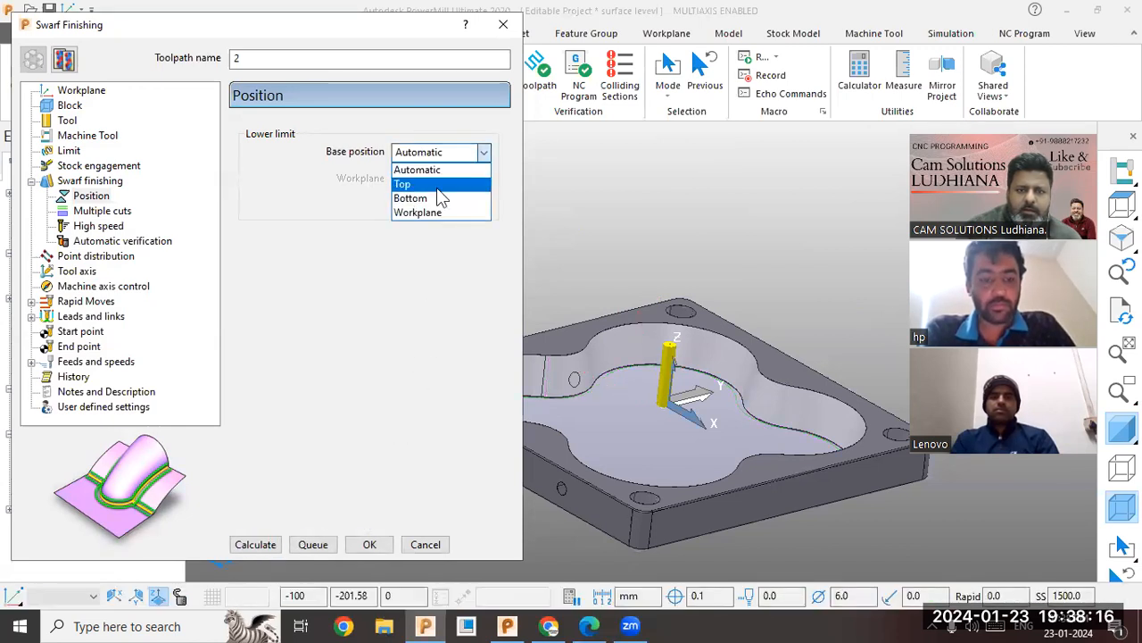
pyautogui.click(434, 185)
pyautogui.click(266, 546)
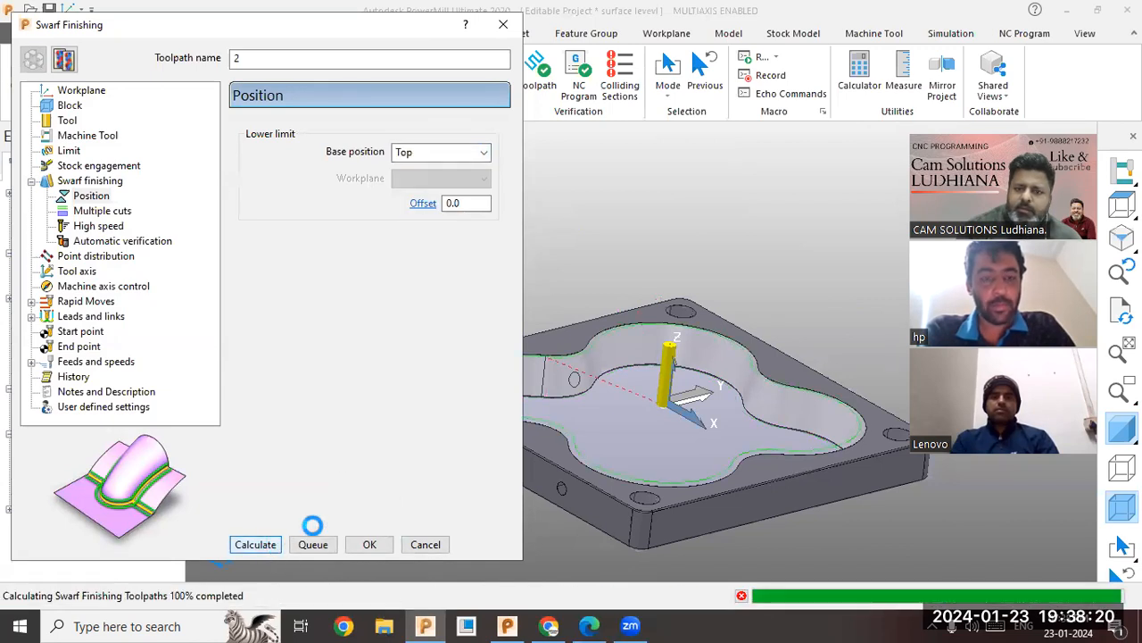
# - Set the multiple cuts mode to Merge with a maximum stepdown of 1.0 and recalculate toolpath 2
pyautogui.click(100, 212)
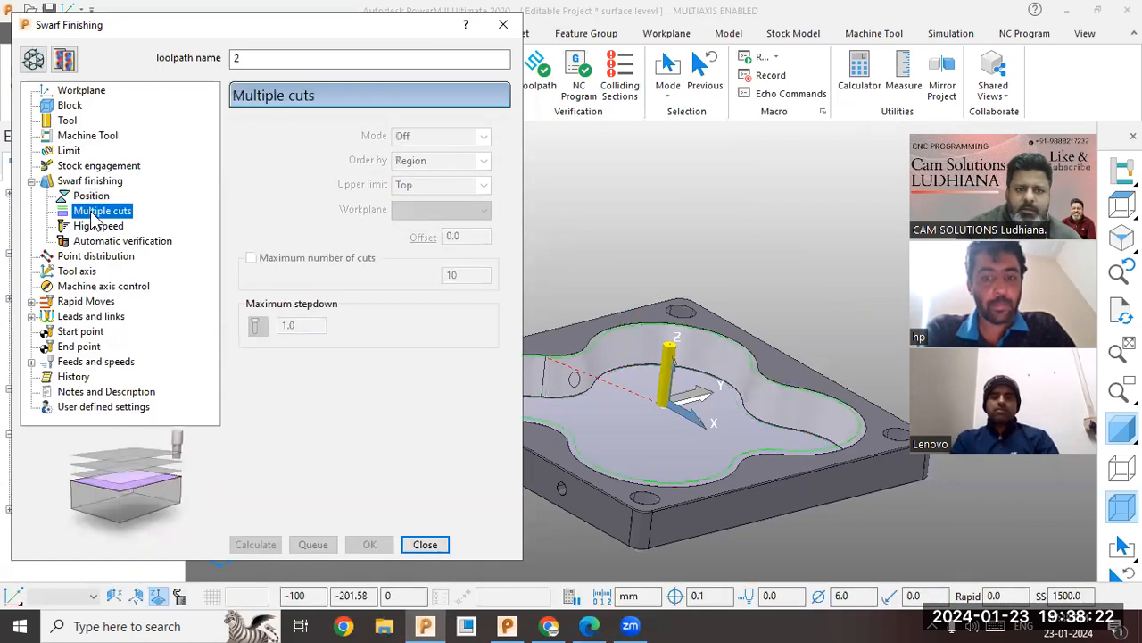
pyautogui.click(33, 59)
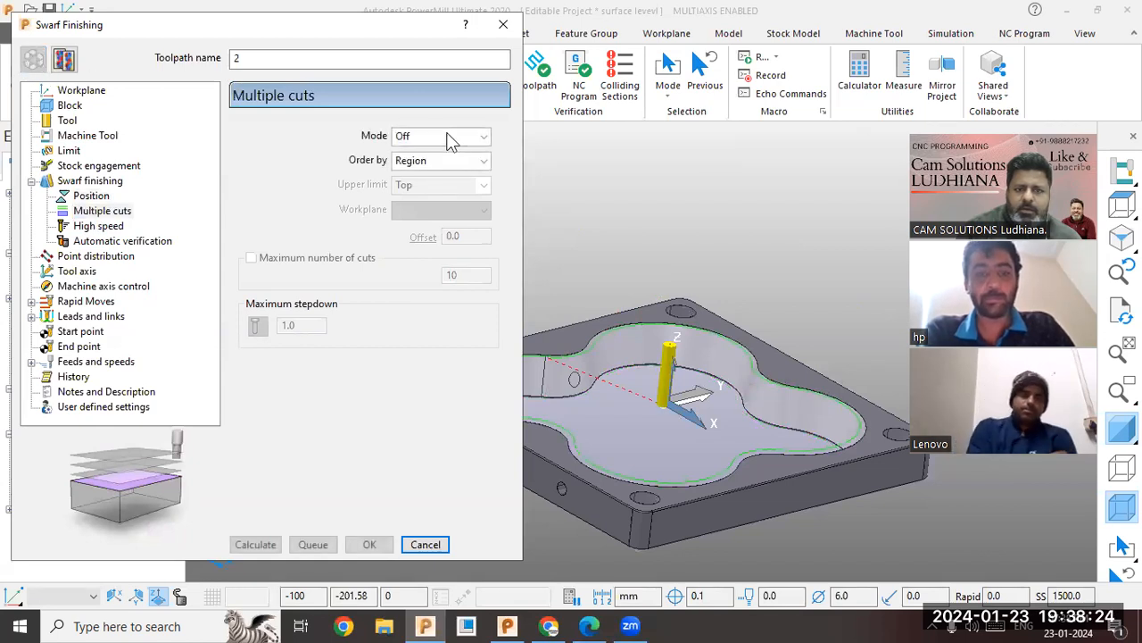
pyautogui.click(442, 136)
pyautogui.click(440, 198)
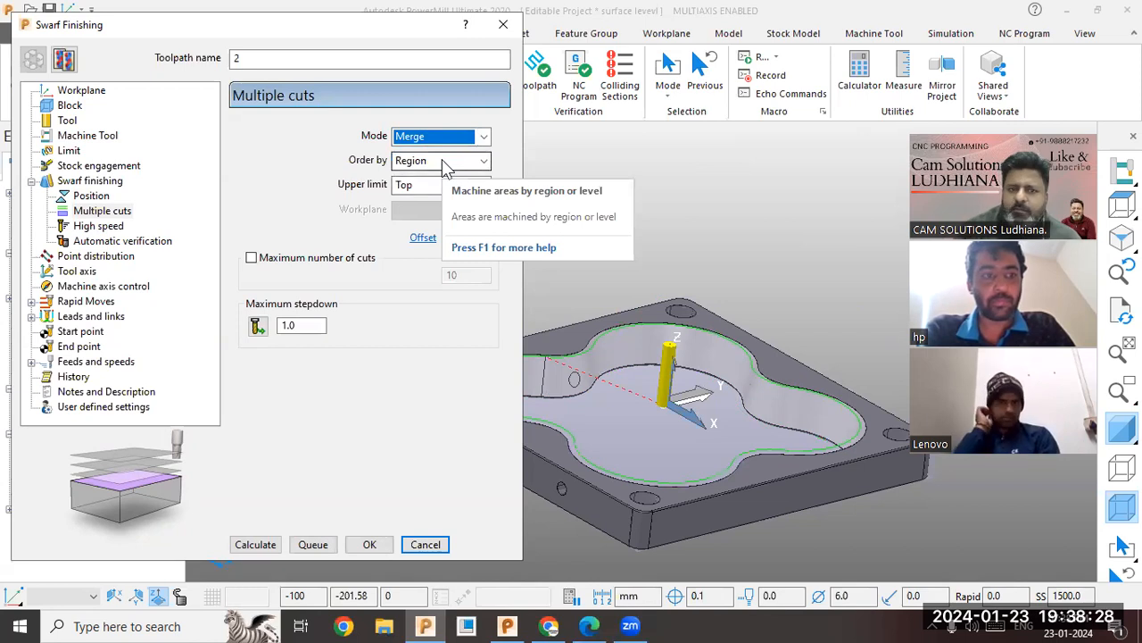
pyautogui.doubleClick(302, 325)
pyautogui.click(263, 546)
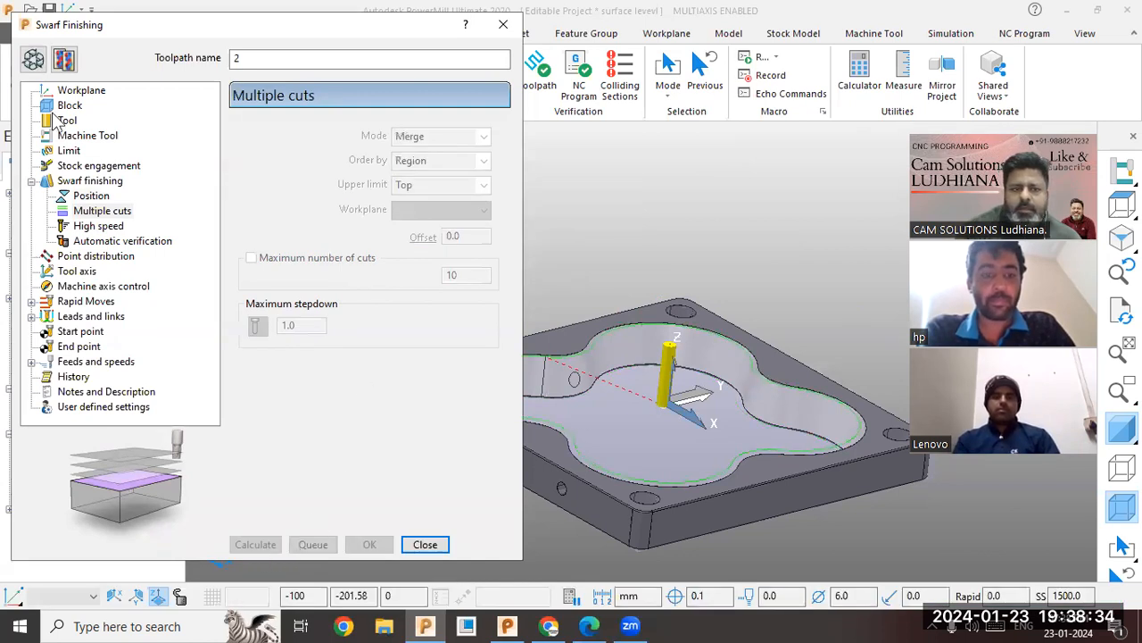
# - Set the base position to Bottom, recalculate the swarf toolpath and inspect the passes on the pocket wall
pyautogui.click(43, 63)
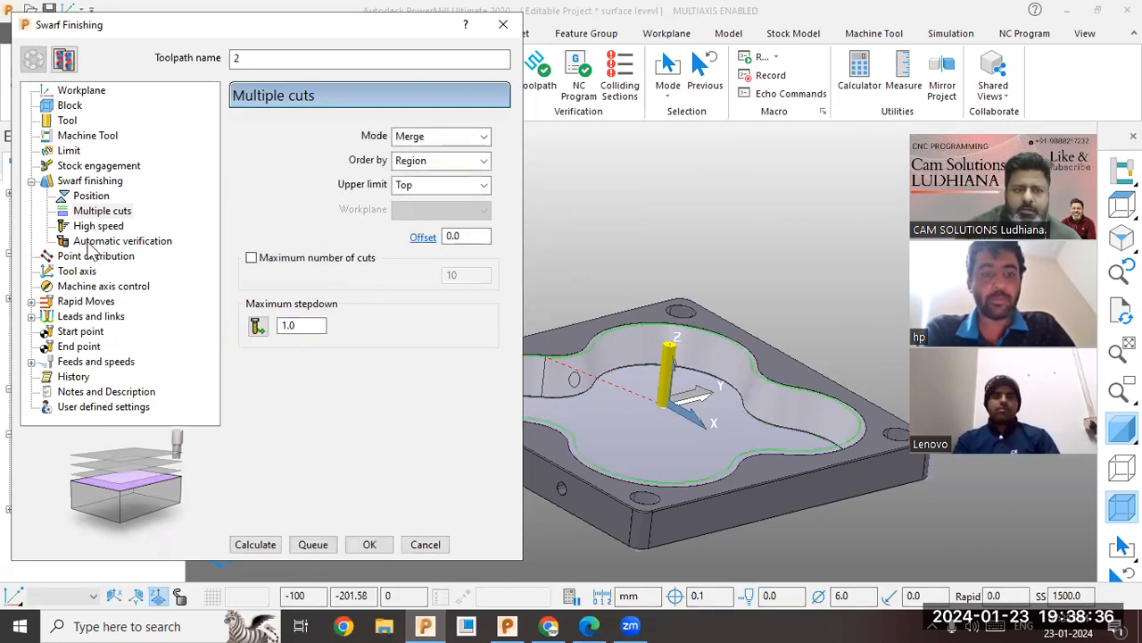
pyautogui.click(91, 197)
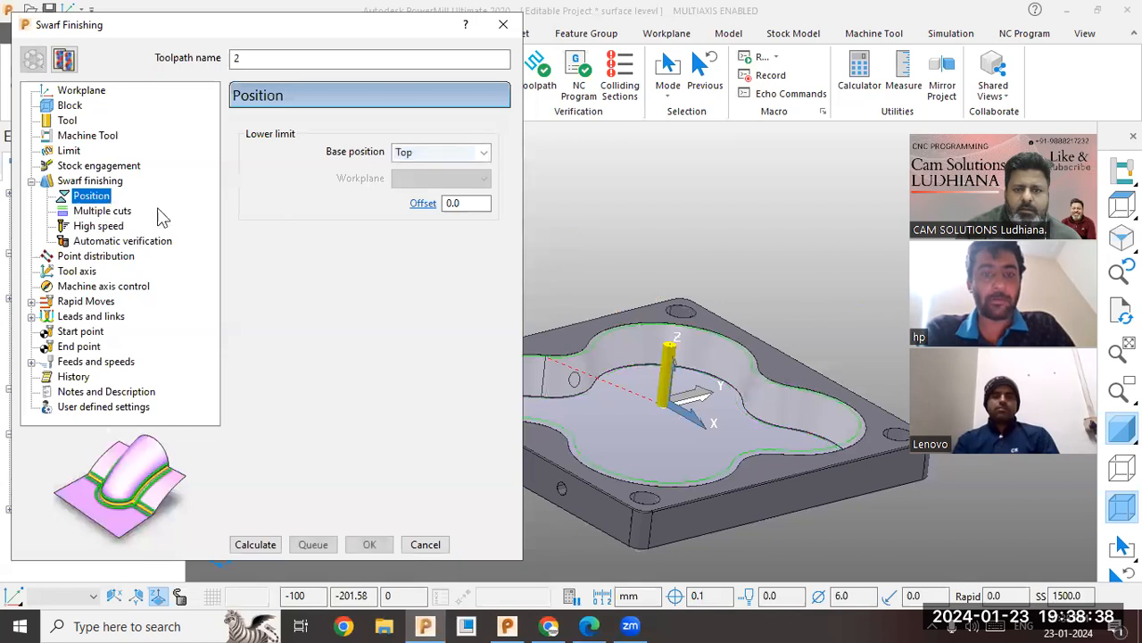
pyautogui.click(416, 156)
pyautogui.click(415, 199)
pyautogui.click(255, 545)
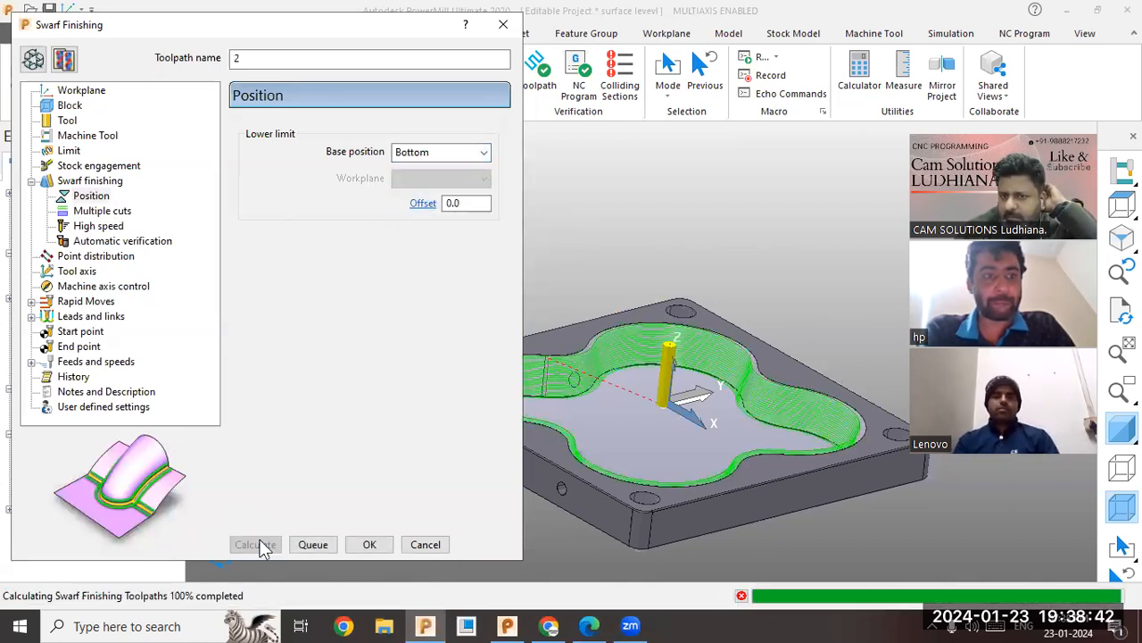
pyautogui.moveTo(571, 410); pyautogui.dragTo(763, 331, button='middle')
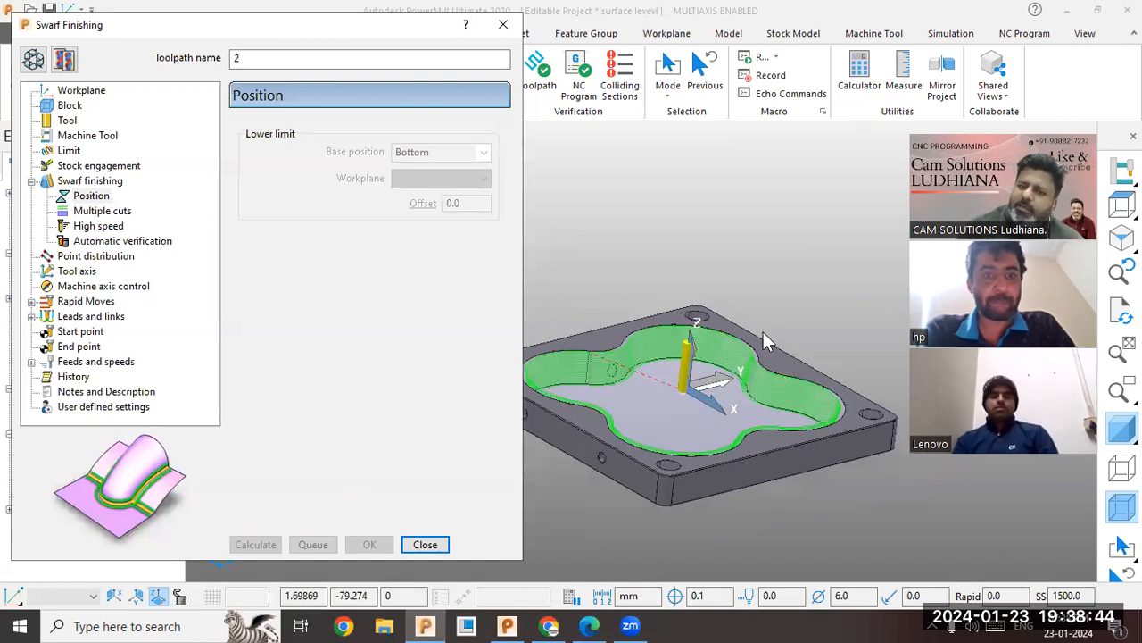
pyautogui.moveTo(771, 249); pyautogui.dragTo(686, 357, button='middle')
pyautogui.scroll(1, 686, 358)
# - Set the upper limit of the multiple cuts to Bottom and recalculate the swarf toolpath
pyautogui.click(33, 60)
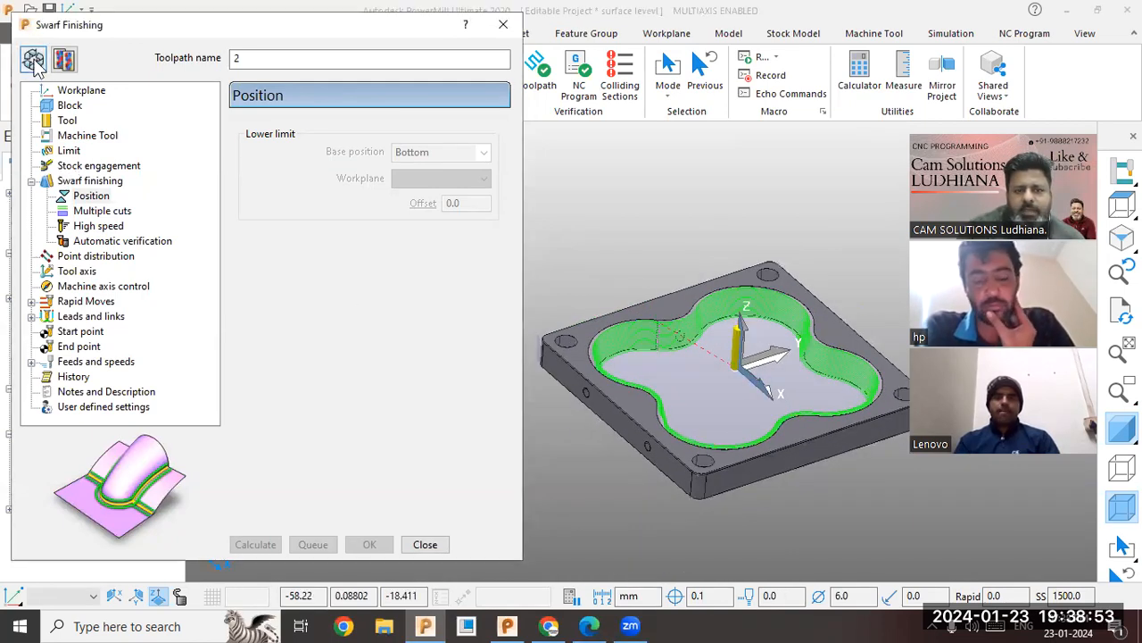
pyautogui.click(91, 211)
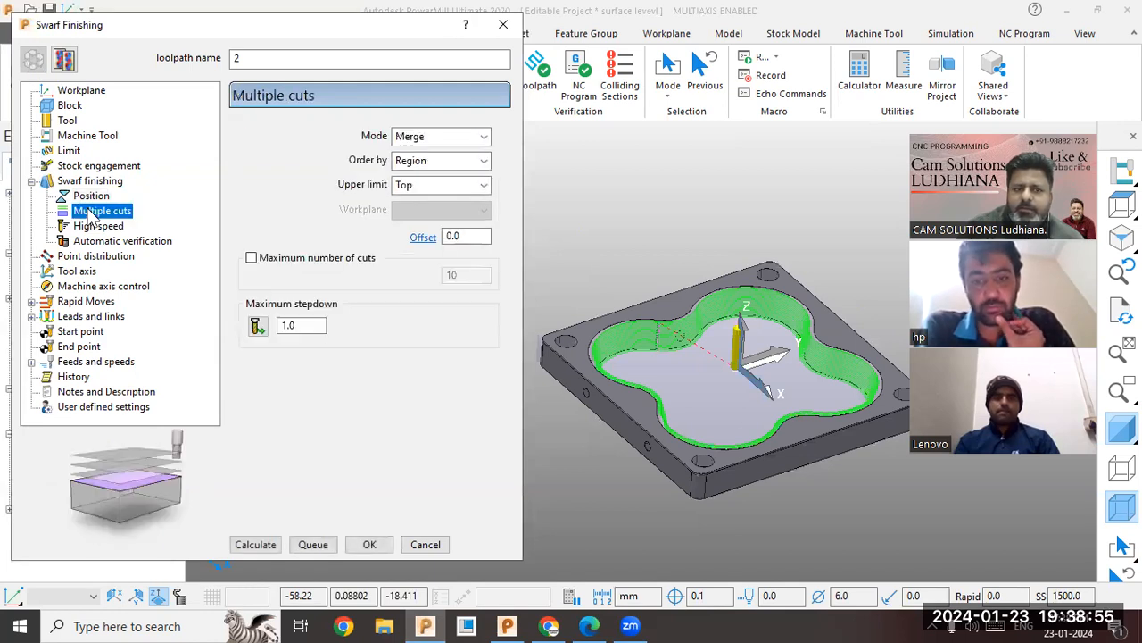
pyautogui.click(429, 189)
pyautogui.click(412, 231)
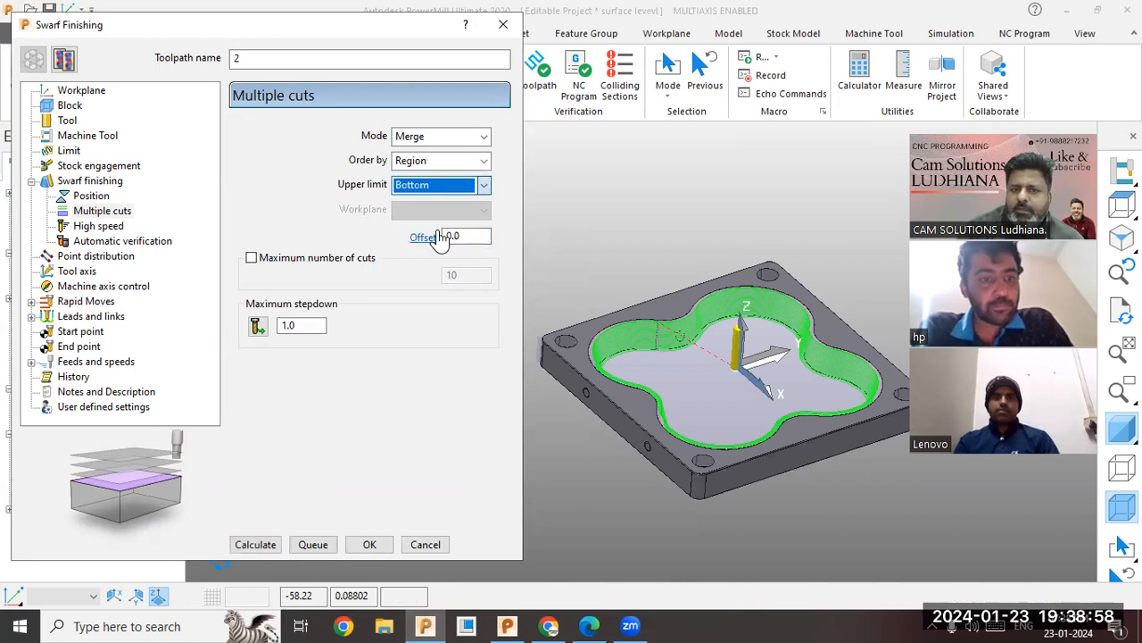
pyautogui.click(256, 544)
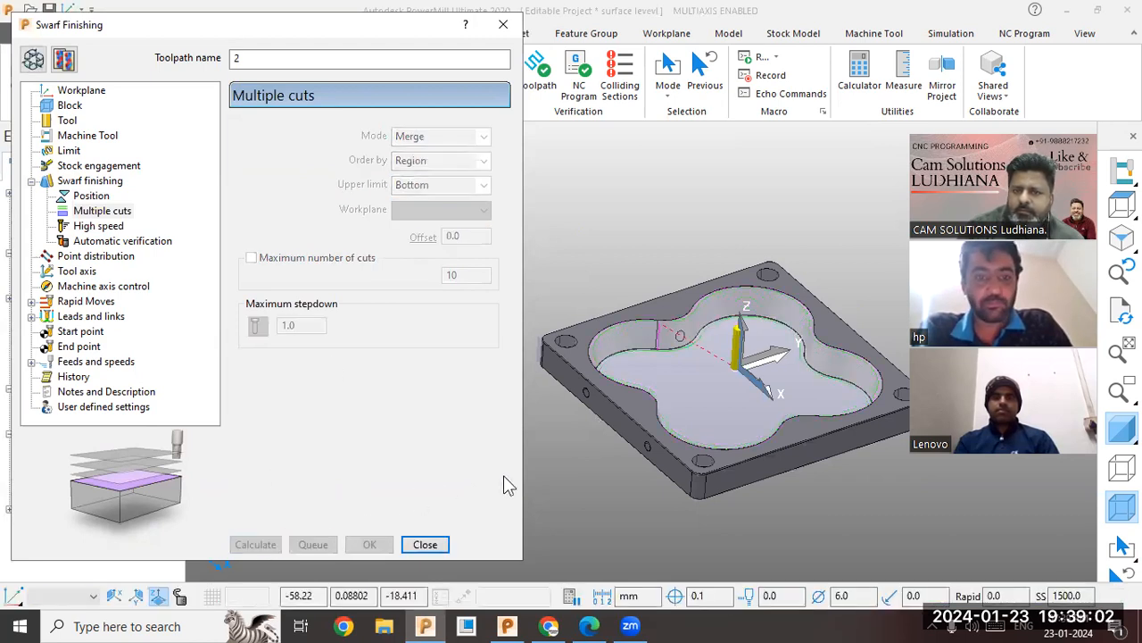
# - Set the upper limit of the multiple cuts back to Top and recalculate toolpath 2
pyautogui.click(33, 59)
pyautogui.click(415, 184)
pyautogui.click(437, 216)
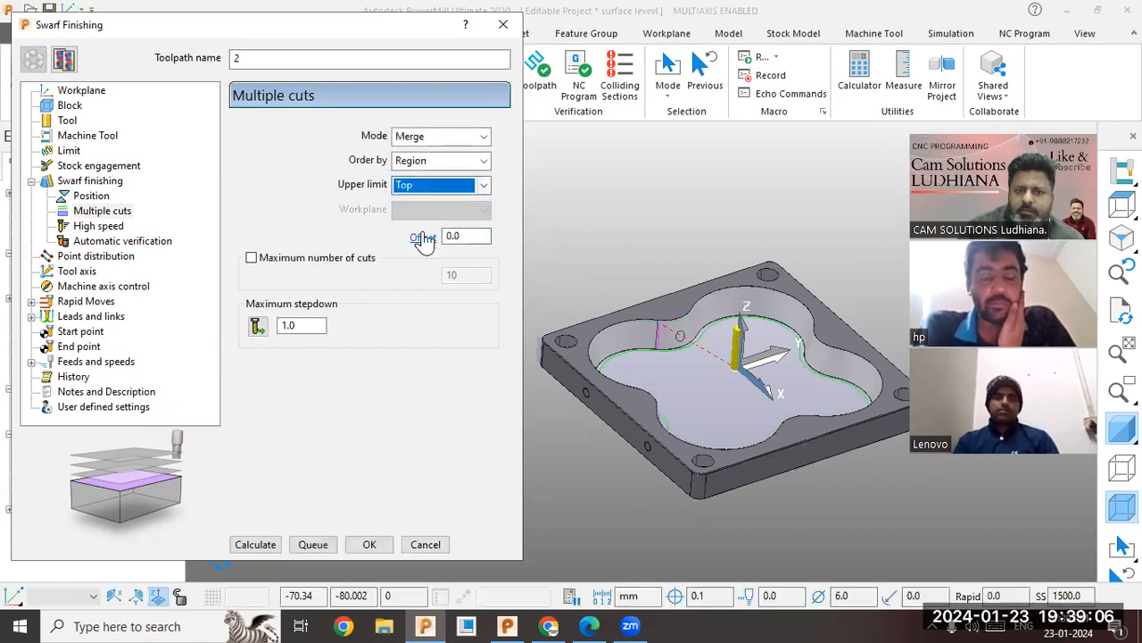
pyautogui.click(270, 545)
pyautogui.click(267, 544)
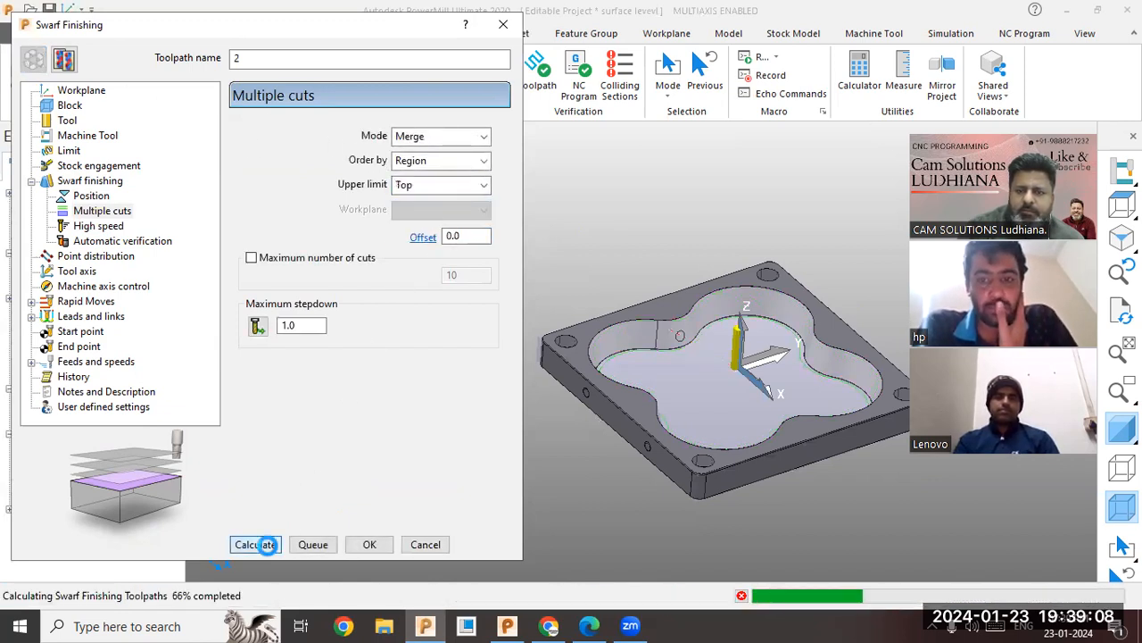
# - Switch the multiple cuts mode to Offset down and recalculate toolpath 2
pyautogui.click(33, 59)
pyautogui.click(442, 137)
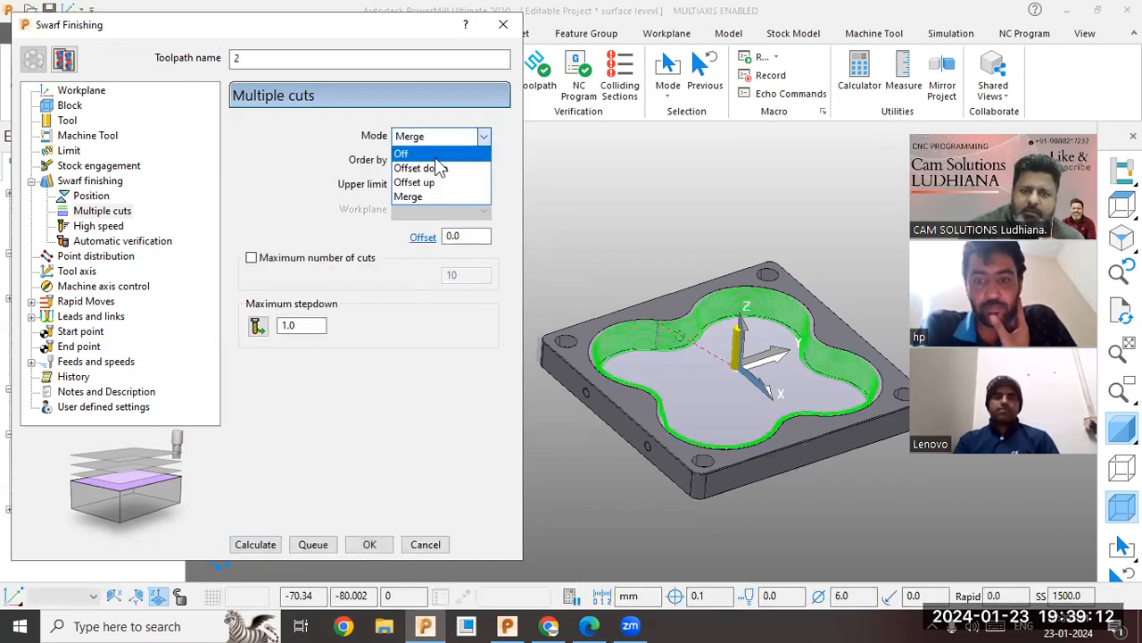
pyautogui.click(434, 169)
pyautogui.click(255, 544)
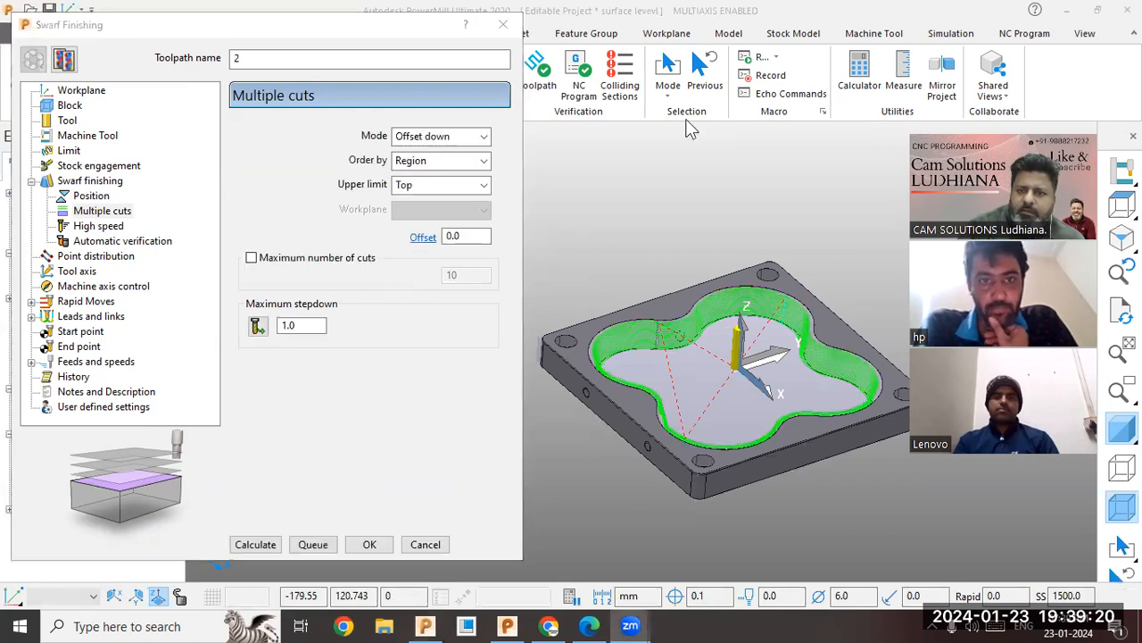
# - Change the multiple cuts mode to Offset up, recalculate the swarf toolpath and reopen its settings for editing
pyautogui.click(440, 136)
pyautogui.click(435, 181)
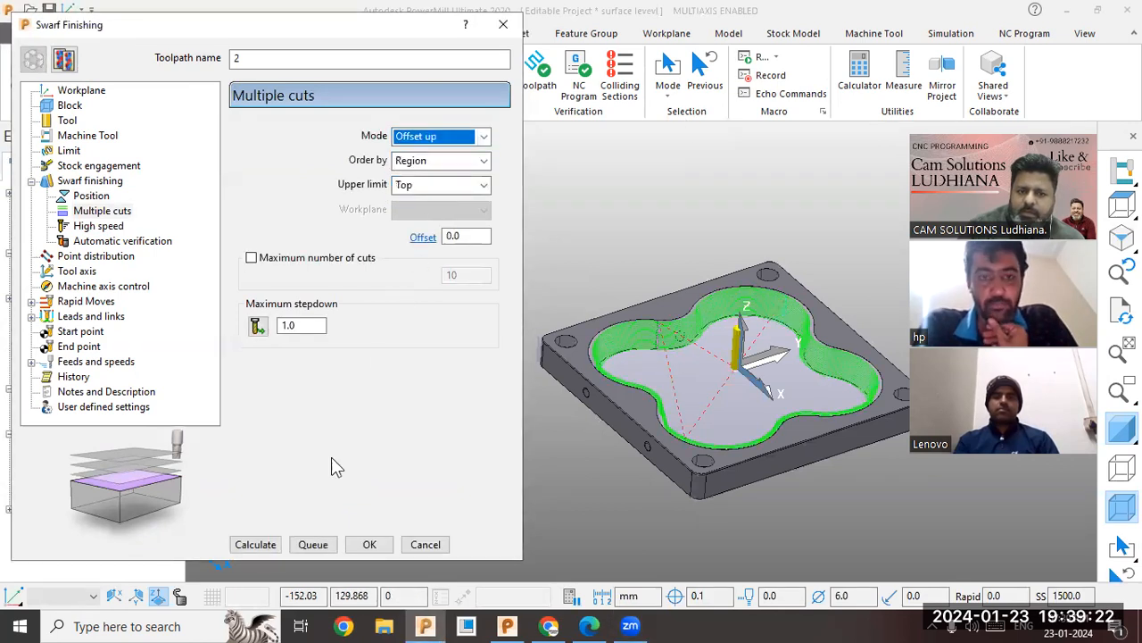
pyautogui.click(264, 547)
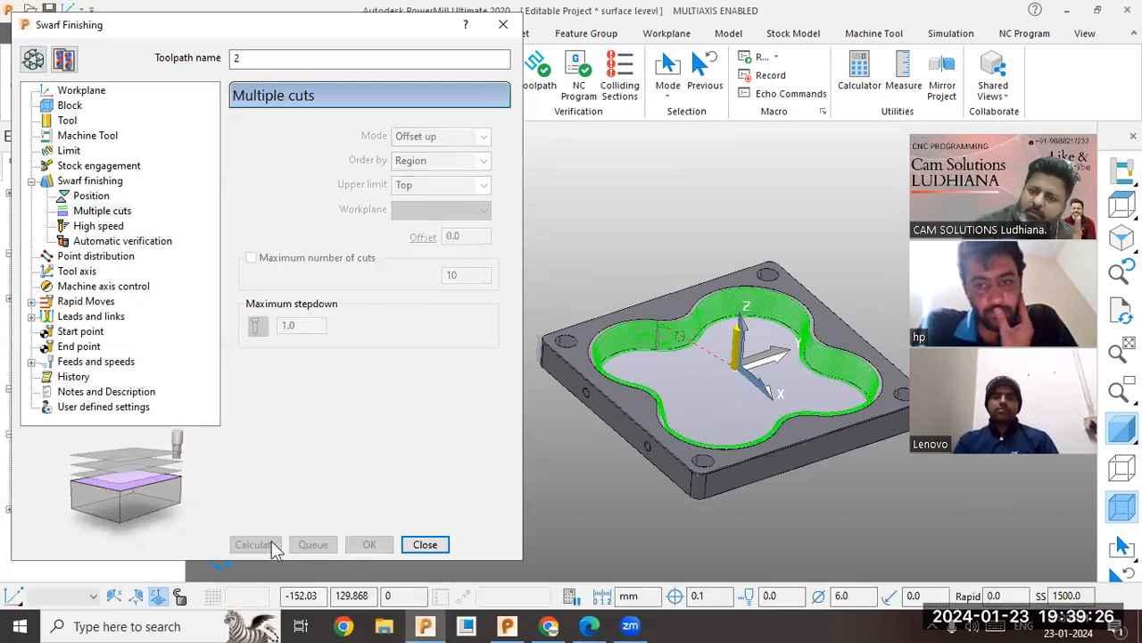
pyautogui.click(33, 59)
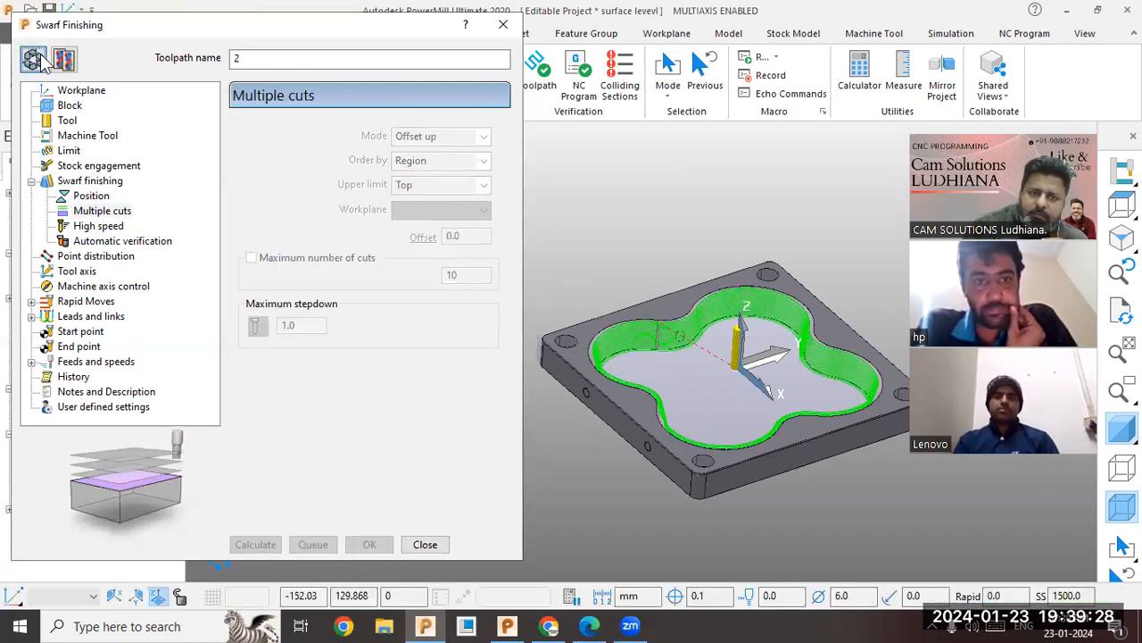
# - Change the multiple cuts mode to Merge and recalculate toolpath 2
pyautogui.click(462, 139)
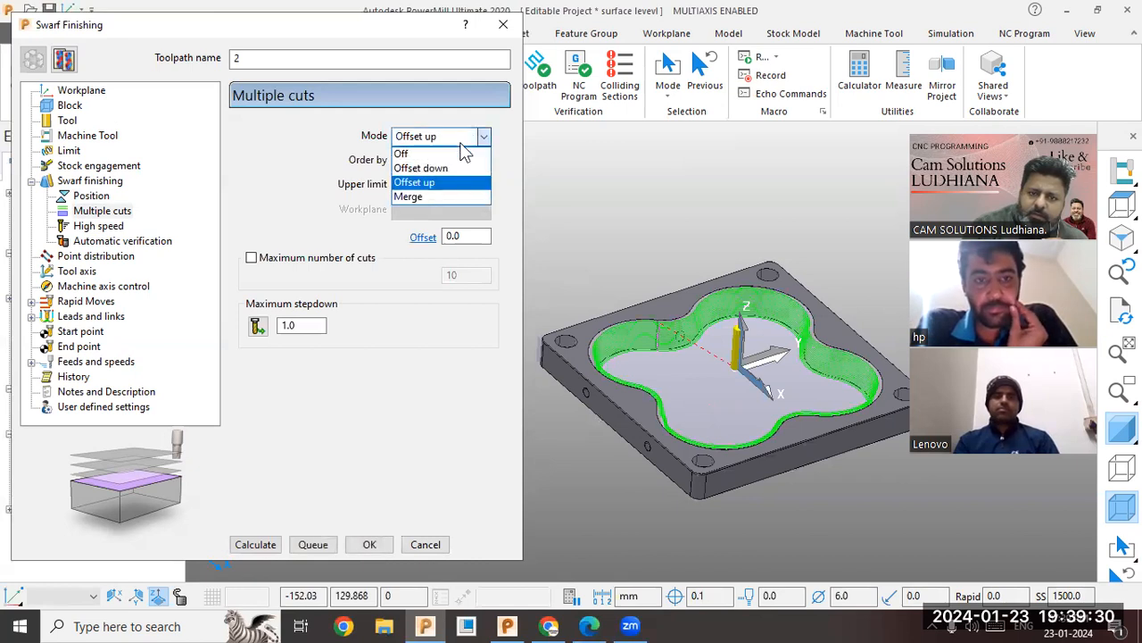
pyautogui.click(466, 141)
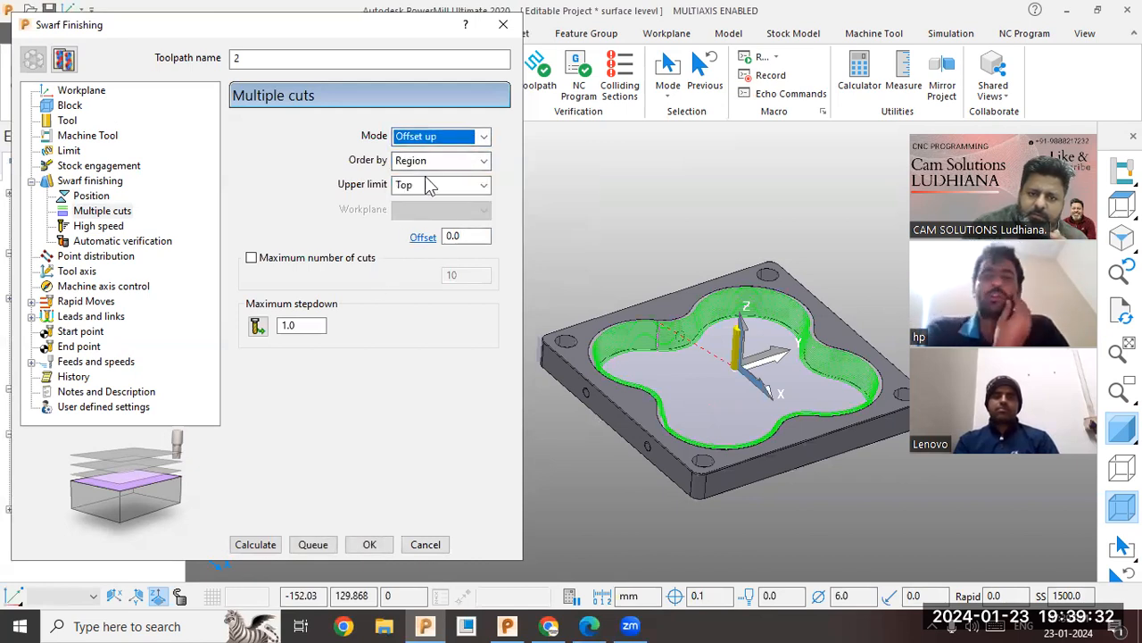
pyautogui.click(438, 136)
pyautogui.click(426, 196)
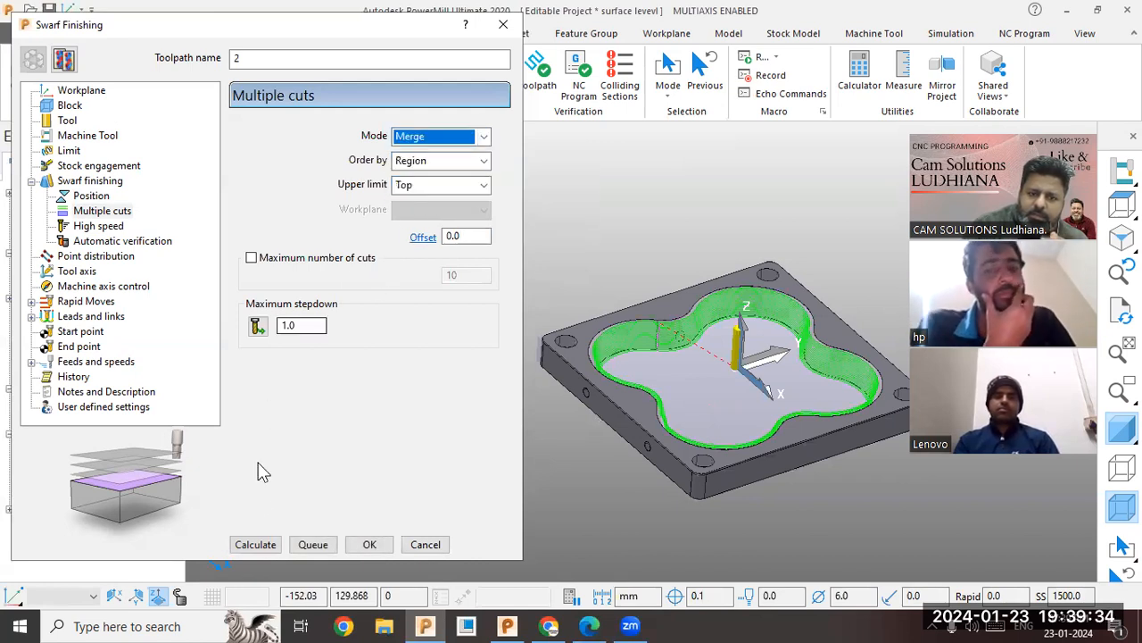
pyautogui.click(255, 545)
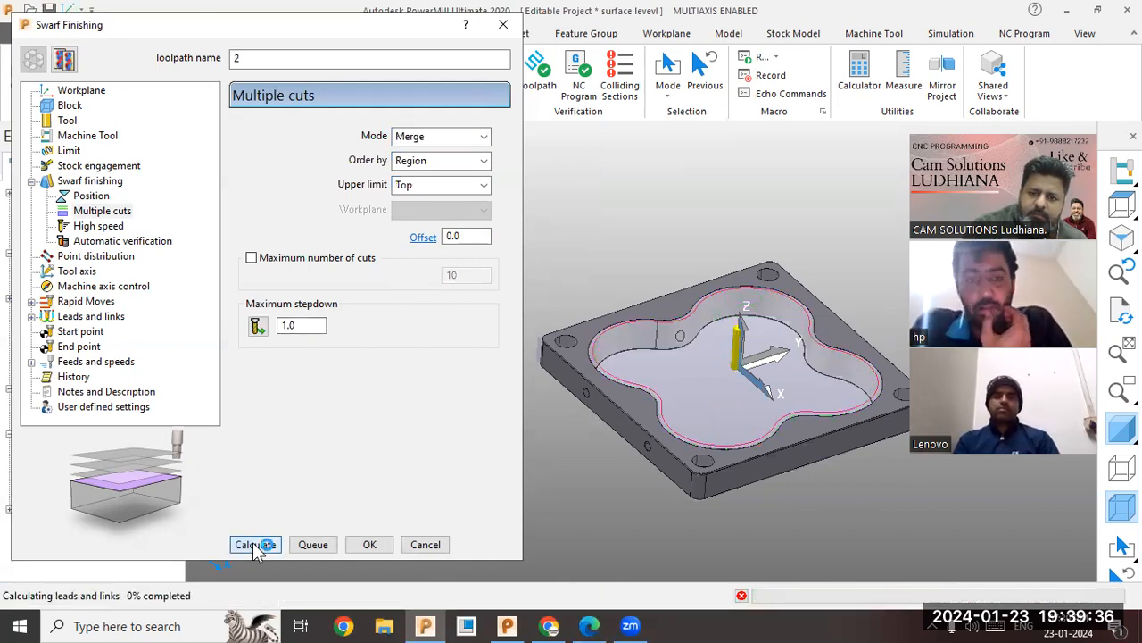
# - Limit the maximum number of cuts to 3 and recalculate the swarf toolpath
pyautogui.click(252, 257)
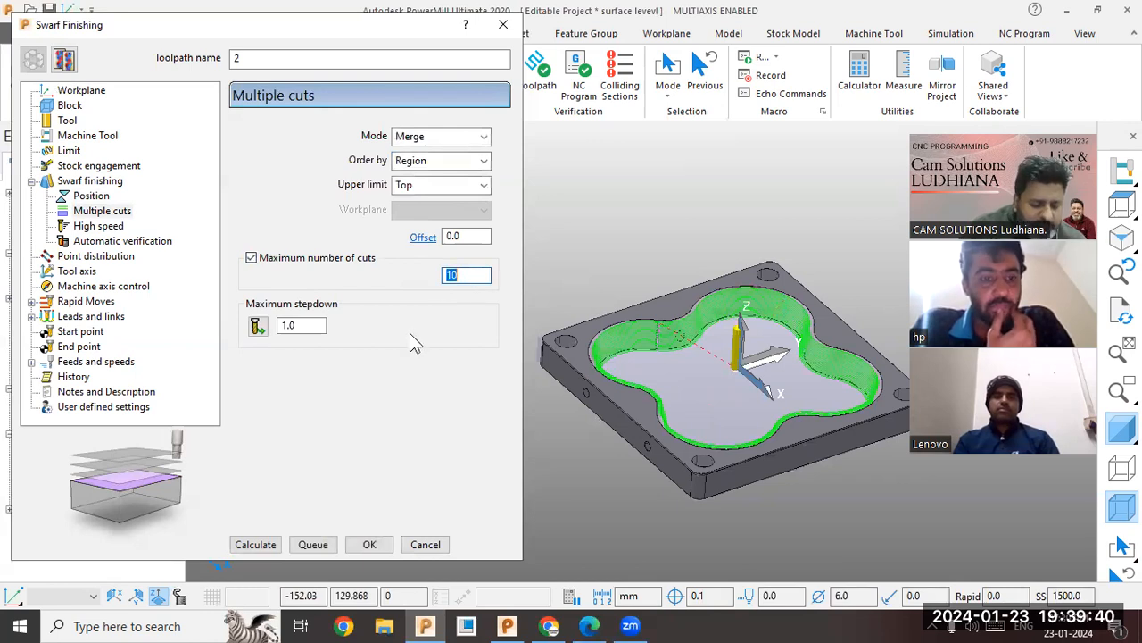
pyautogui.write('3')
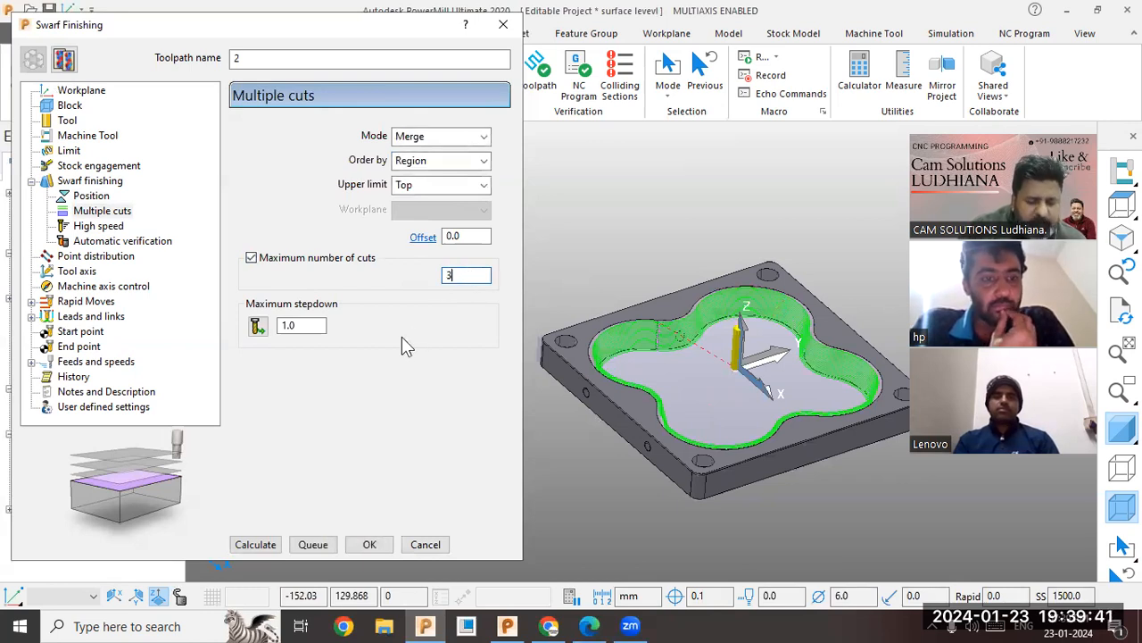
pyautogui.click(257, 545)
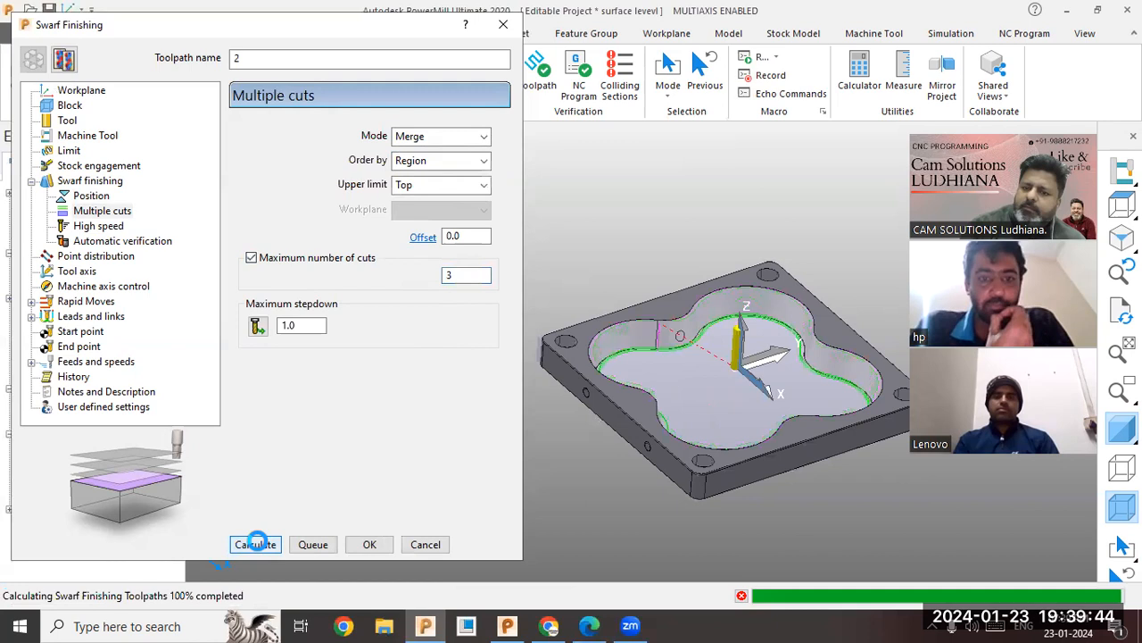
# - Reopen the toolpath settings, turn off the maximum number of cuts and recalculate
pyautogui.click(33, 60)
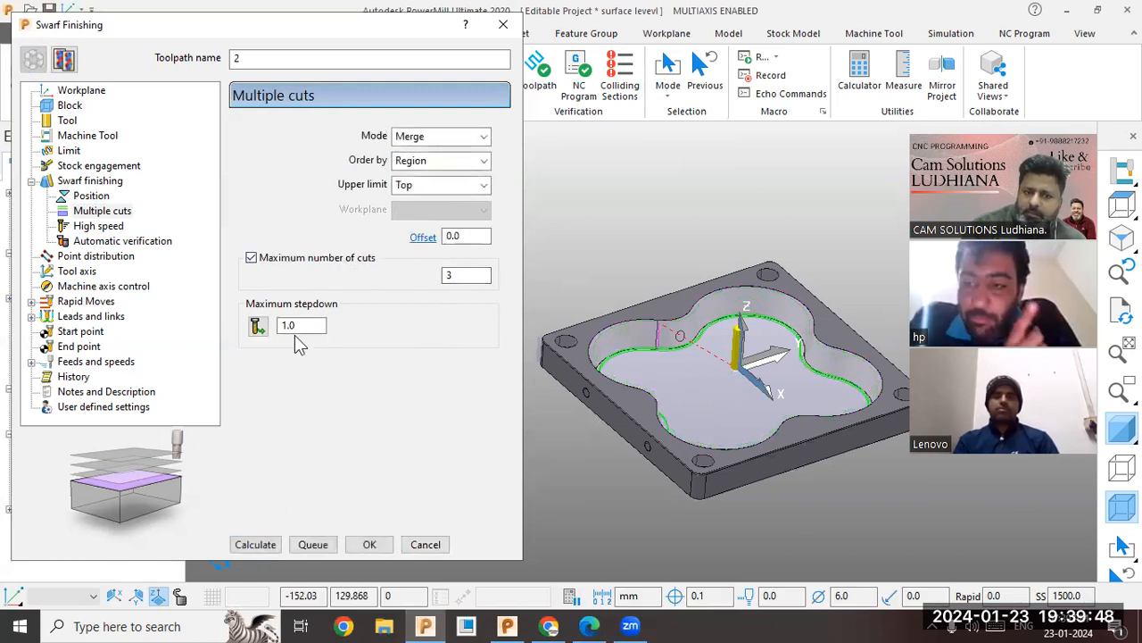
pyautogui.click(471, 275)
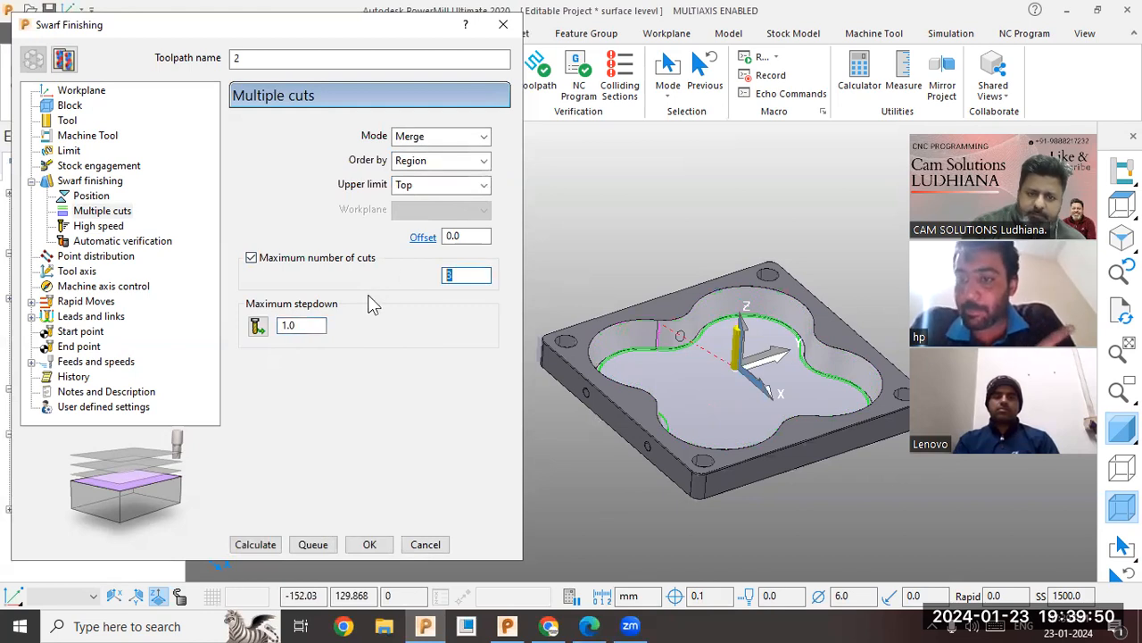
pyautogui.click(289, 259)
pyautogui.click(259, 548)
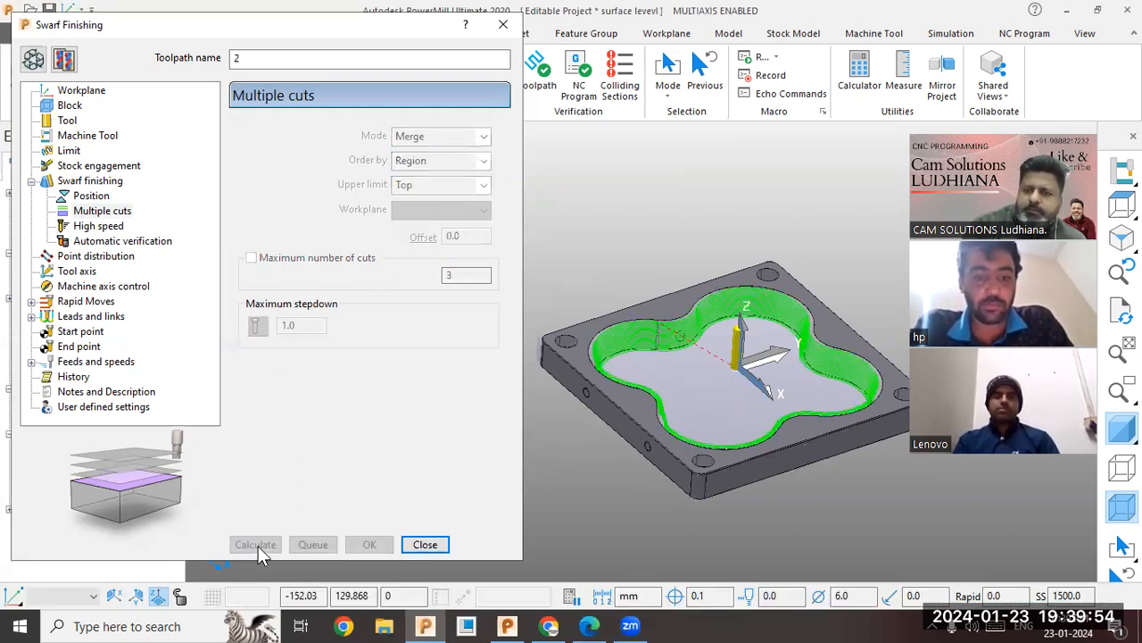
# - Set the lower limit's position offset to 2.0, recalculate toolpath 2 and inspect the passes on the pocket wall
pyautogui.click(89, 196)
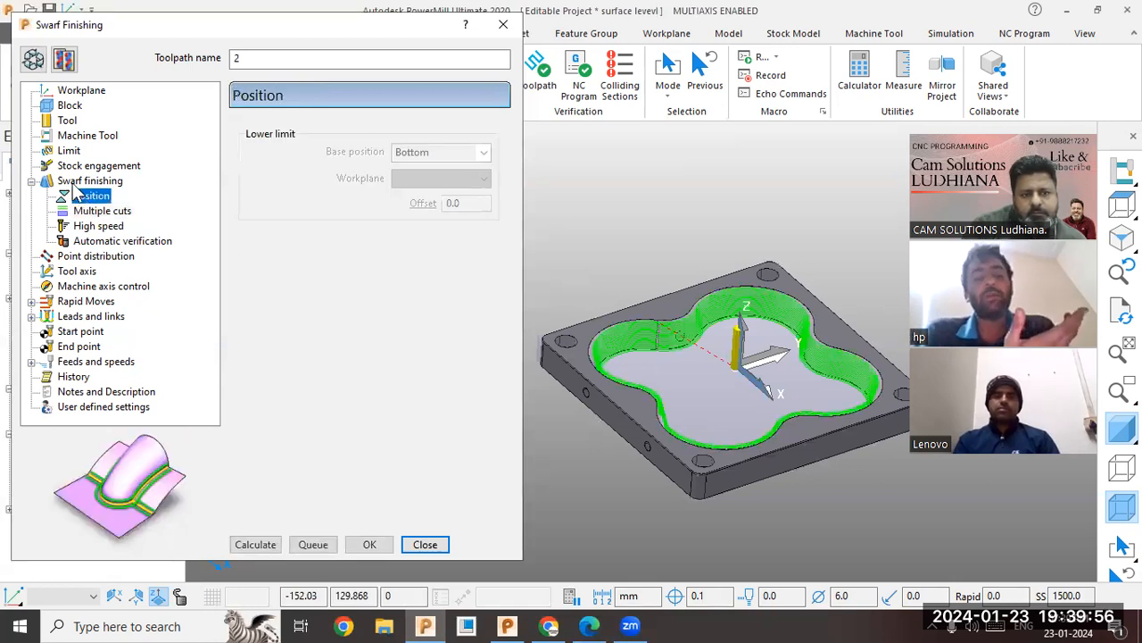
pyautogui.click(33, 61)
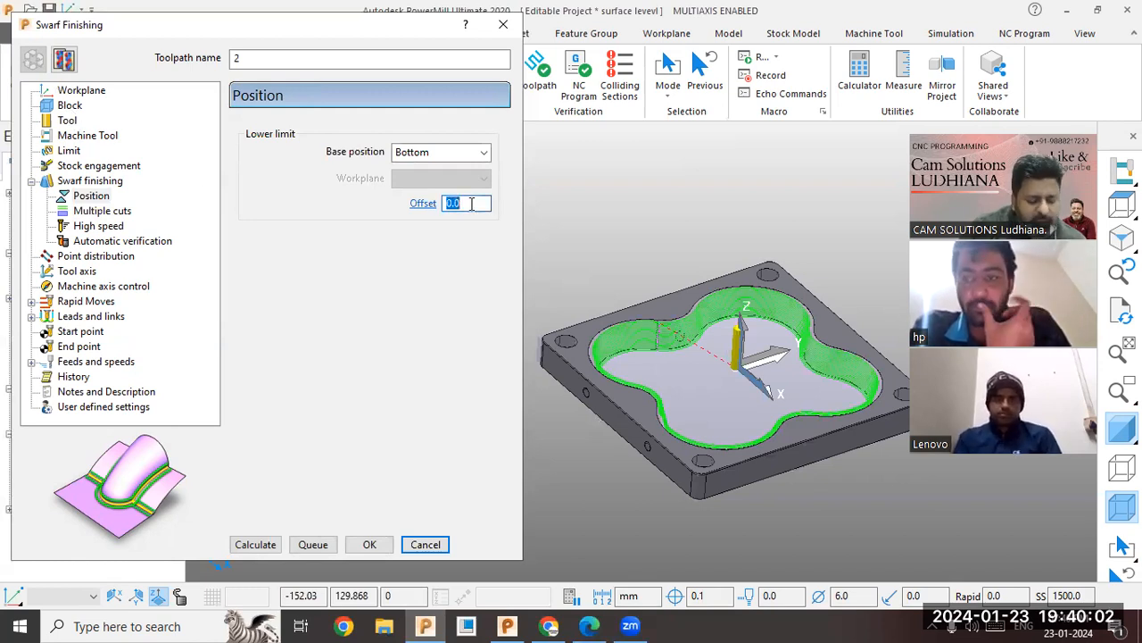
pyautogui.click(257, 546)
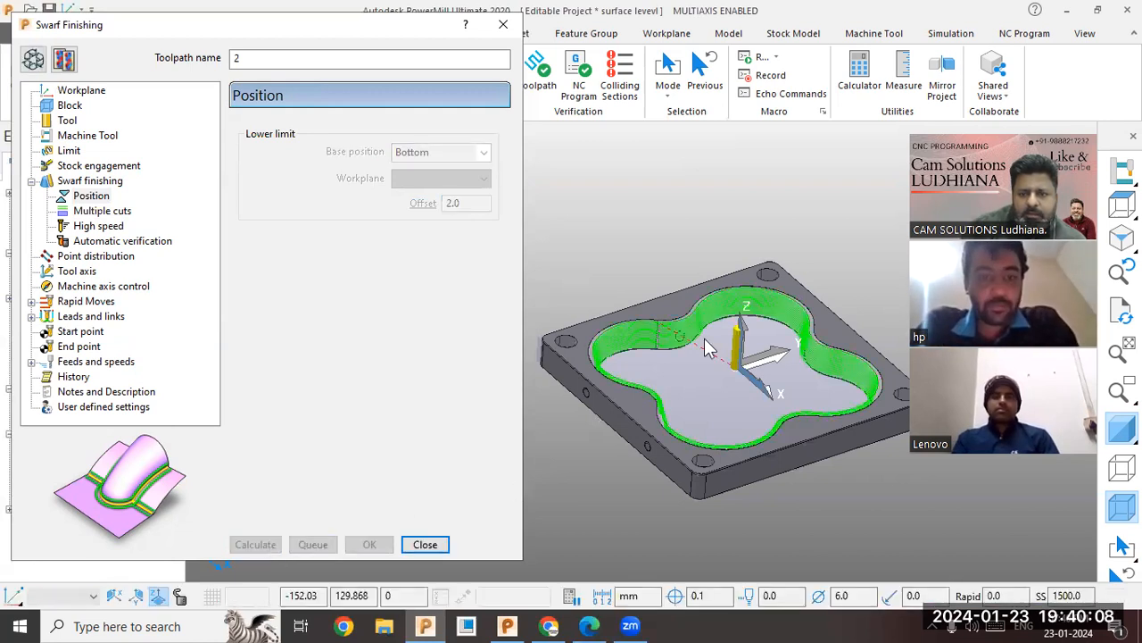
pyautogui.scroll(6, 662, 354)
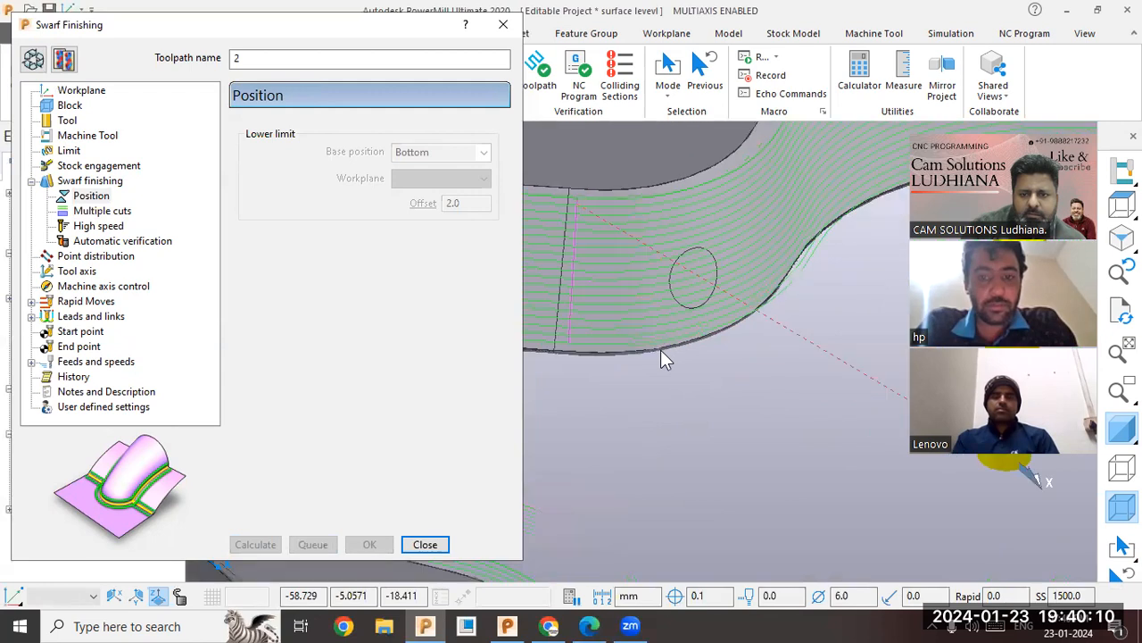
# - Increase the lower limit's offset to 6 from the Bottom base position and recalculate the toolpath
pyautogui.click(33, 61)
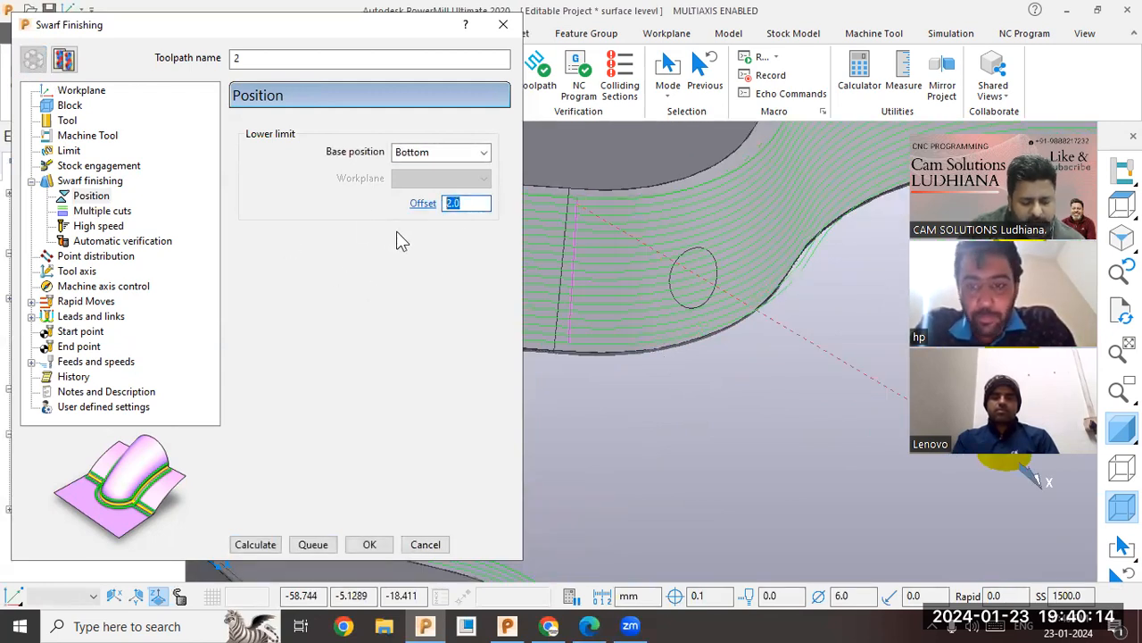
pyautogui.write('6')
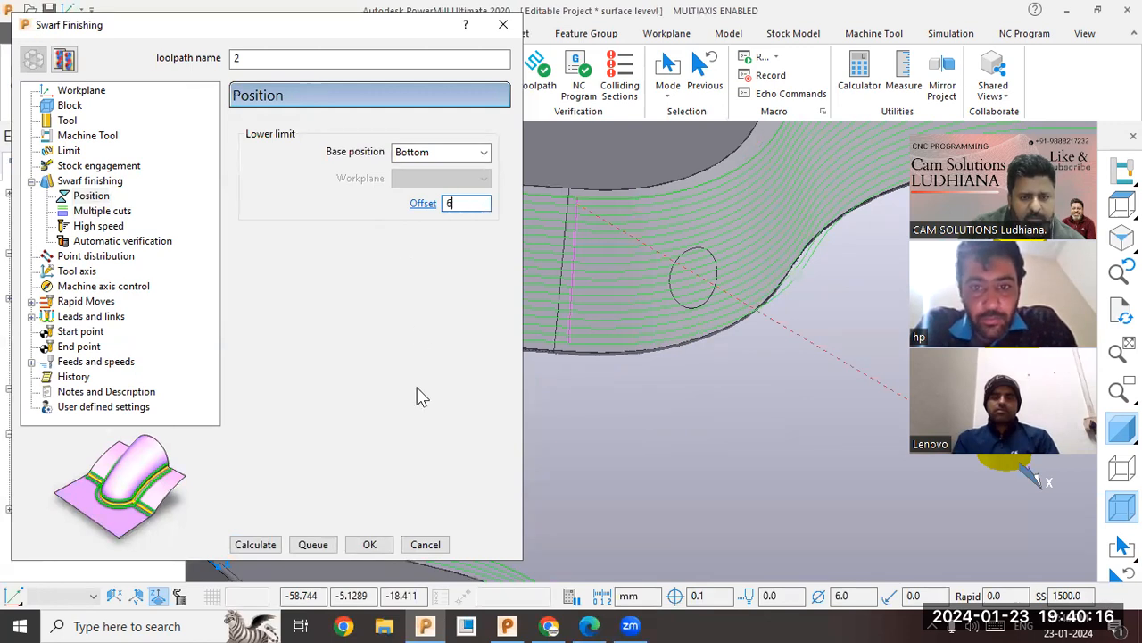
pyautogui.click(255, 551)
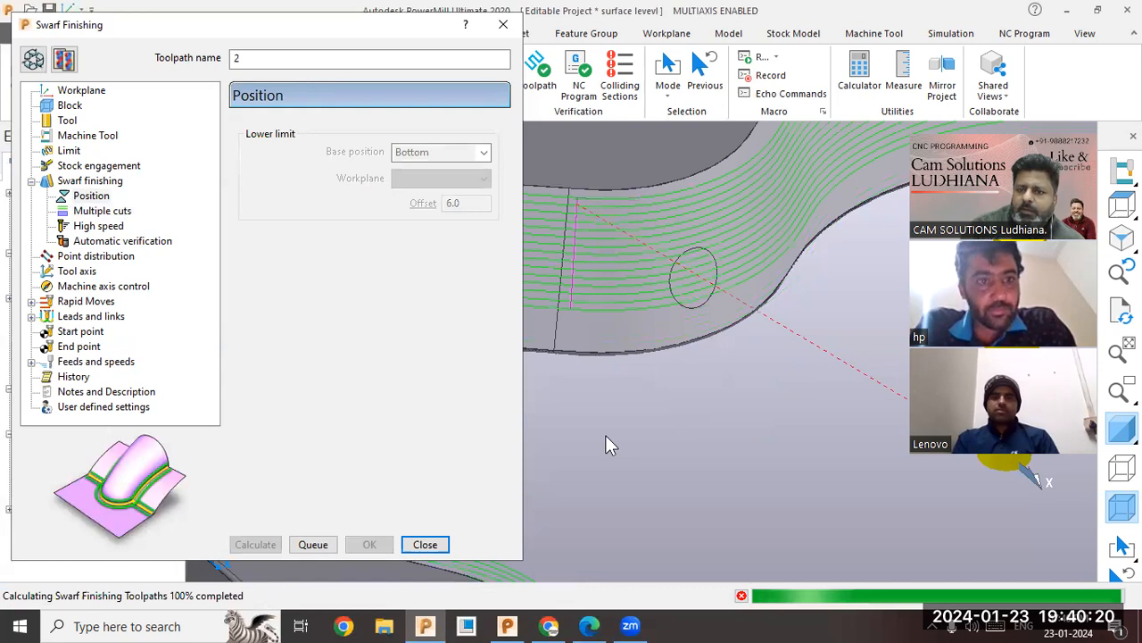
pyautogui.scroll(-3, 723, 349)
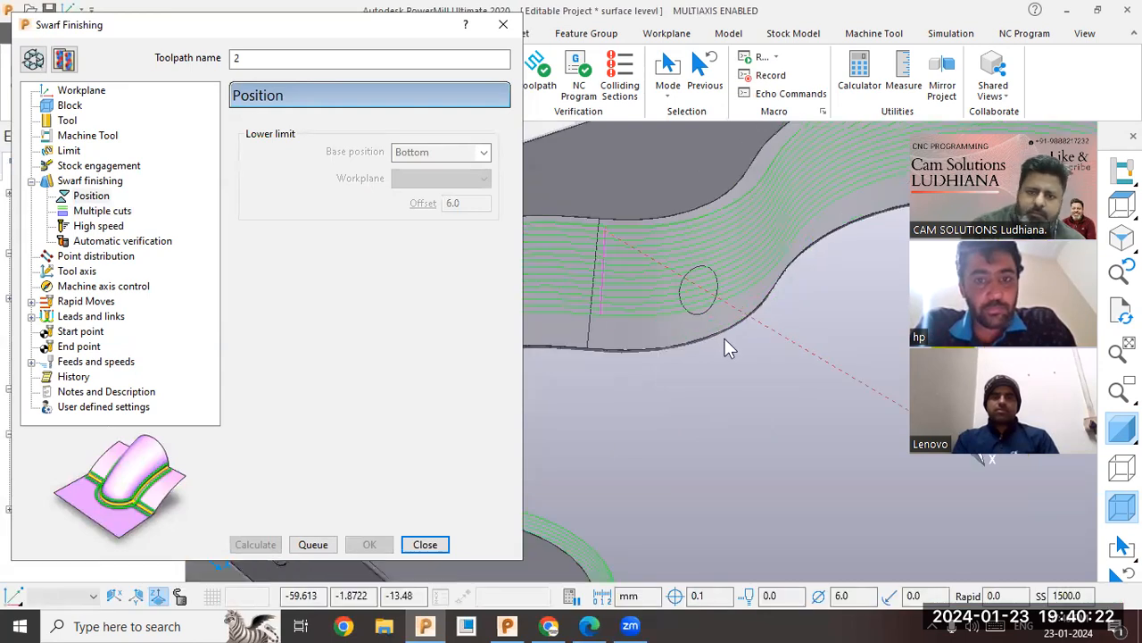
# - Switch the lower limit's base position to Top and try to recalculate the swarf toolpath
pyautogui.click(33, 61)
pyautogui.click(483, 152)
pyautogui.click(437, 184)
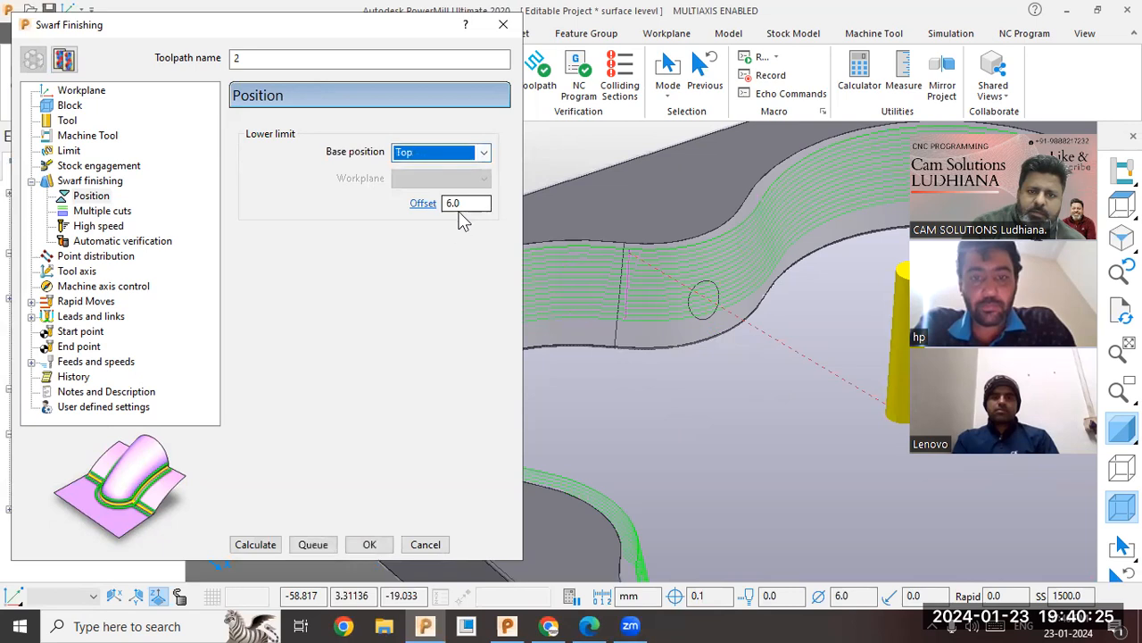
pyautogui.click(258, 551)
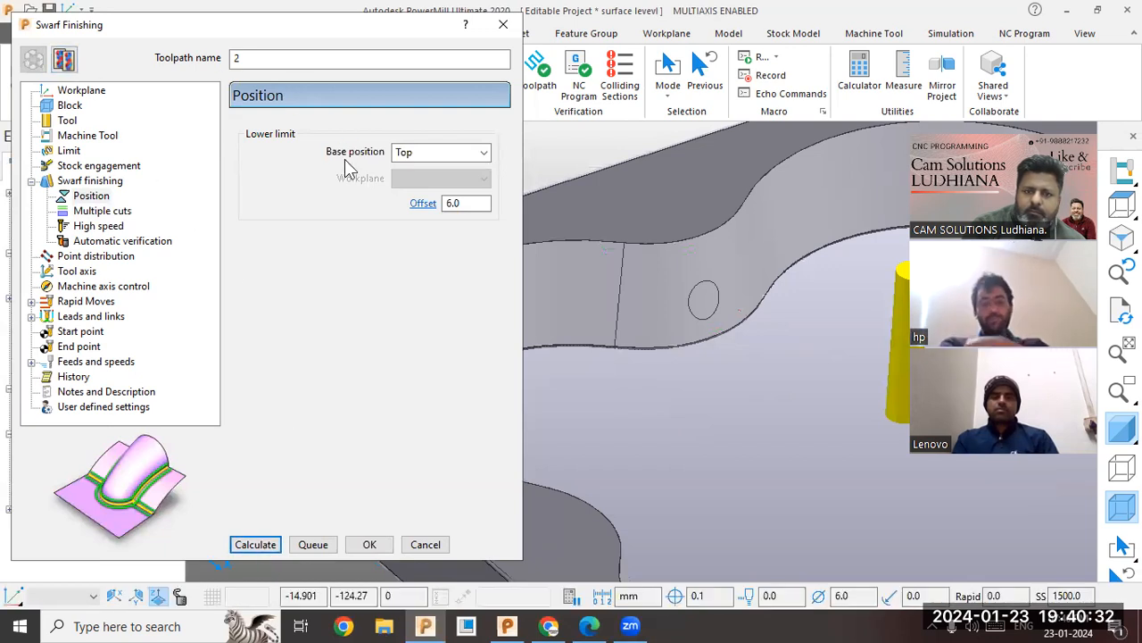
# - Set the upper limit of the multiple cuts to Bottom and try recalculating with the Top base position
pyautogui.click(90, 181)
pyautogui.click(92, 197)
pyautogui.click(98, 211)
pyautogui.click(439, 183)
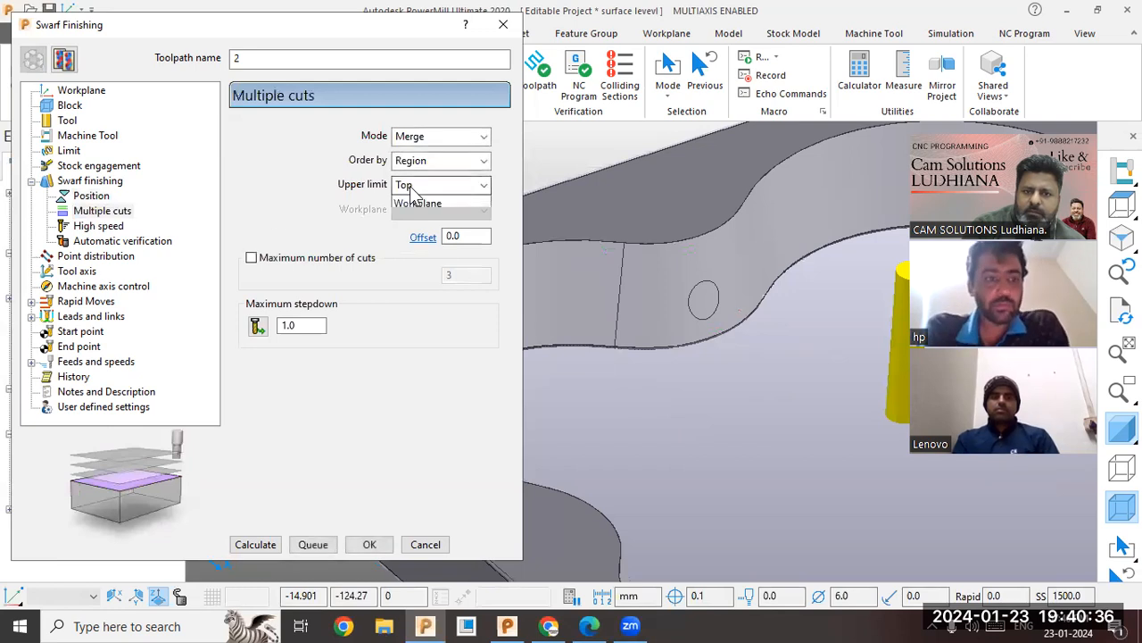
pyautogui.click(413, 232)
pyautogui.click(247, 546)
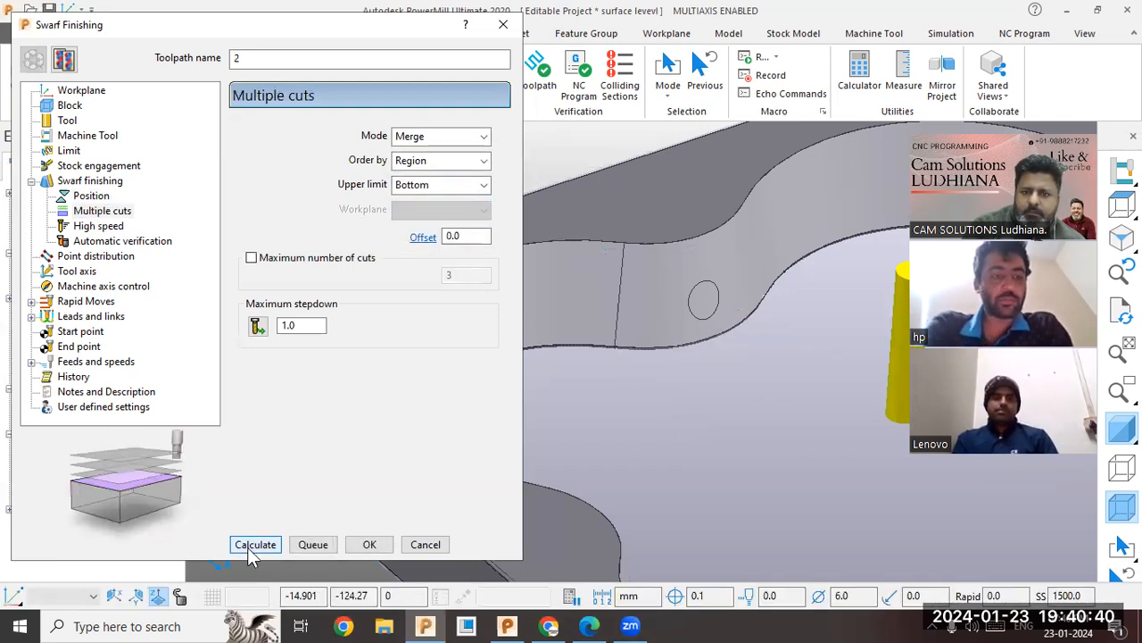
# - Try to calculate the merged multiple cuts with the upper limit set to None
pyautogui.click(428, 187)
pyautogui.scroll(1, 428, 196)
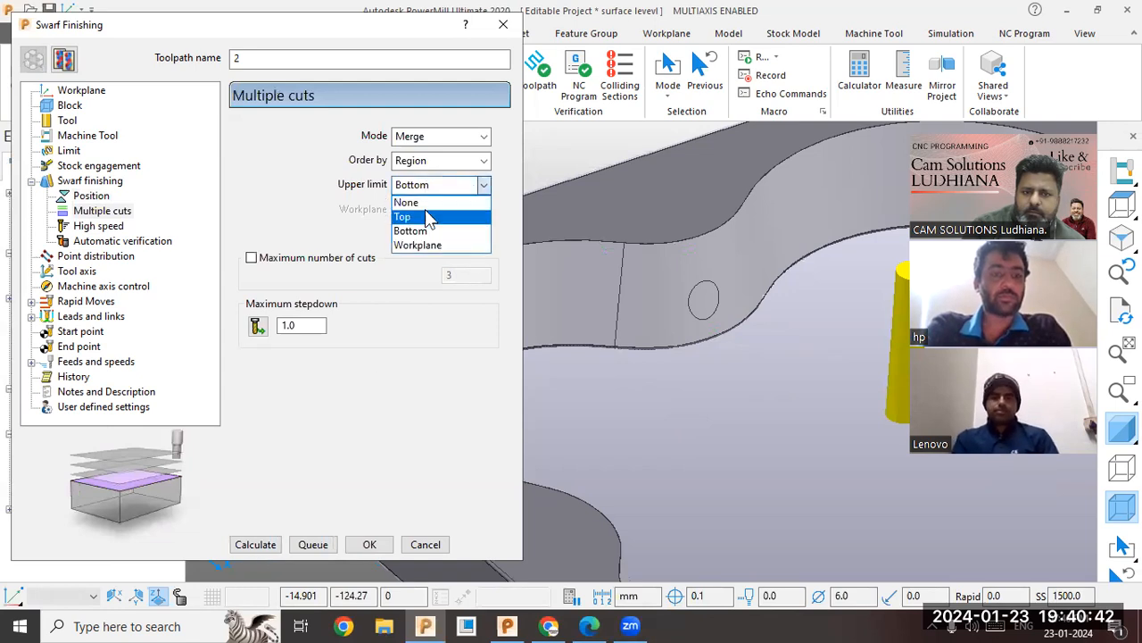
pyautogui.click(415, 200)
pyautogui.click(255, 545)
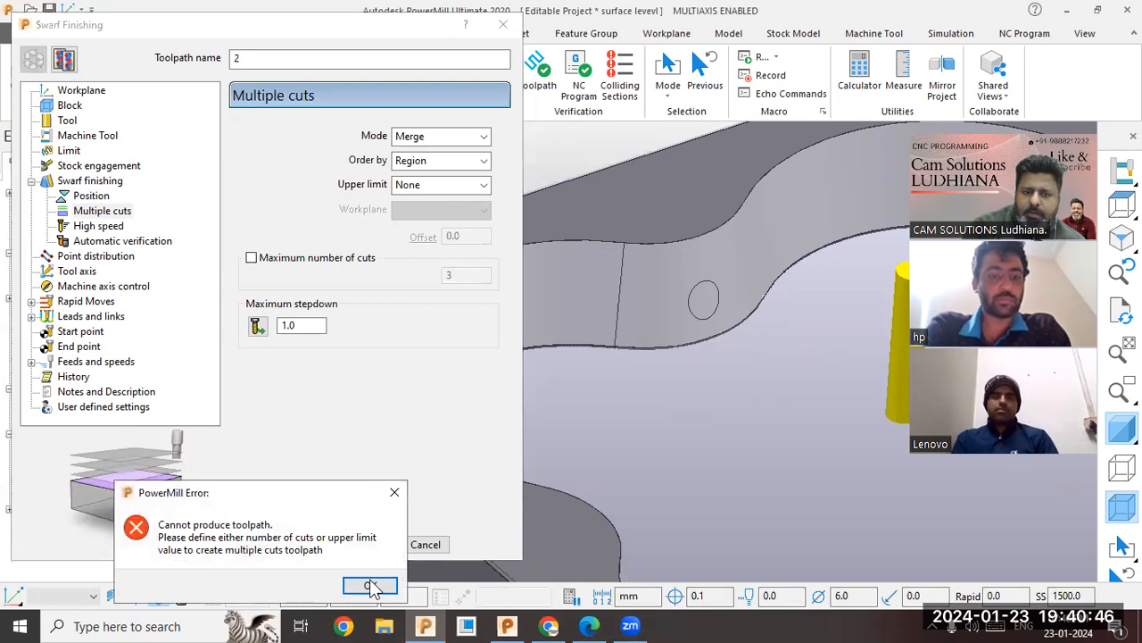
pyautogui.click(369, 586)
# - Return the multiple cuts' upper limit to Top and try recalculating with the base position set to Automatic
pyautogui.click(437, 186)
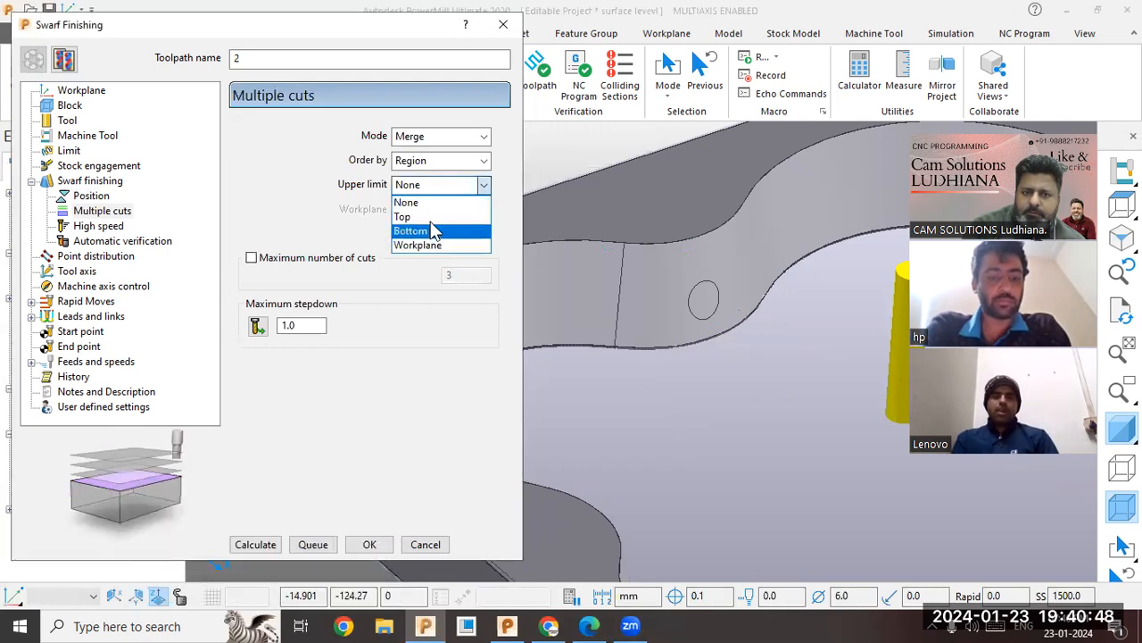
pyautogui.click(406, 216)
pyautogui.click(111, 181)
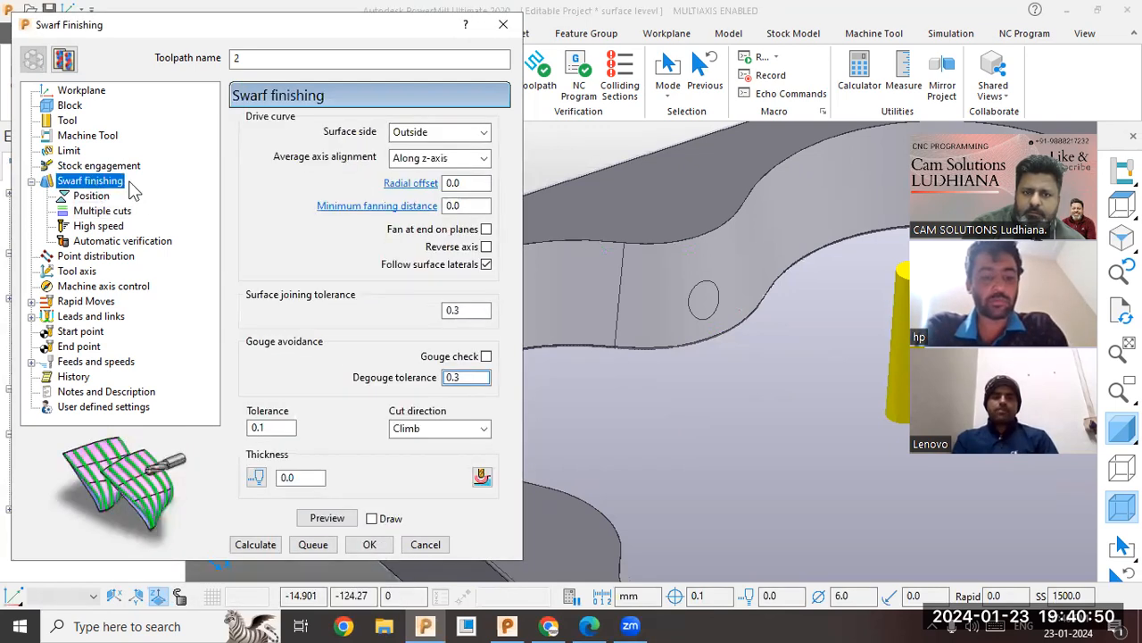
pyautogui.click(72, 197)
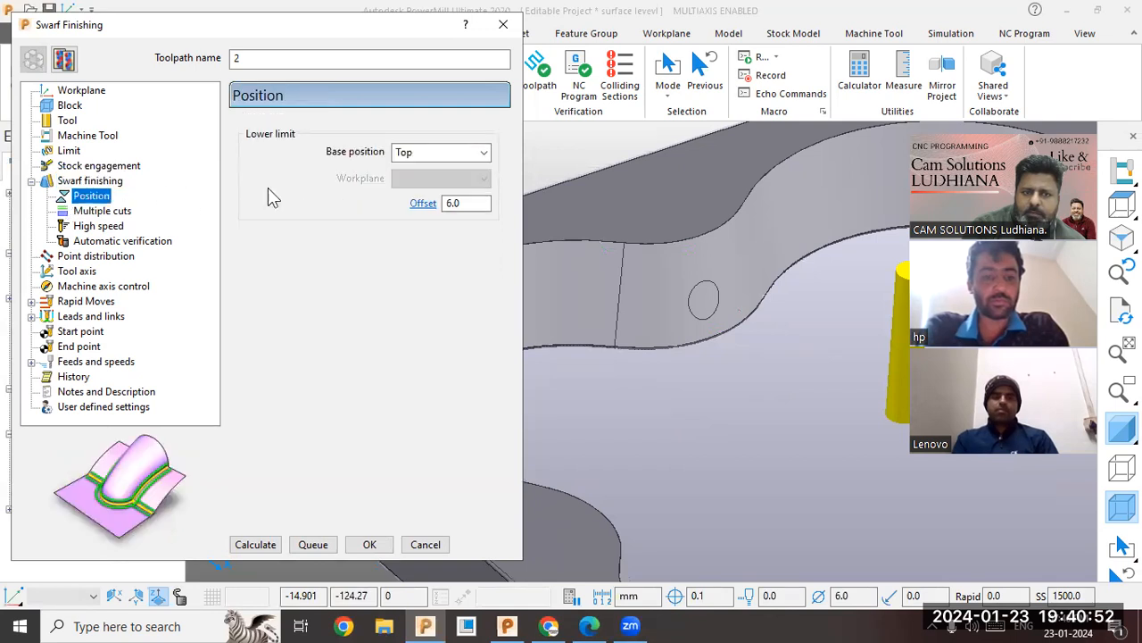
pyautogui.click(425, 152)
pyautogui.click(420, 171)
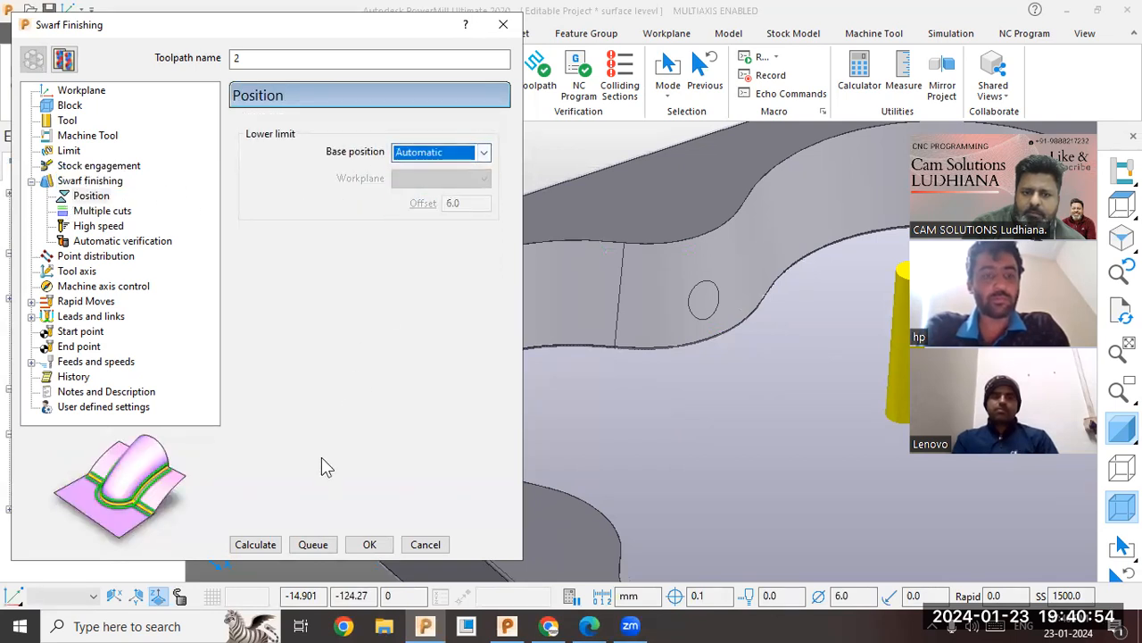
pyautogui.click(258, 544)
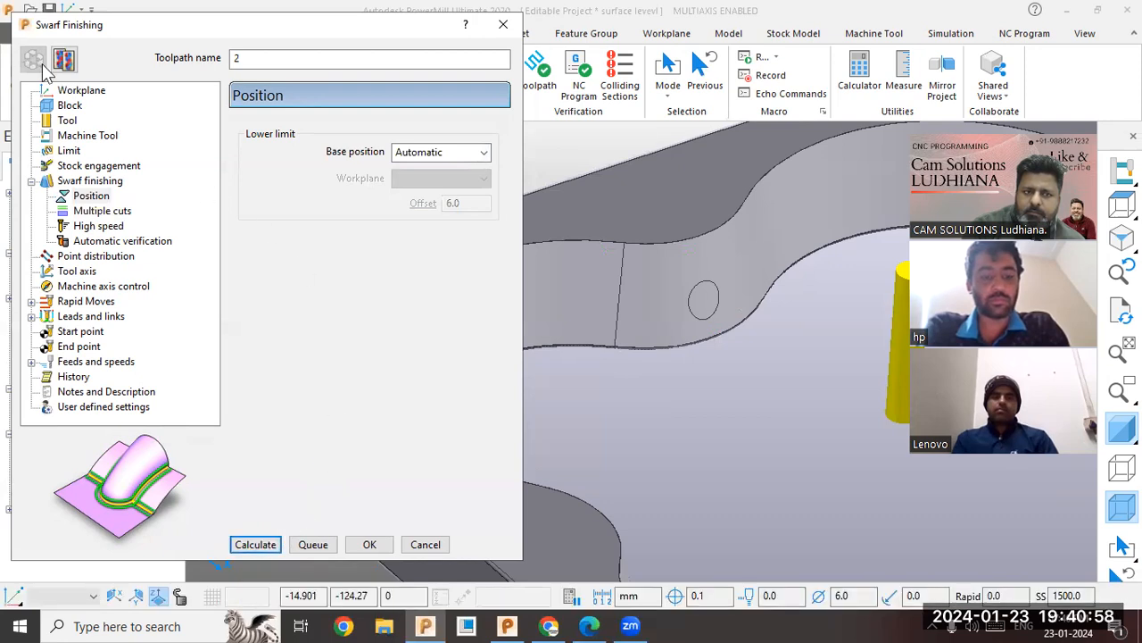
# - Set the lower limit's base position to Bottom with an offset of 0 and recalculate toolpath 2
pyautogui.click(99, 196)
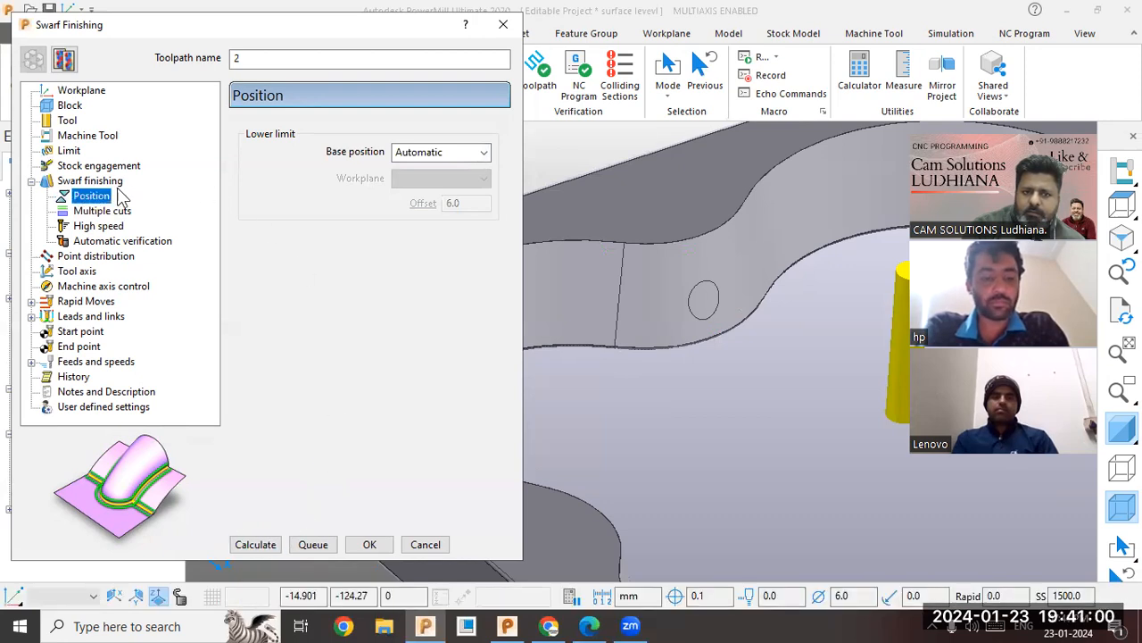
pyautogui.click(407, 157)
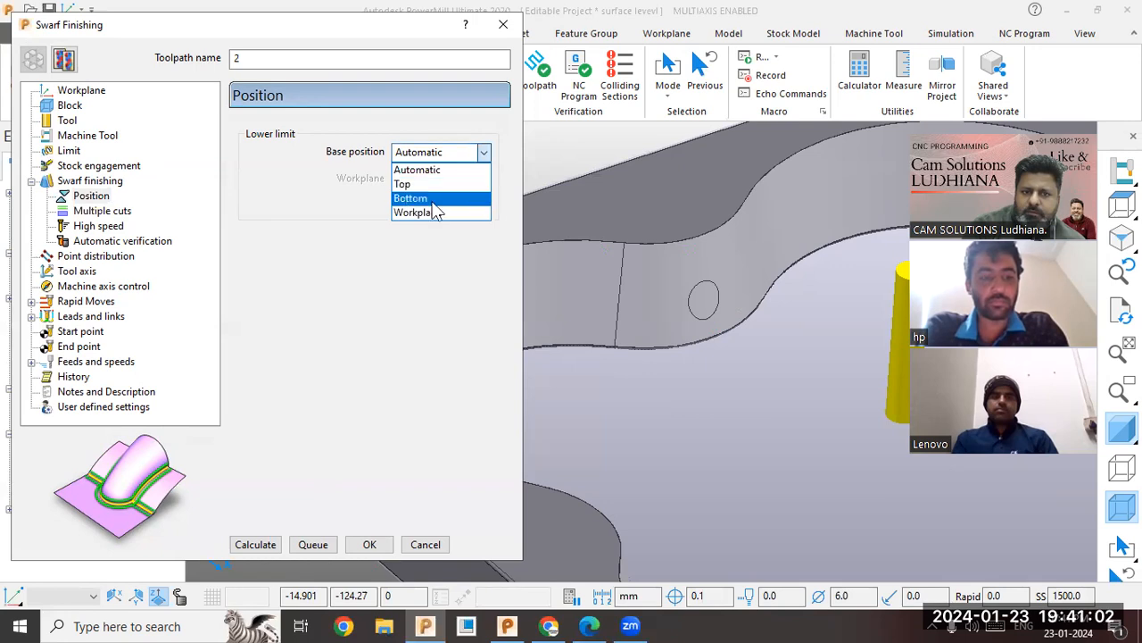
pyautogui.click(426, 198)
pyautogui.press('Tab')
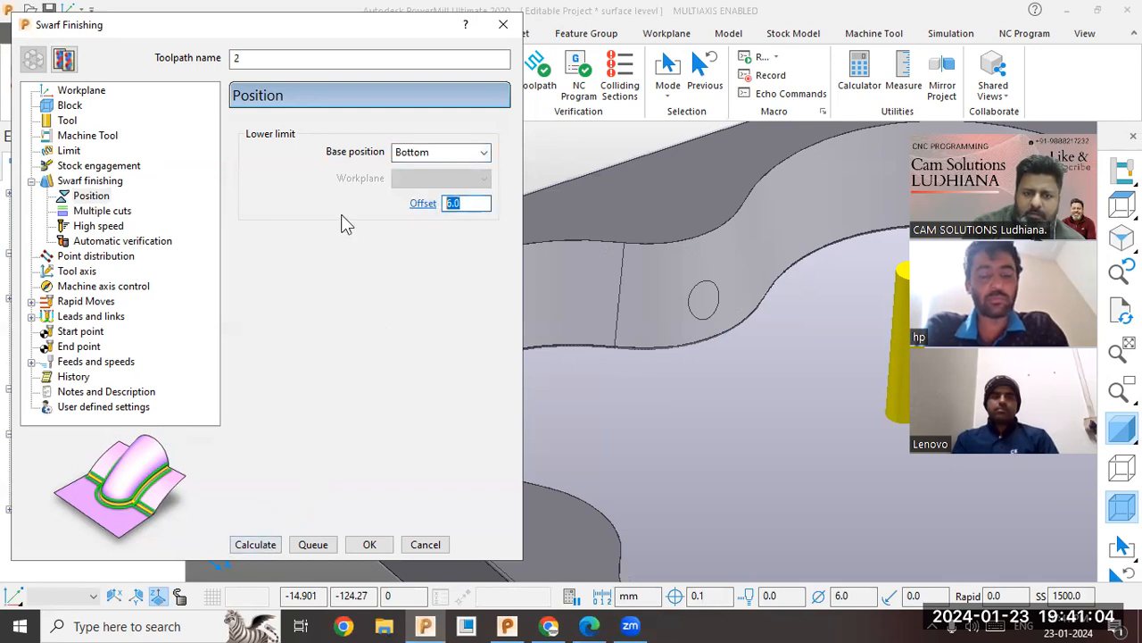
pyautogui.write('0')
pyautogui.click(266, 545)
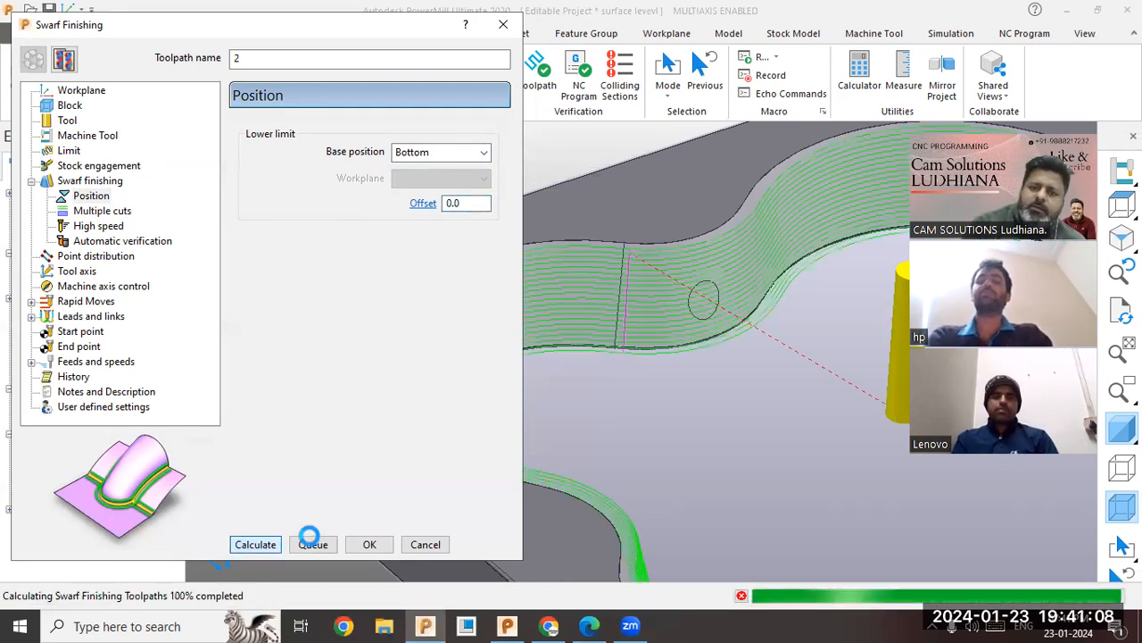
# - Recalculate swarf finishing toolpath 2 with a radial offset of 2 and again with a radial offset of 6
pyautogui.click(94, 181)
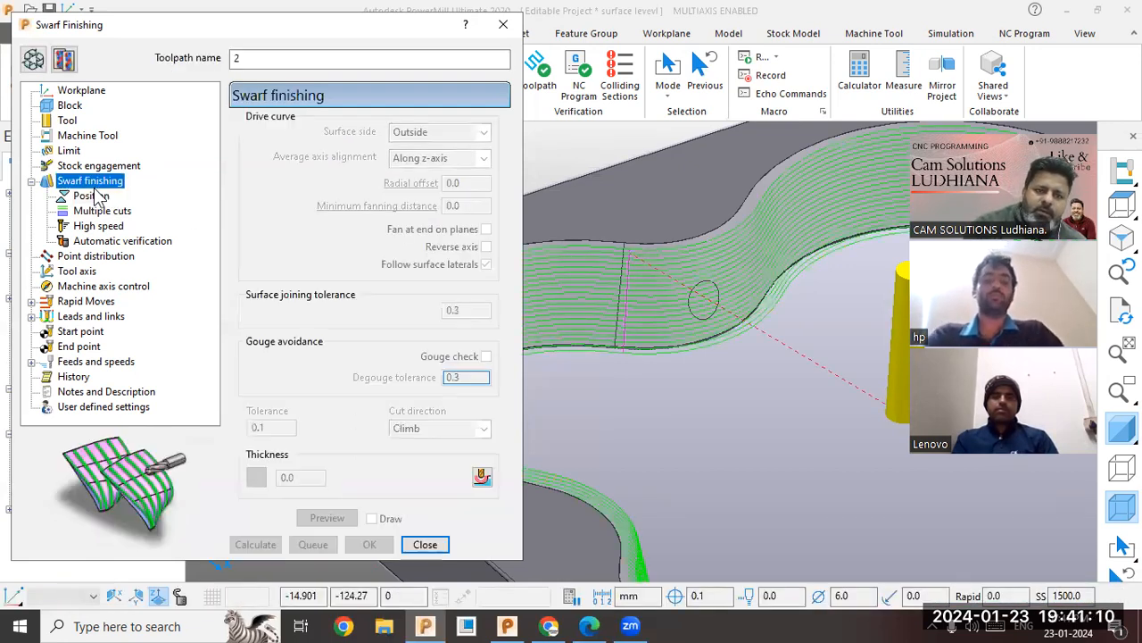
pyautogui.click(33, 58)
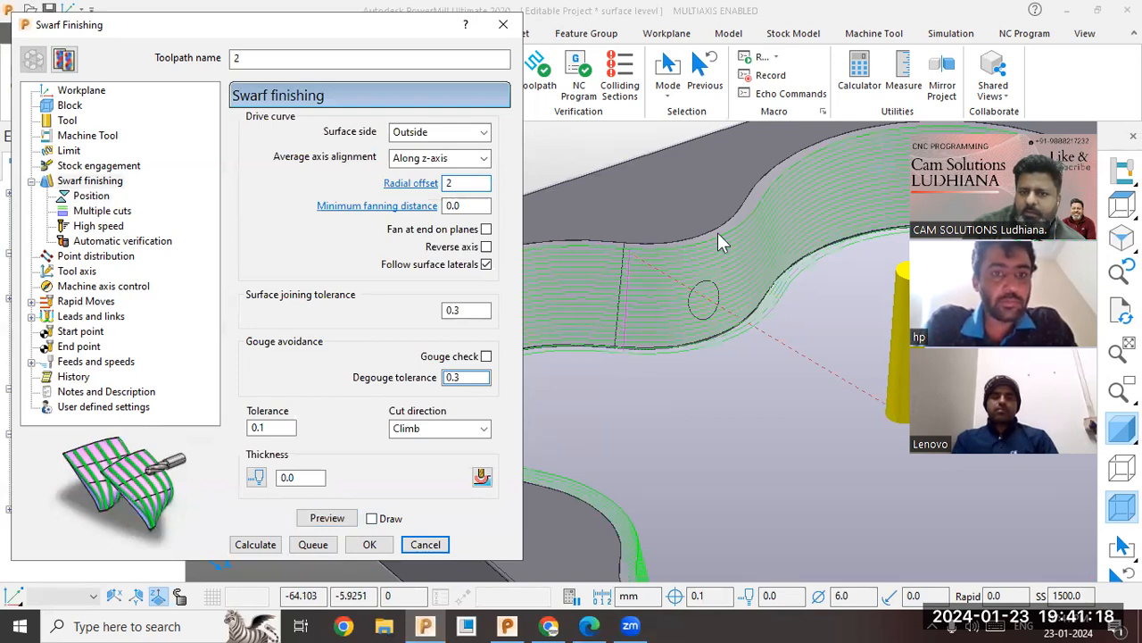
pyautogui.click(258, 552)
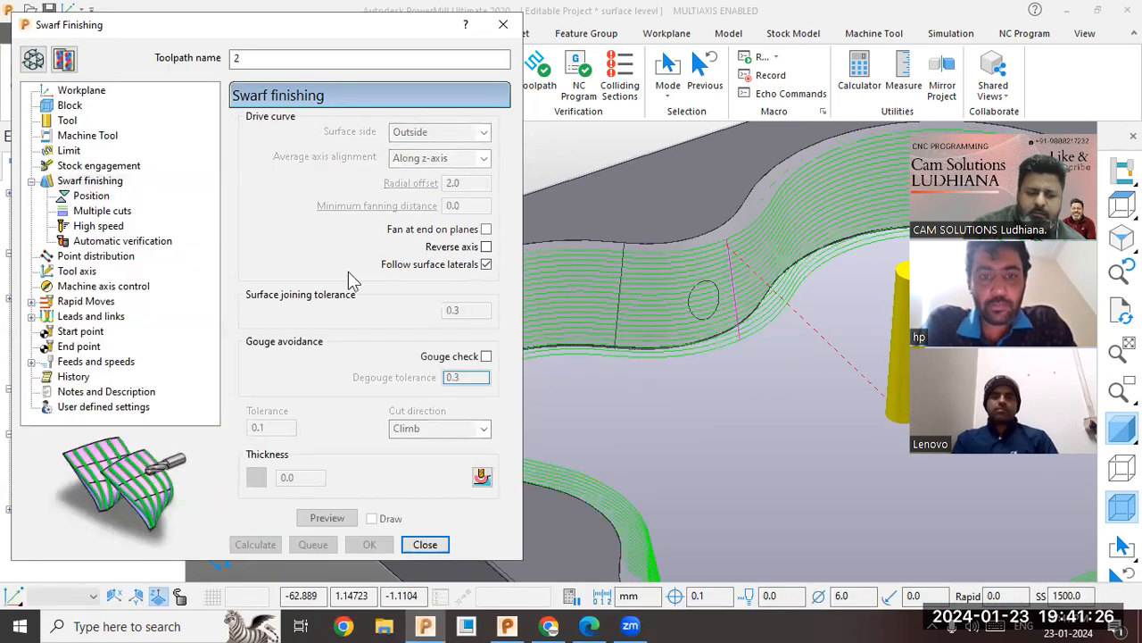
pyautogui.click(33, 59)
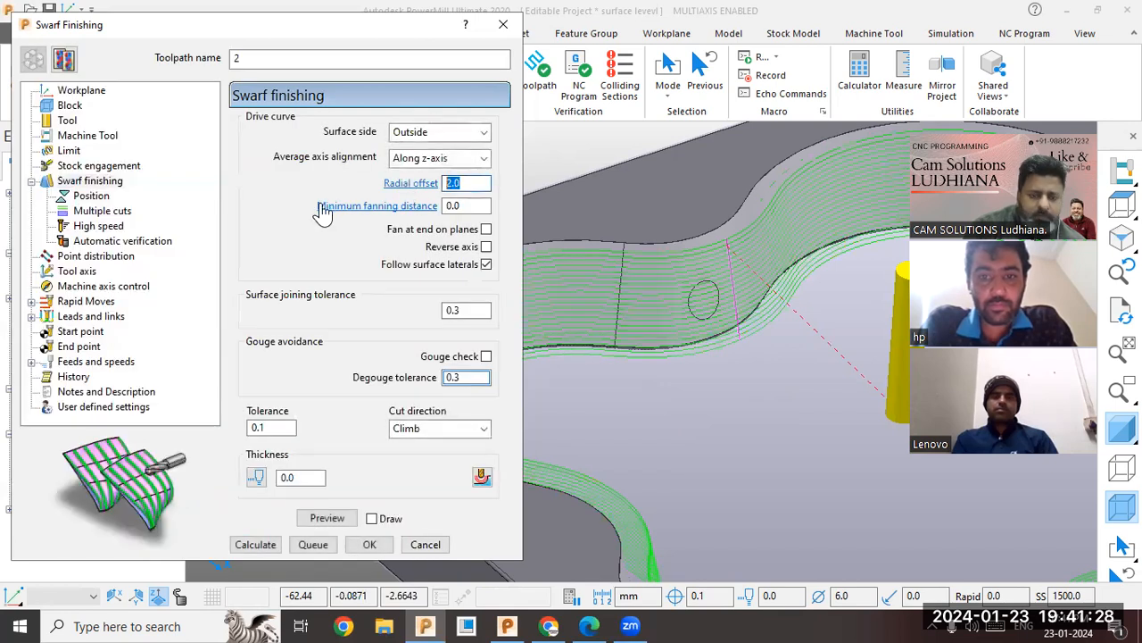
pyautogui.write('6')
pyautogui.click(255, 544)
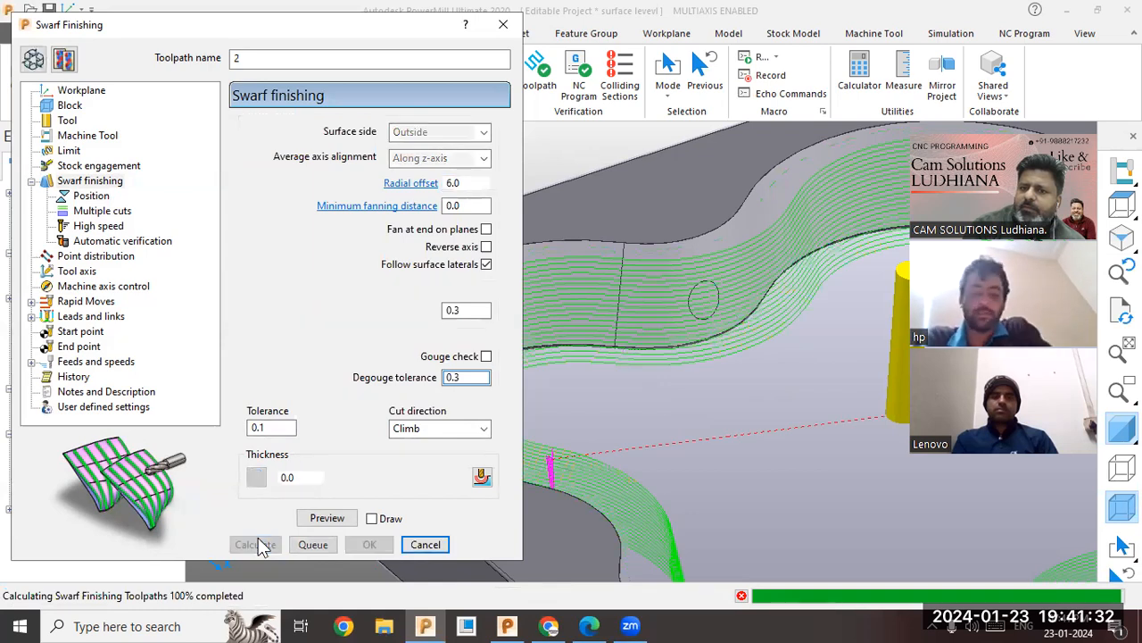
# - Try calculating toolpath 2 with the drive curve's surface side set to Inside
pyautogui.click(33, 59)
pyautogui.click(483, 132)
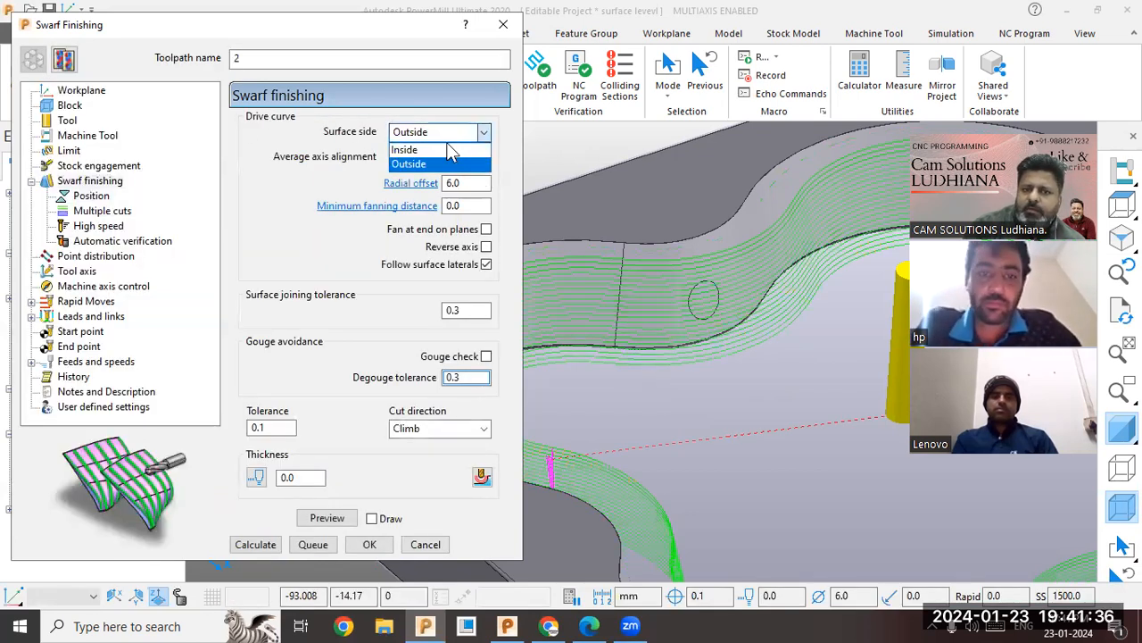
pyautogui.click(420, 146)
pyautogui.click(268, 548)
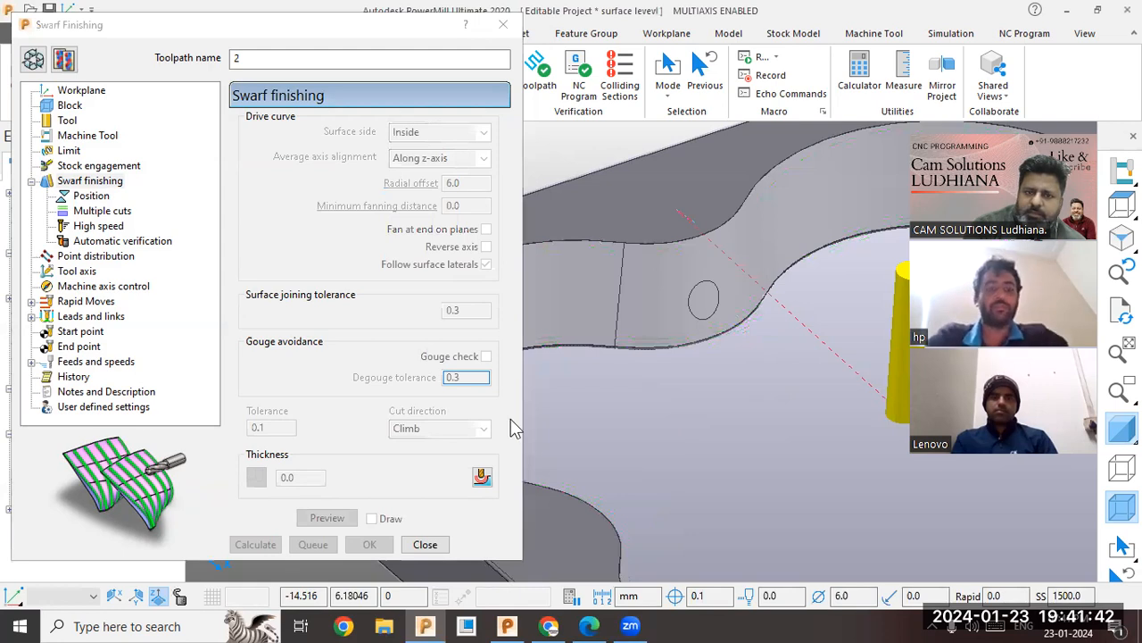
# - Turn on the gouge check for the Inside surface side and try recalculating toolpath 2
pyautogui.click(33, 58)
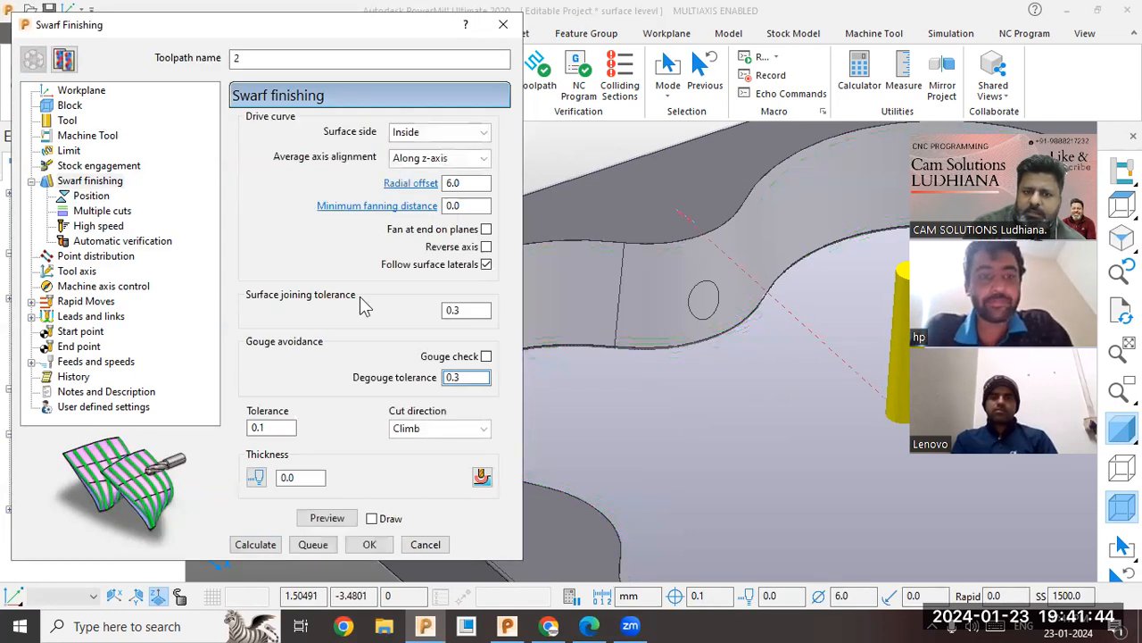
pyautogui.click(486, 357)
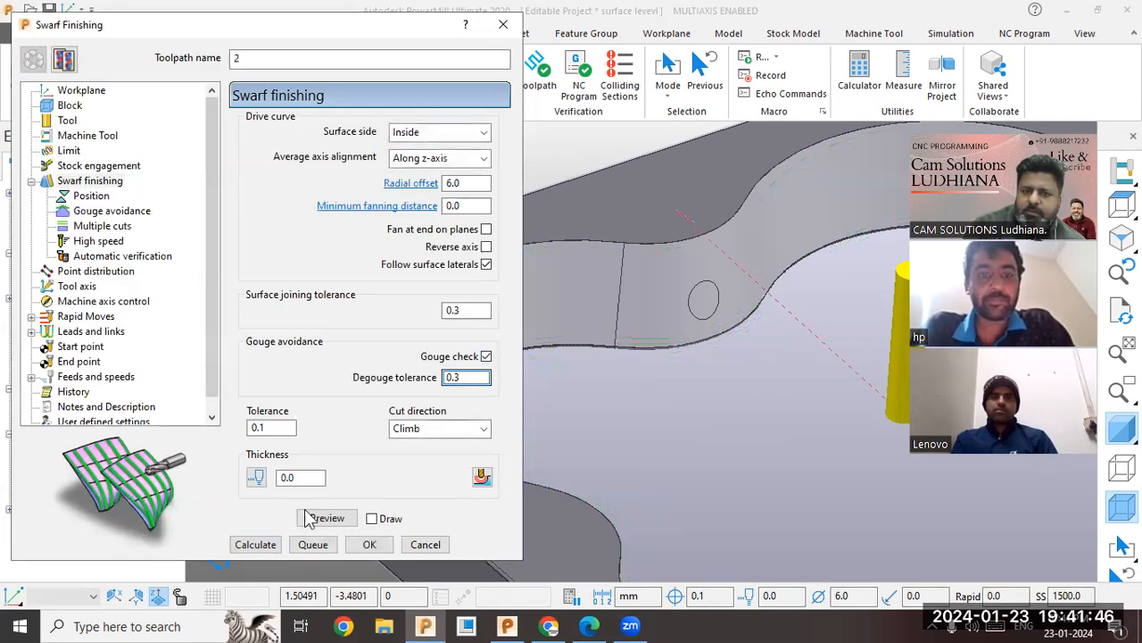
pyautogui.click(256, 544)
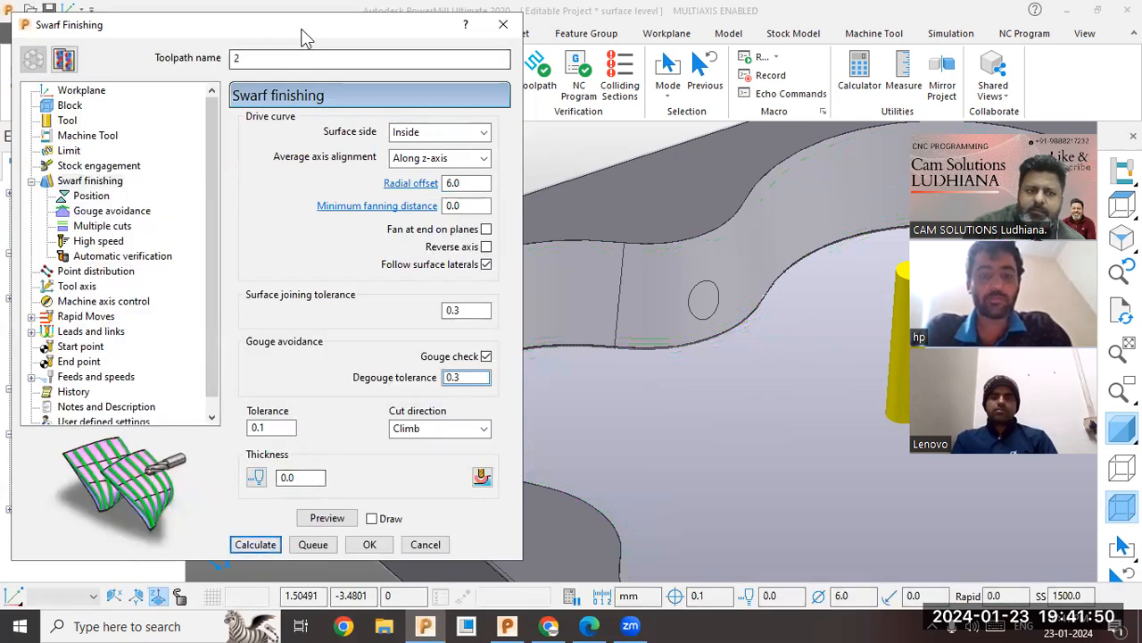
pyautogui.moveTo(303, 37); pyautogui.dragTo(441, 48)
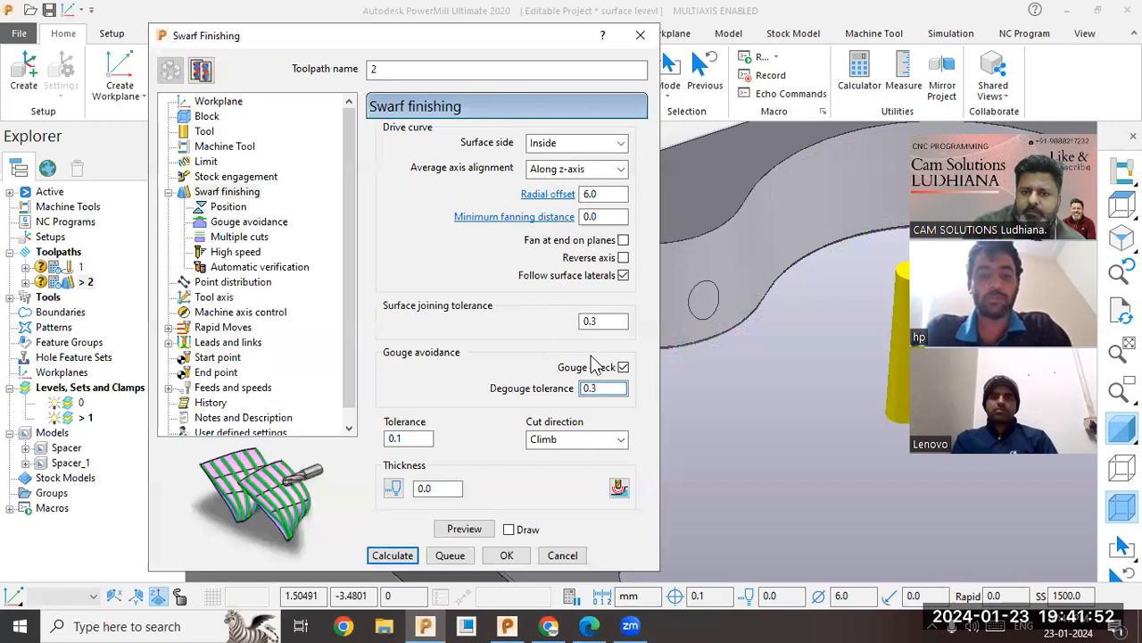
# - Return the drive curve's surface side to Outside and recalculate toolpath 2 with the gouge check on
pyautogui.click(622, 366)
pyautogui.click(564, 146)
pyautogui.click(546, 173)
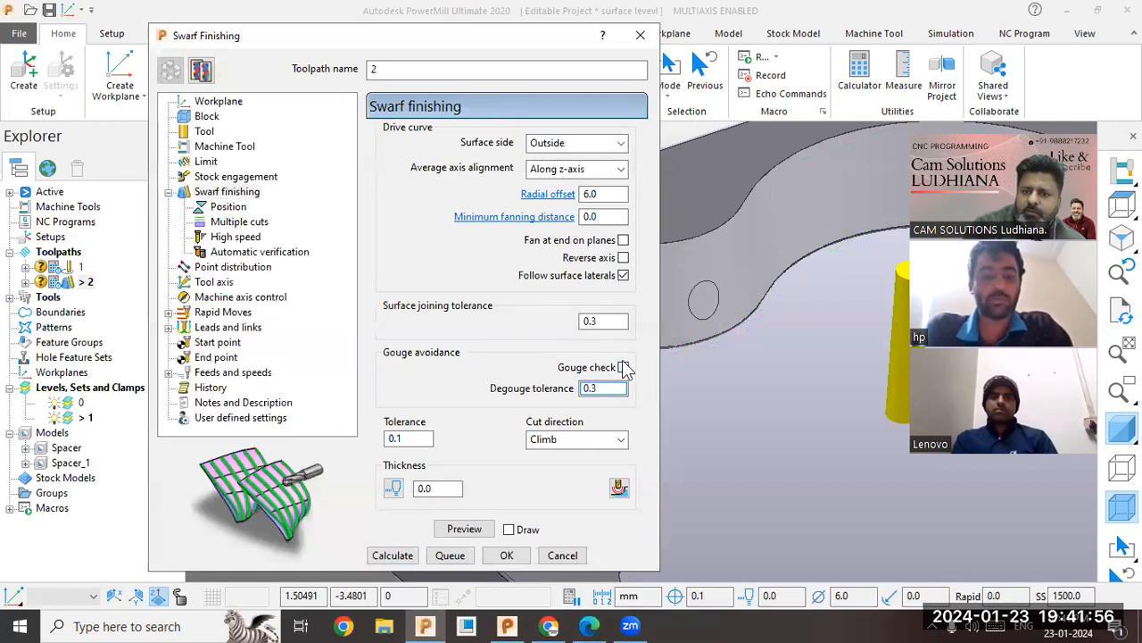
pyautogui.click(623, 366)
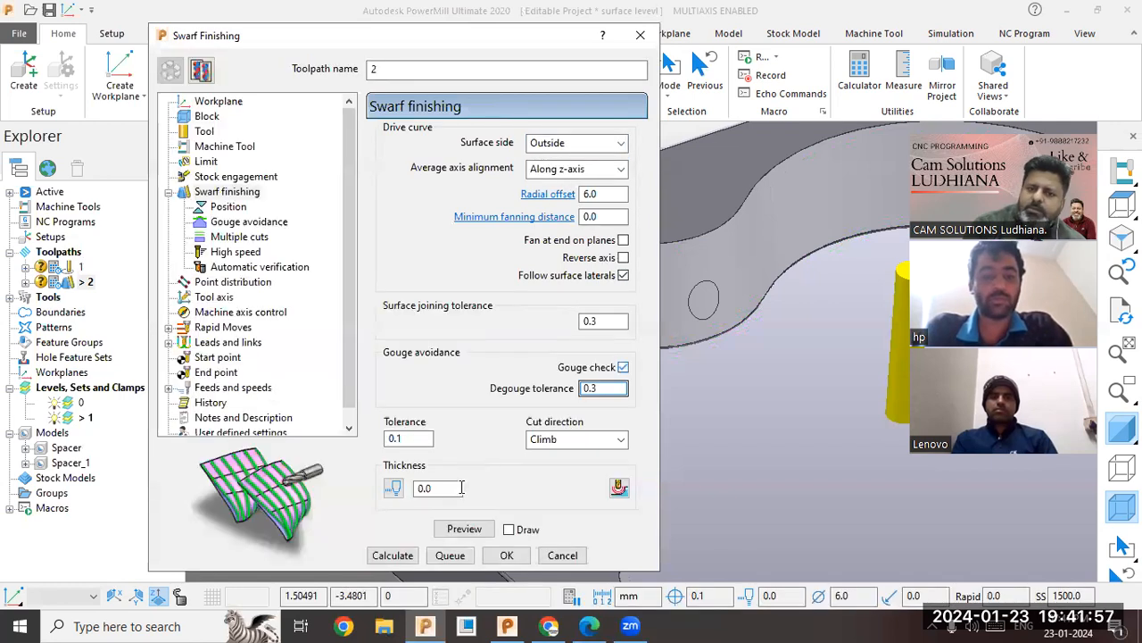
pyautogui.click(406, 554)
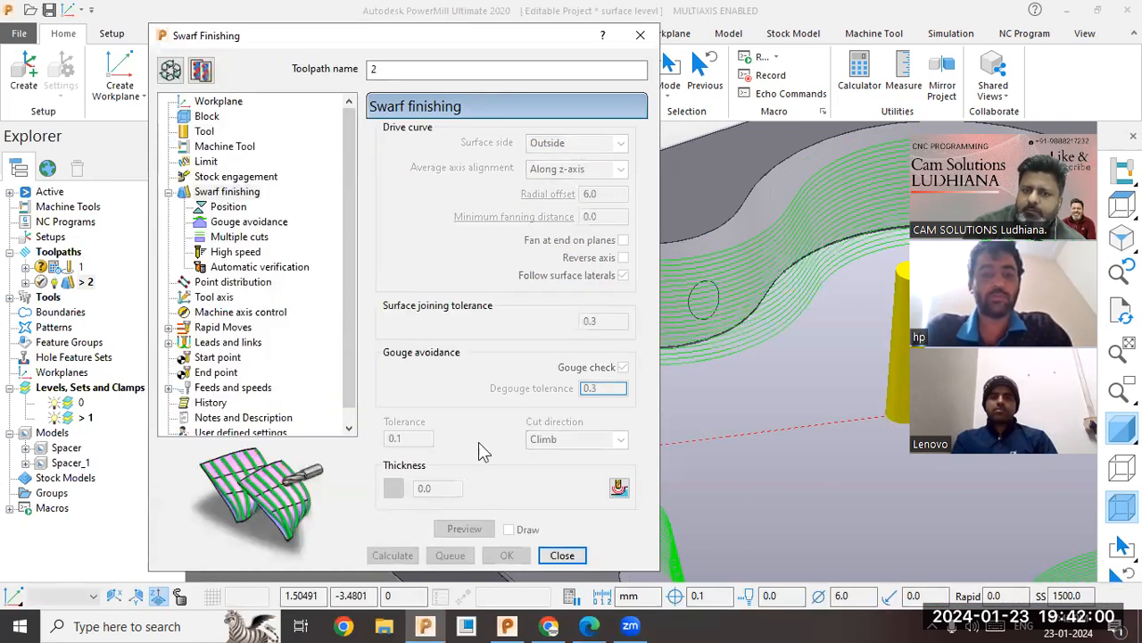
# - Set the radial offset to 0, recalculate toolpath 2 and close its settings
pyautogui.click(170, 70)
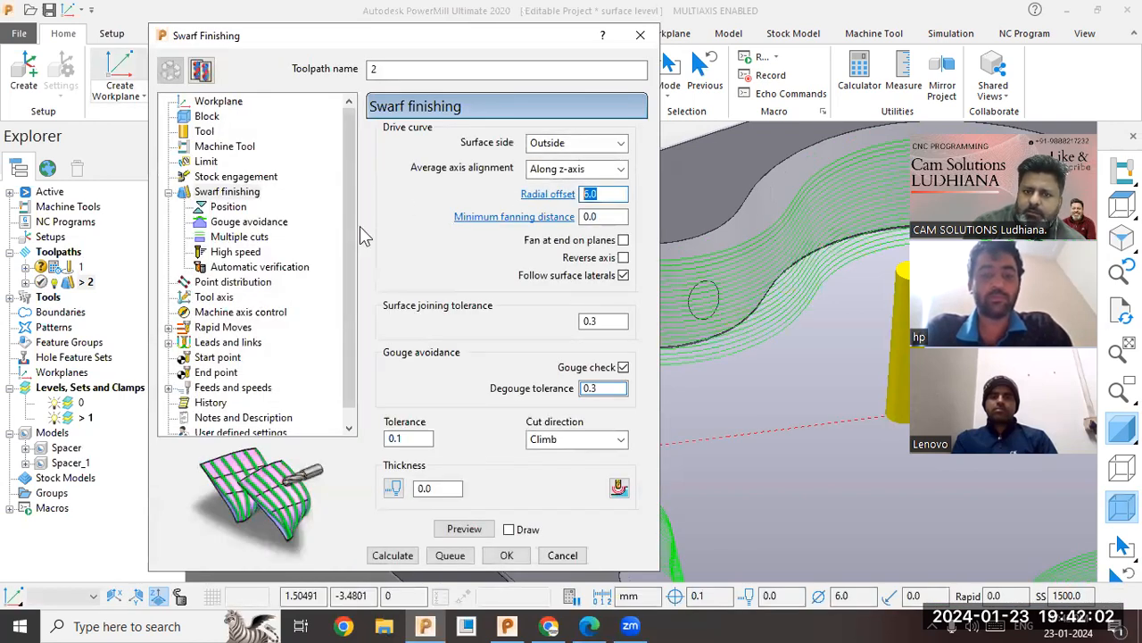
pyautogui.click(406, 555)
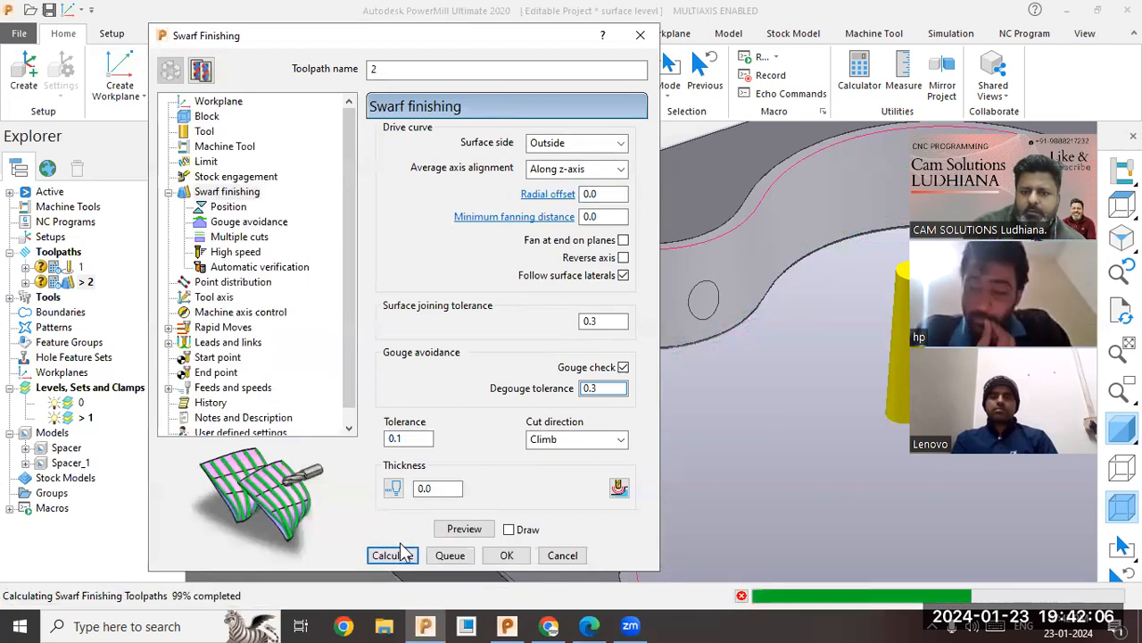
pyautogui.click(563, 555)
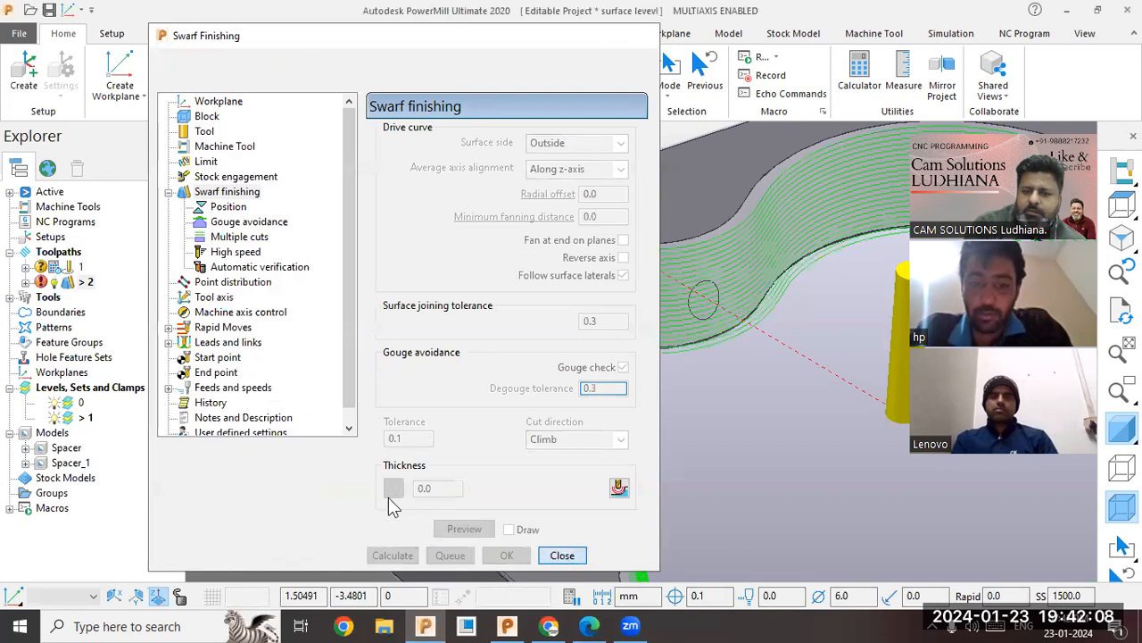
pyautogui.scroll(-1, 286, 256)
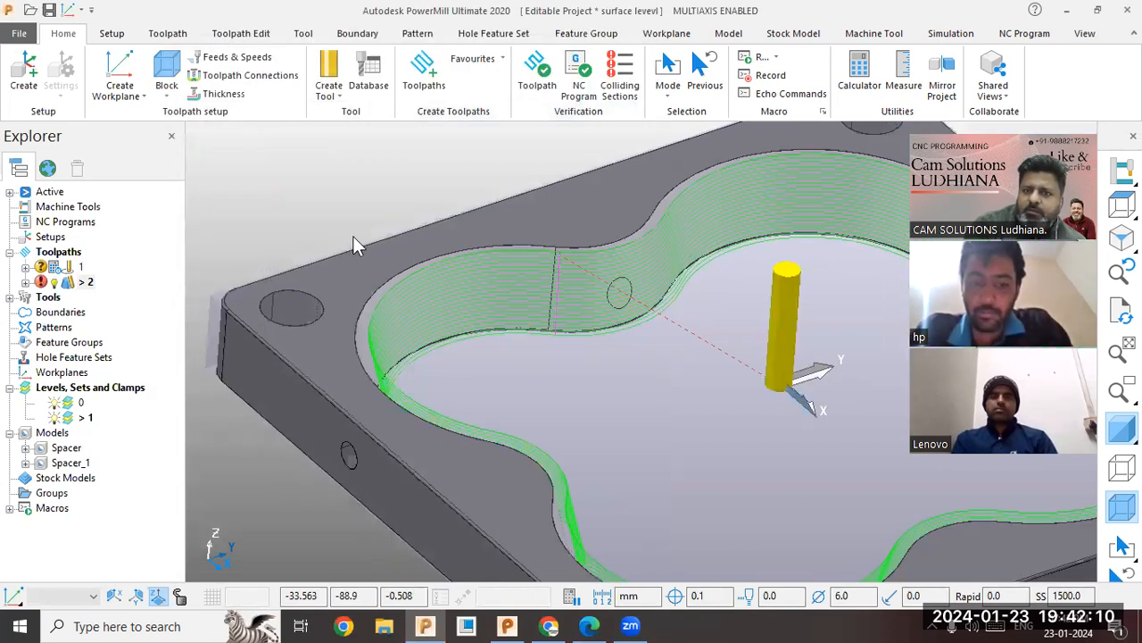
pyautogui.scroll(-1, 352, 237)
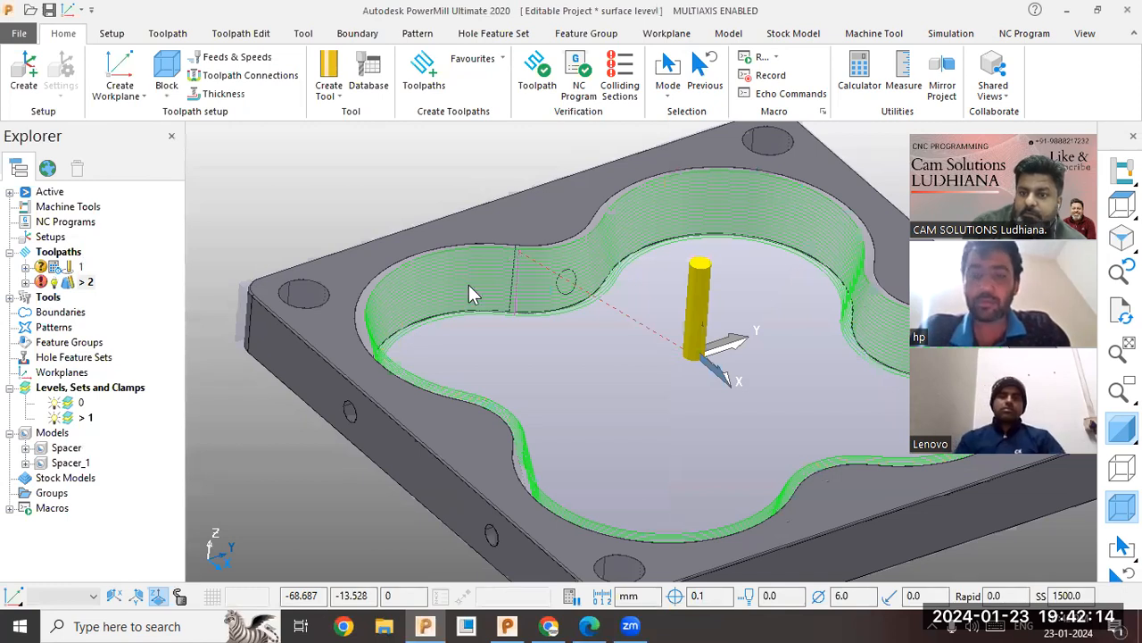
pyautogui.scroll(-1, 469, 287)
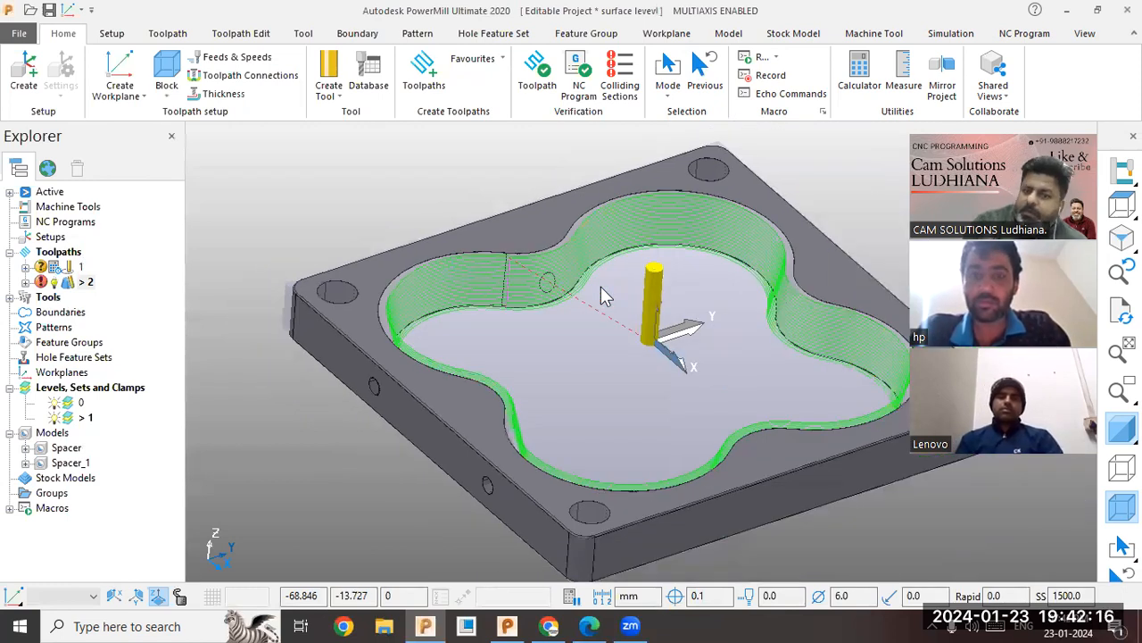
pyautogui.scroll(-1, 601, 287)
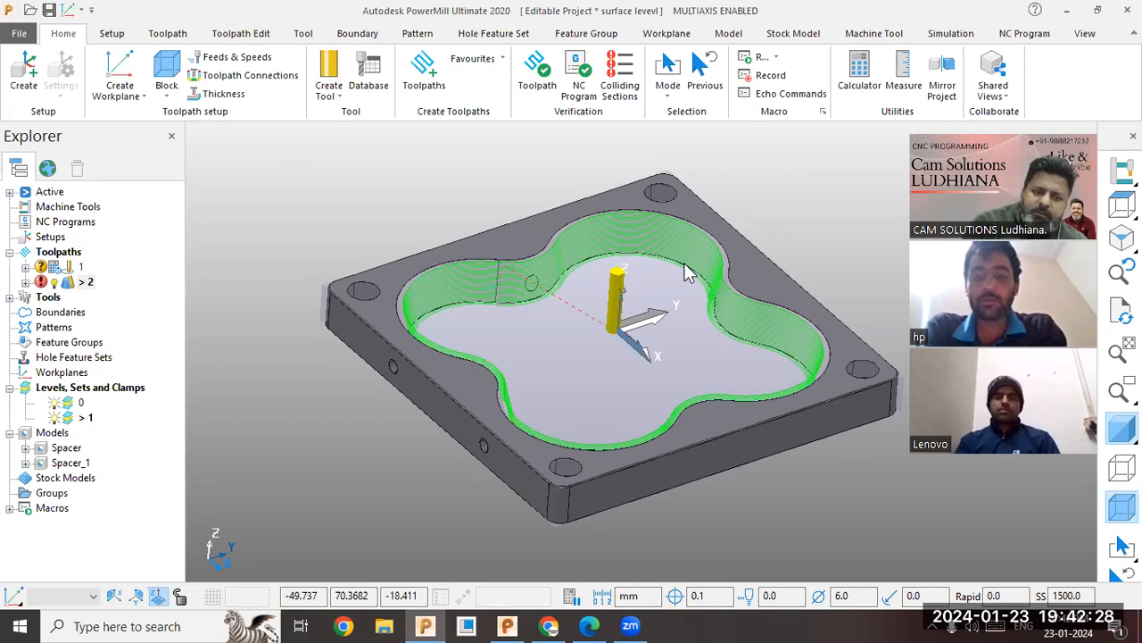
# - Reopen toolpath 2's settings for editing, turn off the gouge check and recalculate
pyautogui.rightClick(74, 283)
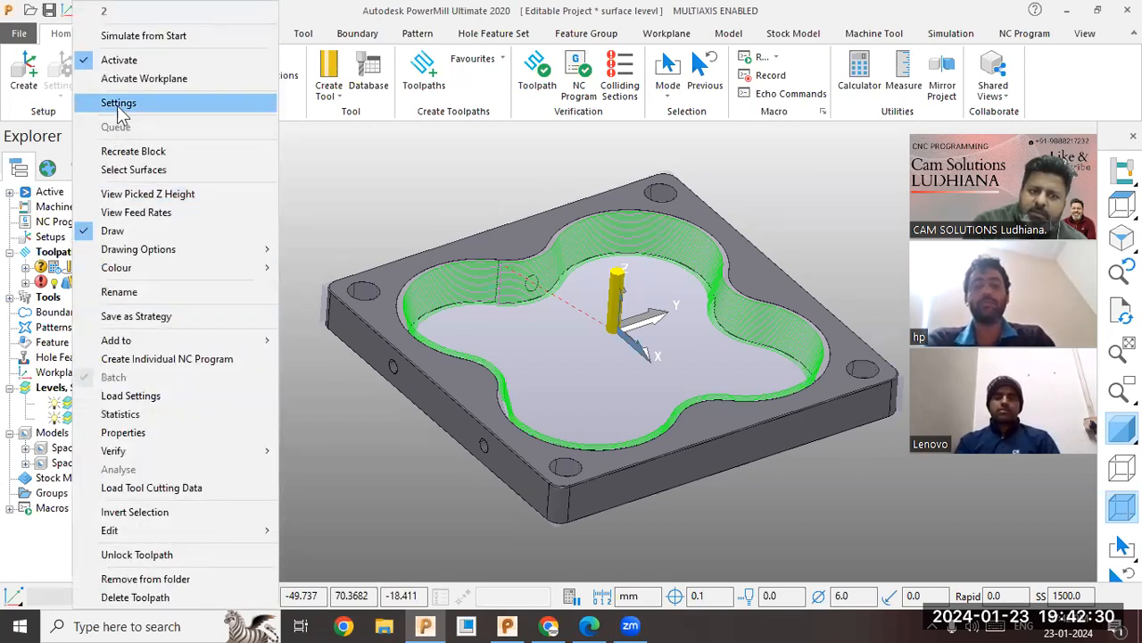
pyautogui.click(117, 104)
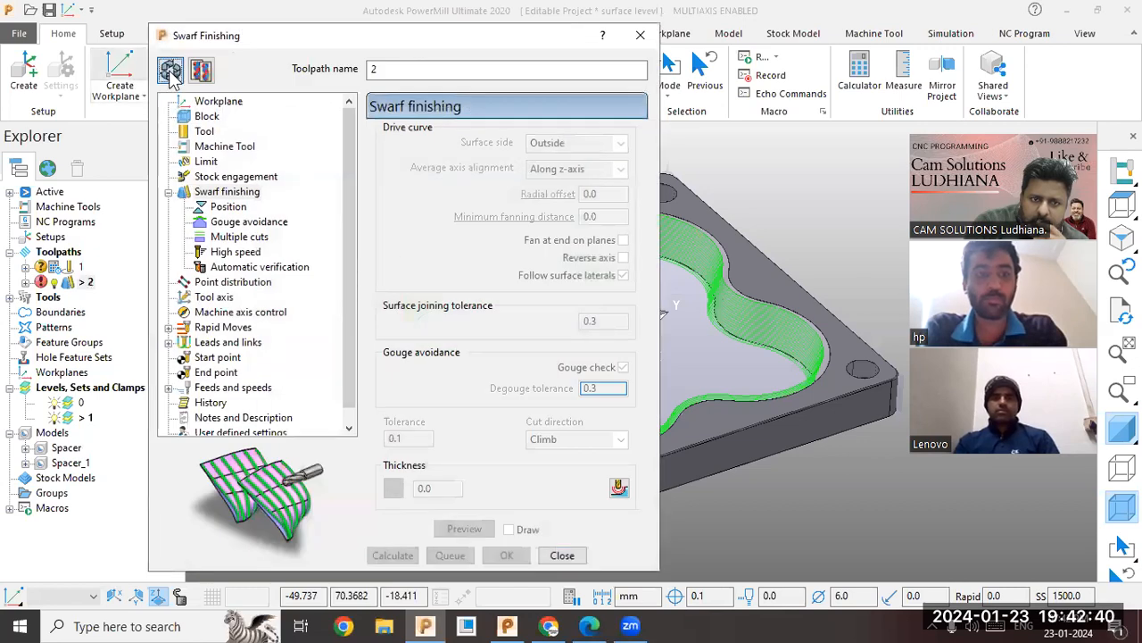
pyautogui.click(171, 72)
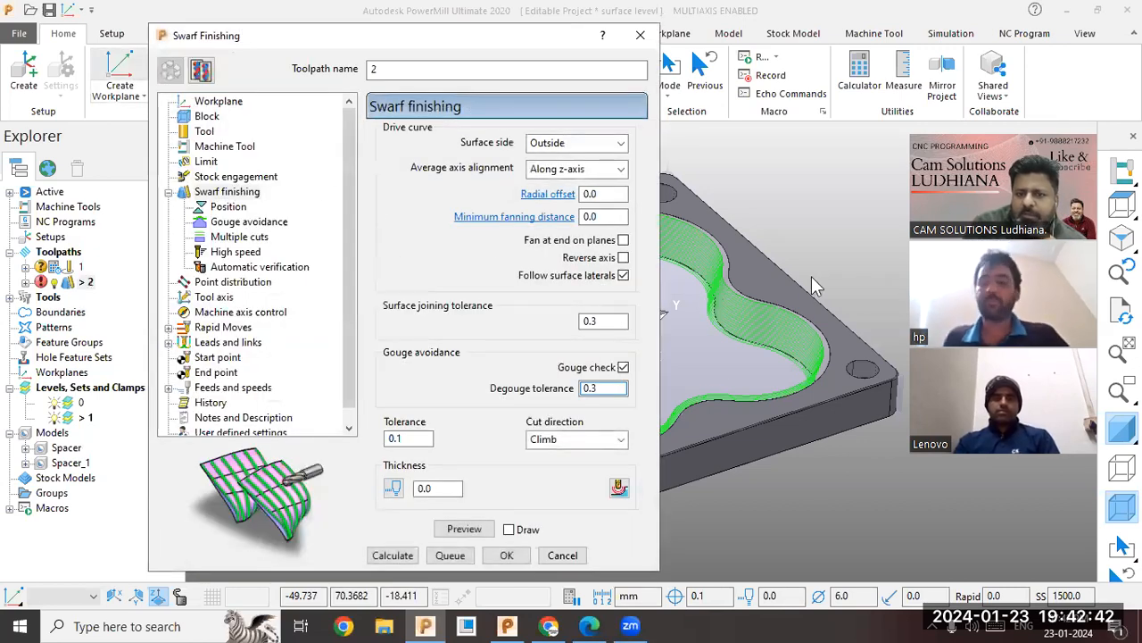
pyautogui.scroll(-2, 710, 365)
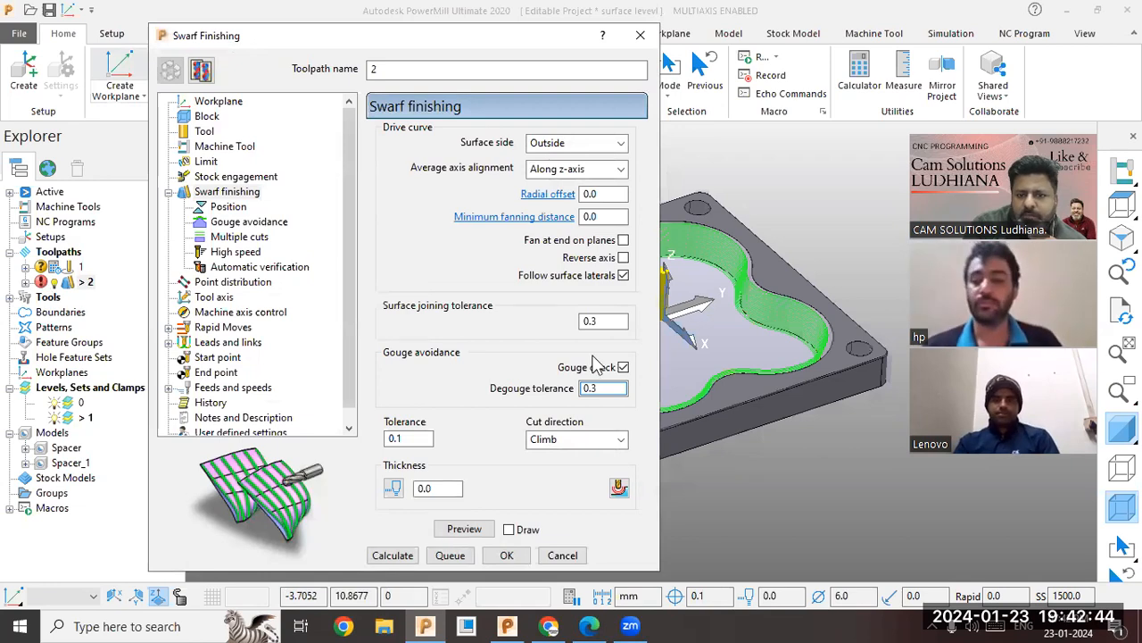
pyautogui.click(623, 366)
pyautogui.click(453, 533)
pyautogui.click(393, 556)
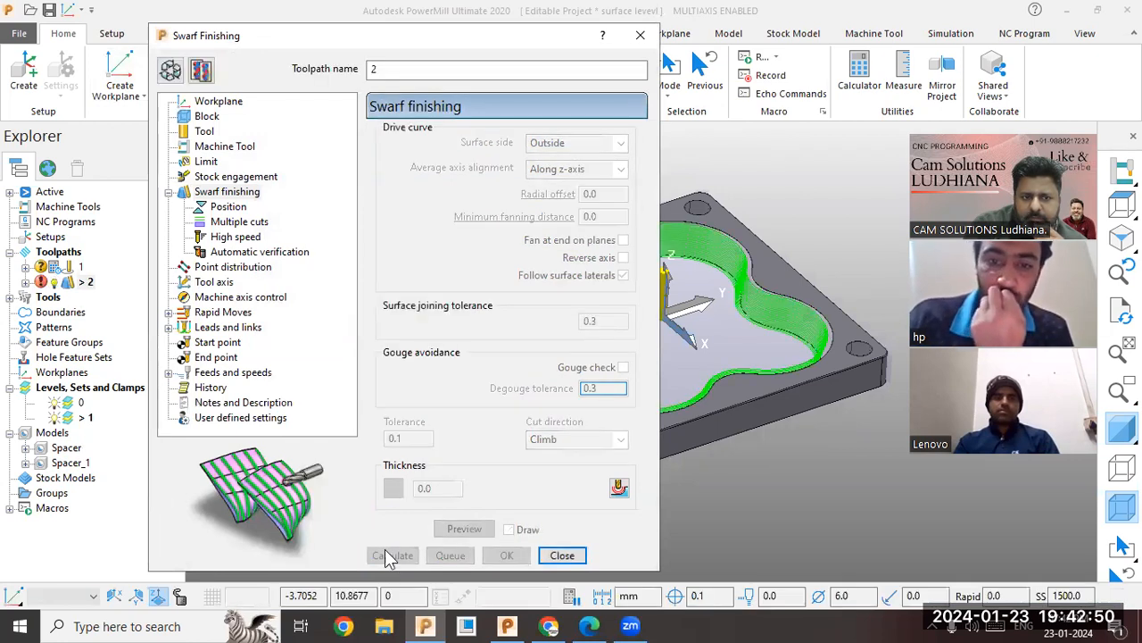
# - Turn on automatic collision checking in toolpath 2's automatic verification and recalculate
pyautogui.click(170, 70)
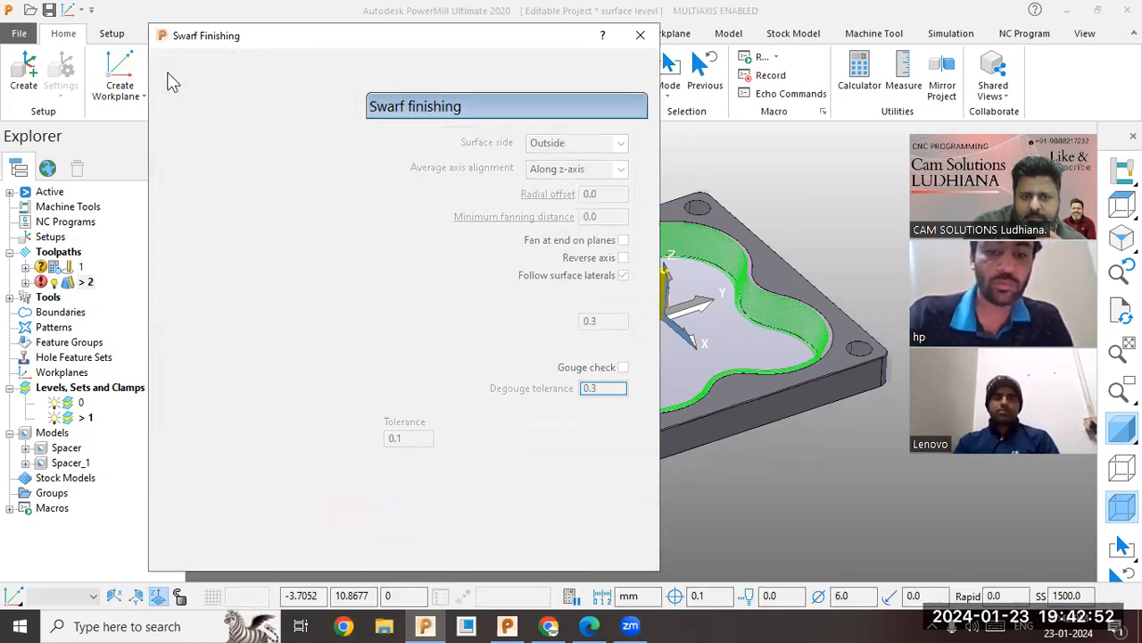
pyautogui.click(229, 252)
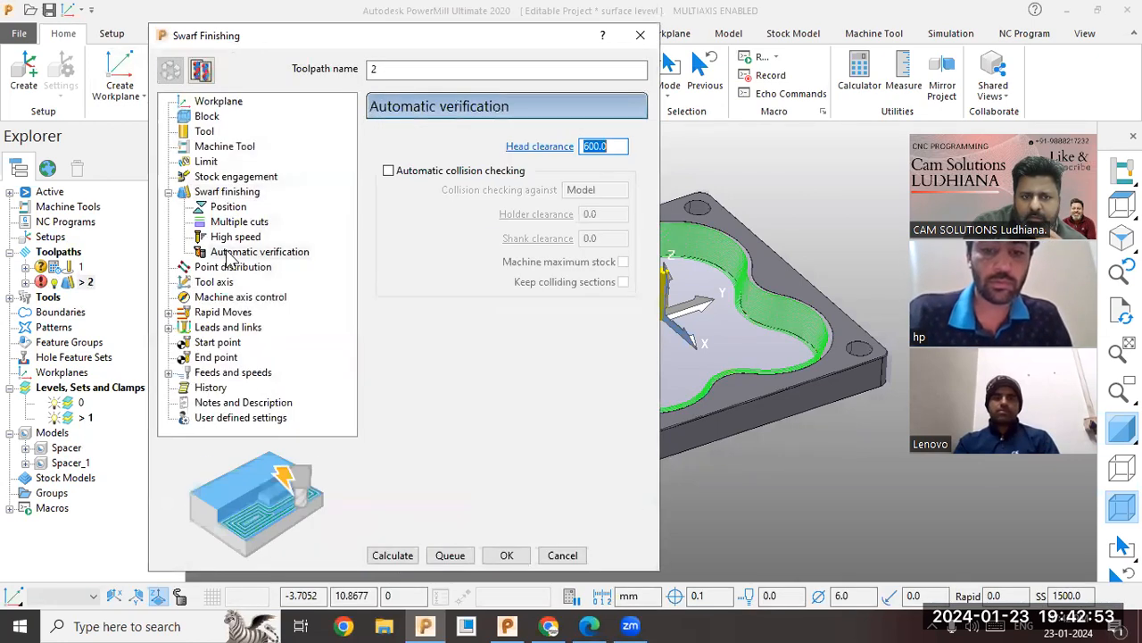
pyautogui.click(388, 170)
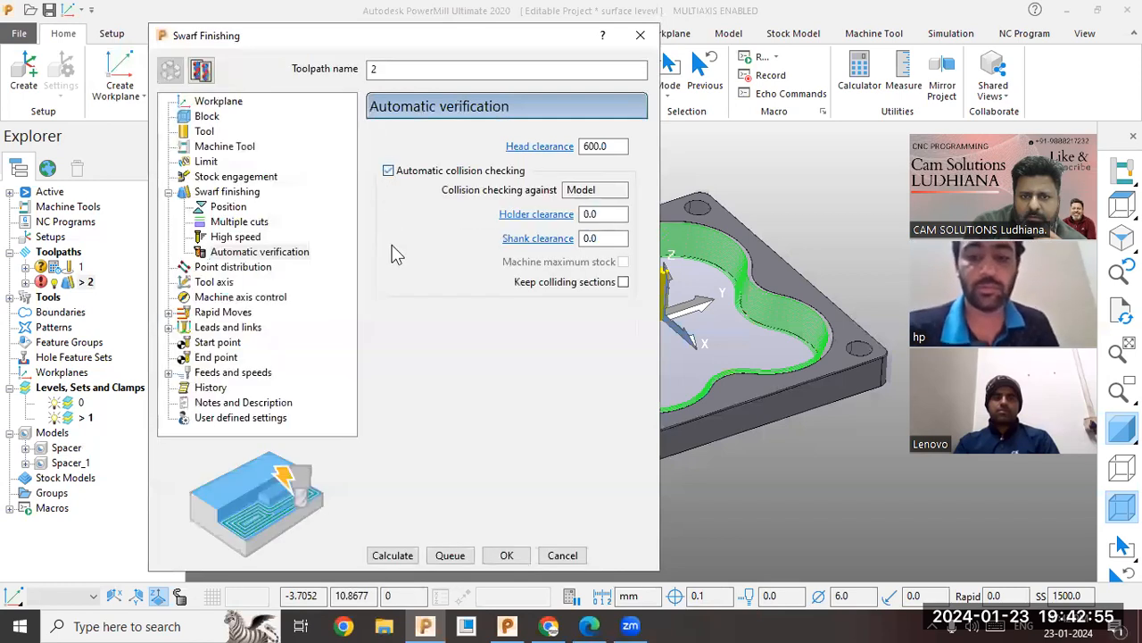
pyautogui.click(408, 557)
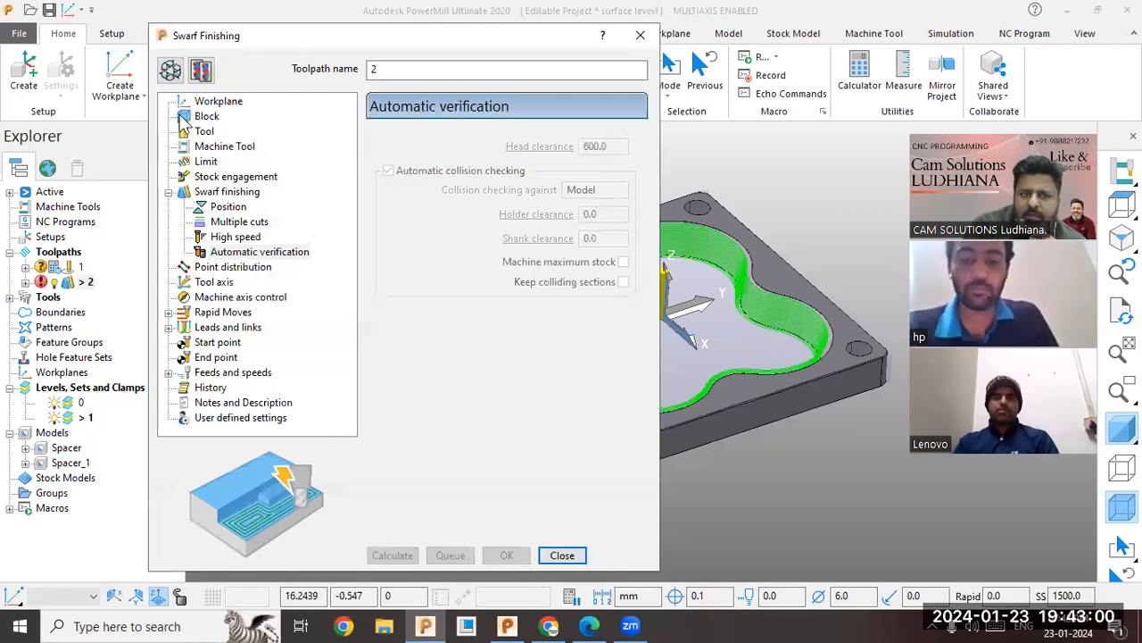
# - Set toolpath 2's cut direction to Any and recalculate the swarf toolpath
pyautogui.click(170, 71)
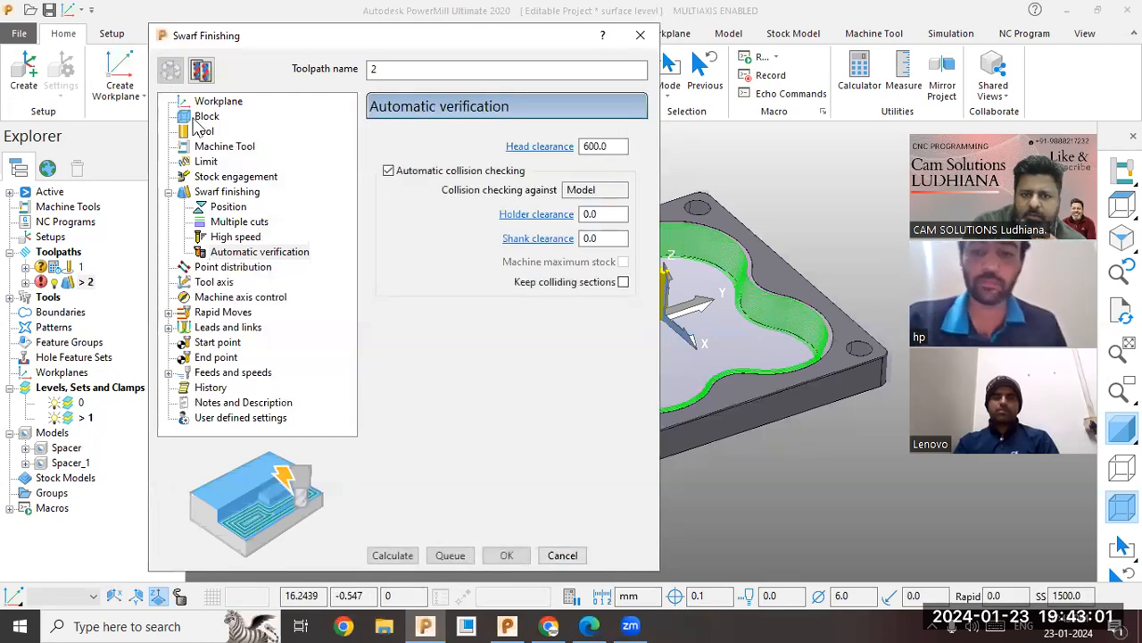
pyautogui.click(225, 208)
pyautogui.click(224, 193)
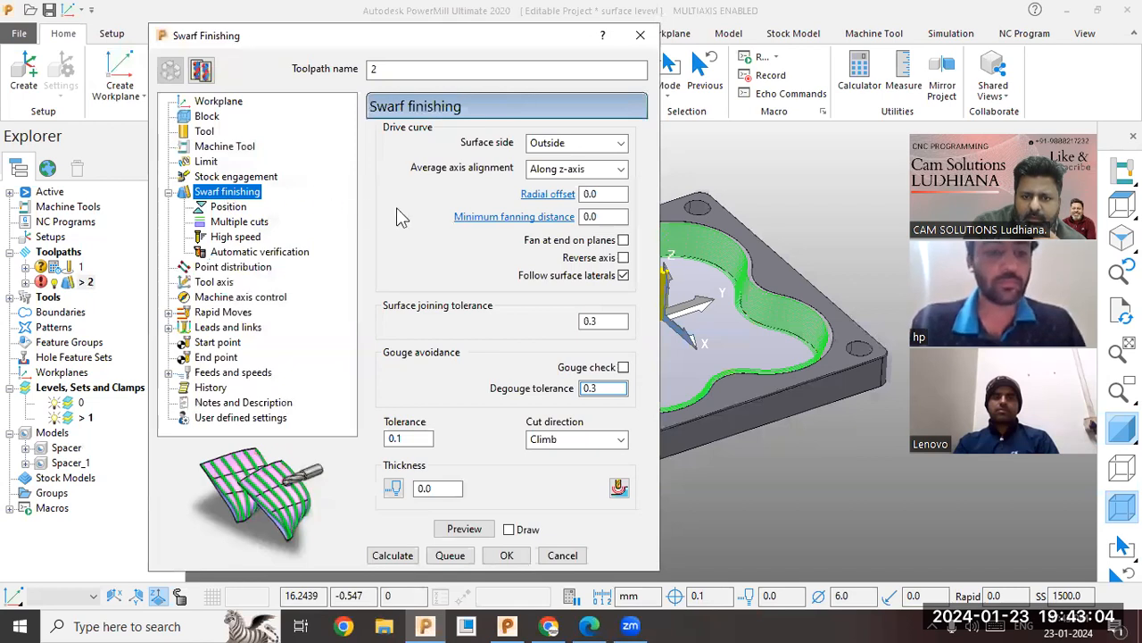
pyautogui.click(605, 439)
pyautogui.click(580, 485)
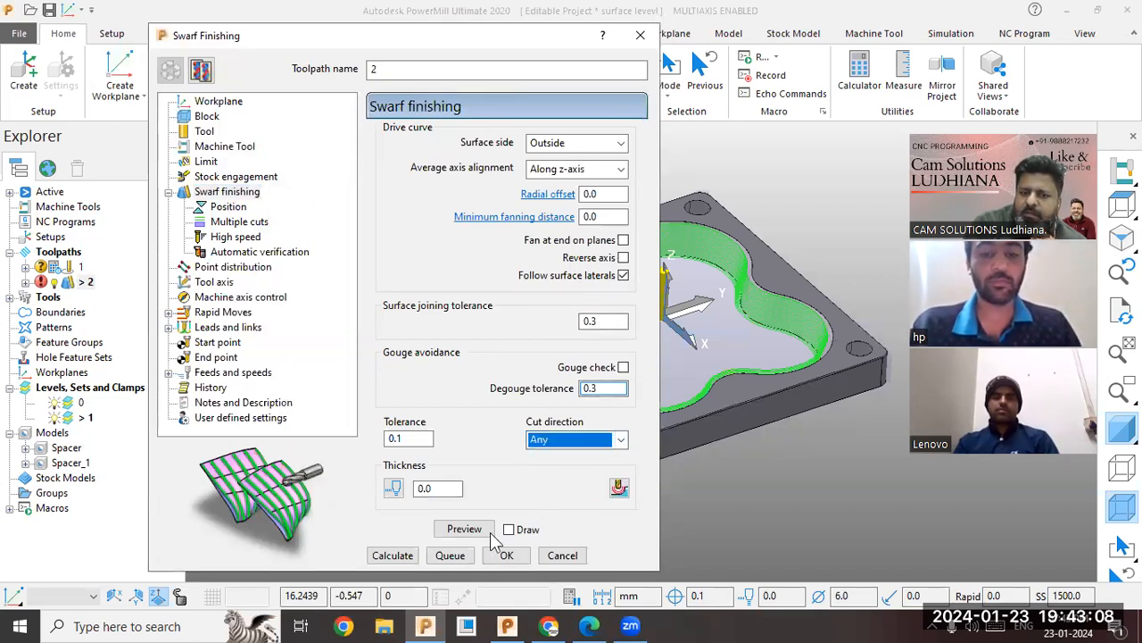
pyautogui.click(393, 555)
pyautogui.scroll(-3, 885, 305)
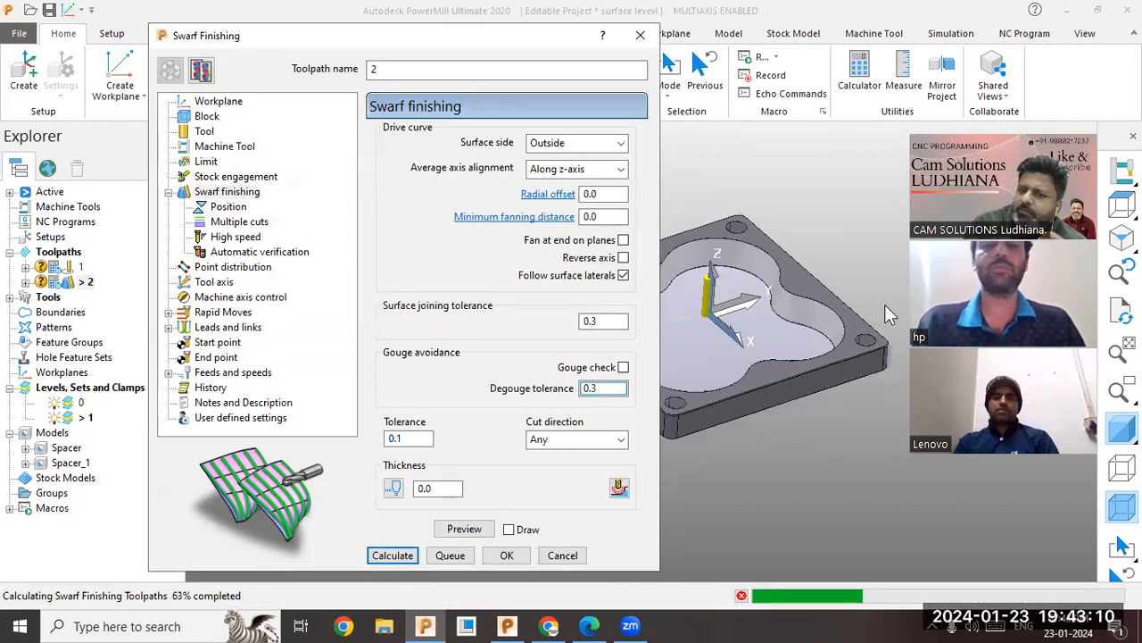
pyautogui.scroll(2, 771, 277)
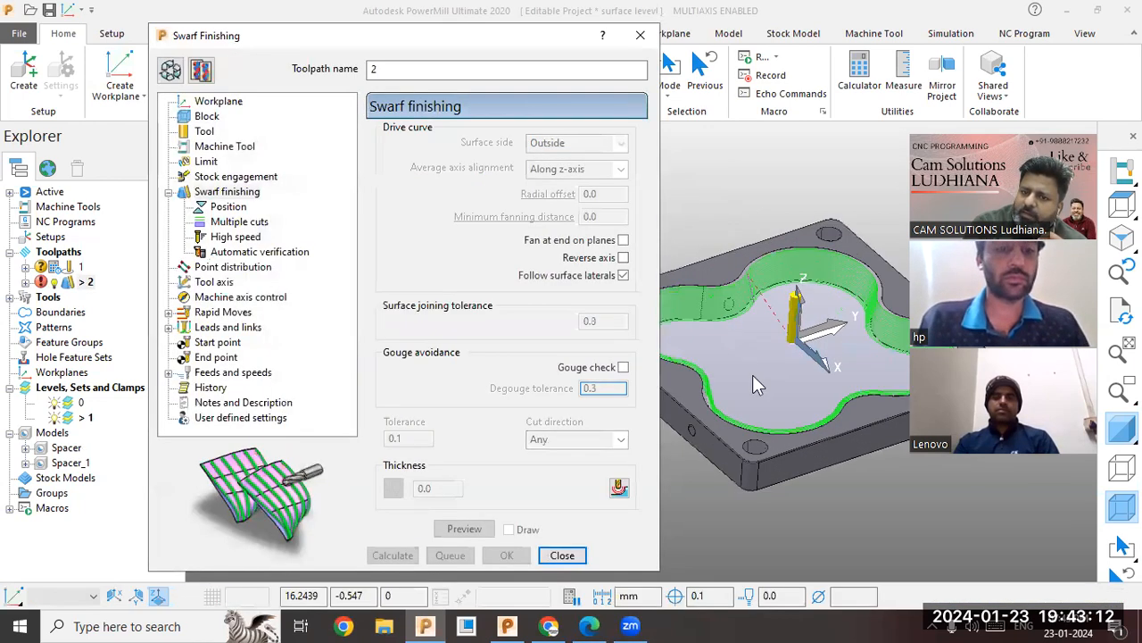
# - Inspect toolpath 2's passes along the pocket wall, turn off Follow surface laterals and recalculate
pyautogui.scroll(3, 754, 281)
pyautogui.scroll(2, 753, 272)
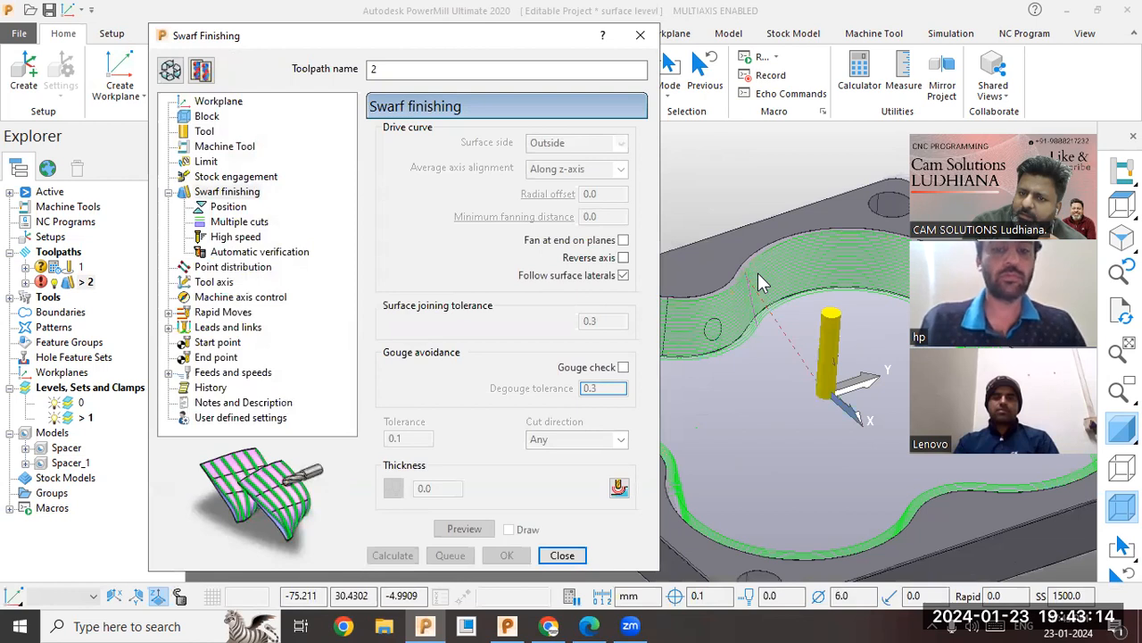
pyautogui.scroll(2, 750, 278)
pyautogui.scroll(2, 746, 286)
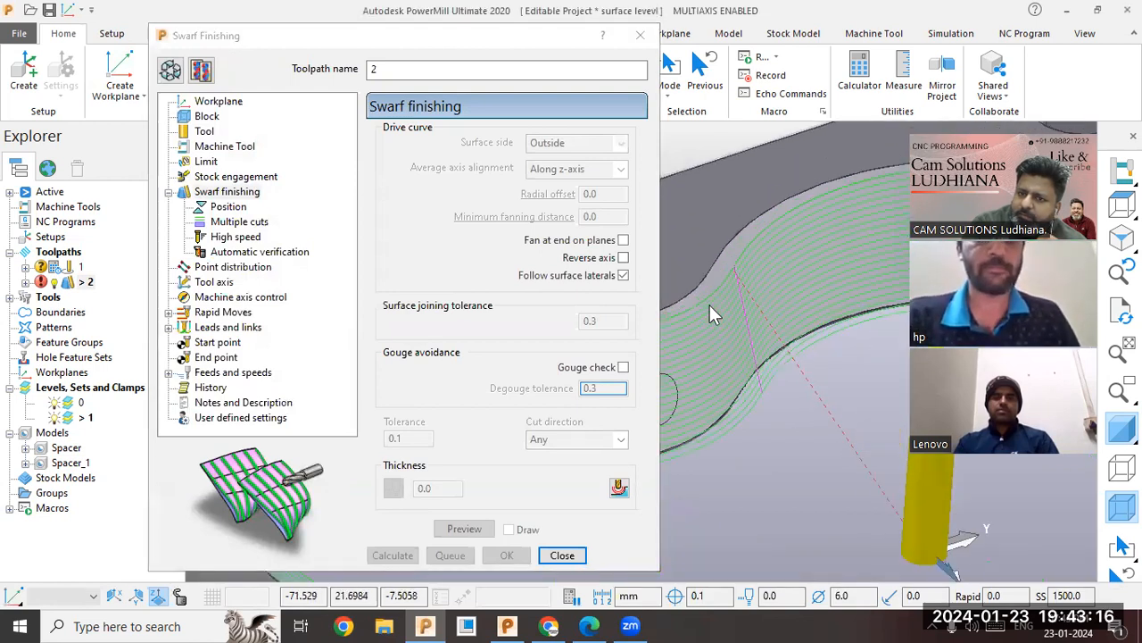
pyautogui.scroll(2, 716, 296)
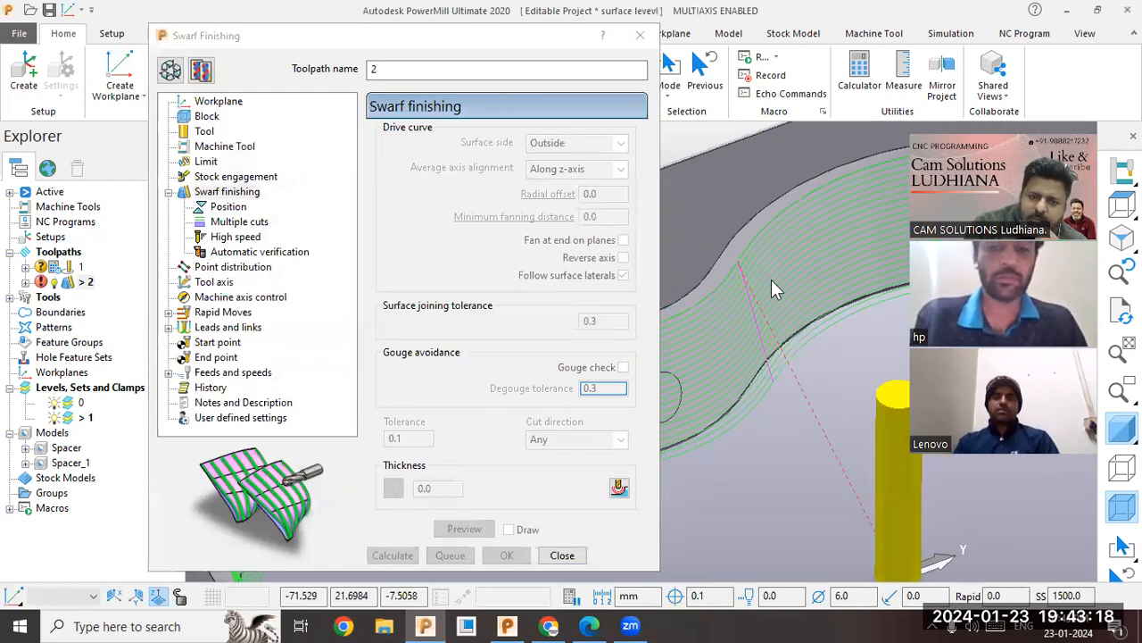
pyautogui.scroll(-2, 771, 279)
pyautogui.scroll(-3, 785, 273)
pyautogui.click(172, 71)
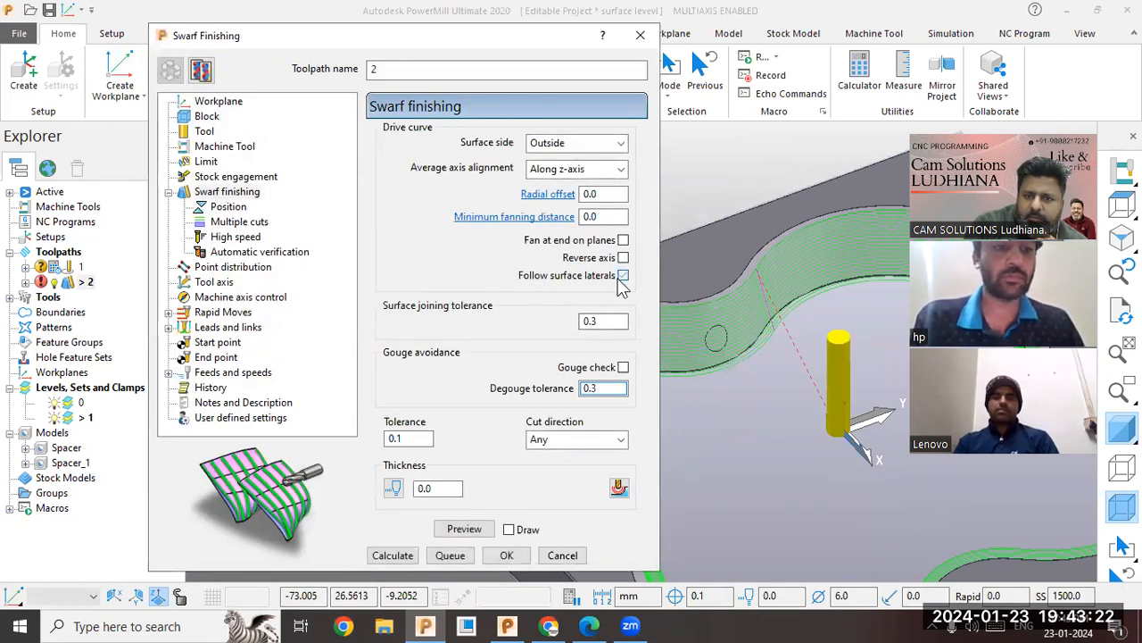
pyautogui.click(398, 559)
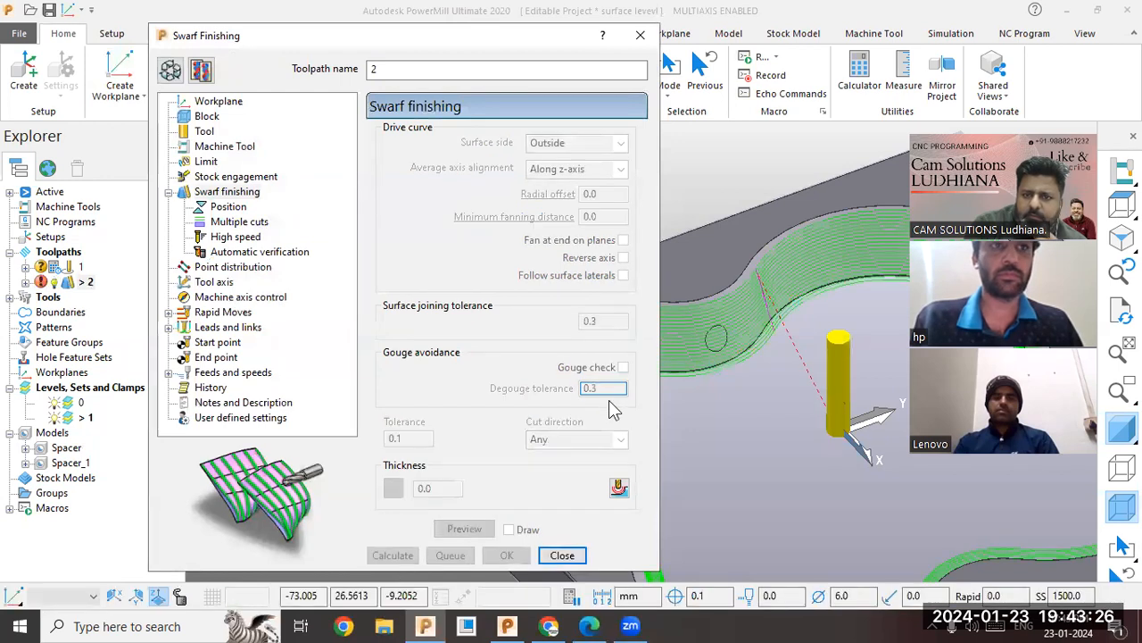
# - Reopen toolpath 2's settings for editing, set the multiple cuts mode to Off and recalculate
pyautogui.click(171, 70)
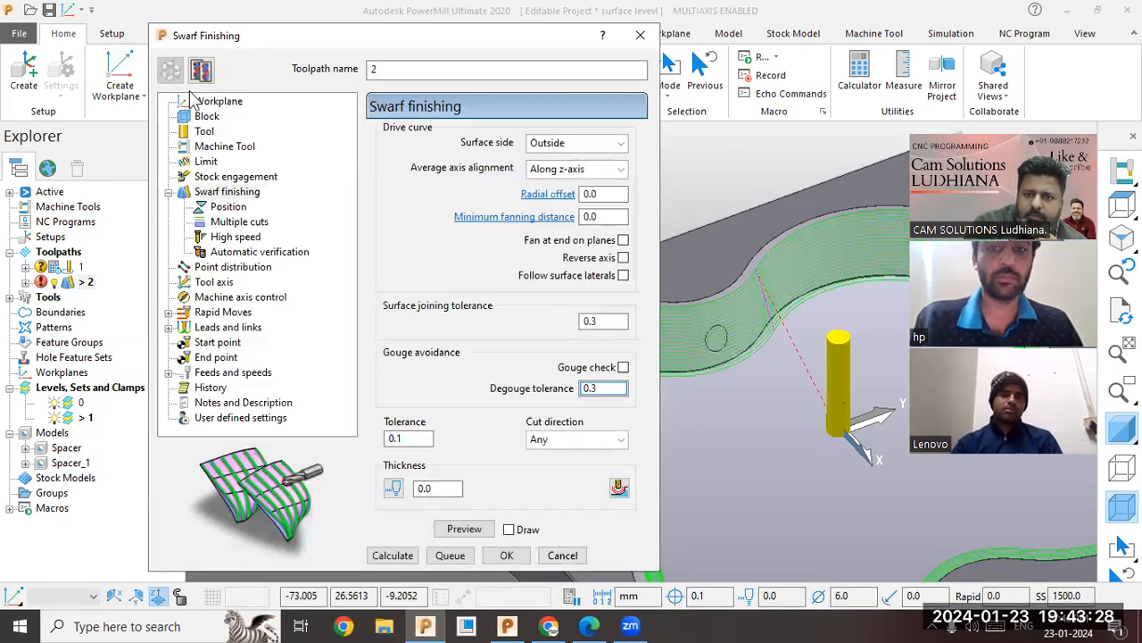
pyautogui.click(571, 169)
pyautogui.click(571, 174)
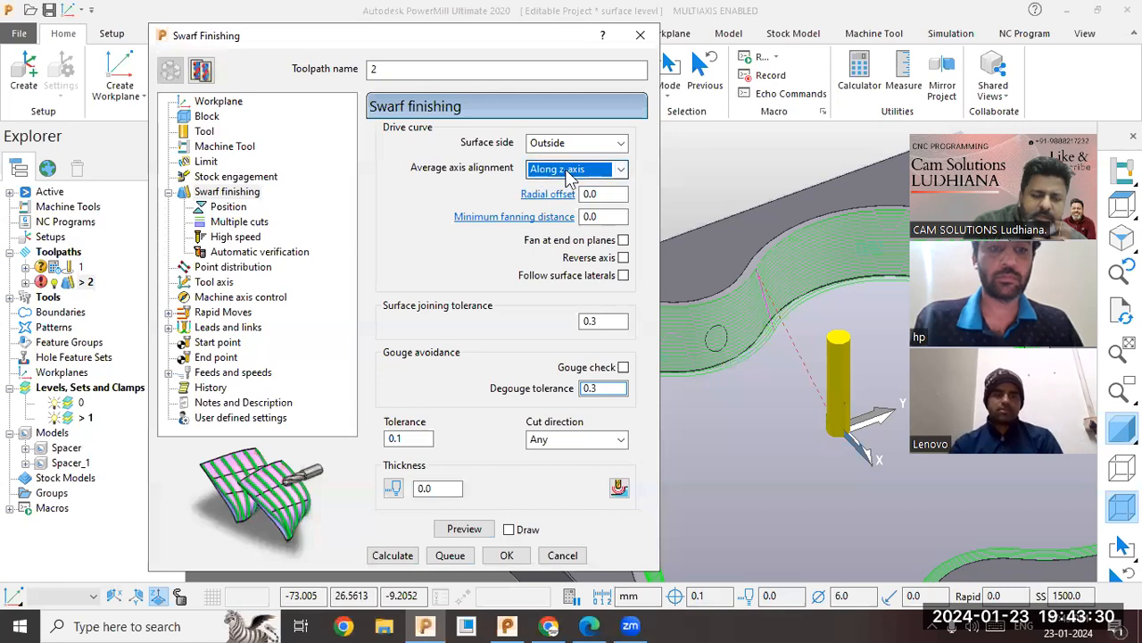
pyautogui.click(241, 224)
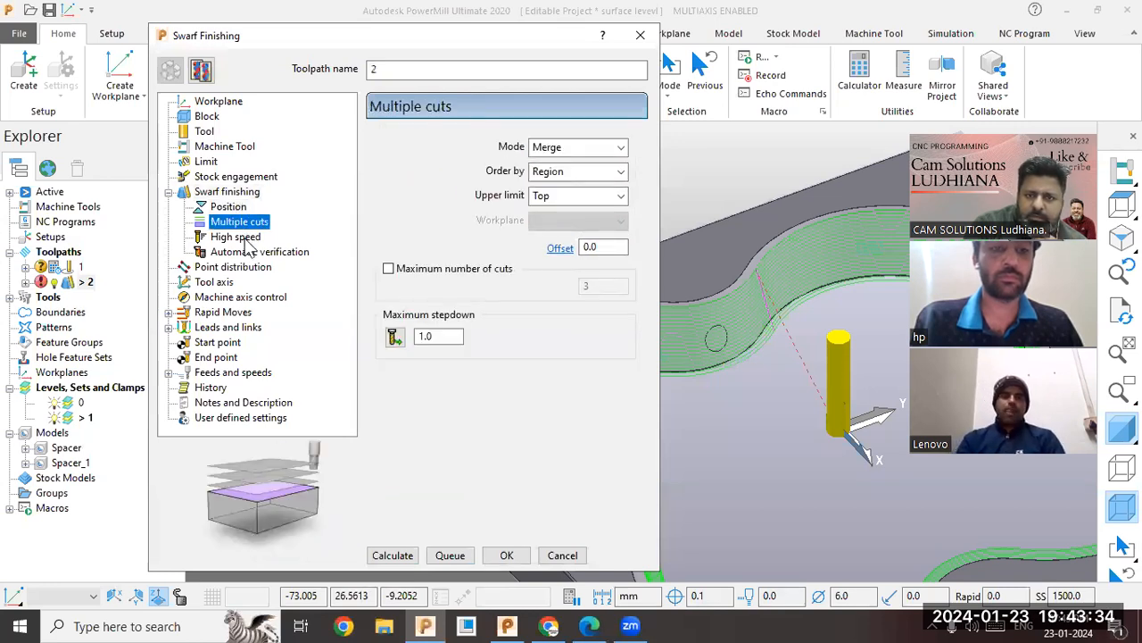
pyautogui.click(575, 148)
pyautogui.click(571, 159)
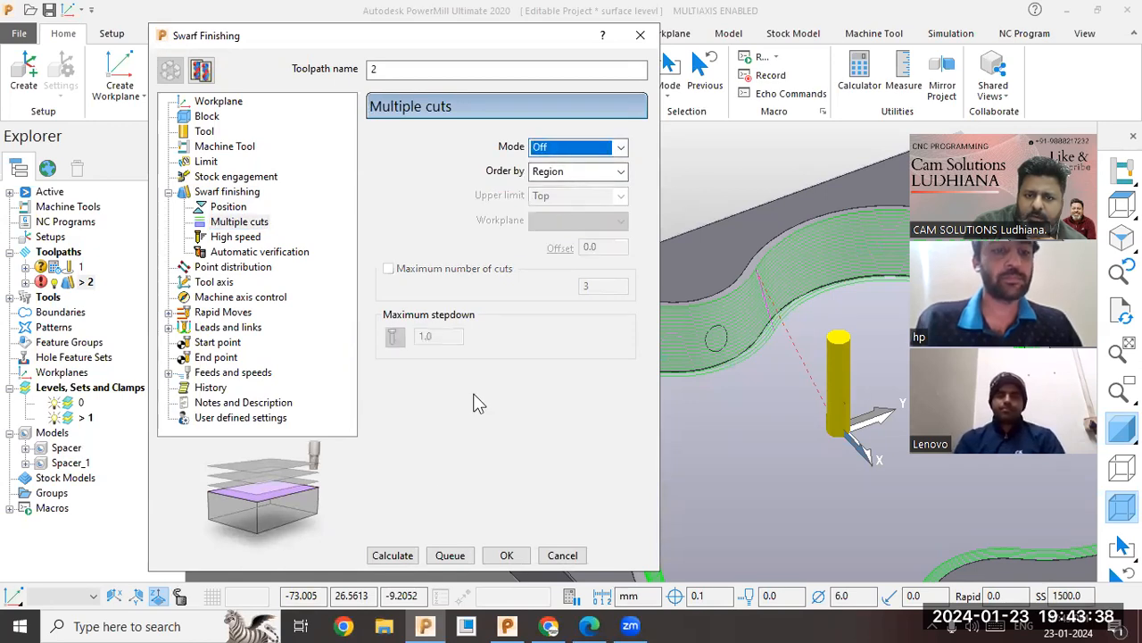
pyautogui.click(406, 552)
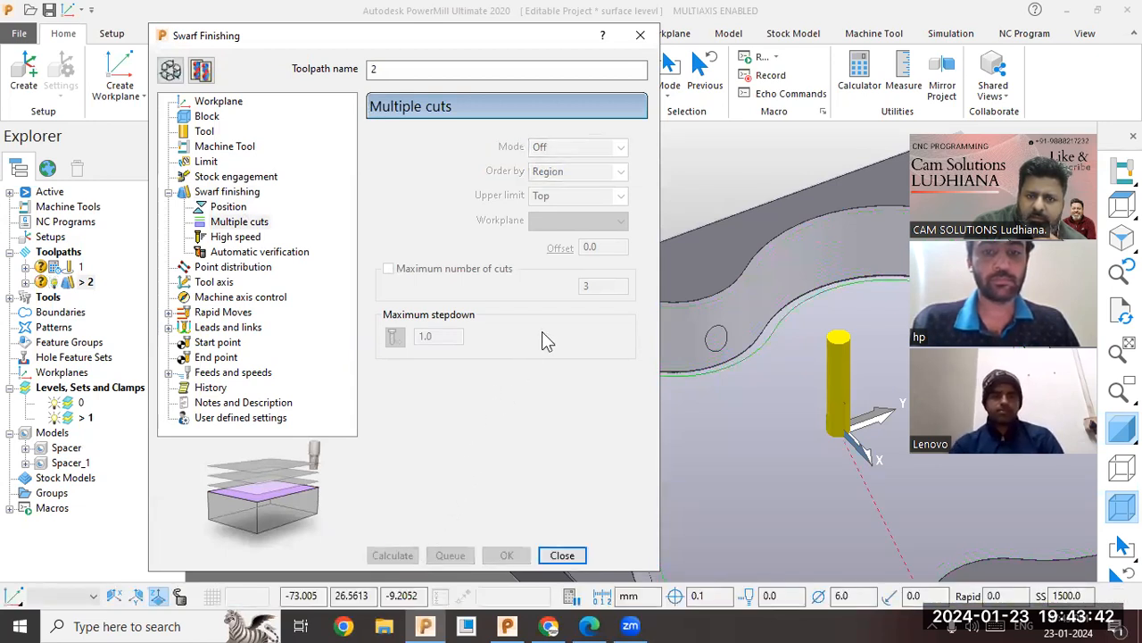
# - Set the base position of toolpath 2's lower limit to Top and recalculate
pyautogui.scroll(-5, 808, 253)
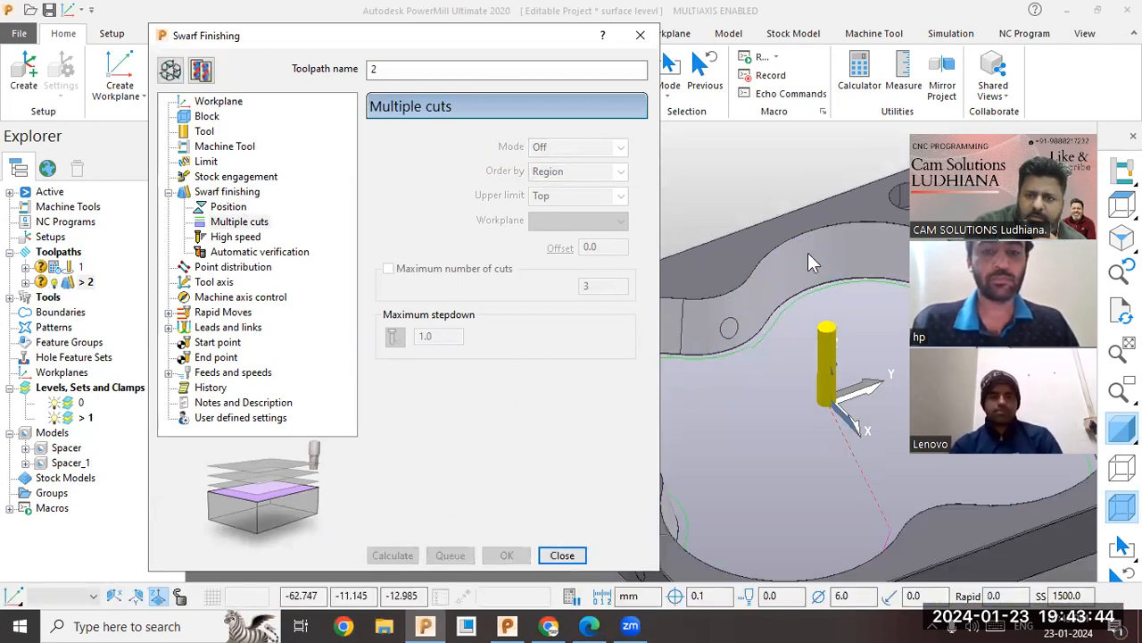
pyautogui.click(199, 73)
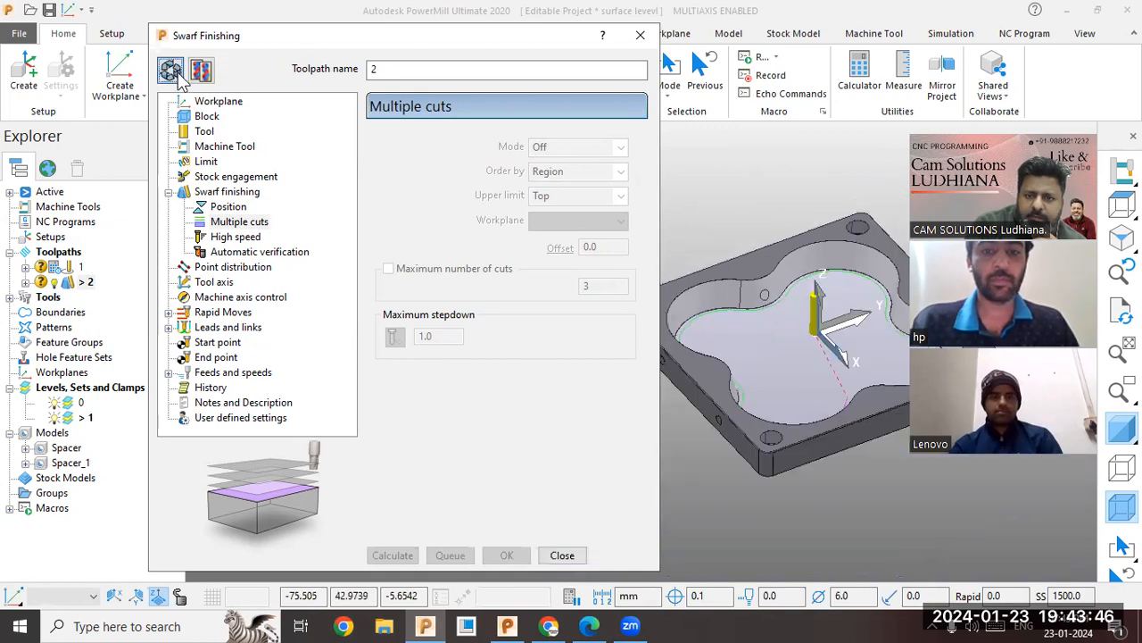
pyautogui.click(243, 192)
pyautogui.click(231, 207)
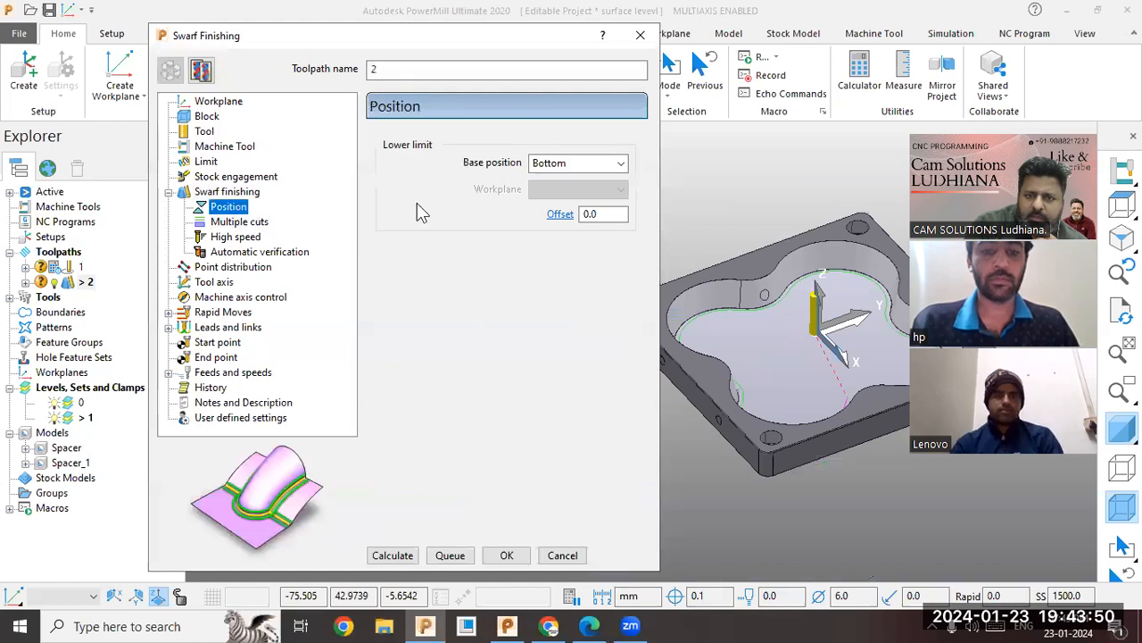
pyautogui.click(589, 163)
pyautogui.click(572, 191)
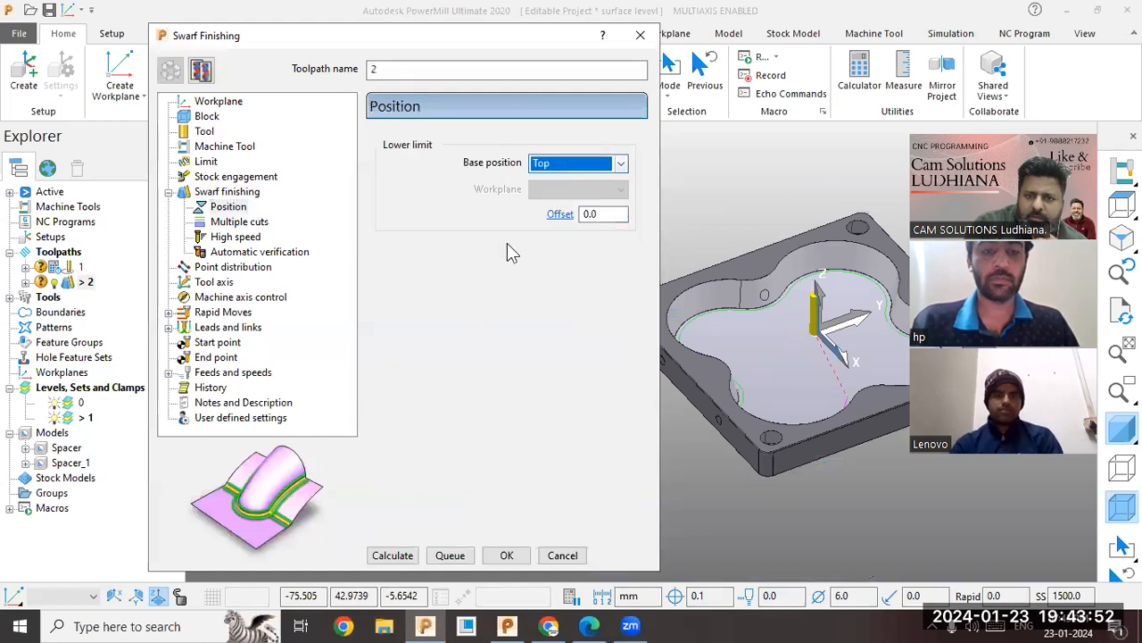
pyautogui.click(393, 555)
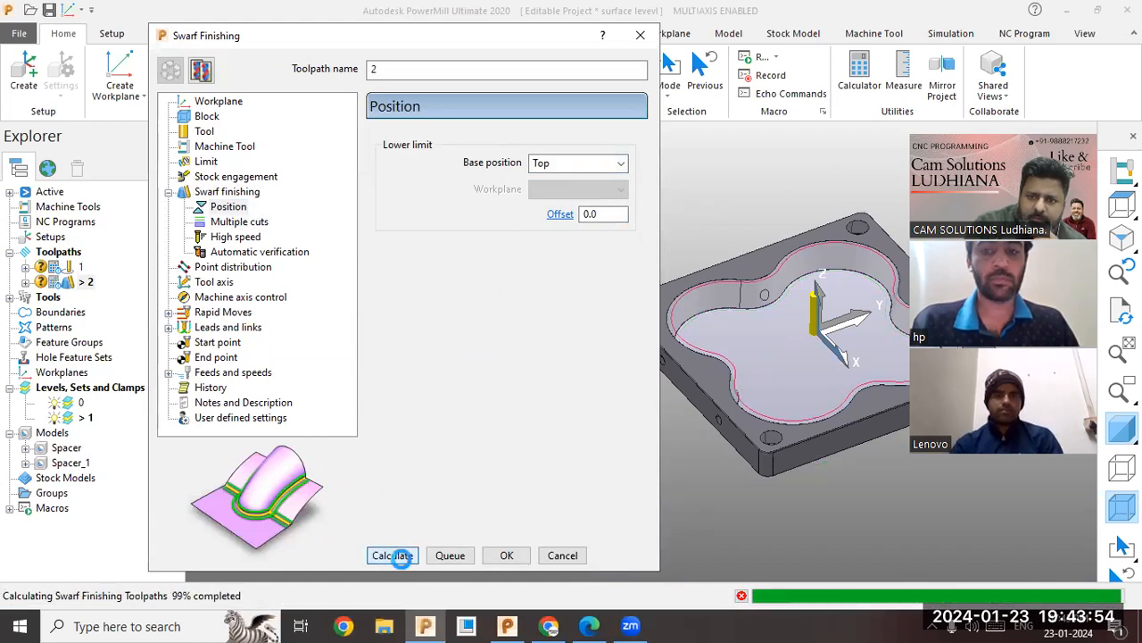
# - Change the lower limit's base position to Automatic and recalculate toolpath 2
pyautogui.click(572, 163)
pyautogui.click(572, 176)
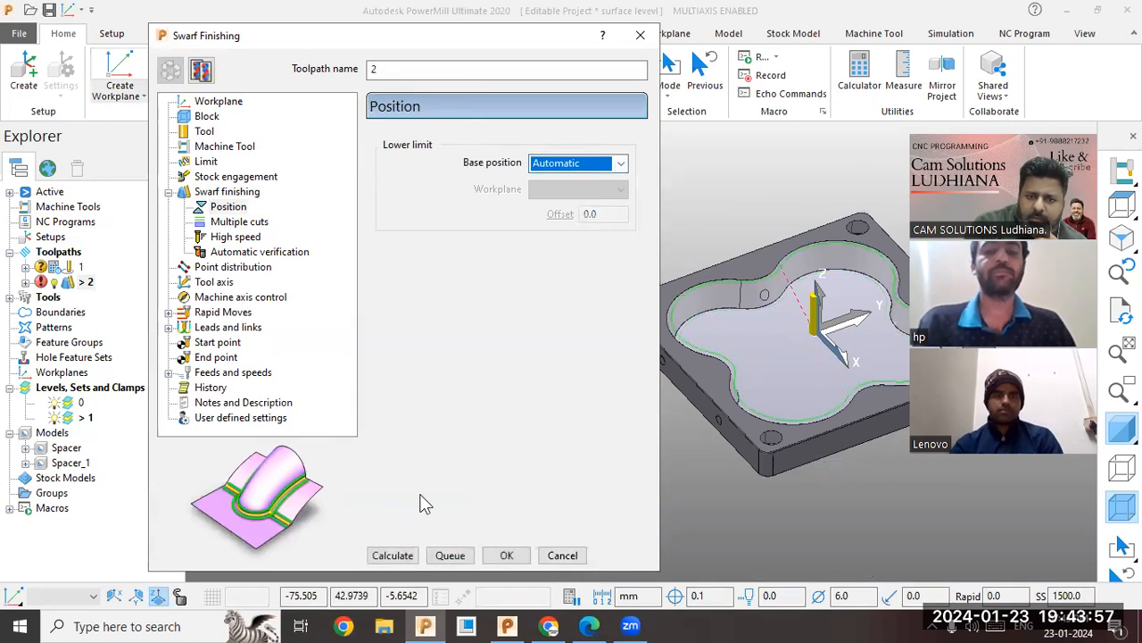
pyautogui.click(388, 560)
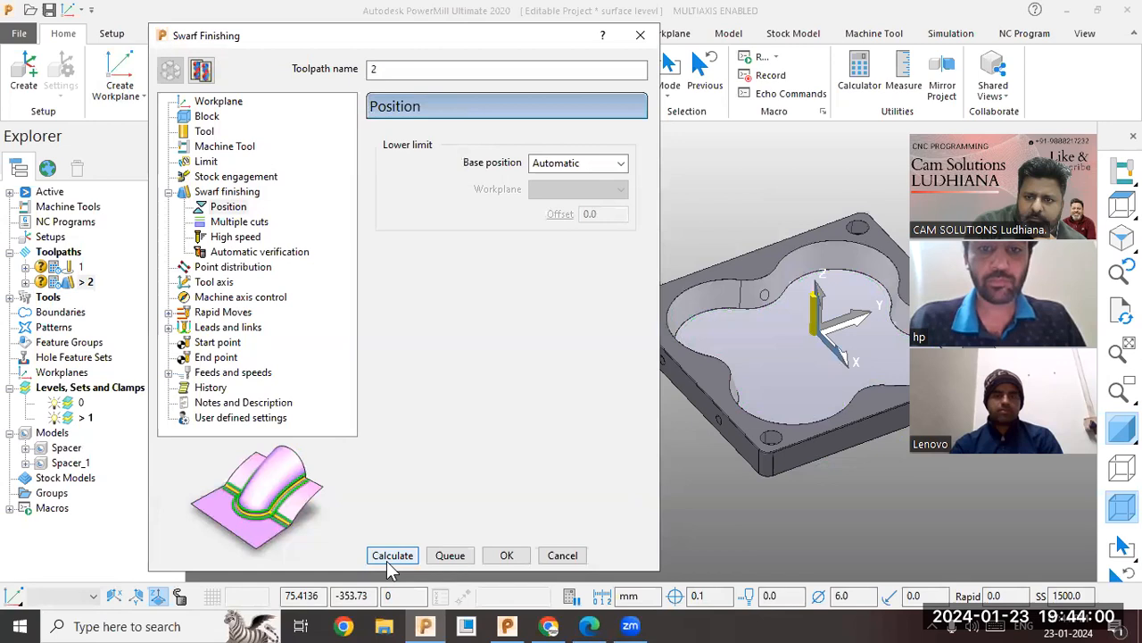
# - Set the lower limit's base position to Workplane, leave the workplane entity blank and recalculate toolpath 2
pyautogui.click(576, 163)
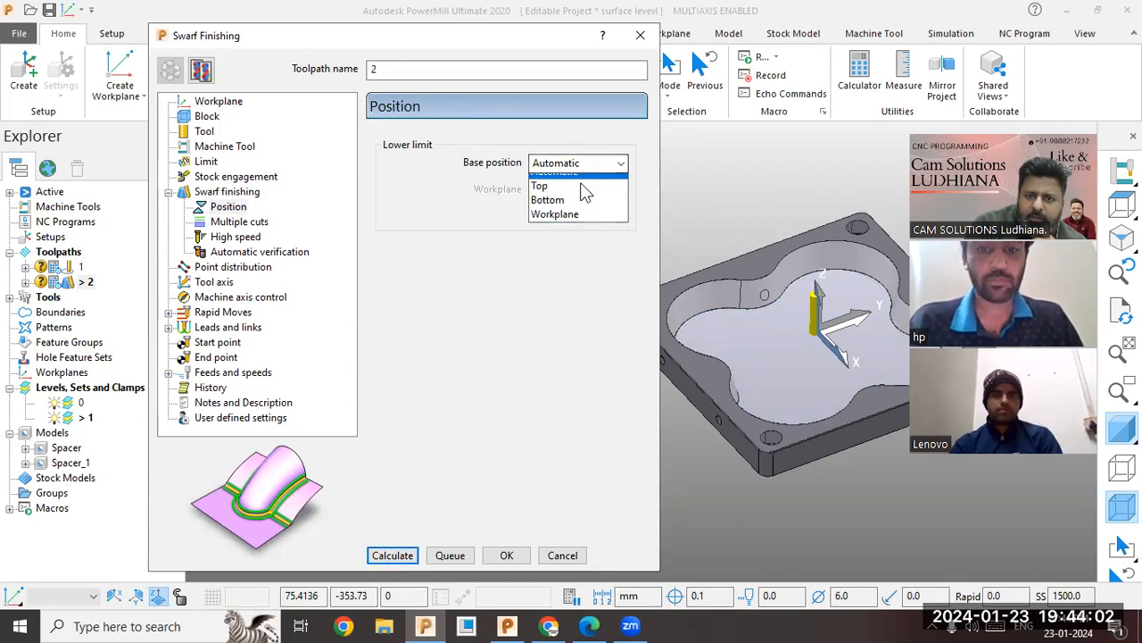
pyautogui.click(578, 214)
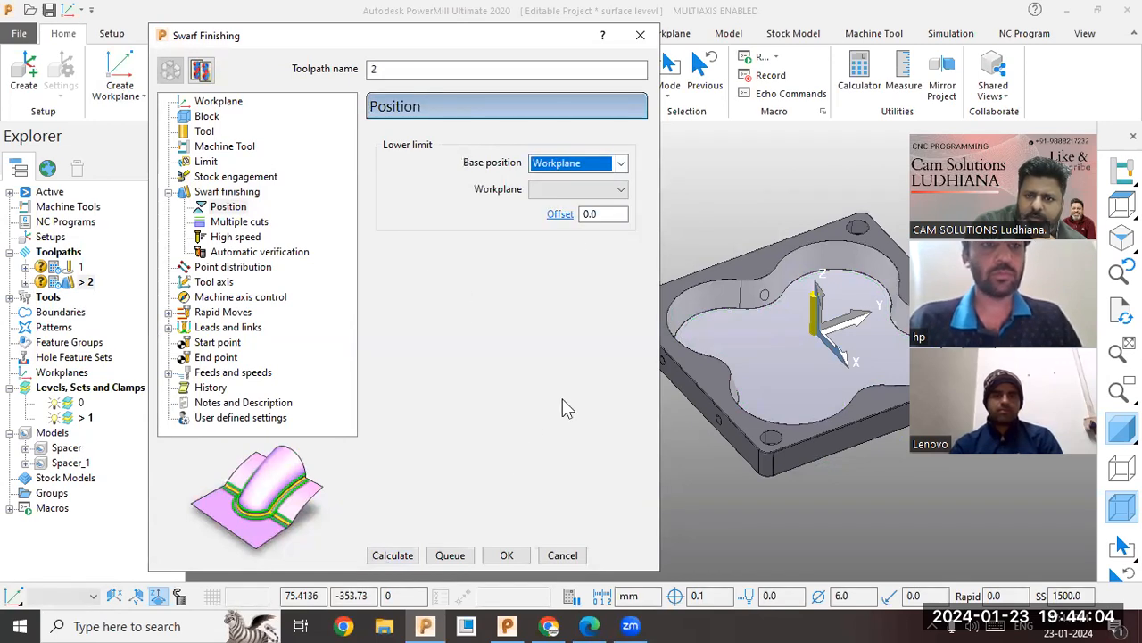
pyautogui.click(584, 190)
pyautogui.click(585, 190)
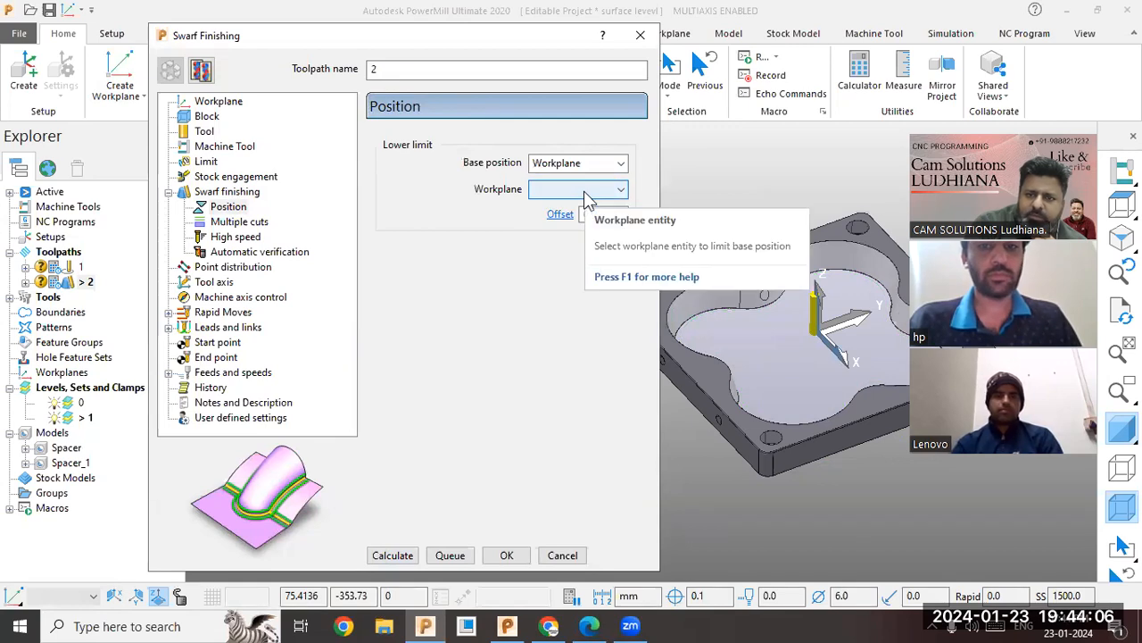
pyautogui.click(590, 190)
pyautogui.click(490, 230)
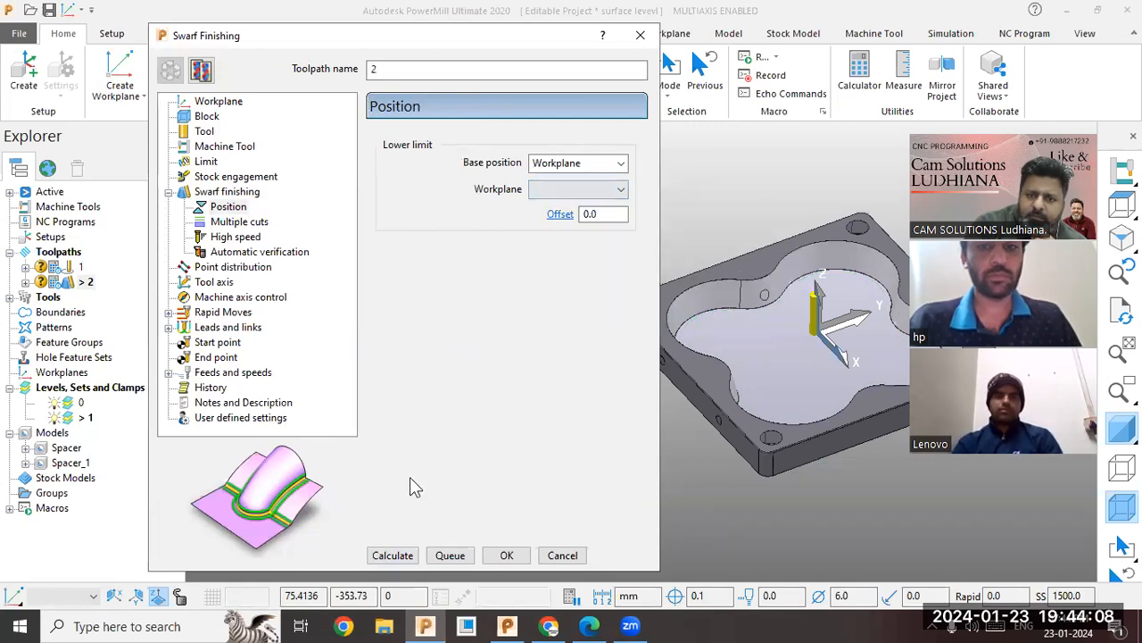
pyautogui.click(399, 553)
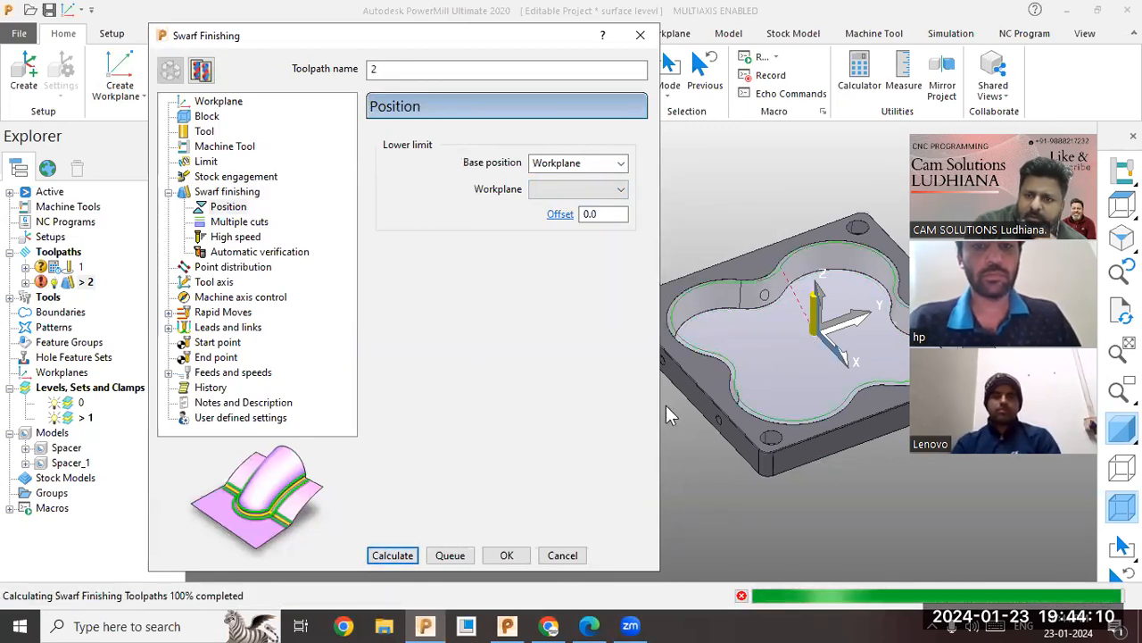
# - Recalculate toolpath 2 with a lower-limit workplane offset of 12, and again with an offset of -12
pyautogui.click(170, 71)
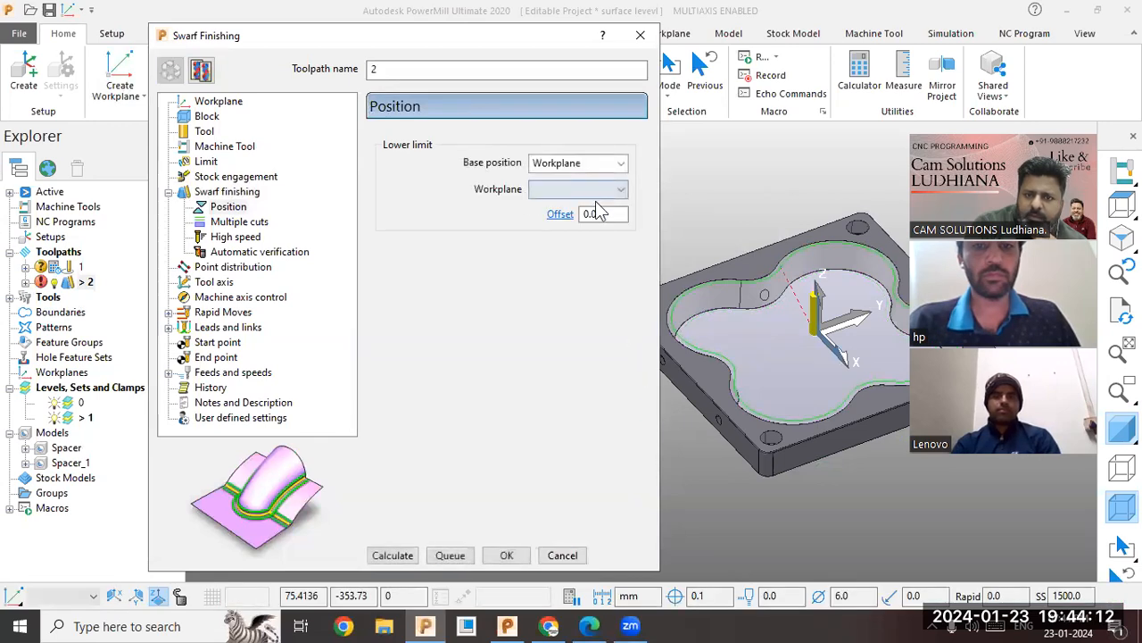
pyautogui.write('12')
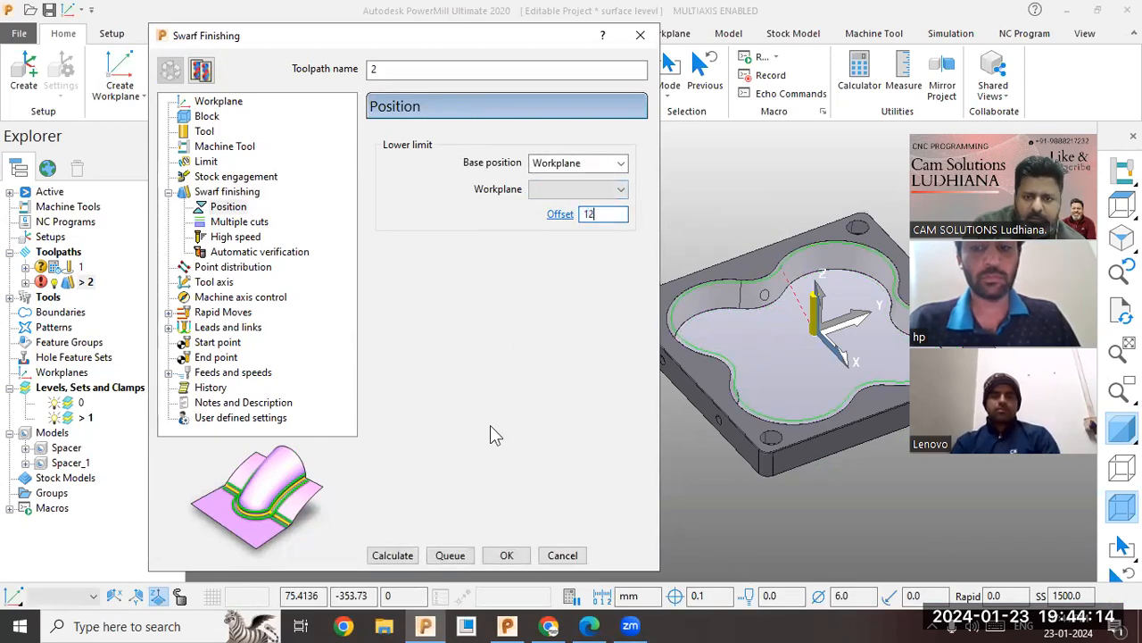
pyautogui.click(397, 555)
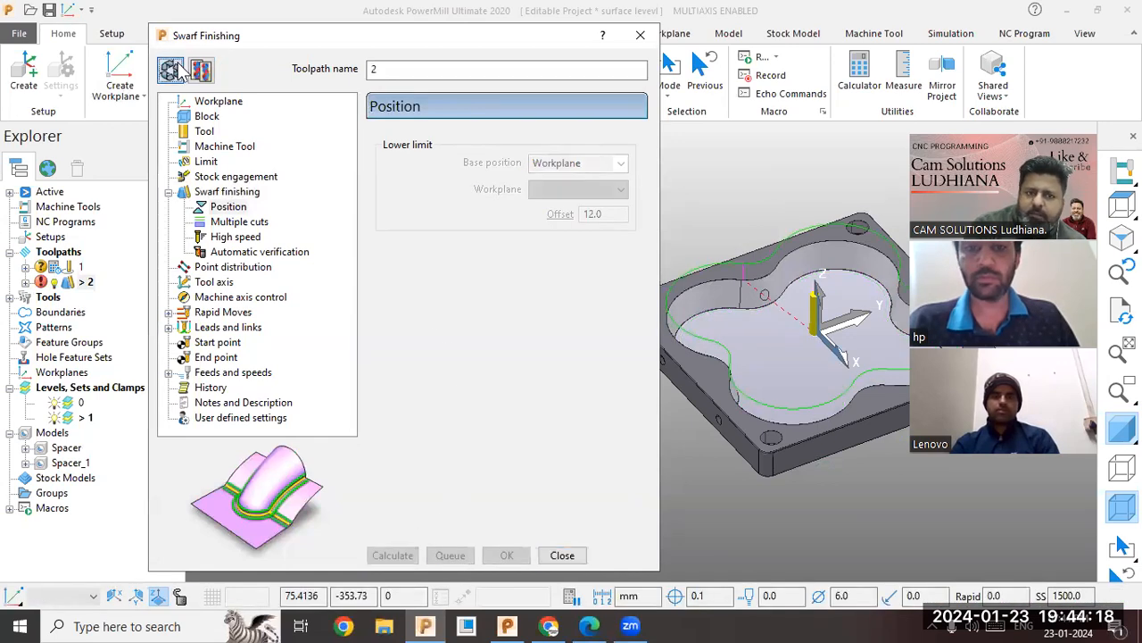
pyautogui.write('-')
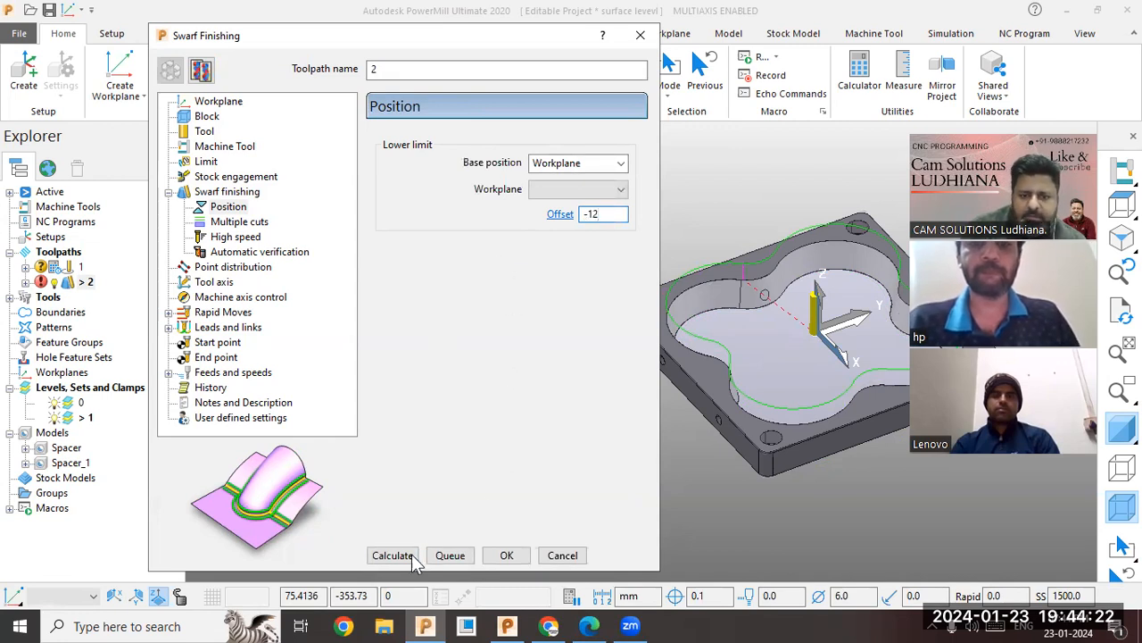
pyautogui.click(409, 554)
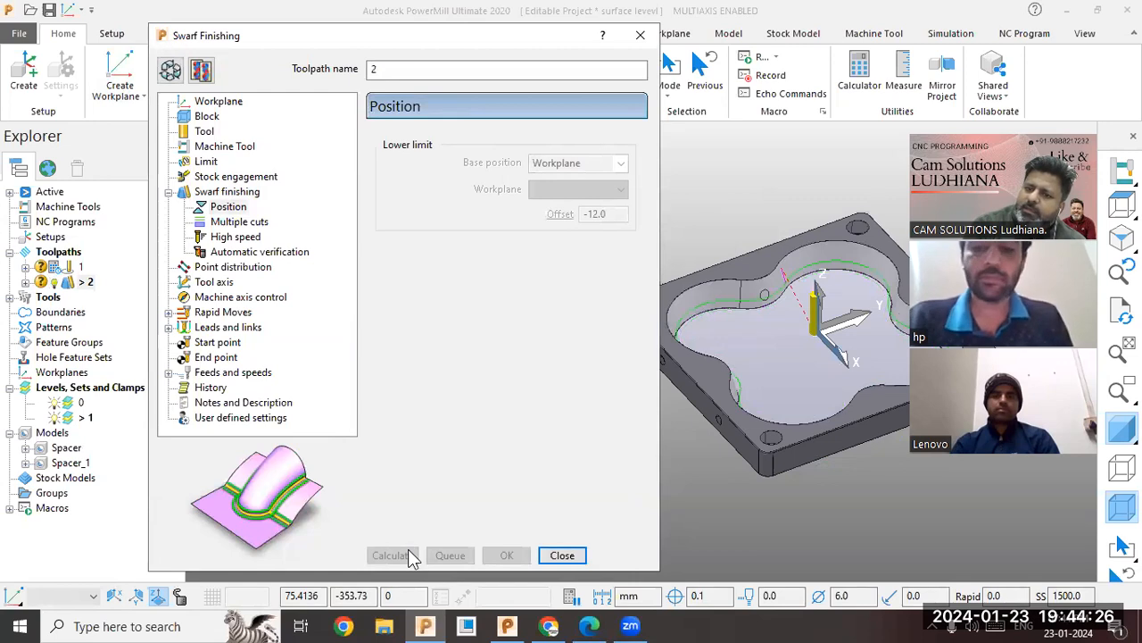
# - Reopen toolpath 2's settings for editing, set the multiple cuts mode to Offset down and recalculate
pyautogui.click(171, 70)
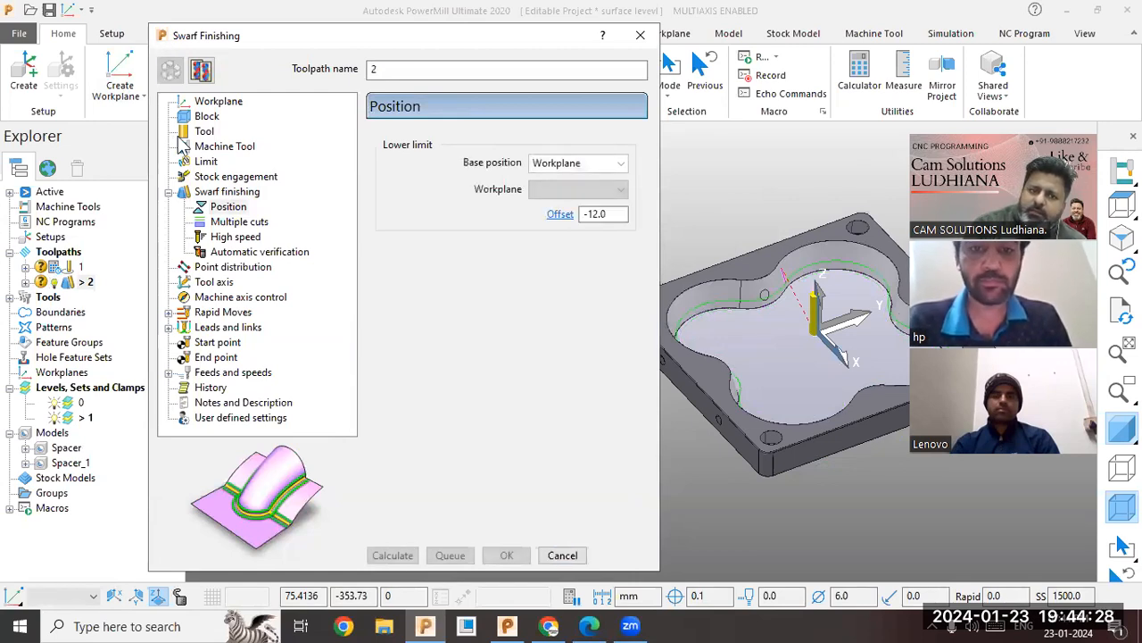
pyautogui.click(226, 191)
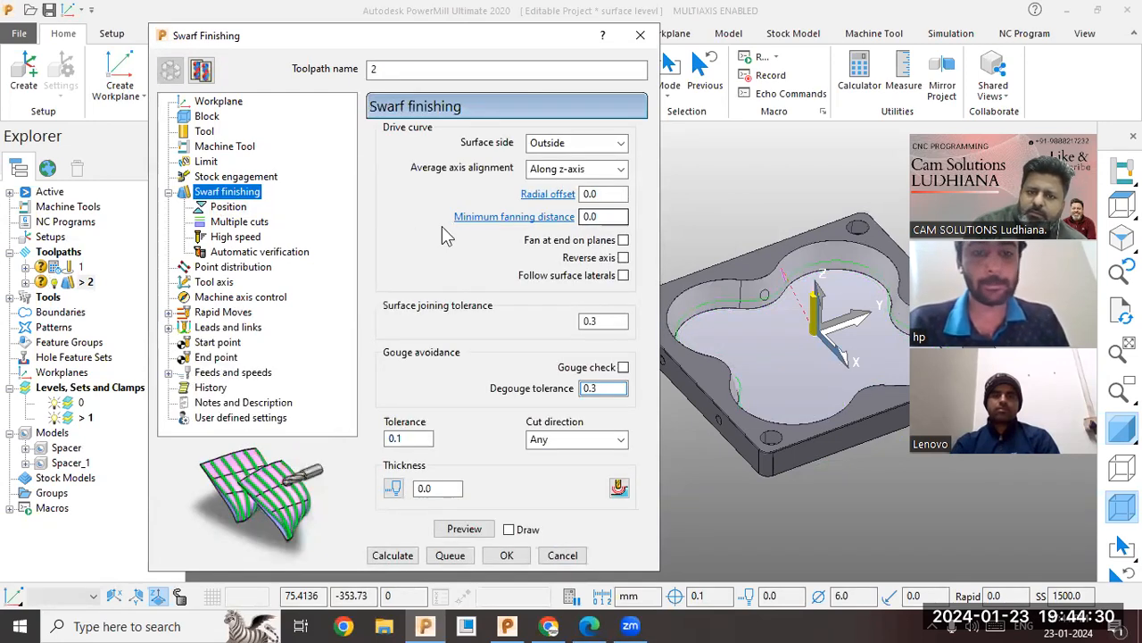
pyautogui.click(229, 207)
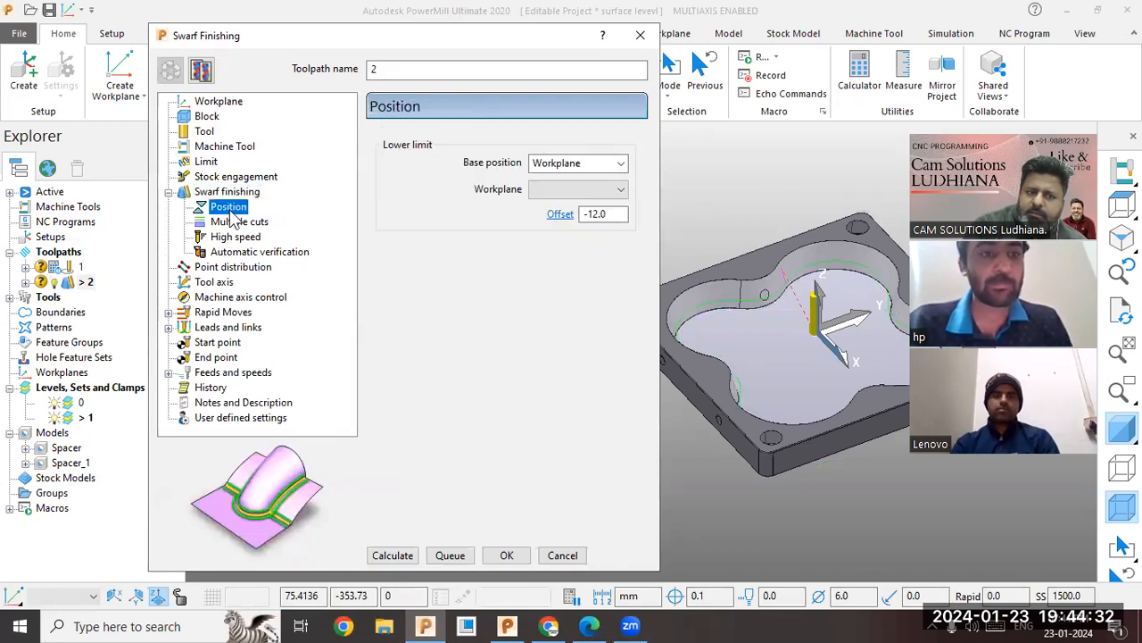
pyautogui.click(235, 222)
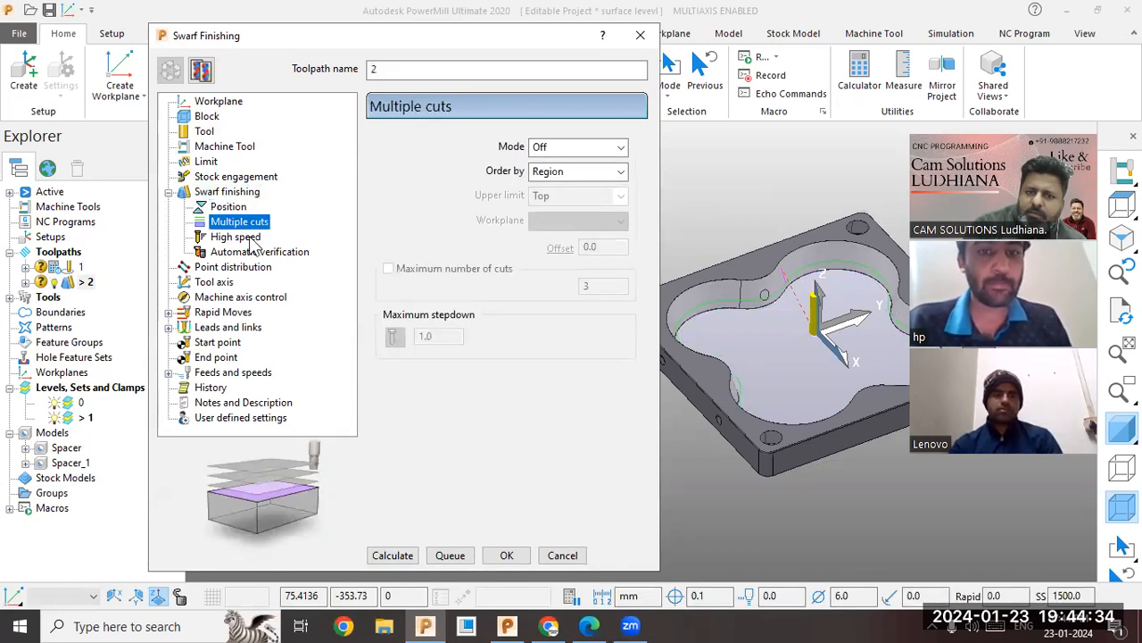
pyautogui.click(598, 148)
pyautogui.click(571, 175)
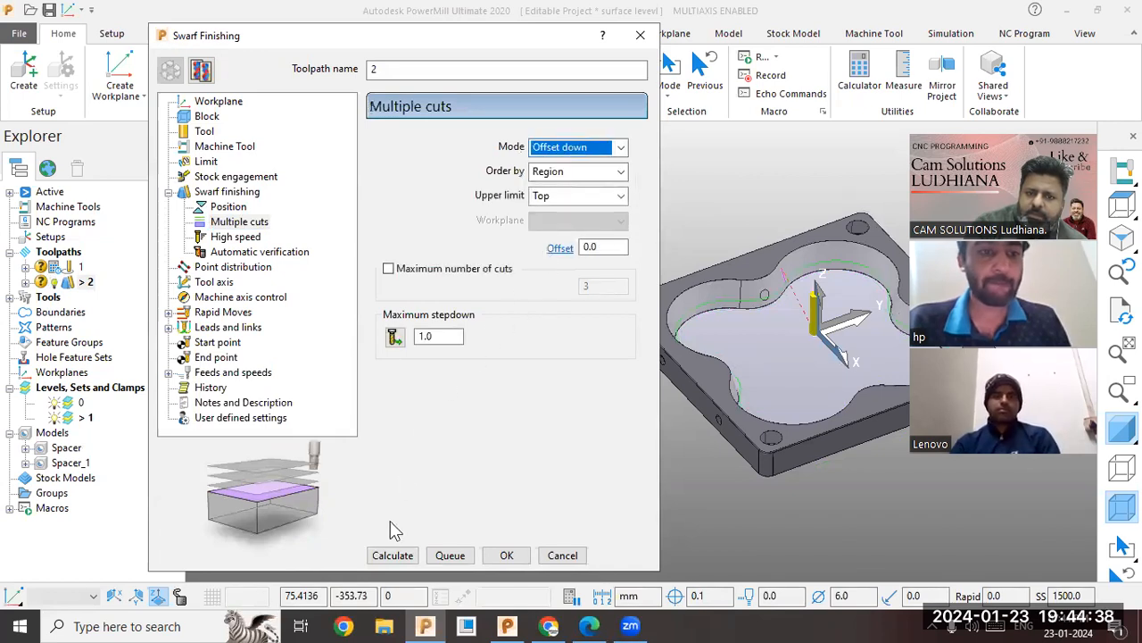
pyautogui.click(381, 557)
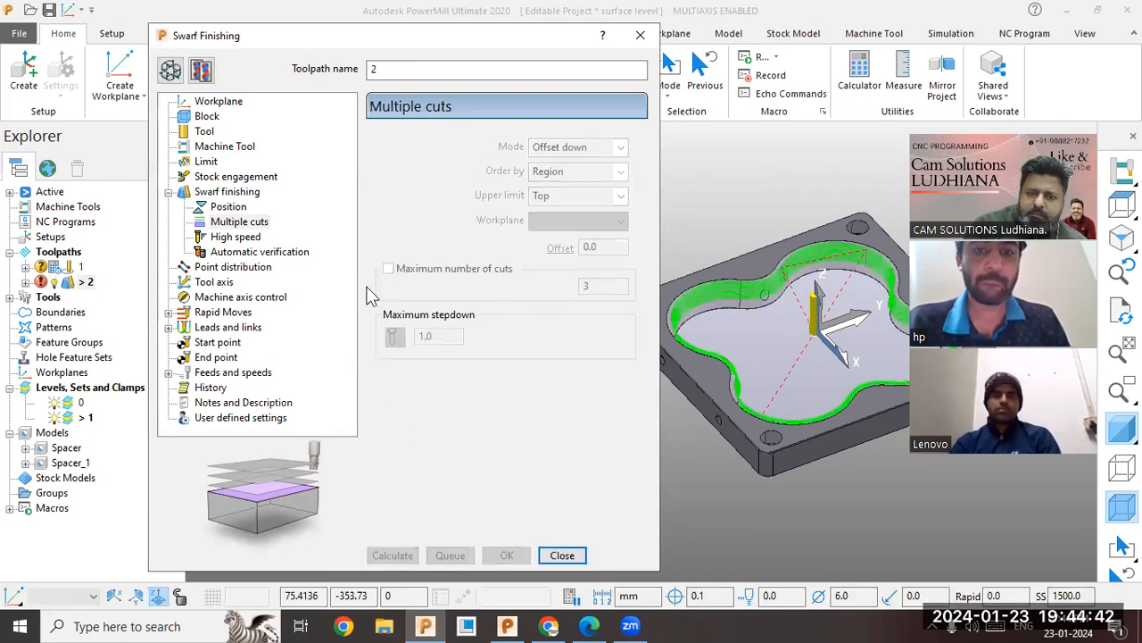
# - Reopen toolpath 2 for editing, set the lower limit's base position to Bottom and recalculate the toolpath
pyautogui.click(171, 71)
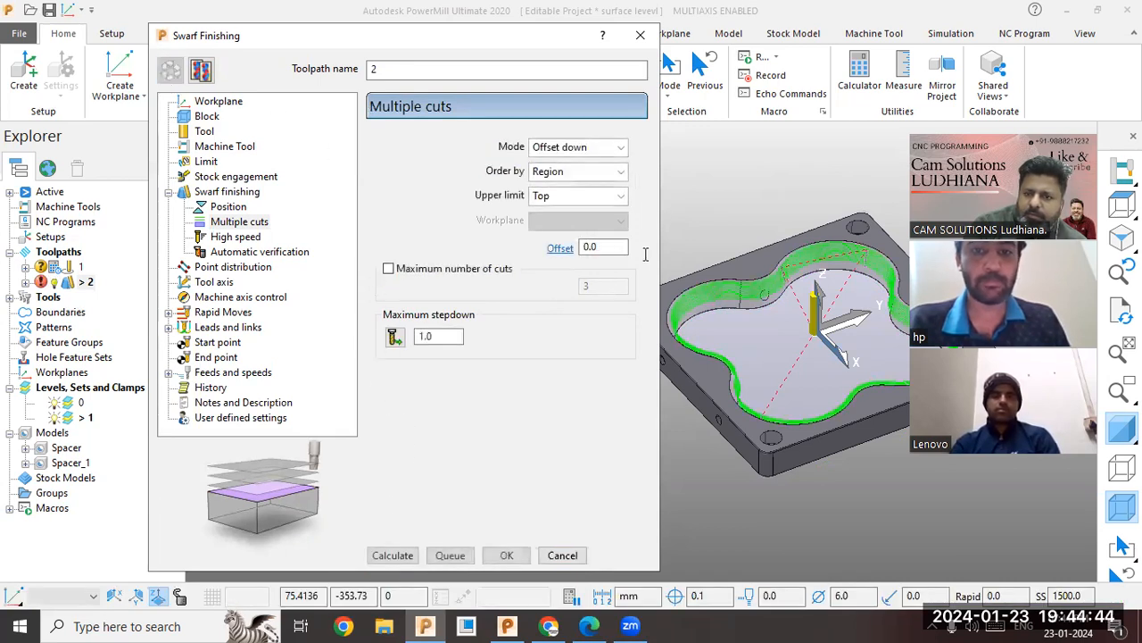
pyautogui.click(230, 193)
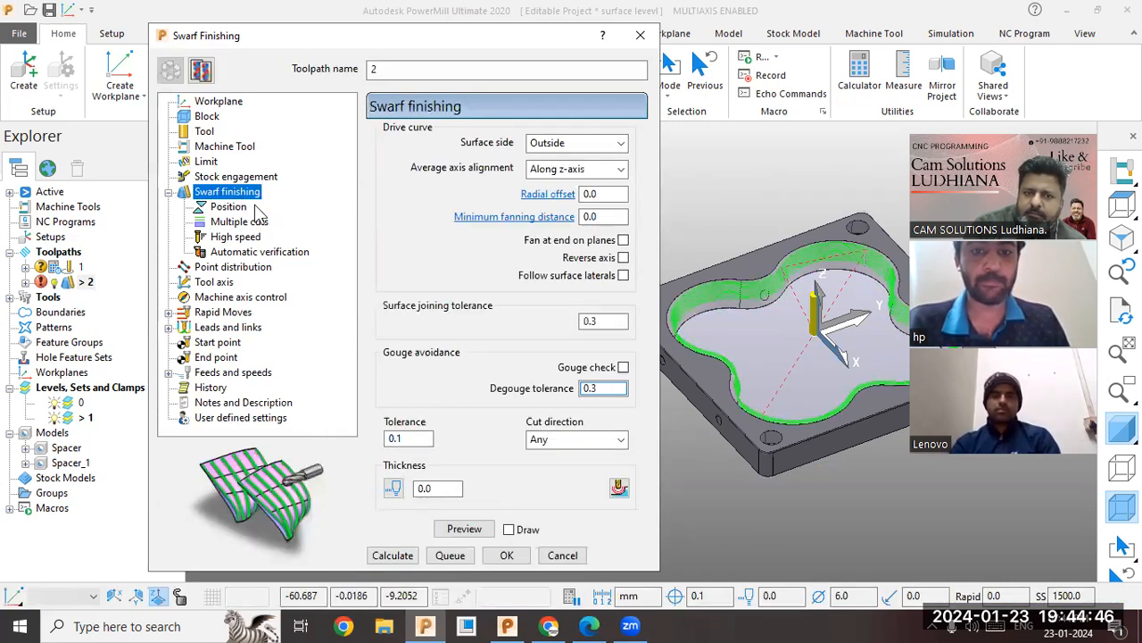
pyautogui.click(228, 207)
pyautogui.click(576, 163)
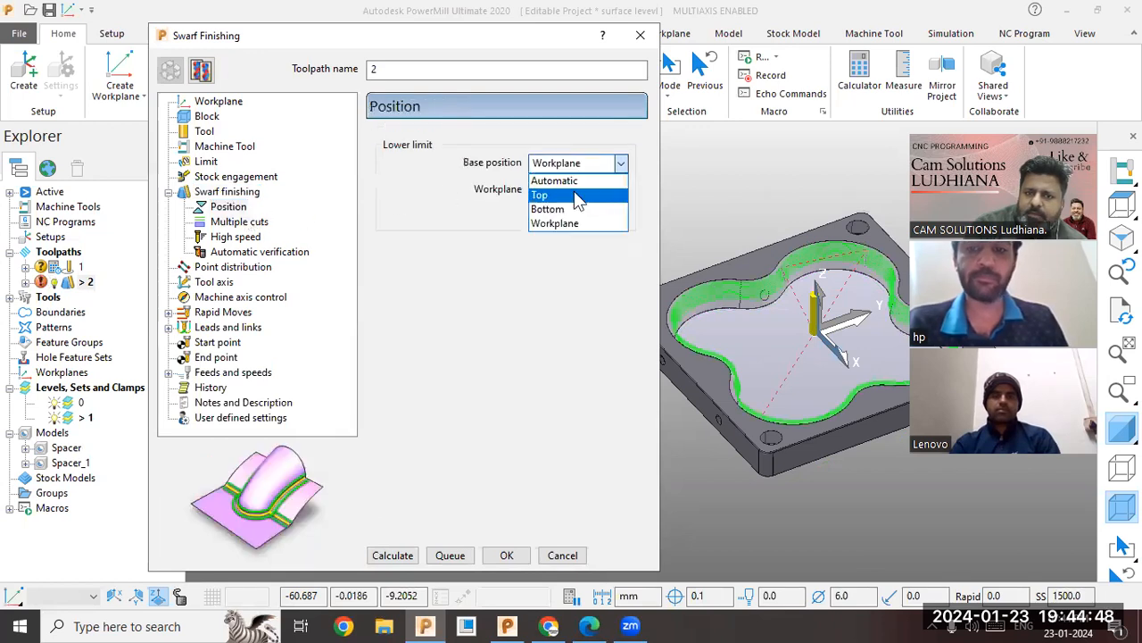
pyautogui.click(574, 207)
pyautogui.click(382, 555)
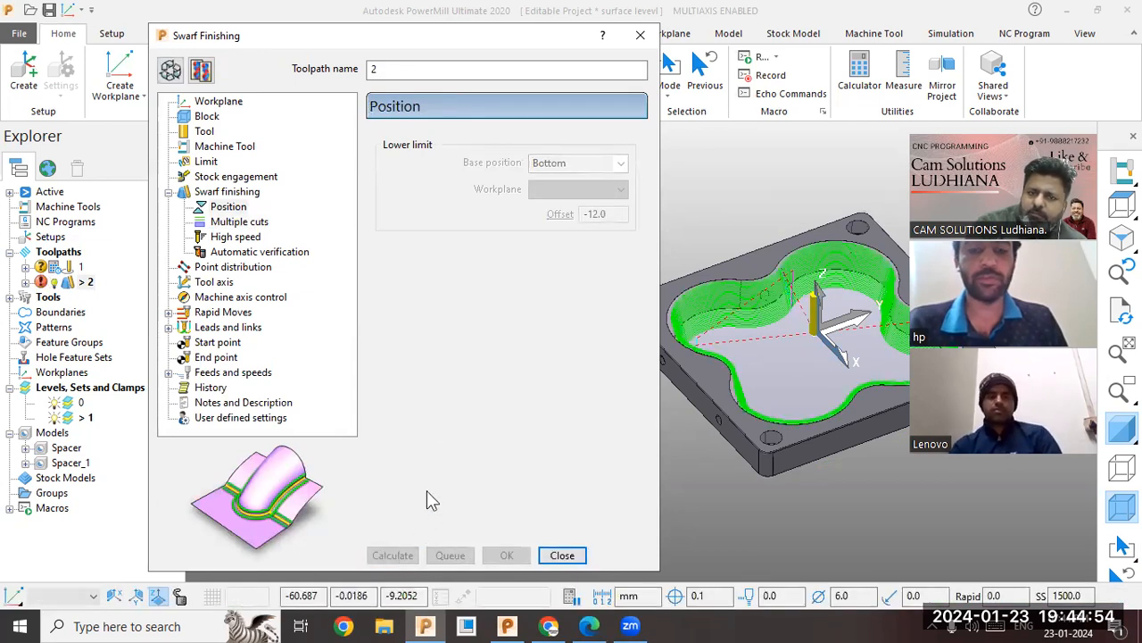
# - Set toolpath 2's lower-limit offset to 0 and recalculate the toolpath
pyautogui.click(171, 70)
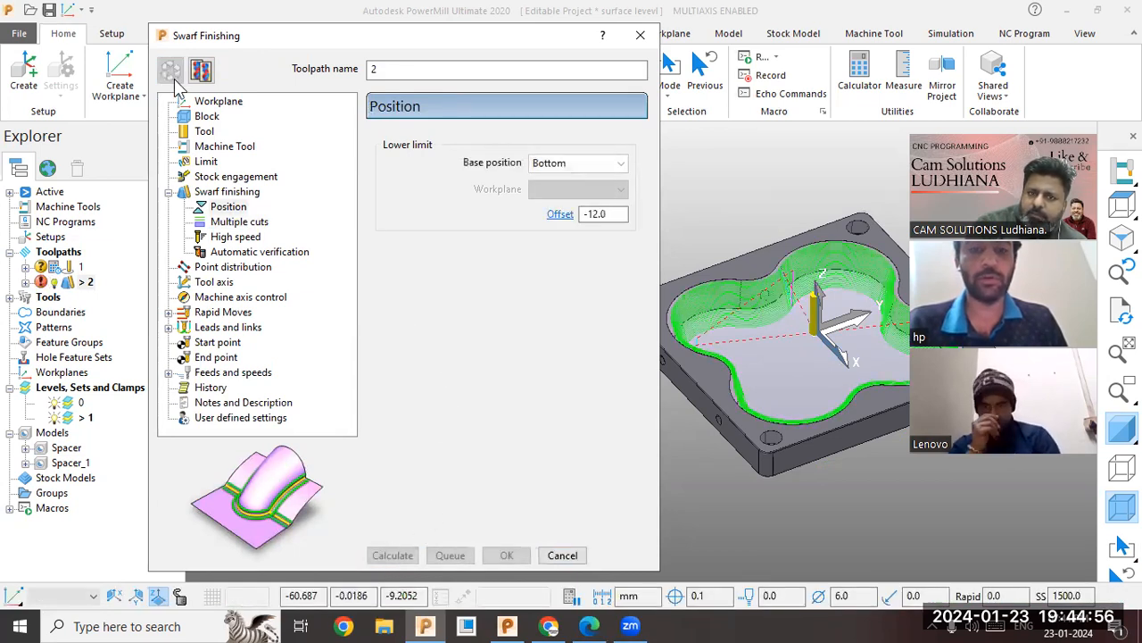
pyautogui.click(597, 217)
pyautogui.hotkey('shift', 'Home')
pyautogui.write('0')
pyautogui.click(387, 554)
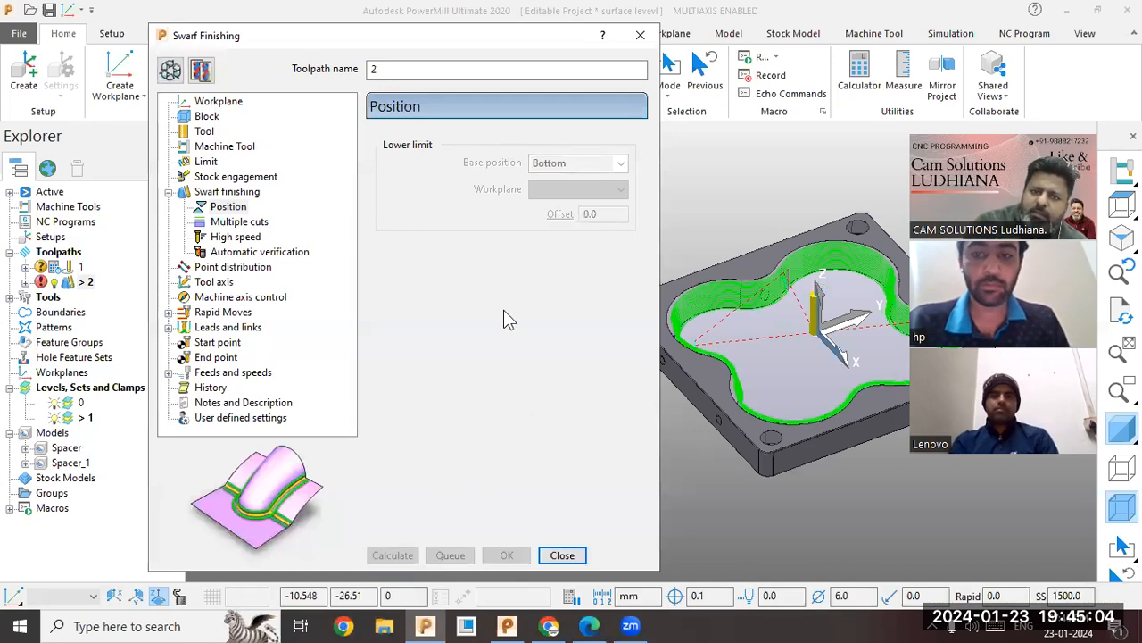
# - Turn off automatic collision checking for toolpath 2, recalculate it and close its settings
pyautogui.click(173, 73)
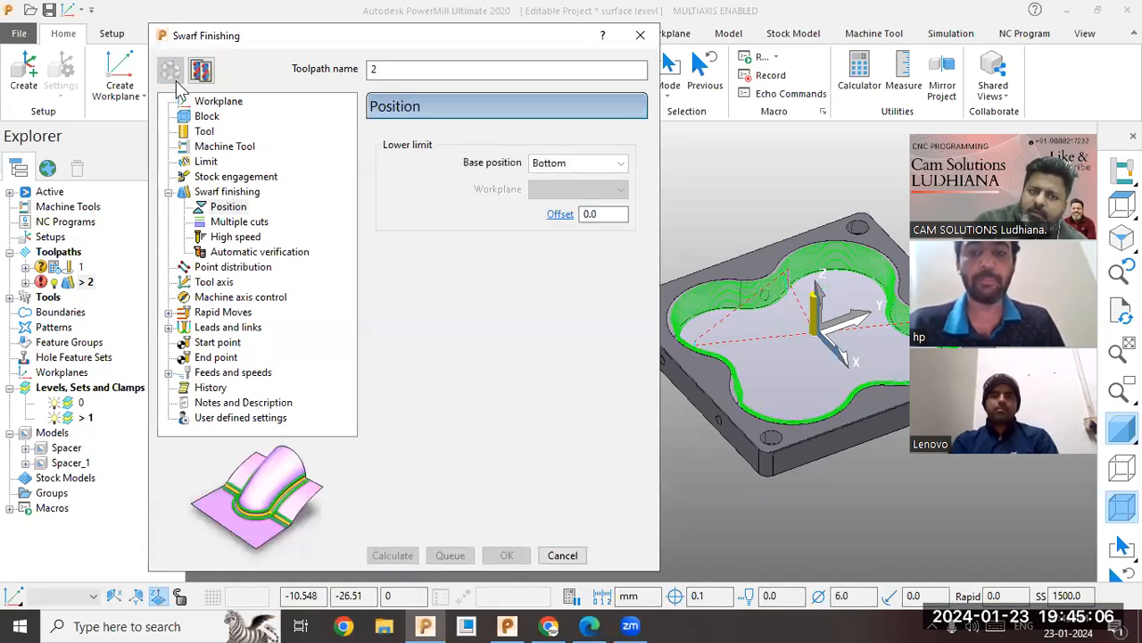
pyautogui.click(241, 253)
pyautogui.click(420, 170)
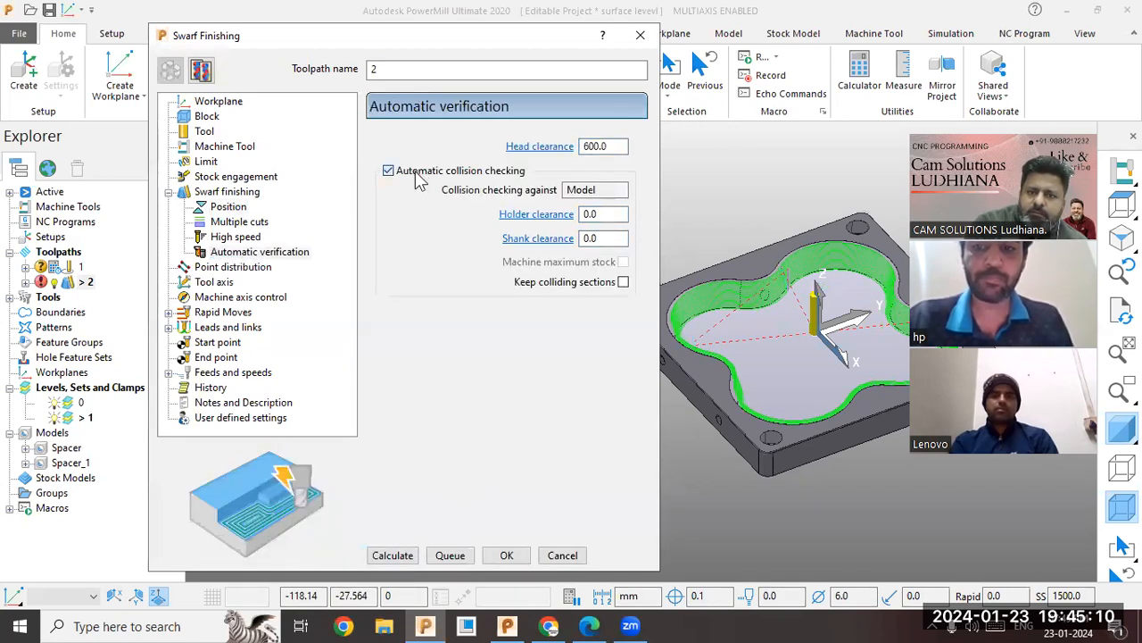
pyautogui.click(411, 553)
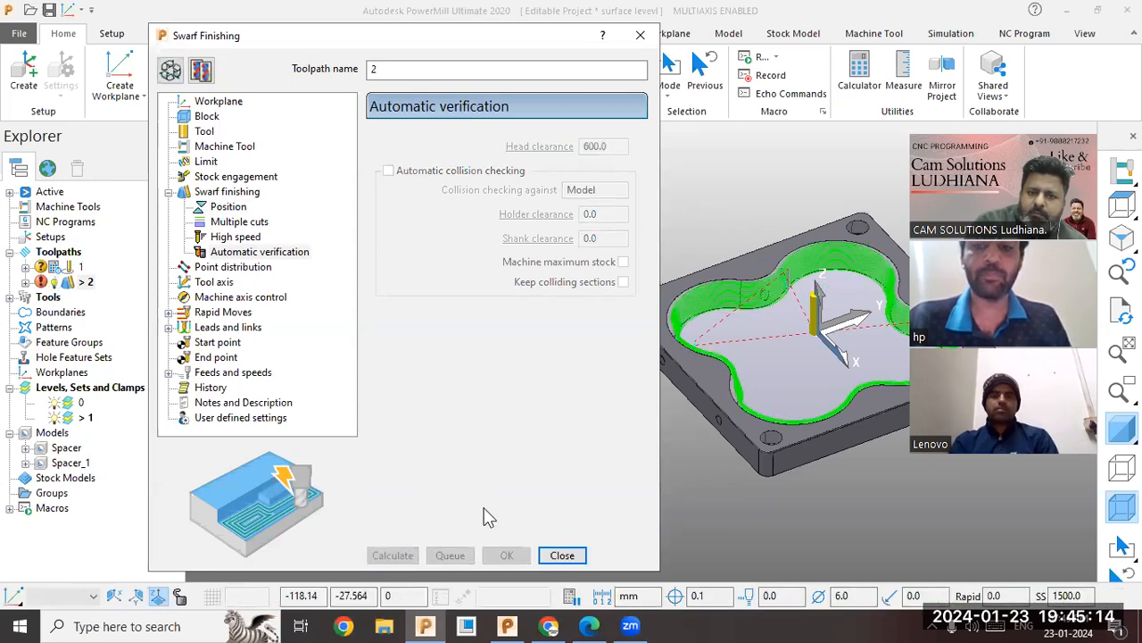
pyautogui.click(557, 557)
# - Reopen toolpath 2 for editing, calculate its rapid-move safe heights from the block and model, then recalculate the toolpath and close its settings
pyautogui.scroll(-5, 490, 396)
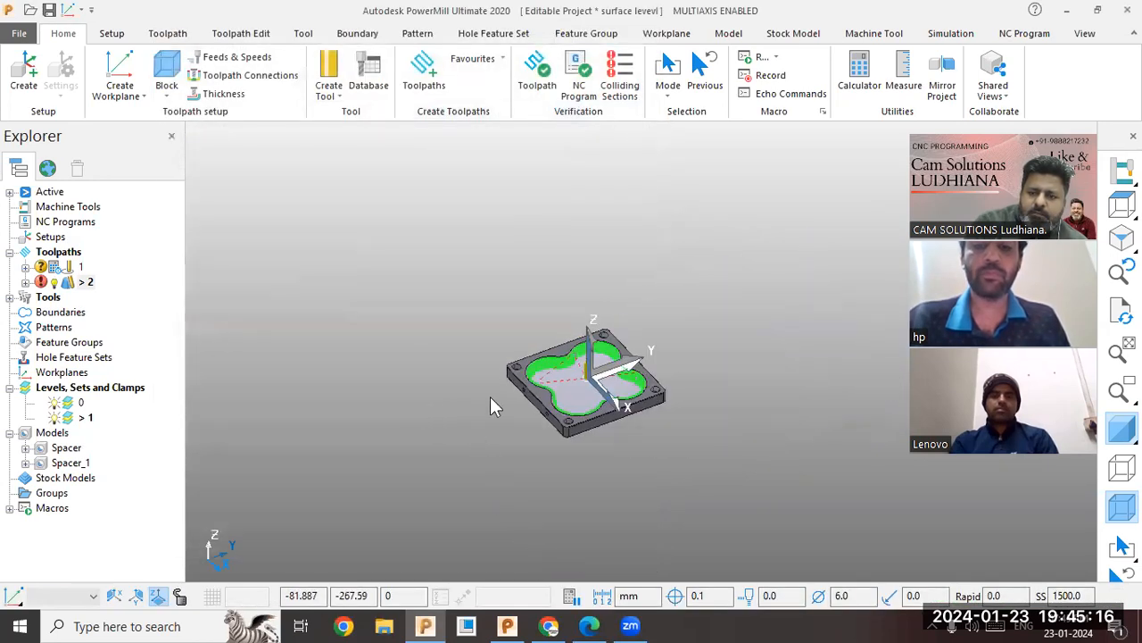
pyautogui.scroll(5, 571, 375)
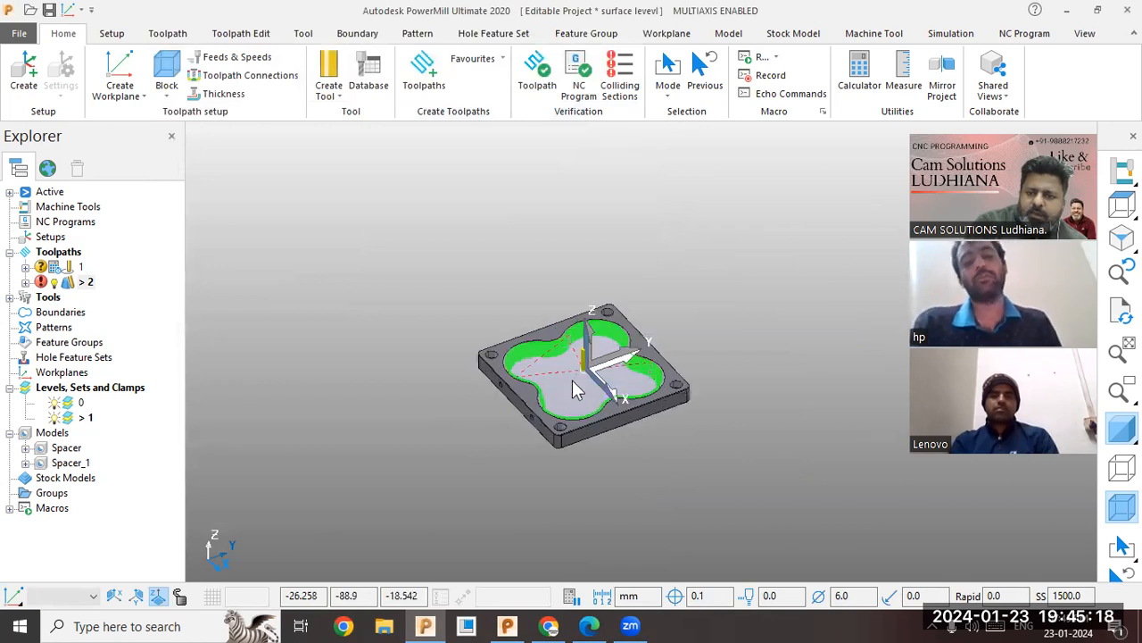
pyautogui.moveTo(621, 369); pyautogui.dragTo(633, 369, button='middle')
pyautogui.rightClick(89, 283)
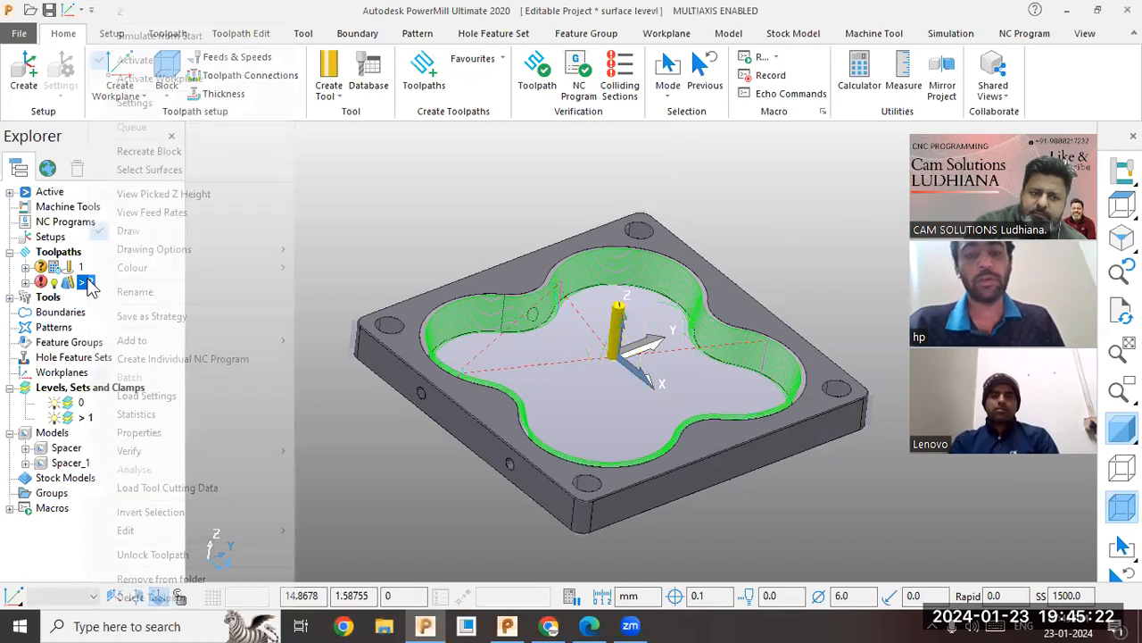
pyautogui.click(151, 103)
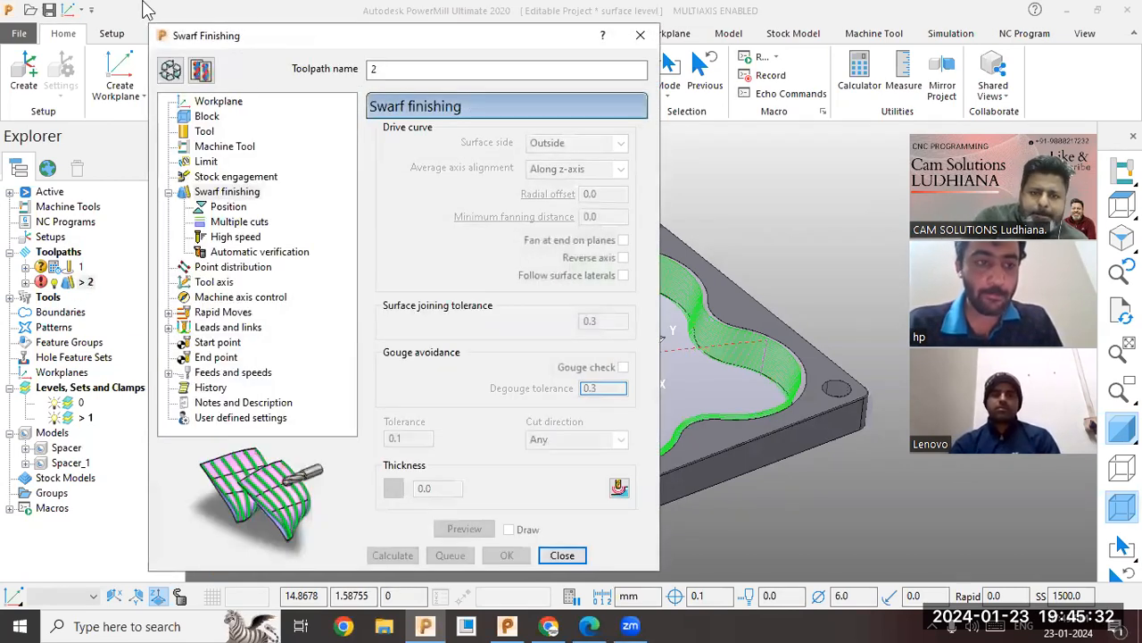
pyautogui.click(171, 70)
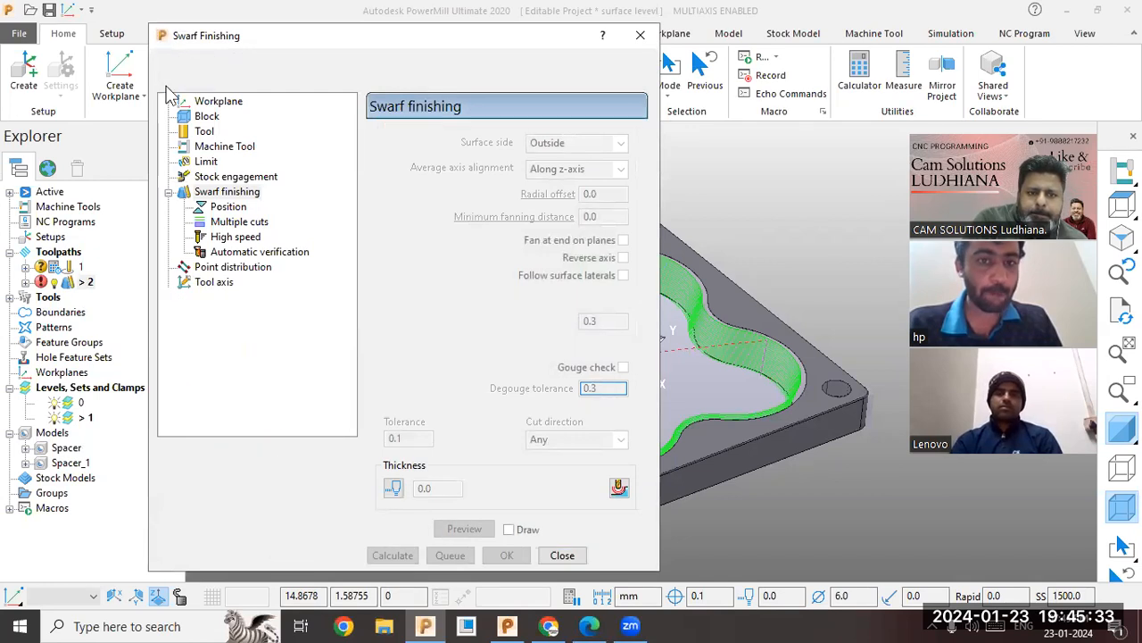
pyautogui.click(217, 282)
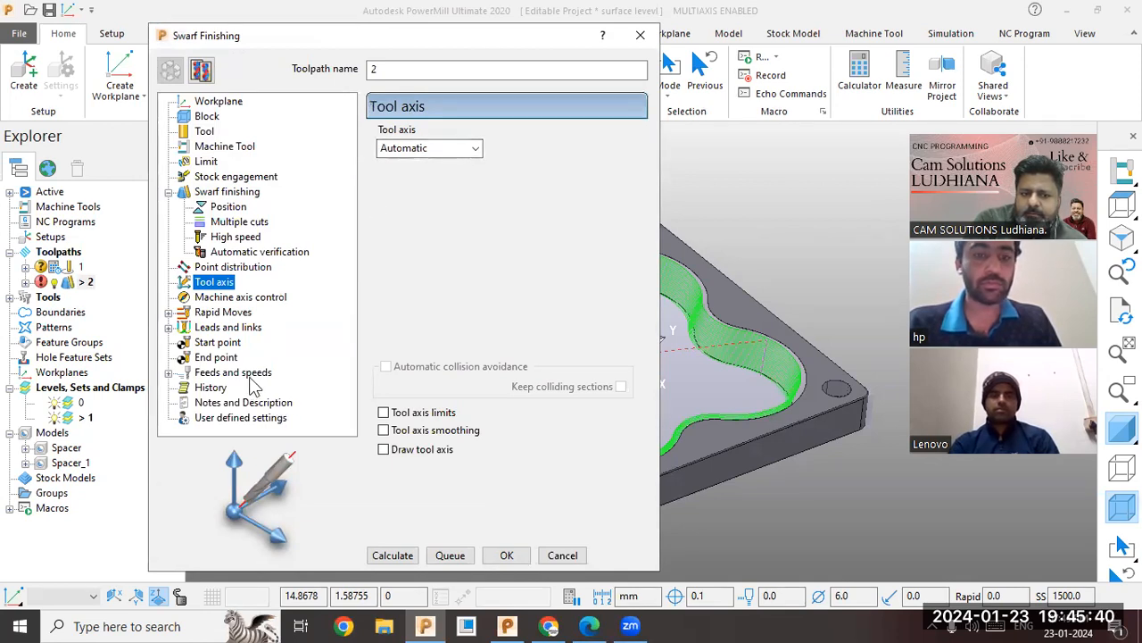
pyautogui.click(231, 314)
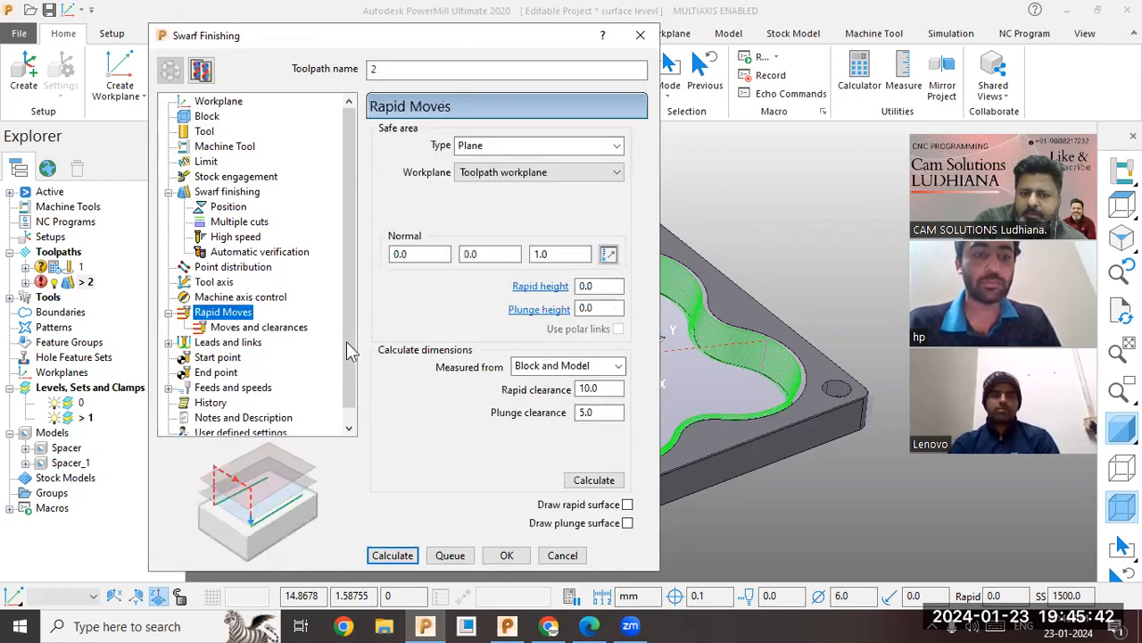
pyautogui.click(578, 483)
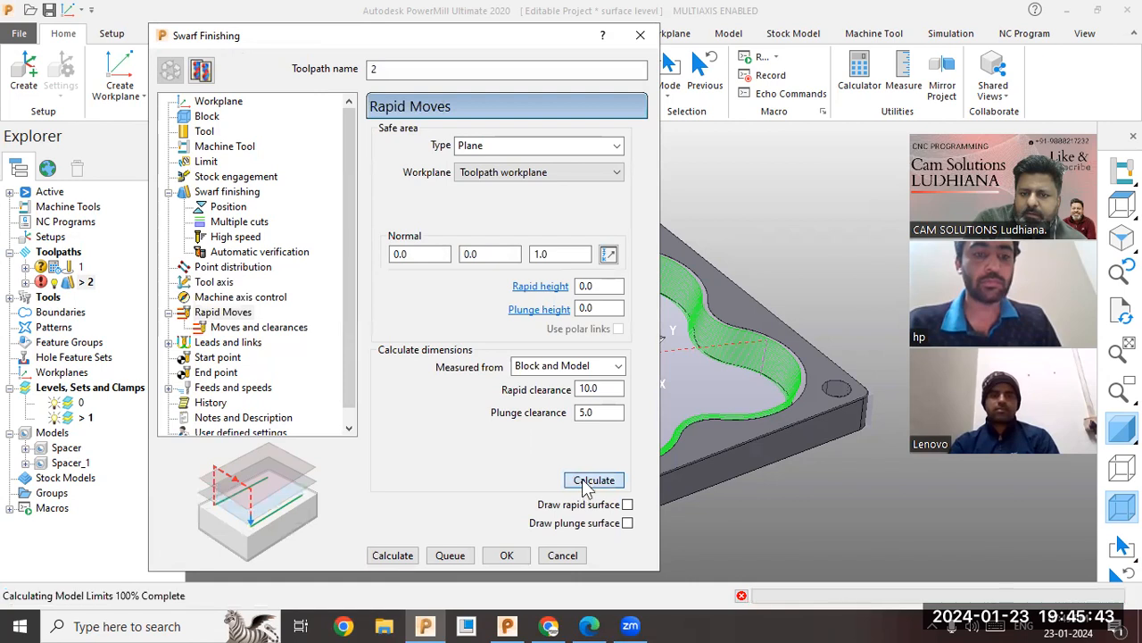
pyautogui.click(392, 555)
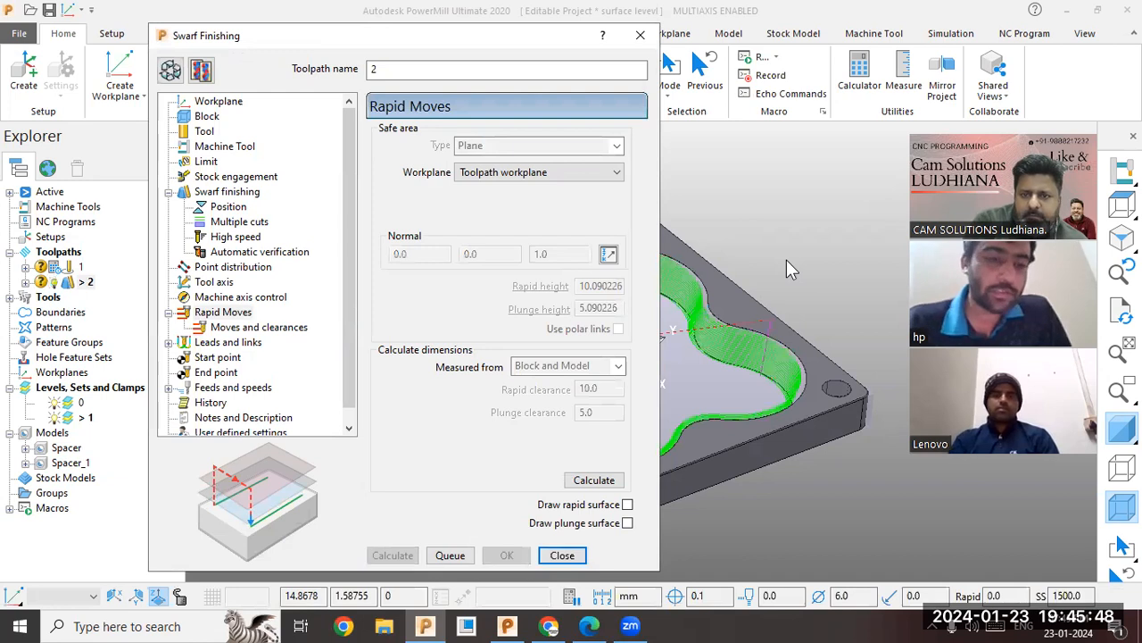
pyautogui.scroll(-4, 819, 253)
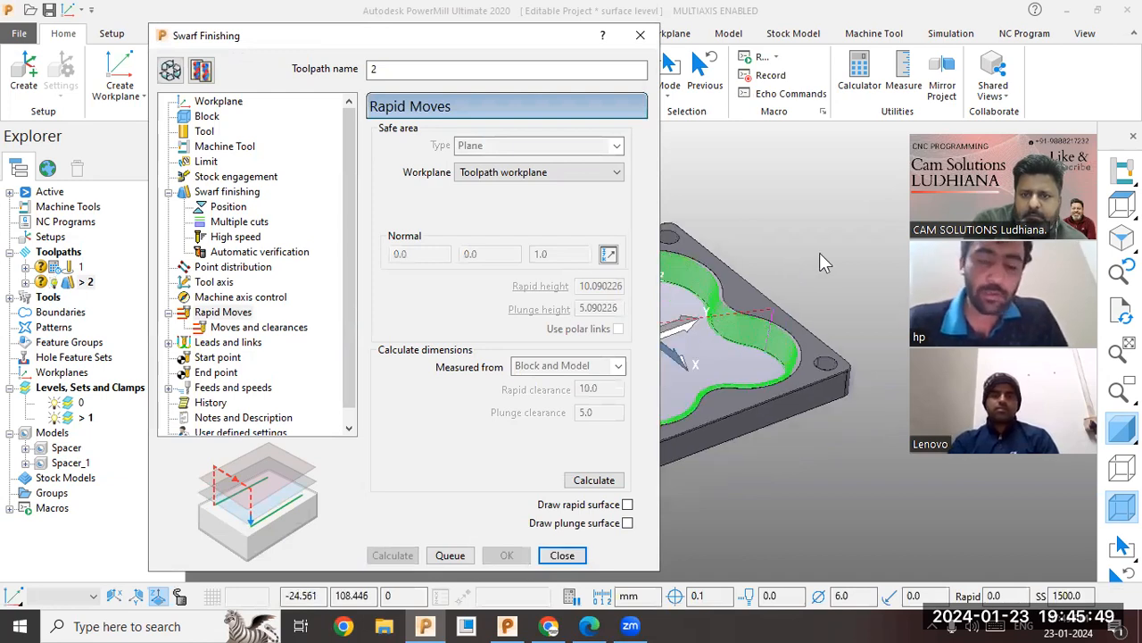
pyautogui.click(561, 556)
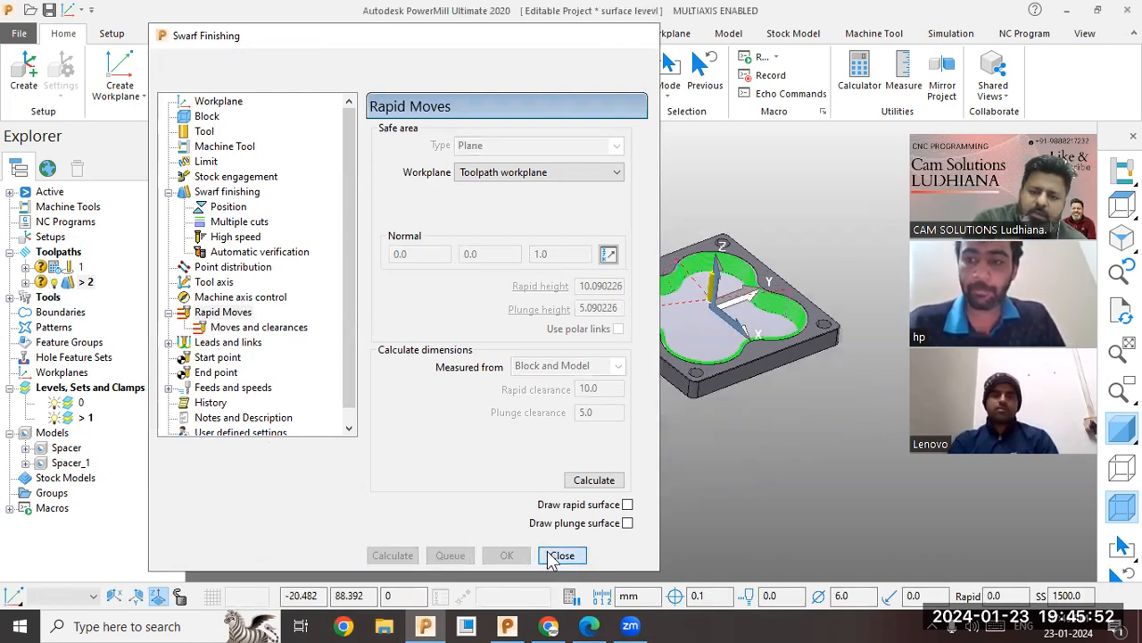
# - Delete toolpath 1 and calculate a new Model Area Clearance toolpath for the spacer
pyautogui.rightClick(64, 272)
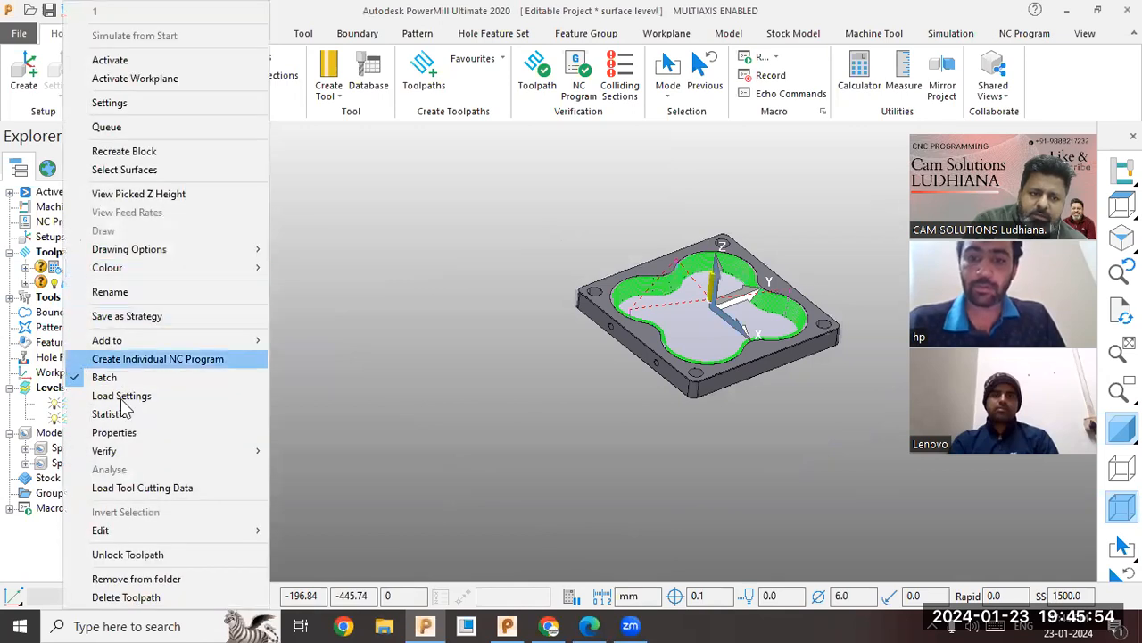
pyautogui.click(117, 599)
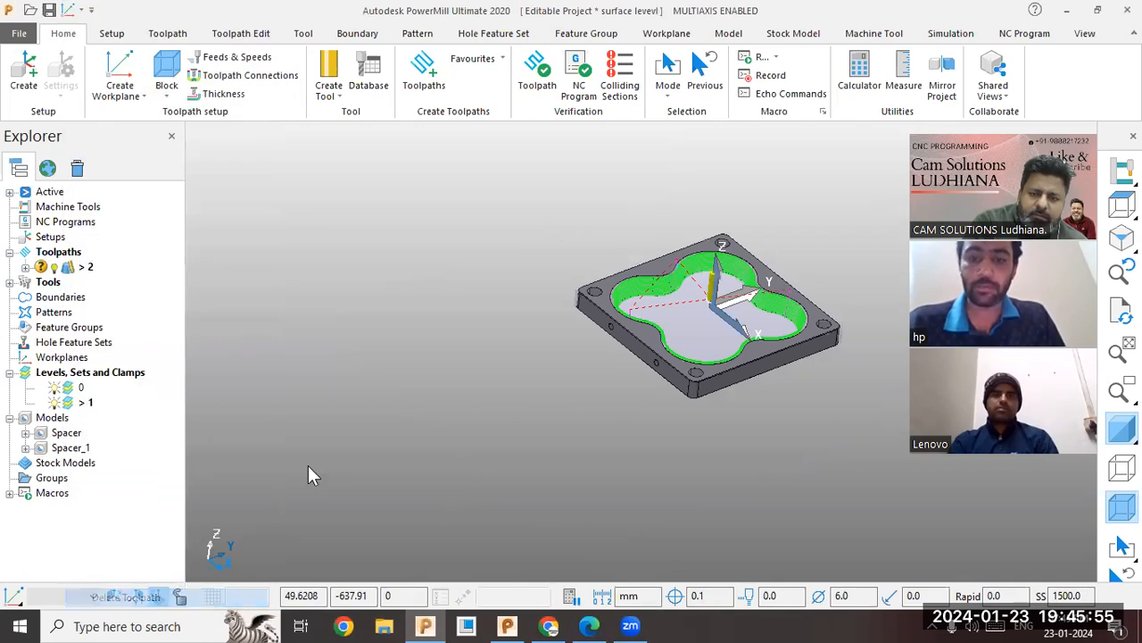
pyautogui.click(172, 35)
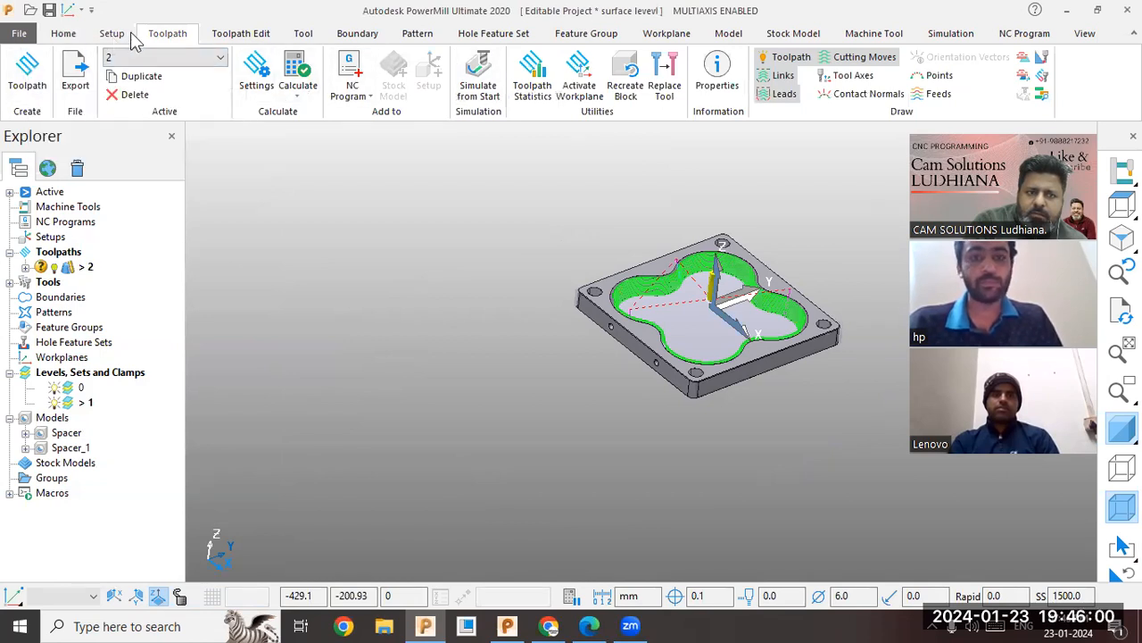
pyautogui.click(79, 36)
pyautogui.click(416, 73)
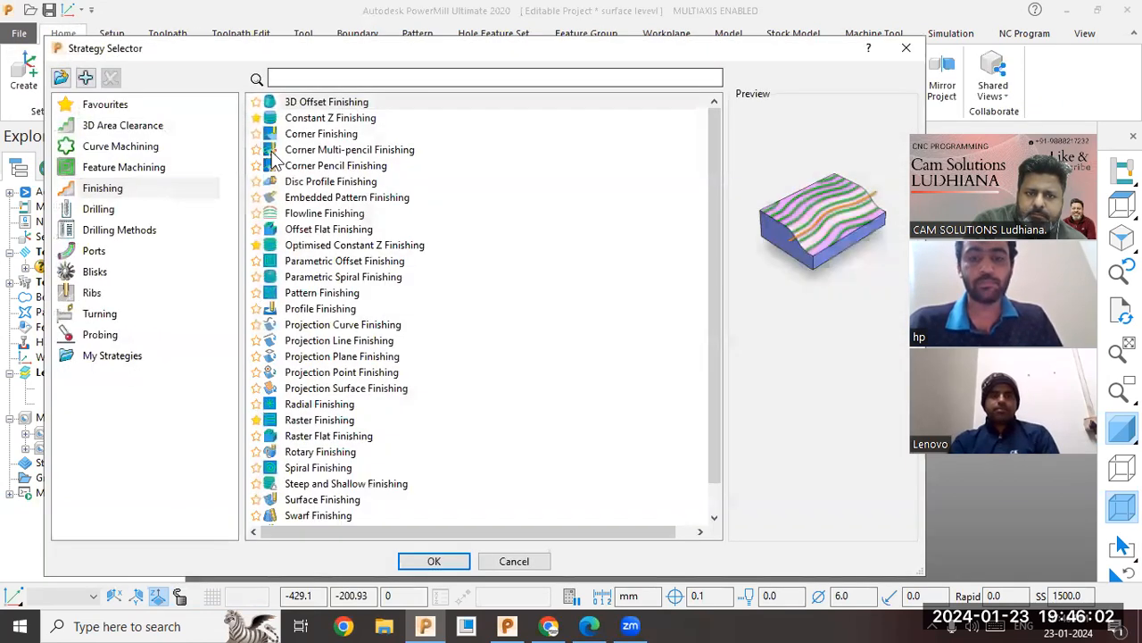
pyautogui.click(132, 147)
pyautogui.click(134, 125)
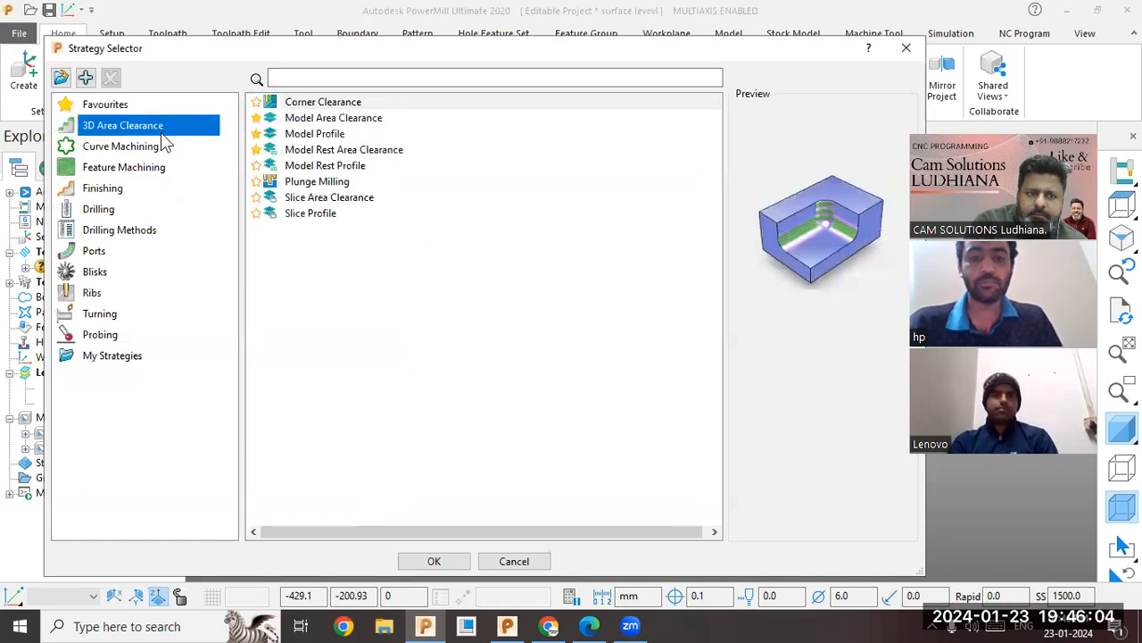
pyautogui.click(333, 118)
pyautogui.click(446, 562)
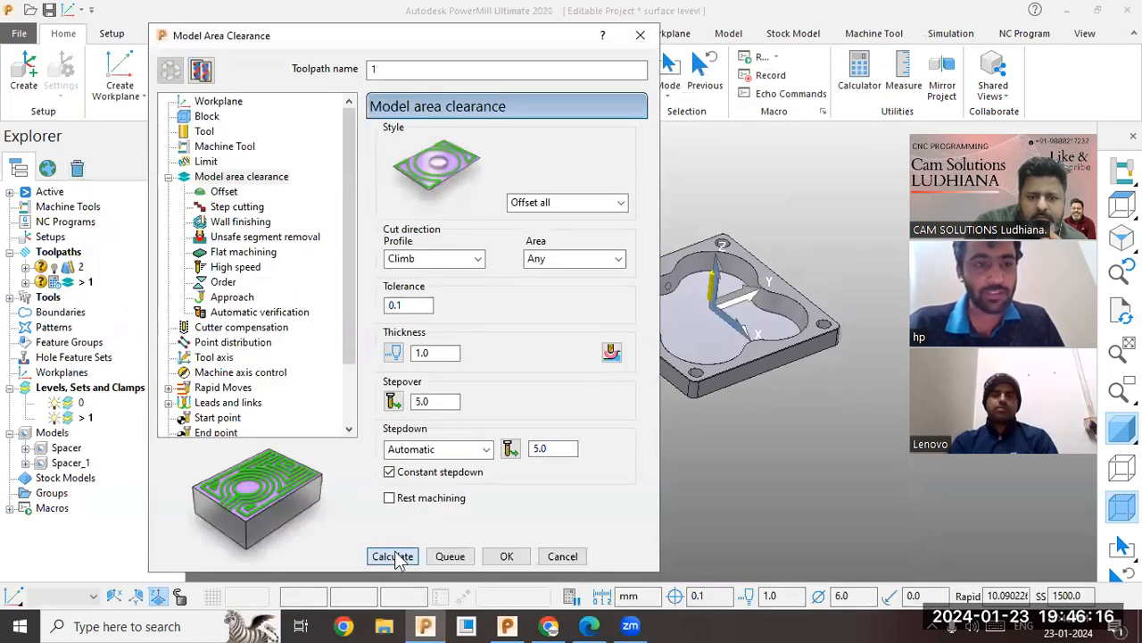
pyautogui.click(395, 556)
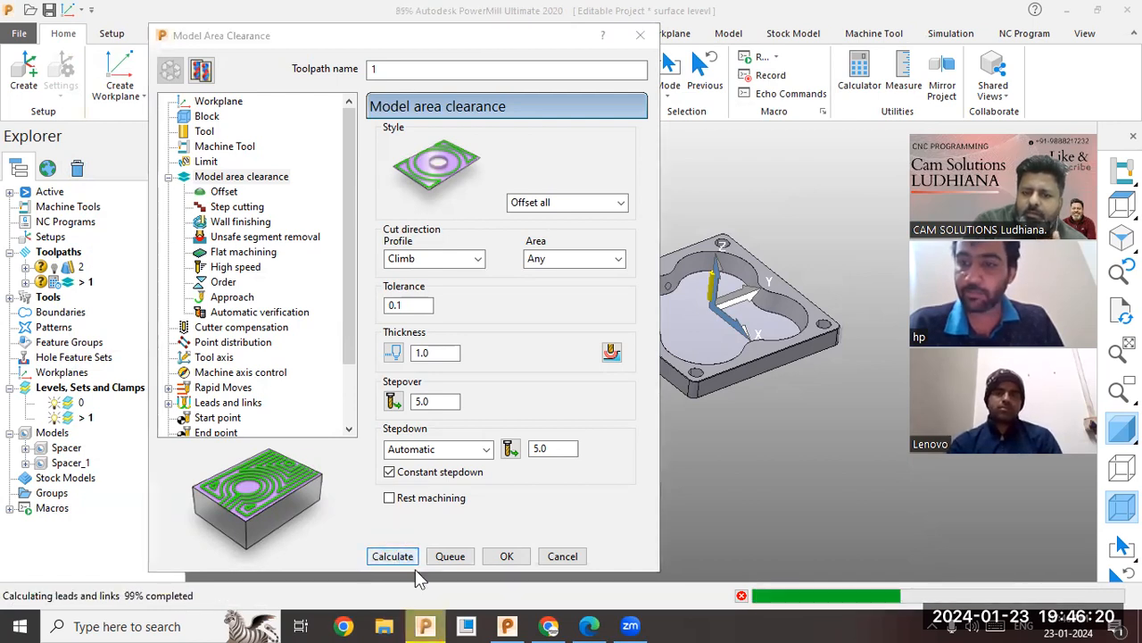
pyautogui.click(531, 583)
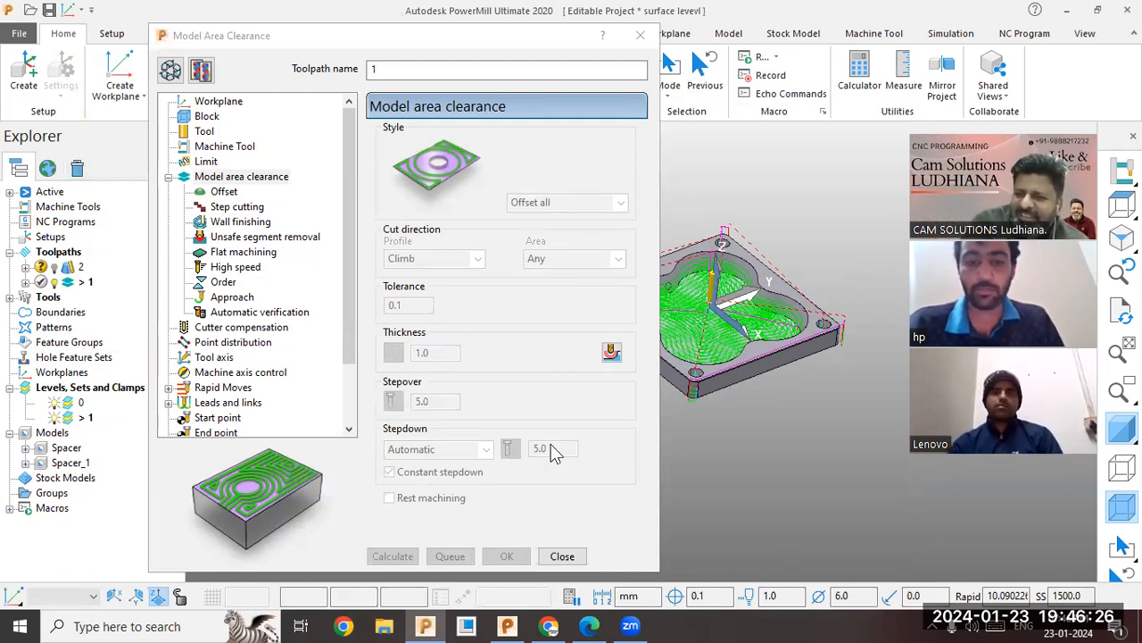
# - Recalculate the Model Area Clearance toolpath with its existing settings, accept it and move it above toolpath 2 in the toolpath order
pyautogui.click(170, 71)
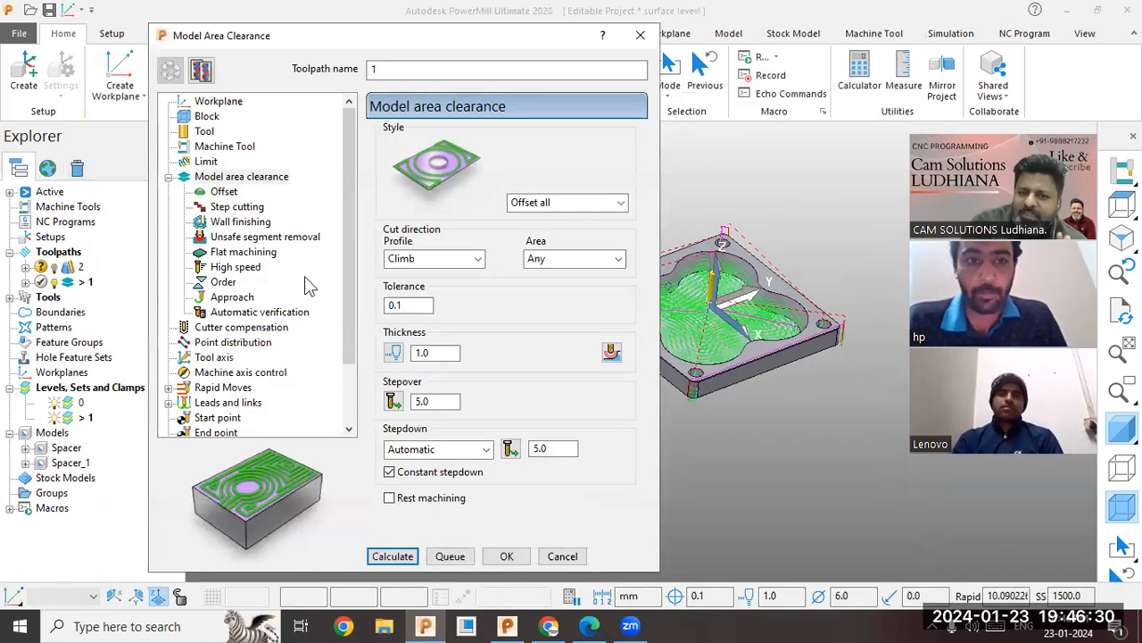
pyautogui.click(231, 195)
pyautogui.click(237, 208)
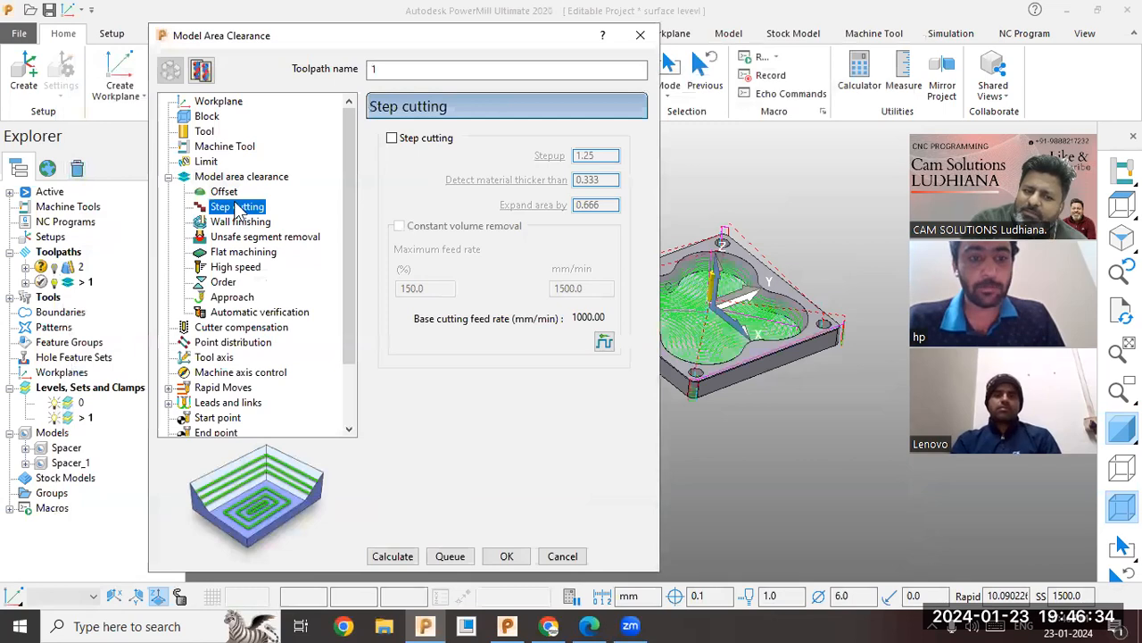
pyautogui.click(228, 179)
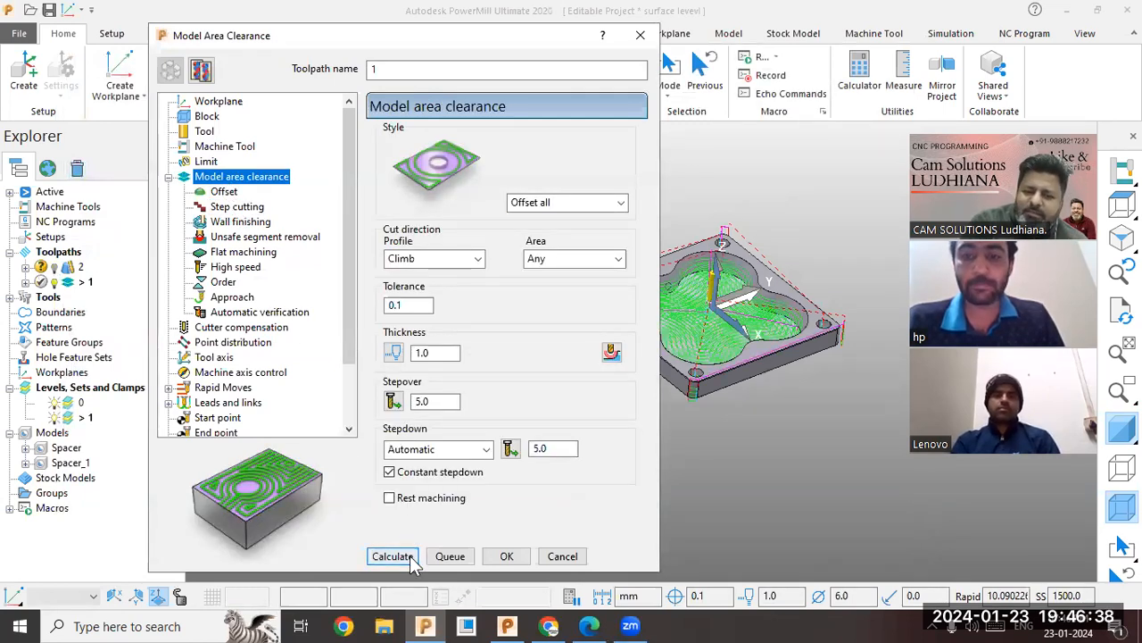
pyautogui.doubleClick(427, 402)
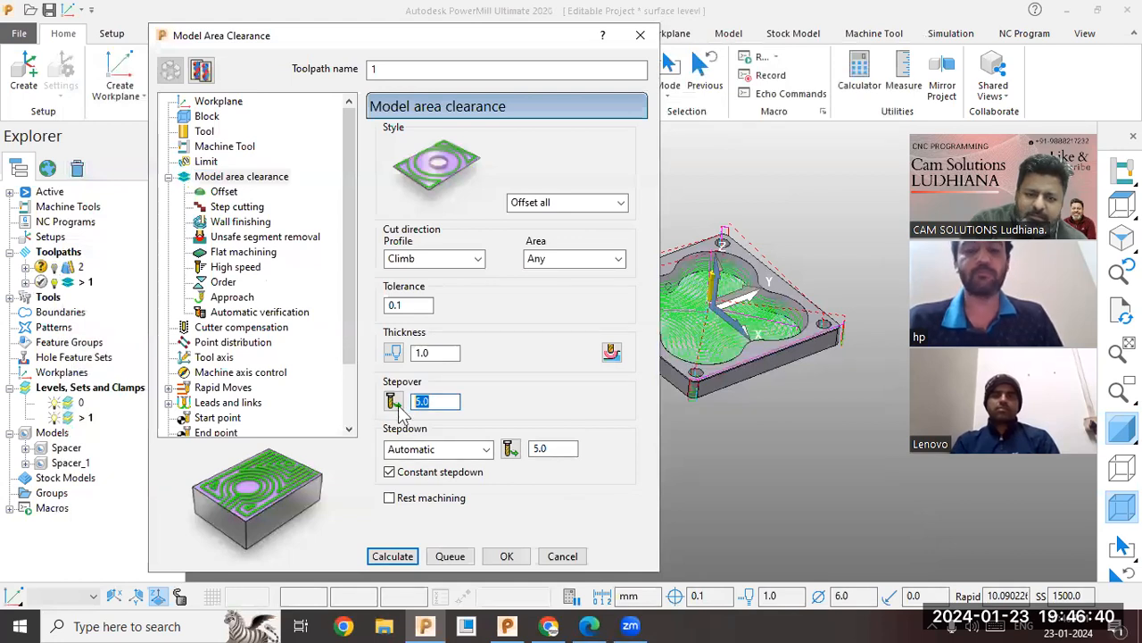
pyautogui.click(406, 557)
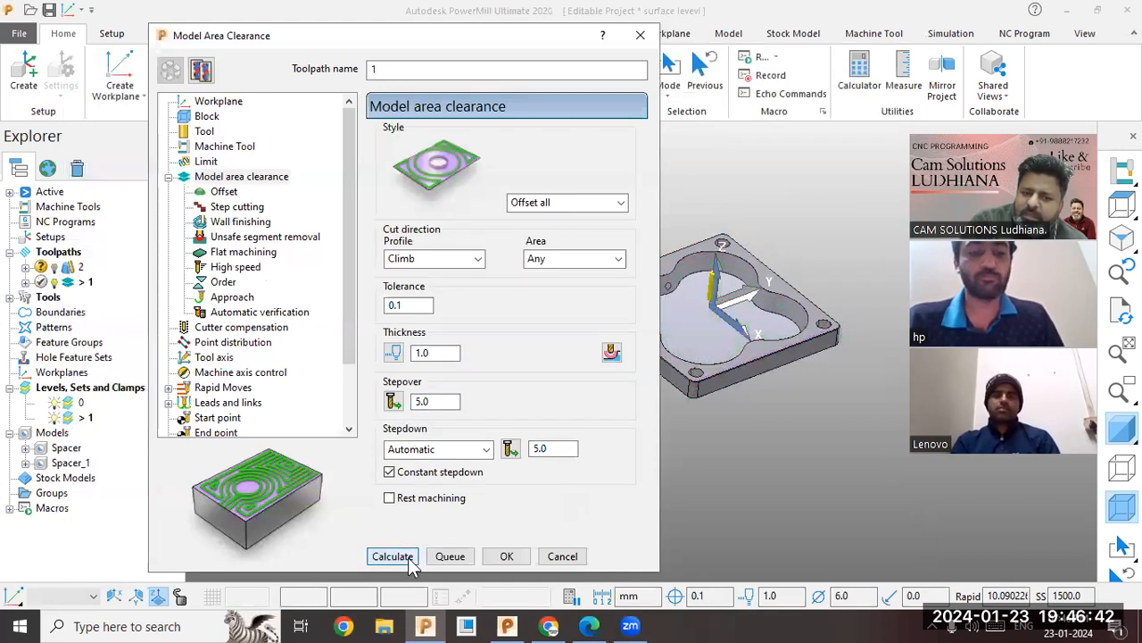
pyautogui.click(507, 556)
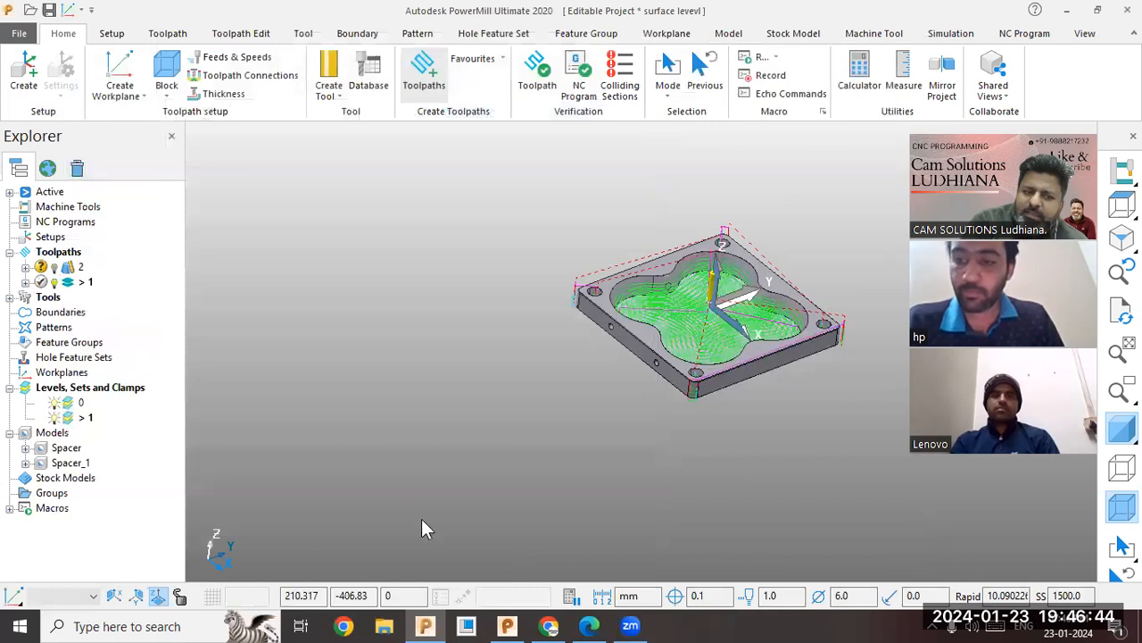
pyautogui.click(62, 286)
pyautogui.moveTo(71, 285); pyautogui.dragTo(84, 271)
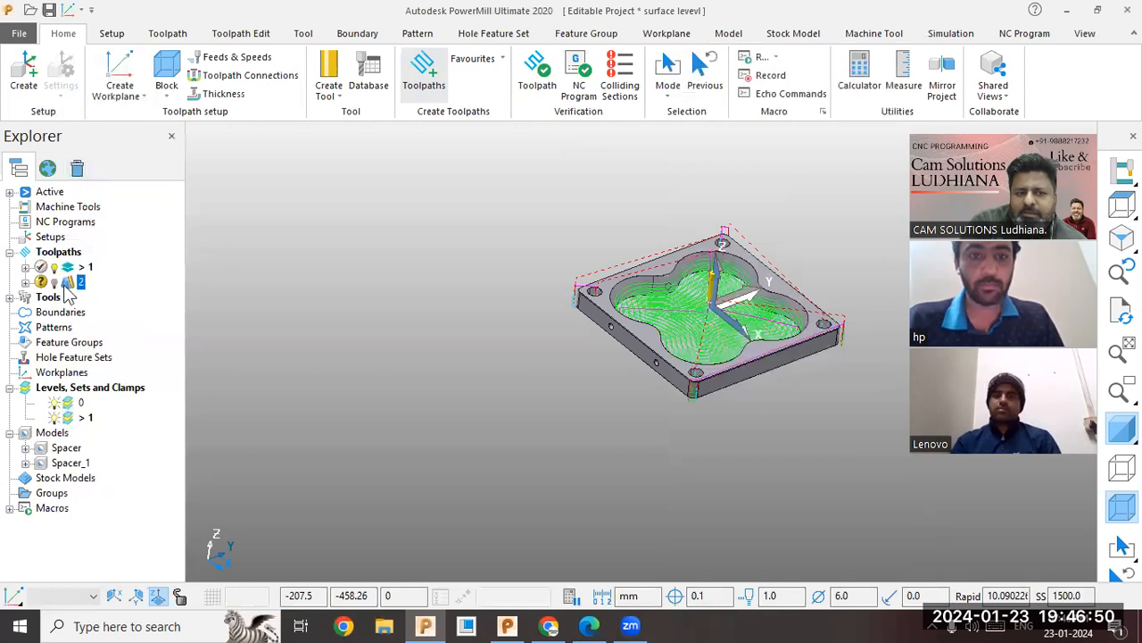
# - Activate toolpath 2, review its lead-in and link settings, and unlock the swarf finishing toolpath for editing
pyautogui.rightClick(68, 283)
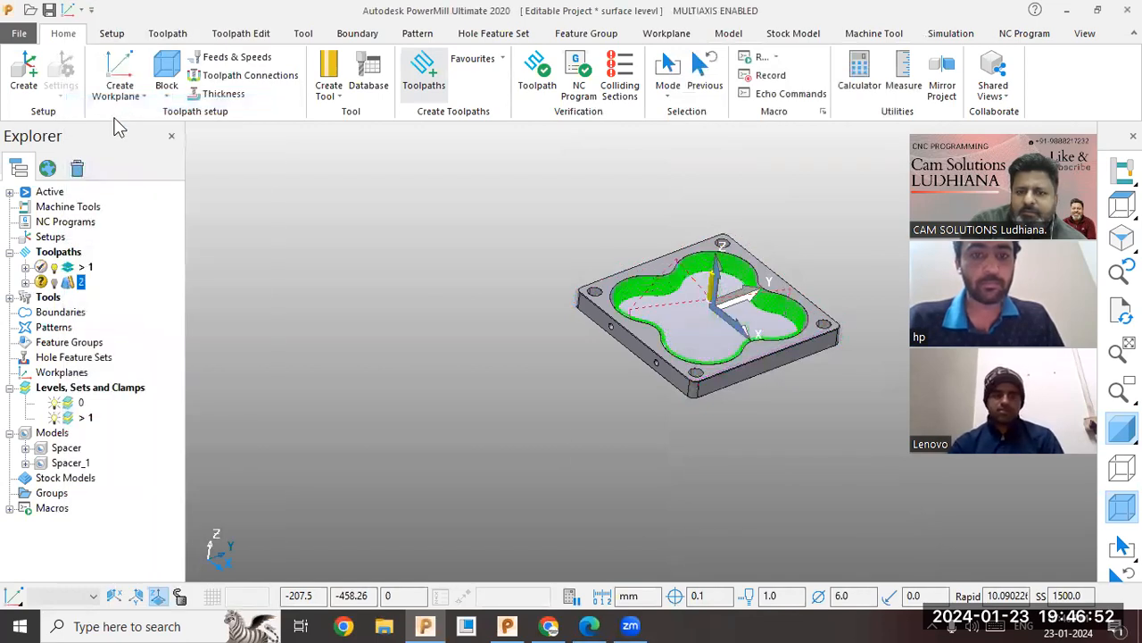
pyautogui.doubleClick(65, 280)
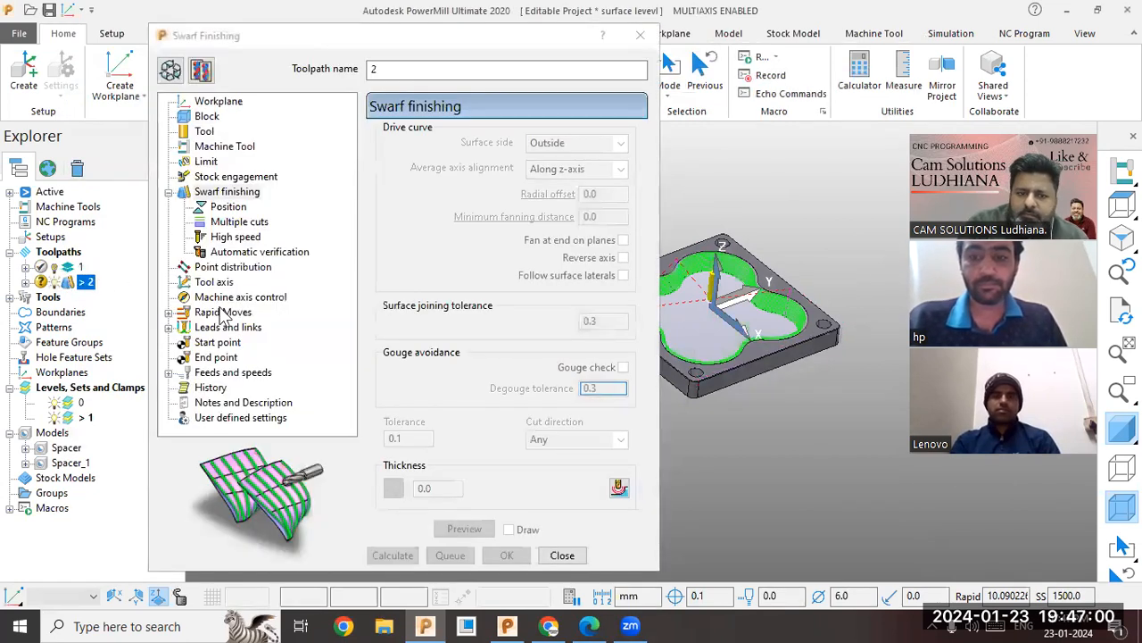
pyautogui.click(220, 328)
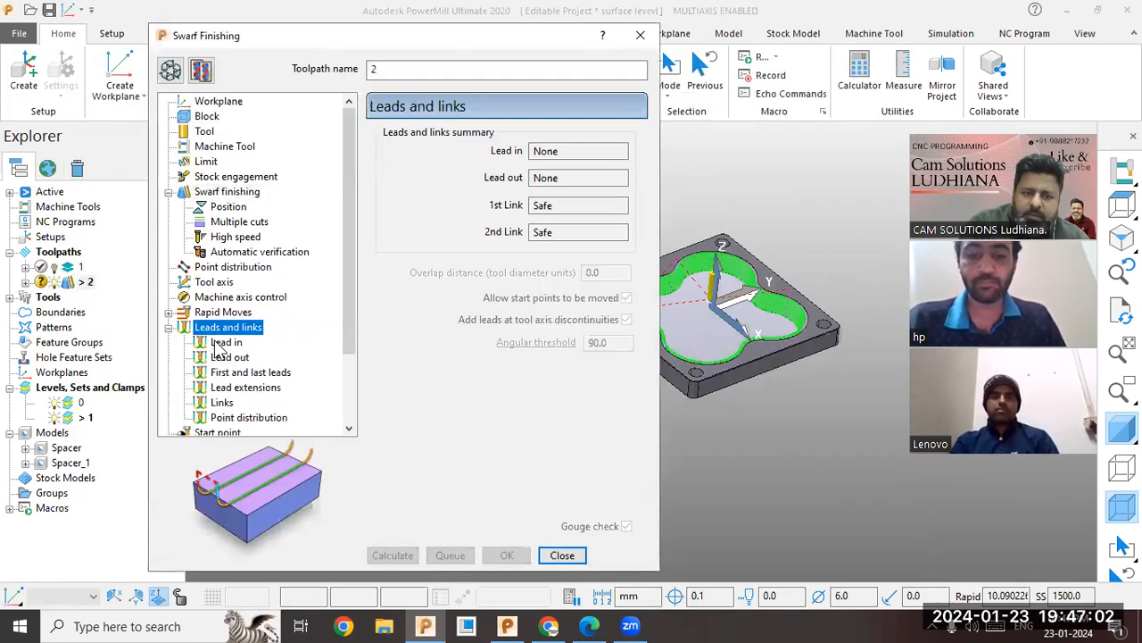
pyautogui.click(225, 343)
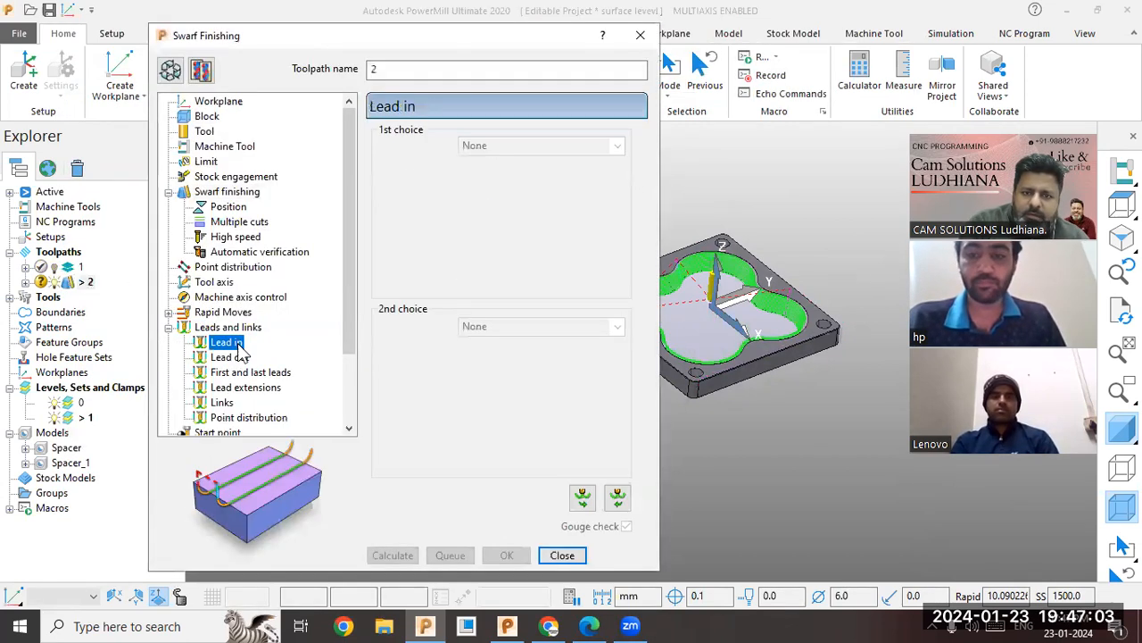
pyautogui.click(234, 402)
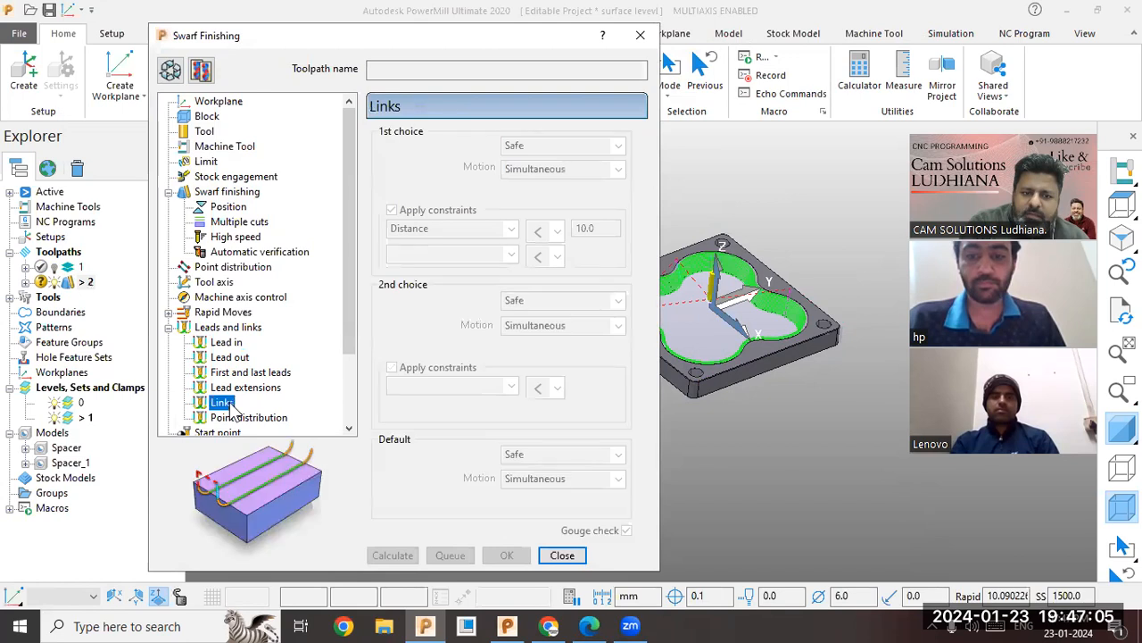
pyautogui.click(225, 344)
pyautogui.click(170, 70)
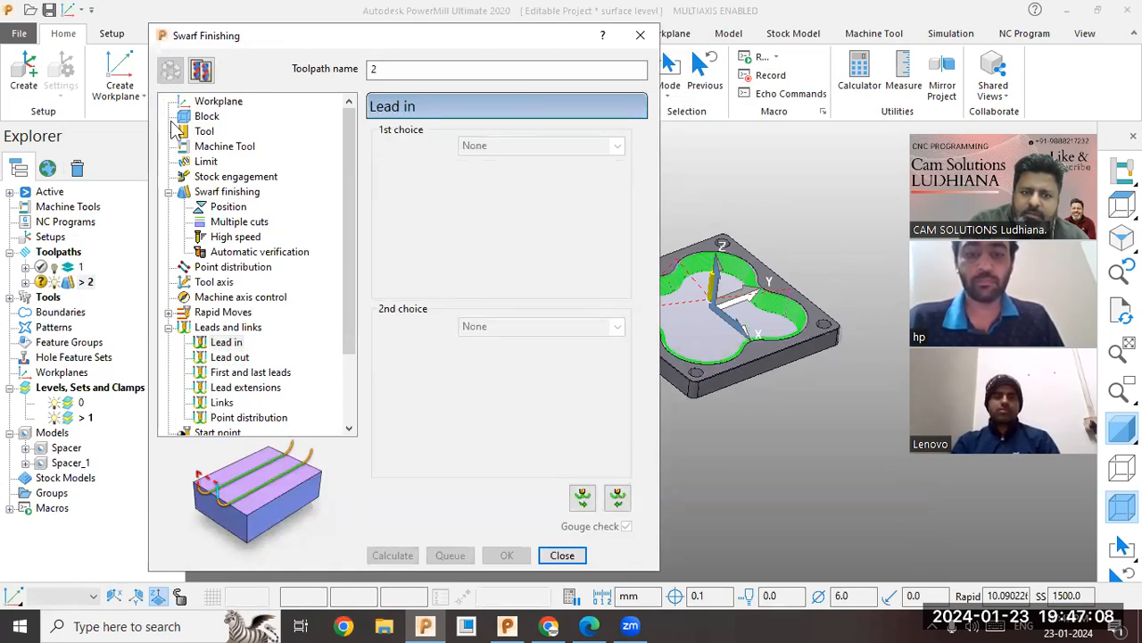
# - Set toolpath 2's first and second link choices to On surface and the default link to Incremental, and recalculate the toolpath
pyautogui.click(225, 403)
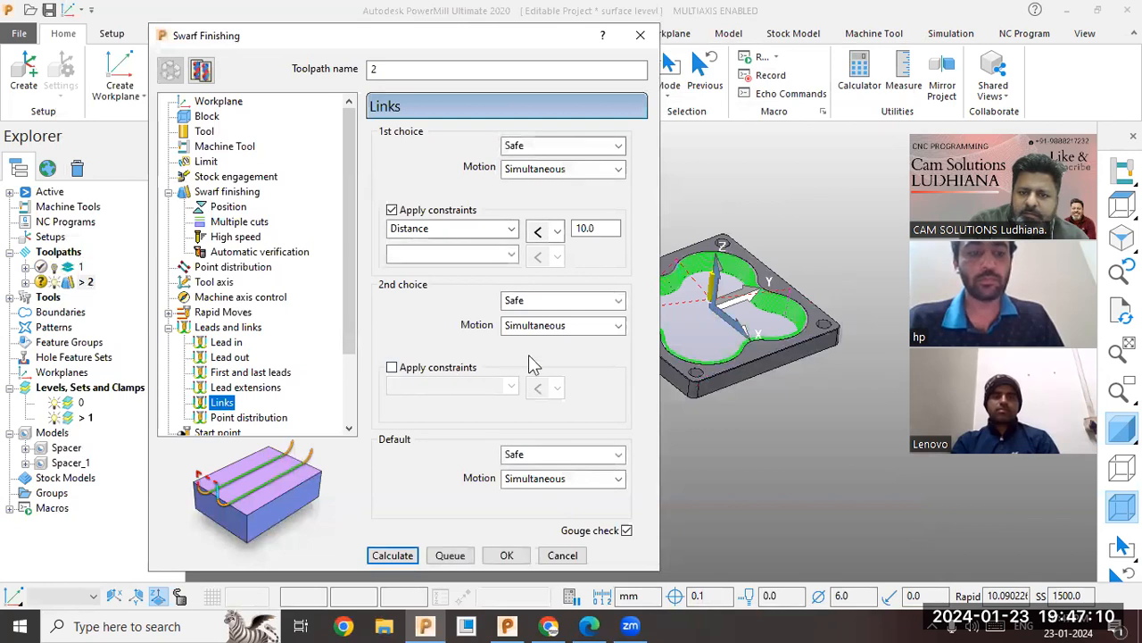
pyautogui.click(558, 455)
pyautogui.click(541, 483)
pyautogui.click(546, 148)
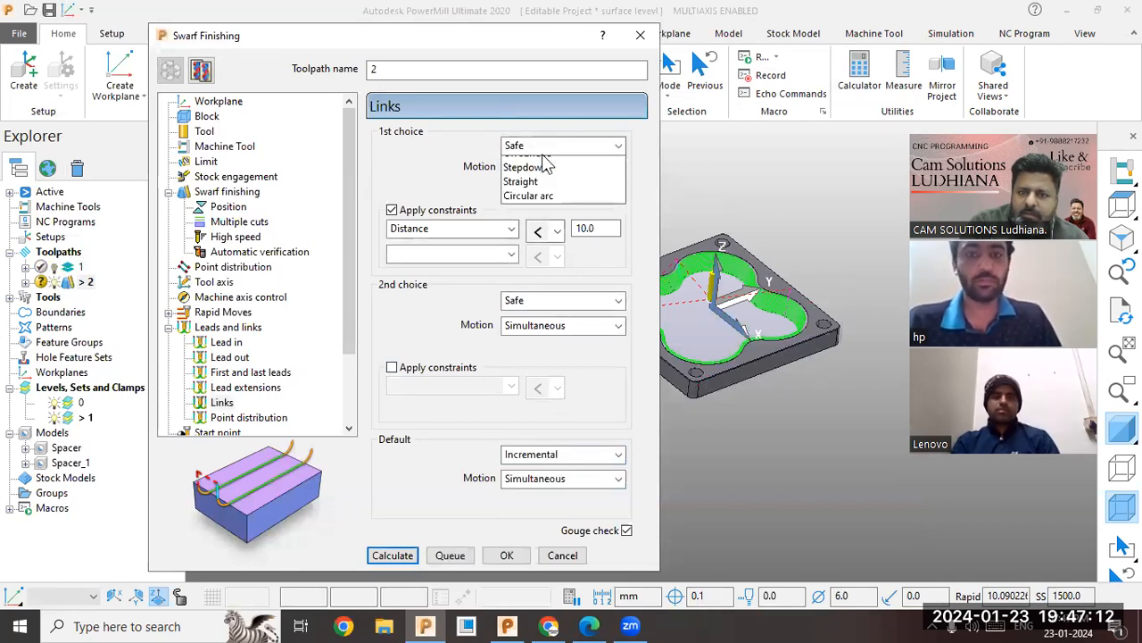
pyautogui.click(541, 206)
pyautogui.click(557, 303)
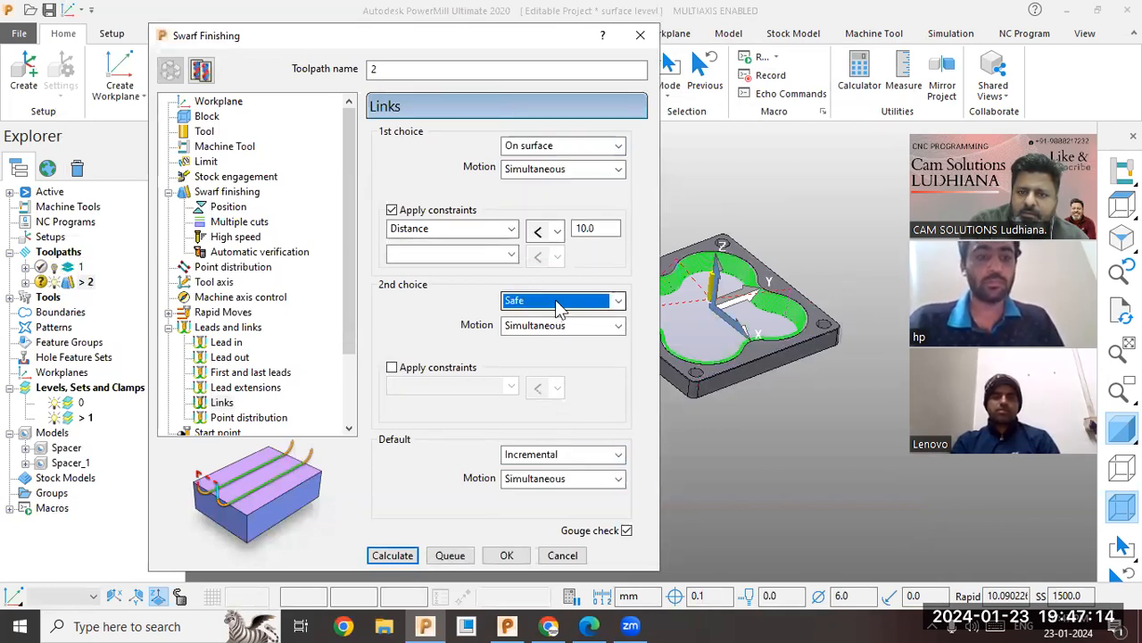
pyautogui.click(557, 304)
pyautogui.click(553, 360)
pyautogui.click(401, 556)
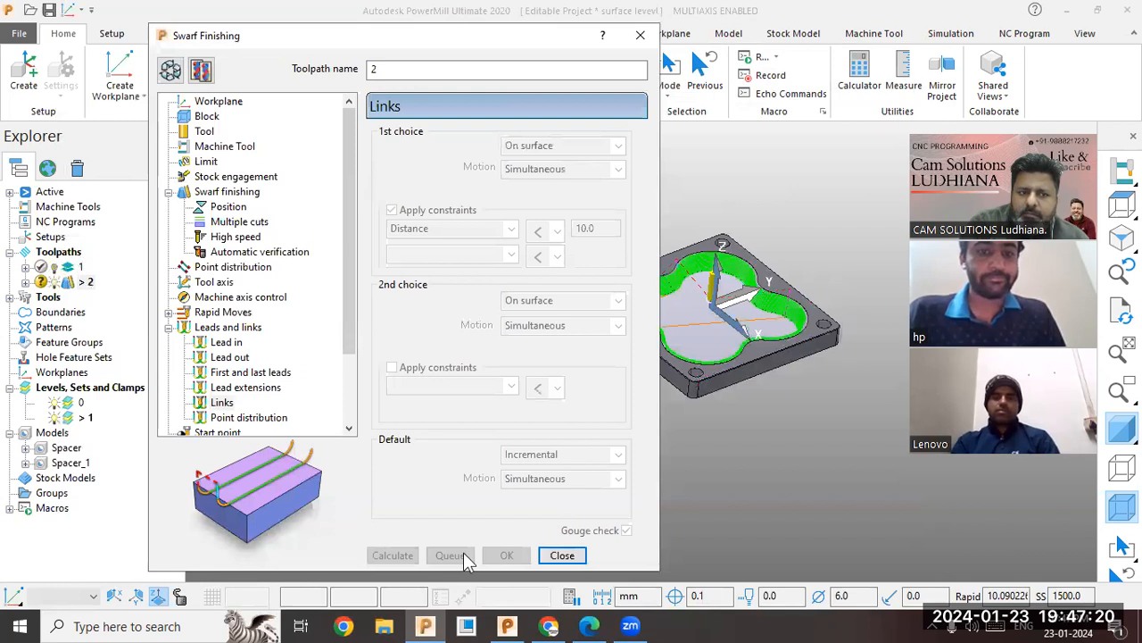
# - Turn off gouge checking for toolpath 2's leads and links, set the first lead-in choice to Ramp and recalculate
pyautogui.click(180, 75)
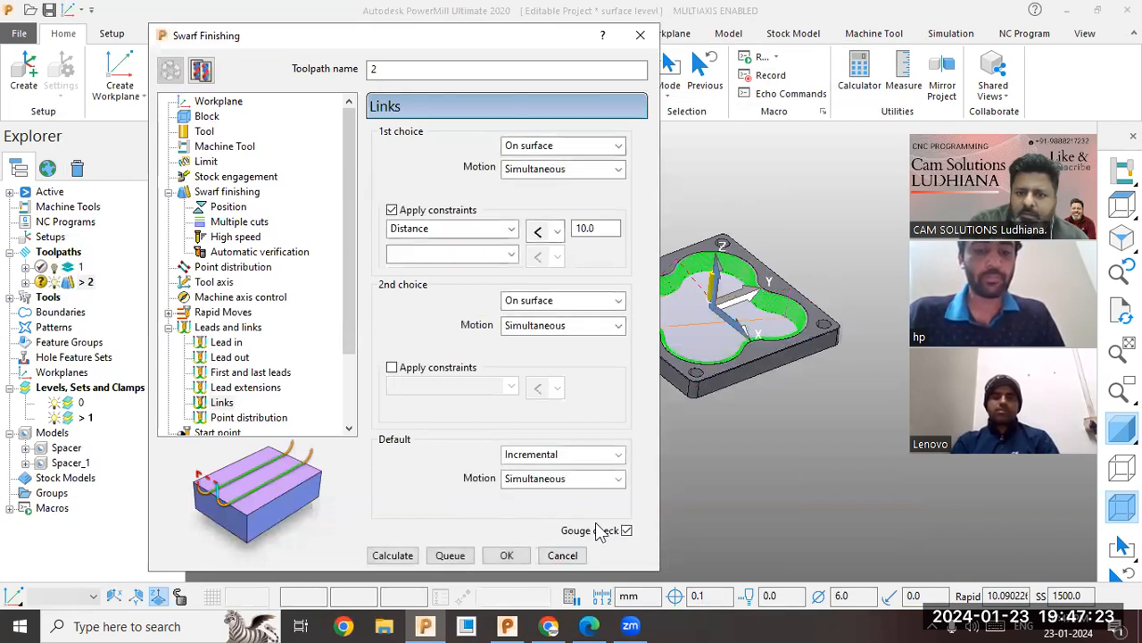
pyautogui.click(381, 557)
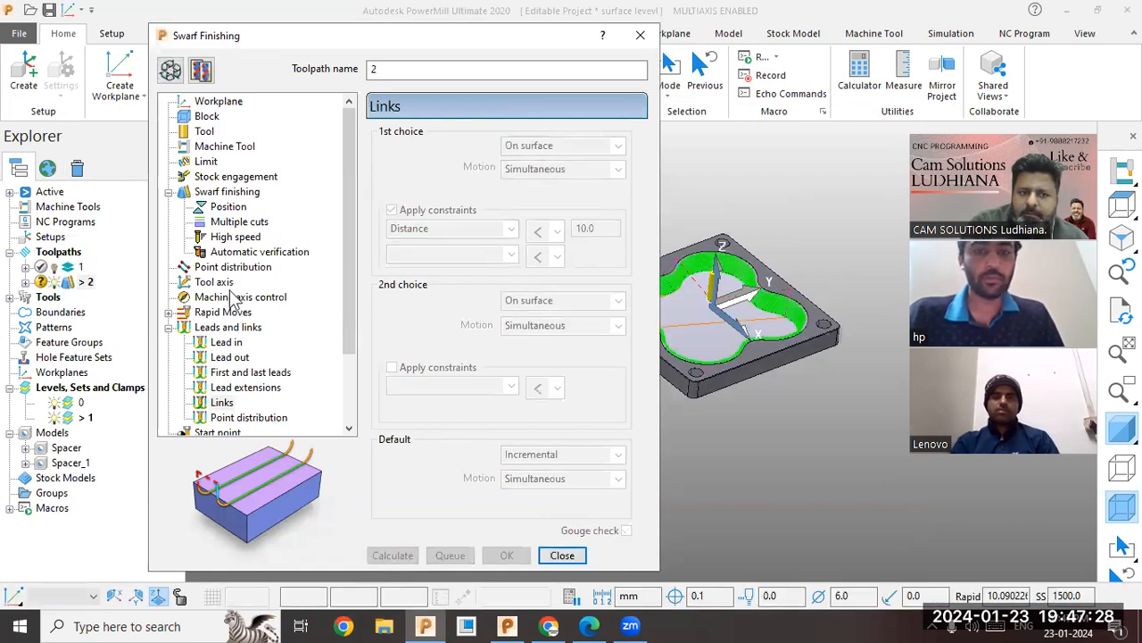
pyautogui.click(226, 343)
pyautogui.click(170, 70)
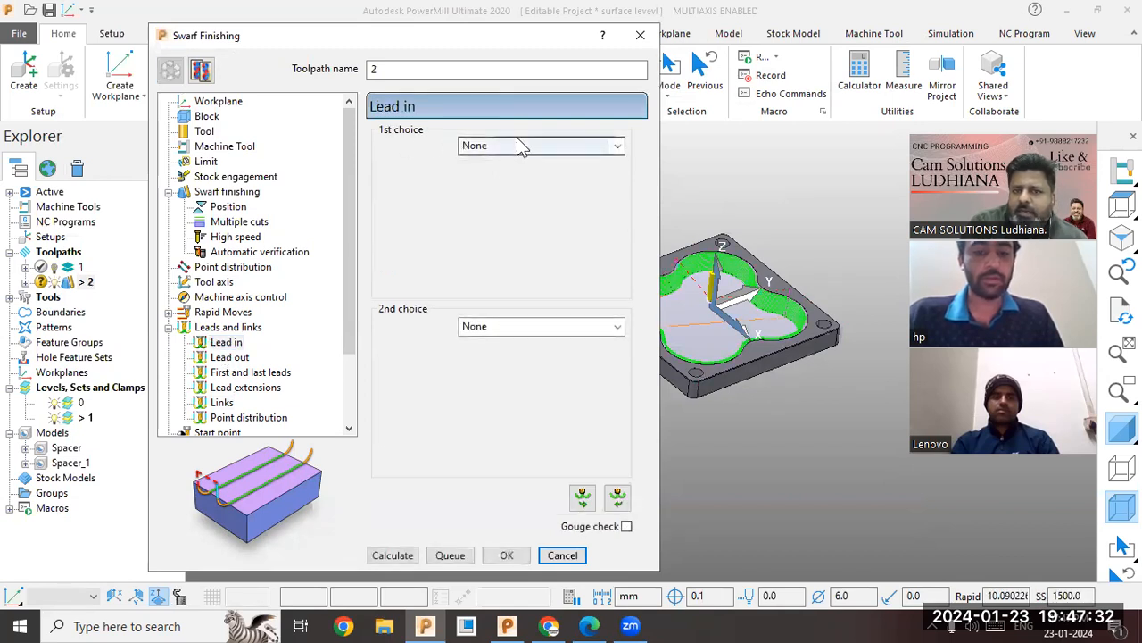
pyautogui.click(521, 145)
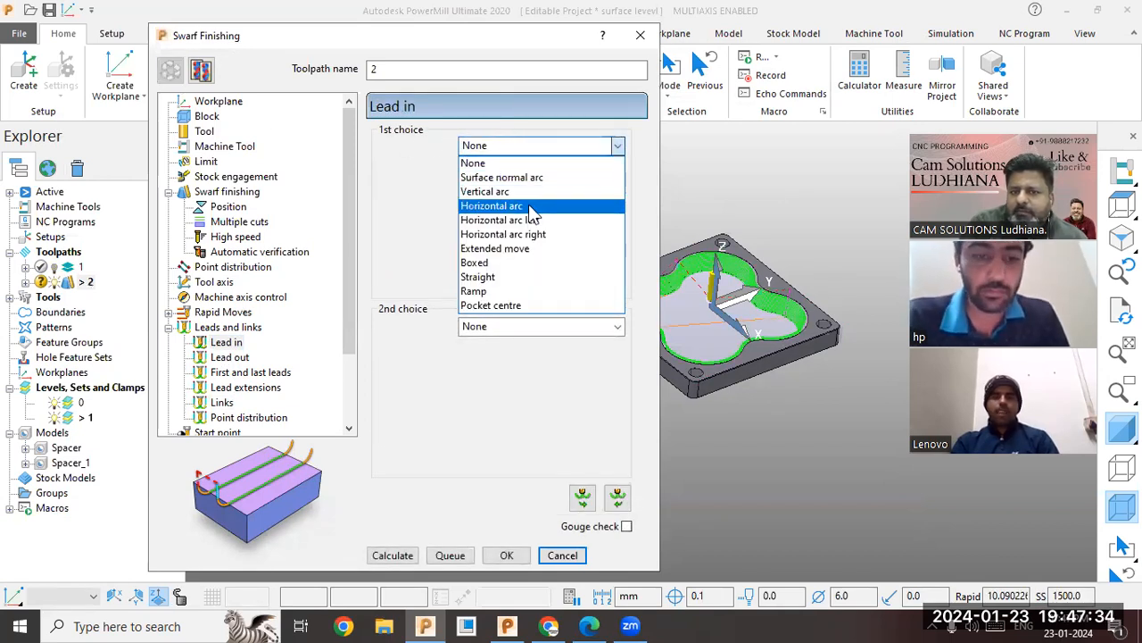
pyautogui.click(527, 292)
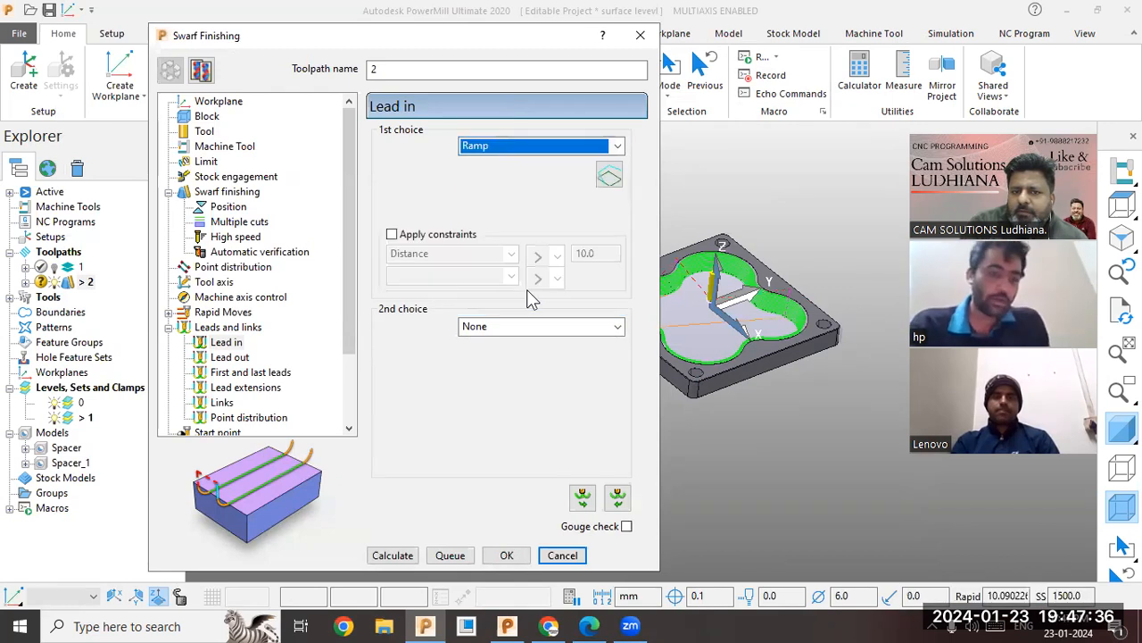
pyautogui.click(521, 327)
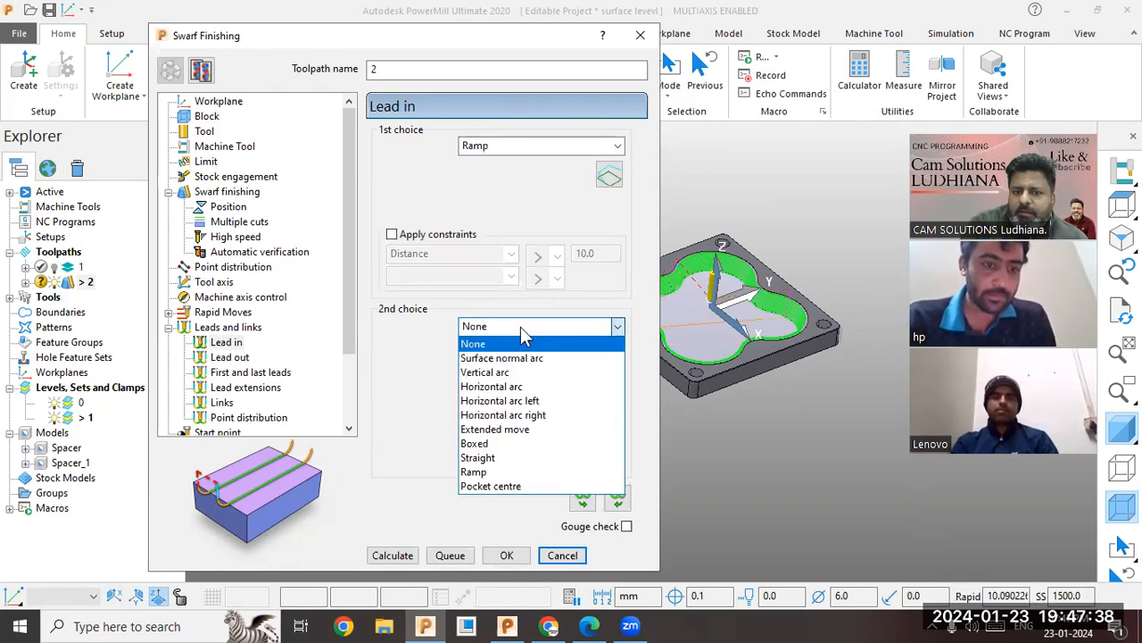
pyautogui.click(521, 326)
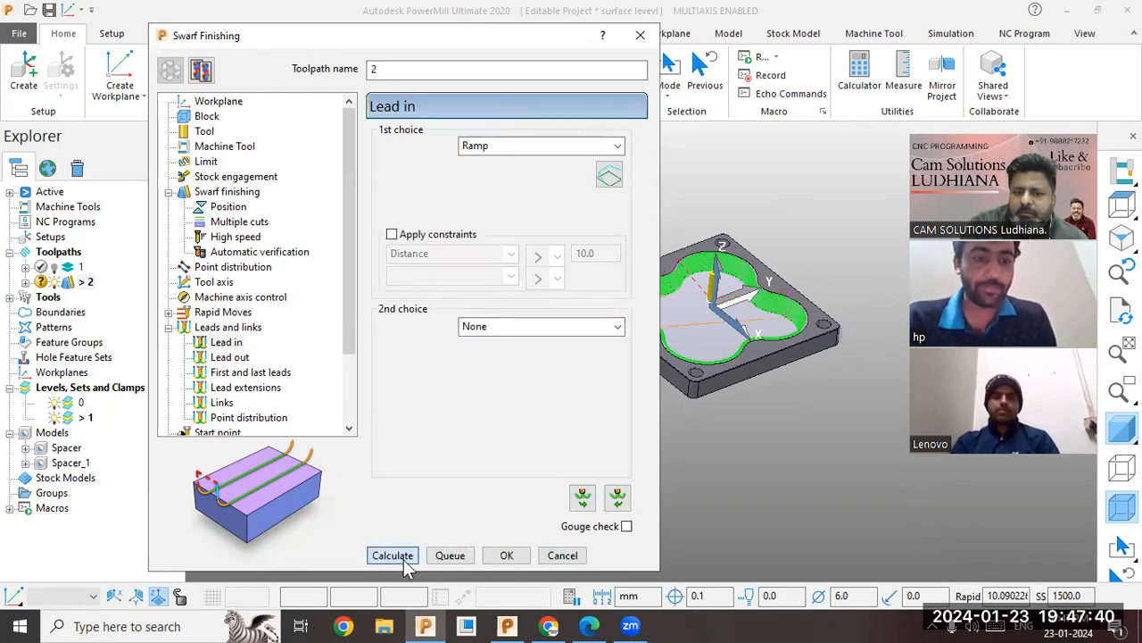
pyautogui.click(404, 557)
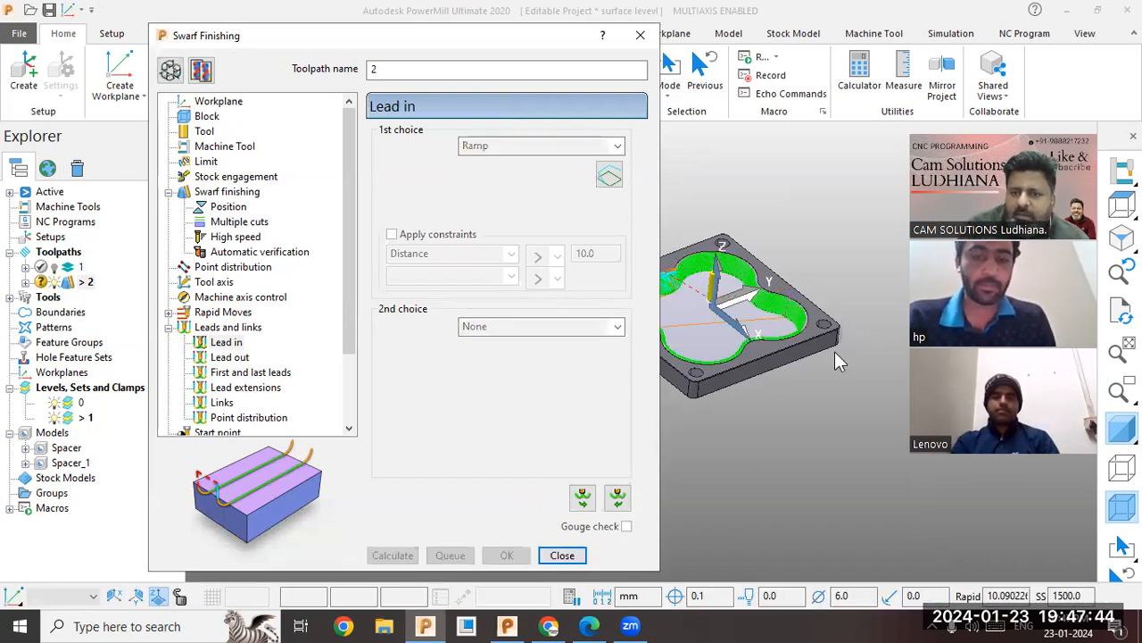
# - Examine the ramp lead-in moves on the pocket wall and the rapid-move settings of toolpath 2, and close its settings
pyautogui.moveTo(834, 352); pyautogui.dragTo(711, 287, button='middle')
pyautogui.scroll(5, 711, 288)
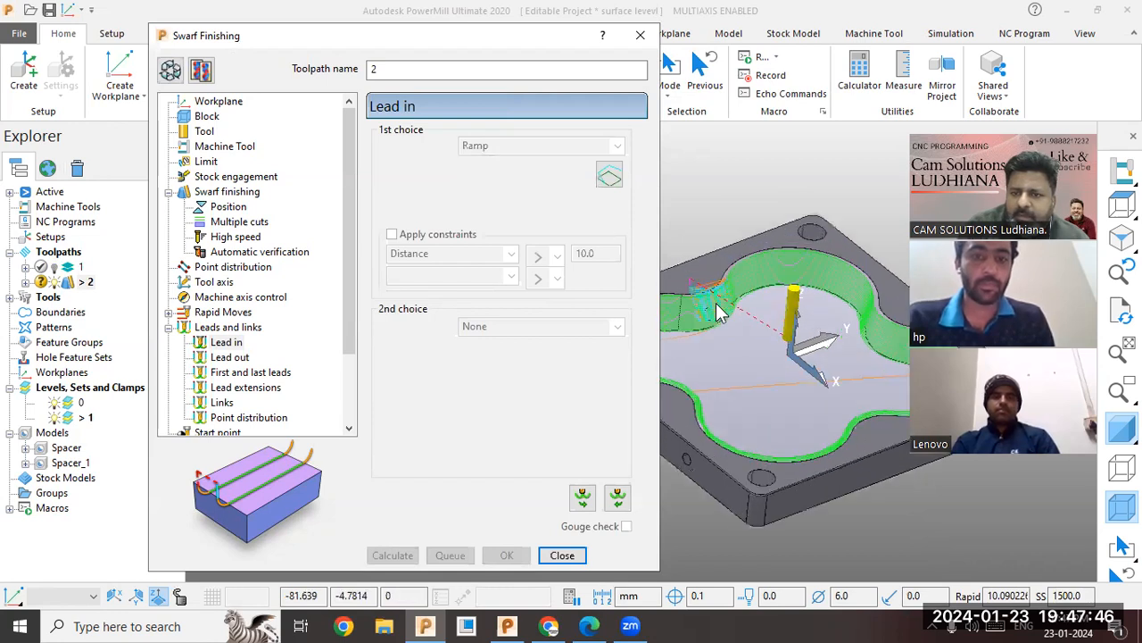
pyautogui.scroll(2, 710, 304)
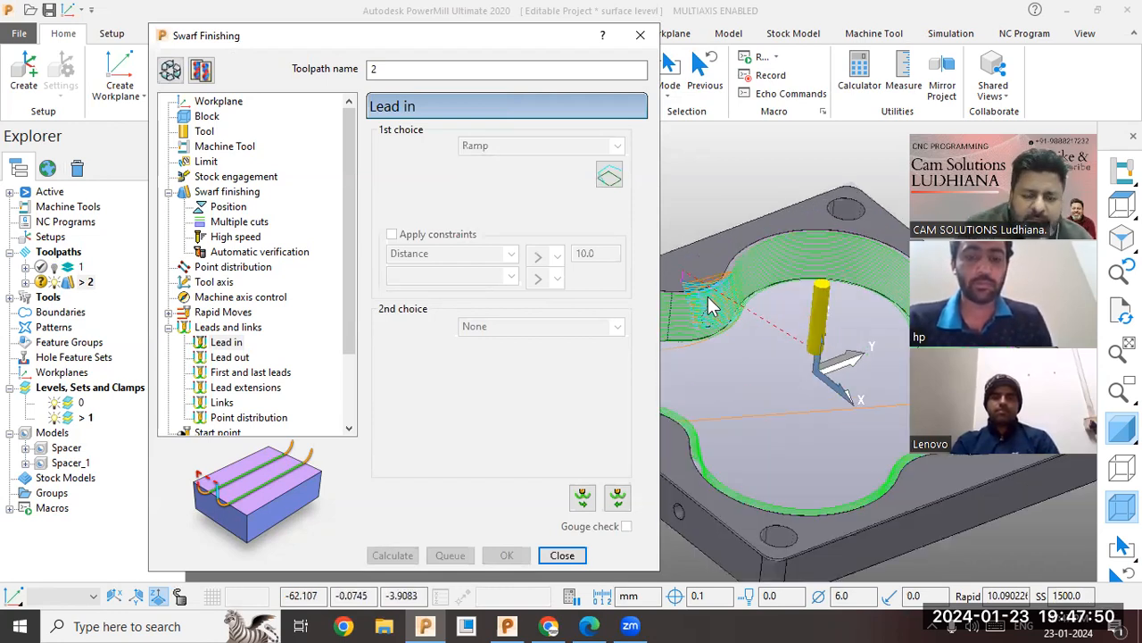
pyautogui.click(223, 312)
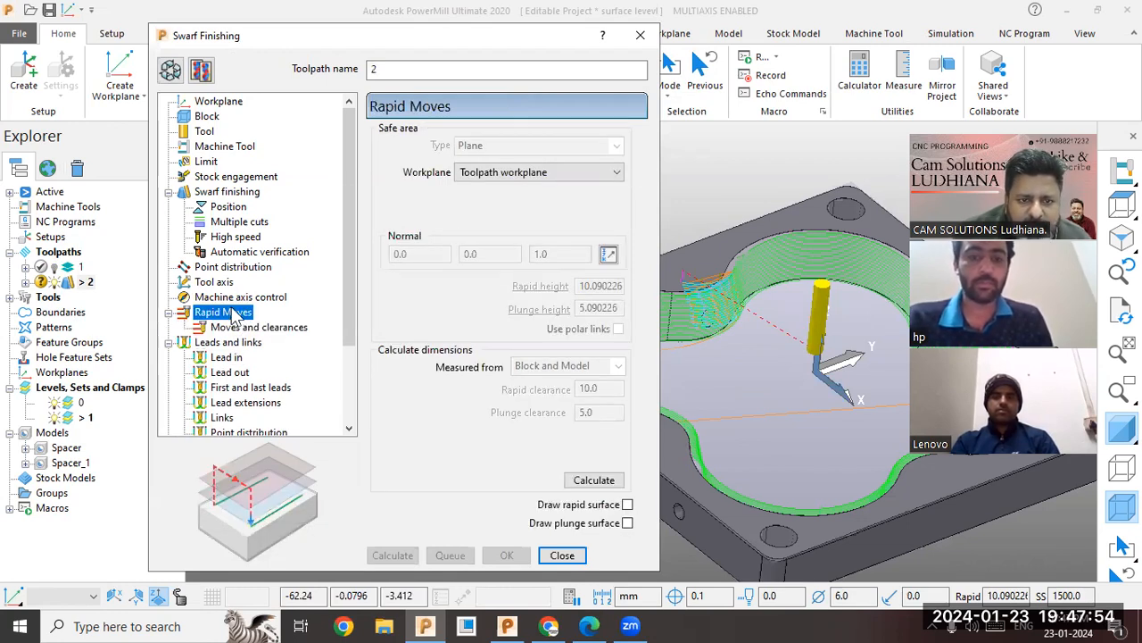
pyautogui.scroll(-2, 237, 324)
pyautogui.click(560, 554)
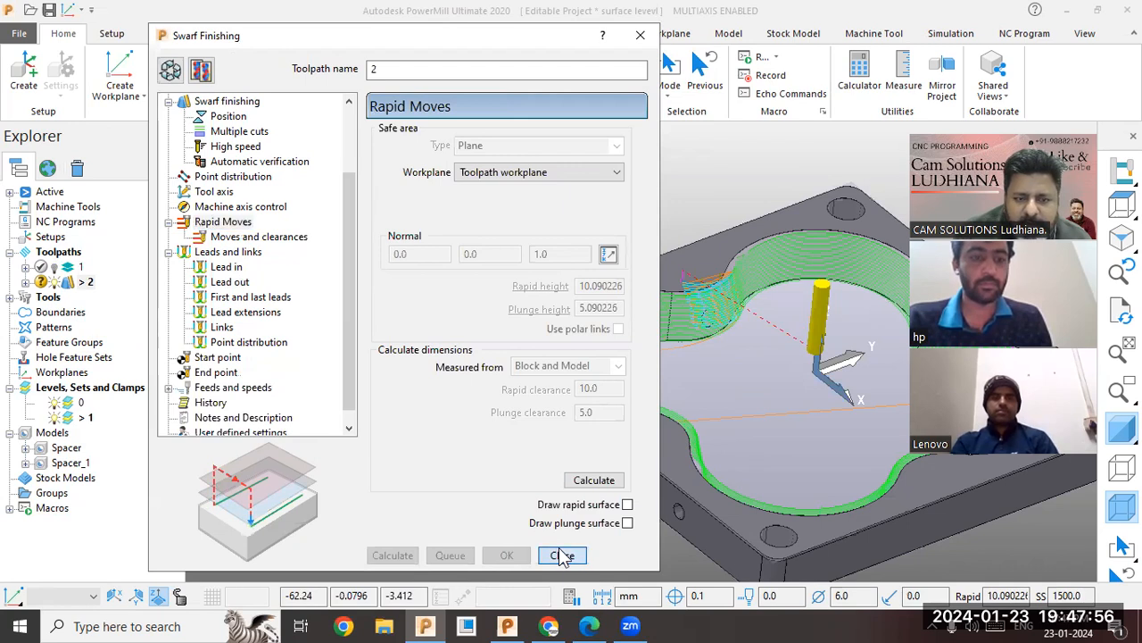
pyautogui.scroll(-5, 273, 366)
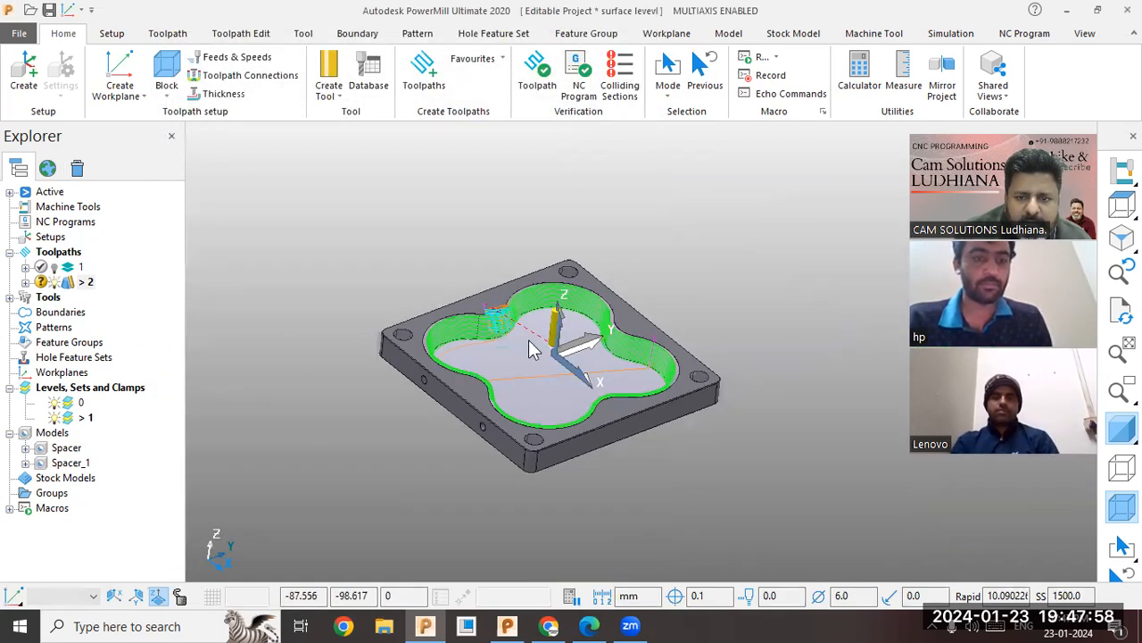
pyautogui.scroll(1, 533, 349)
# - Create NC program 1 with the default output settings and accept it
pyautogui.rightClick(78, 259)
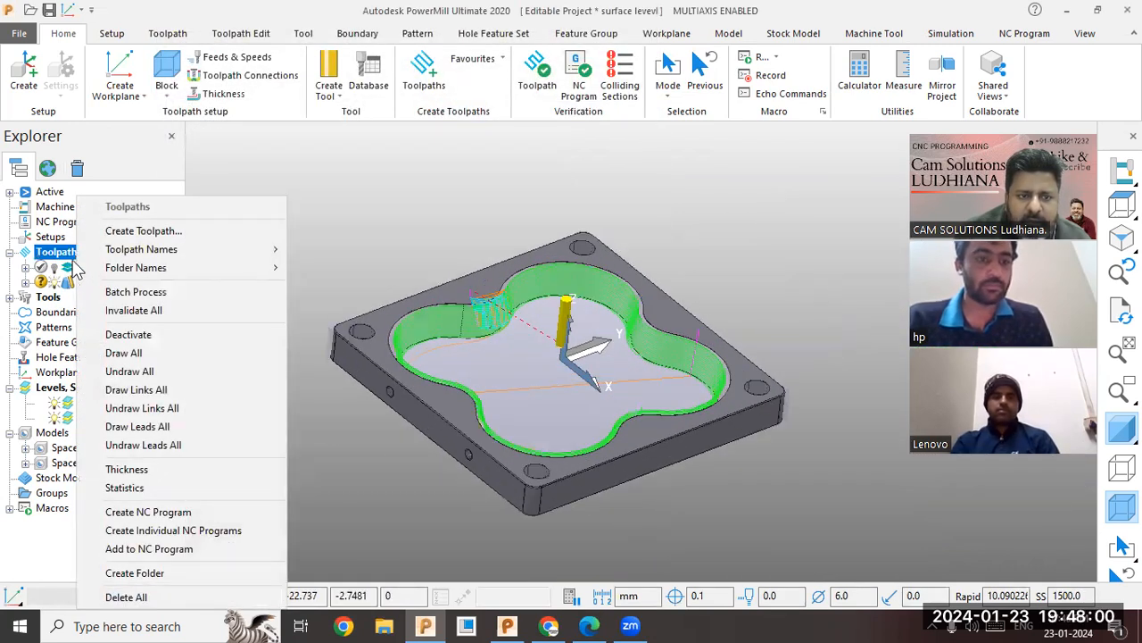
pyautogui.press('Escape')
pyautogui.rightClick(59, 221)
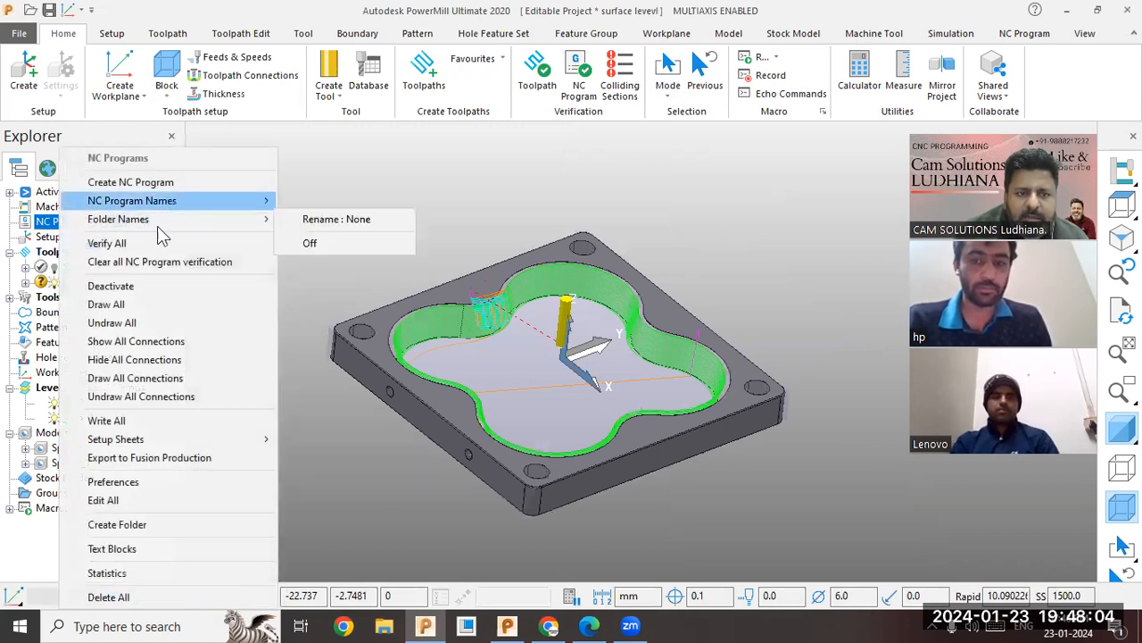
pyautogui.click(134, 182)
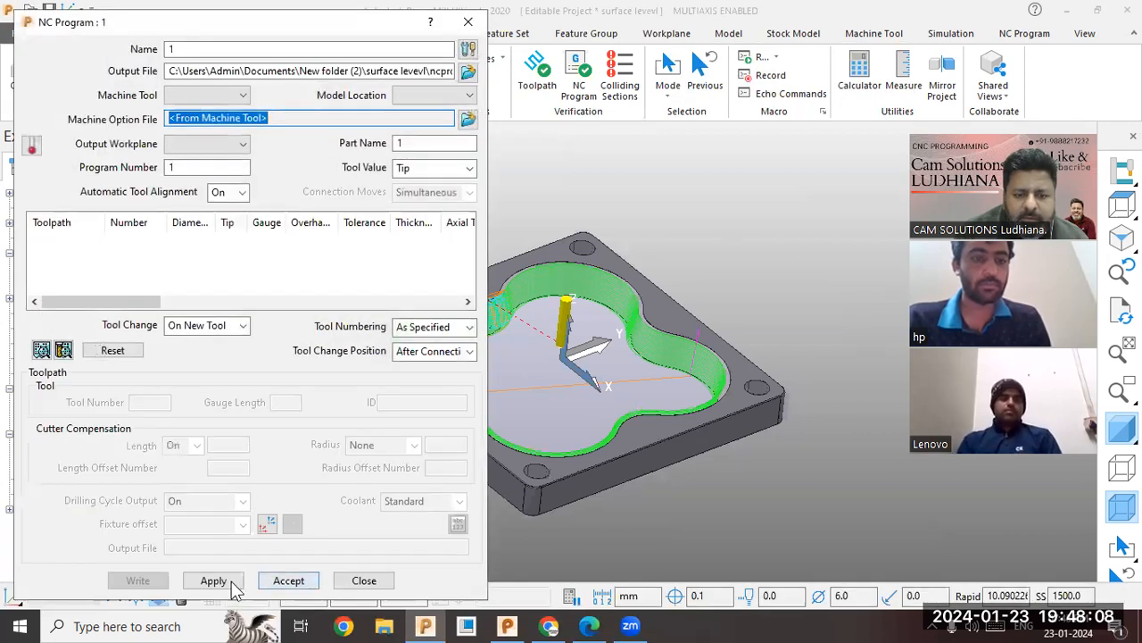
pyautogui.click(215, 580)
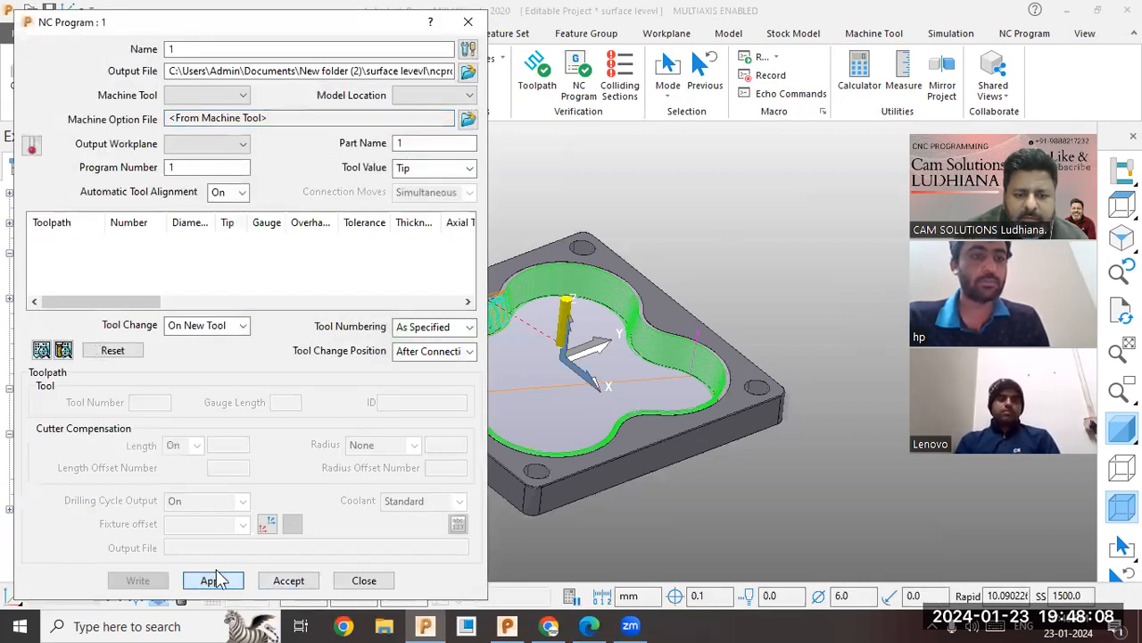
pyautogui.click(293, 582)
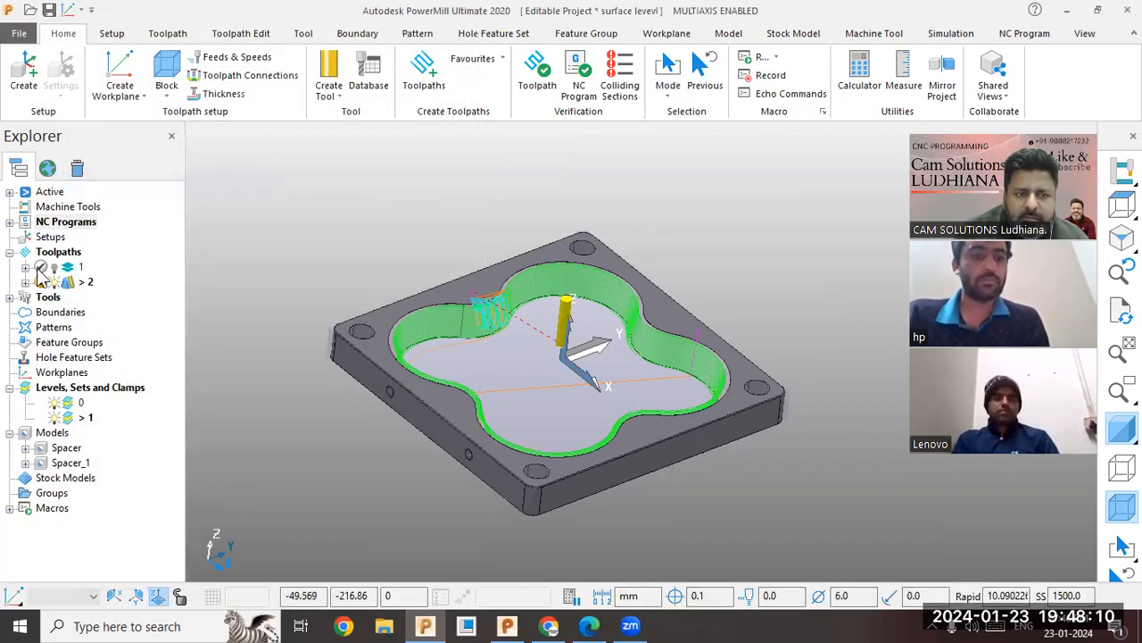
# - Add all toolpaths to NC program 1 and expand the list of NC programs
pyautogui.rightClick(77, 256)
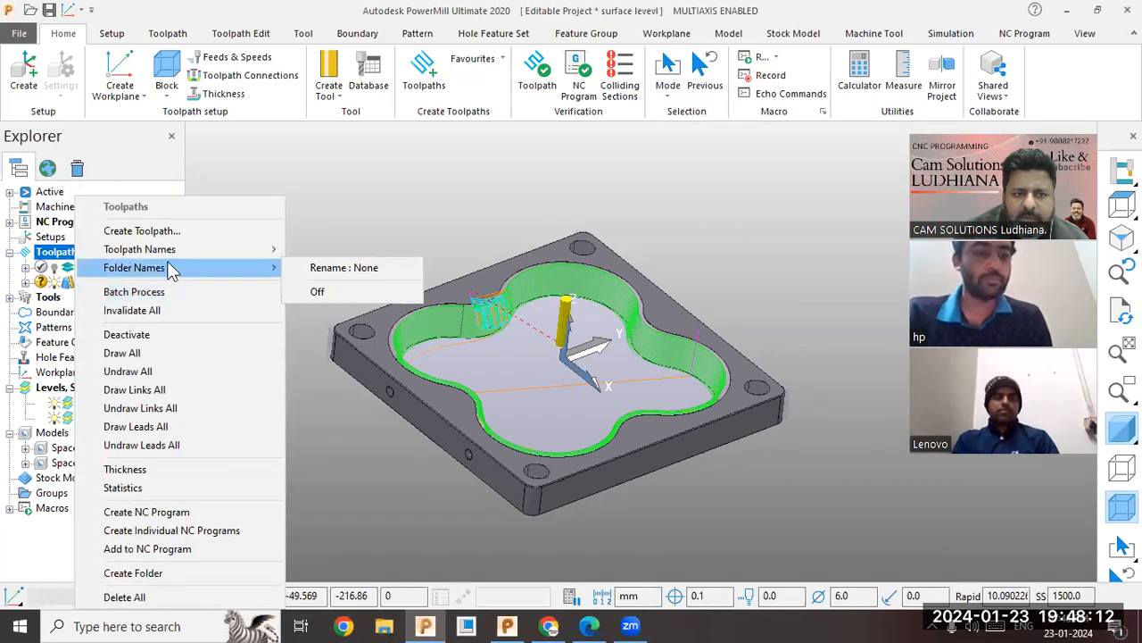
pyautogui.click(203, 548)
pyautogui.click(11, 222)
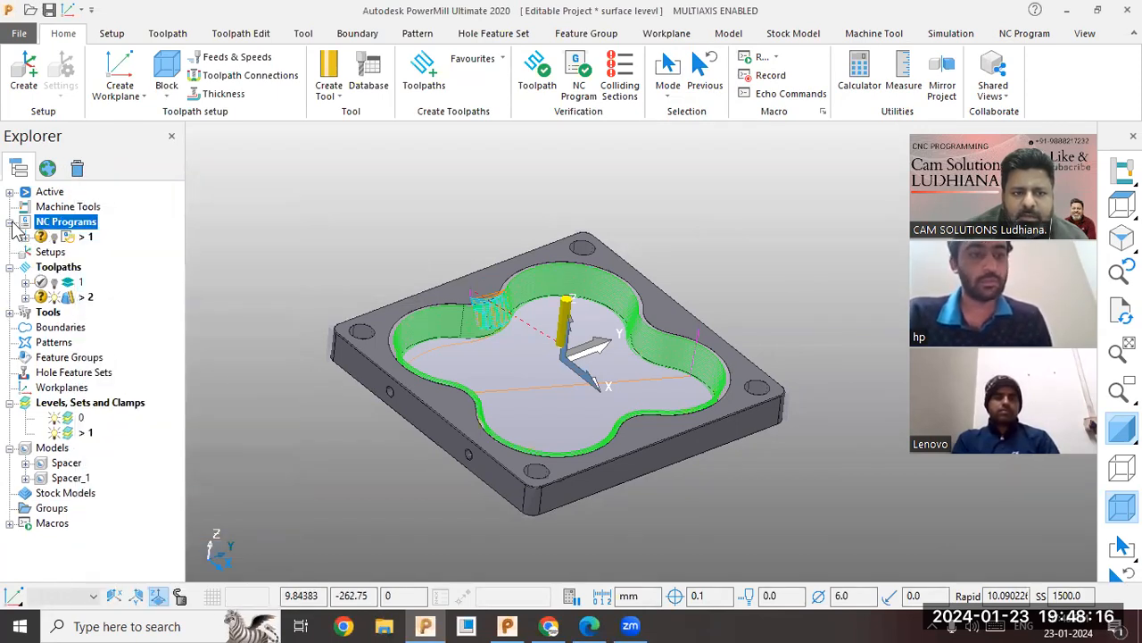
# - Load NC program 1 for simulation from the start, turn on ViewMill and set its display mode to Fixed direction
pyautogui.rightClick(69, 239)
pyautogui.click(143, 34)
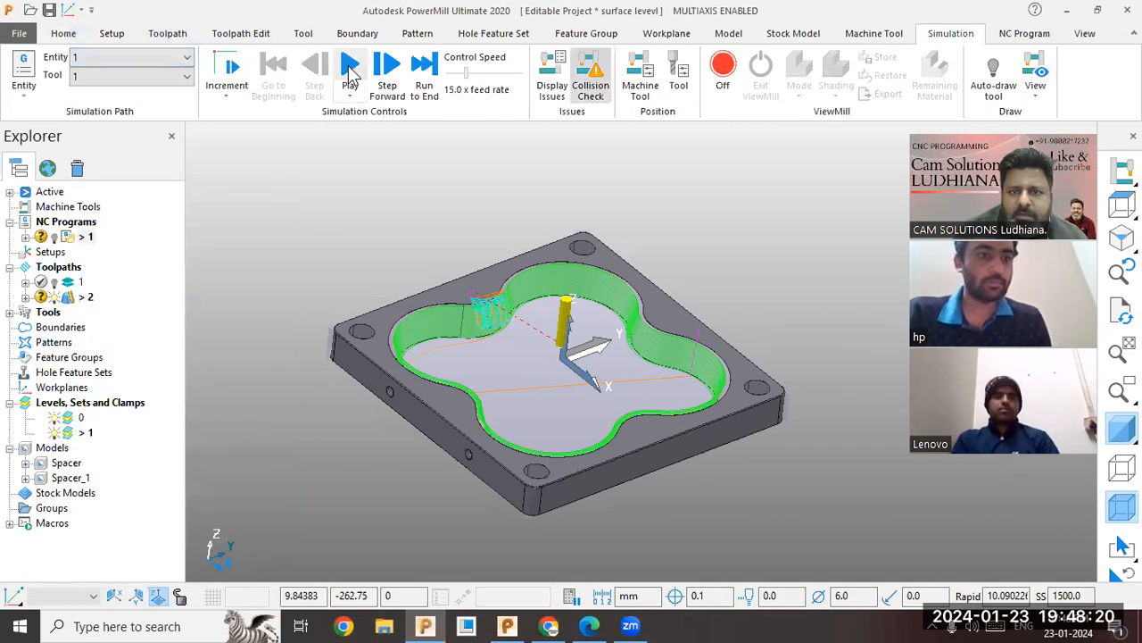
pyautogui.click(721, 72)
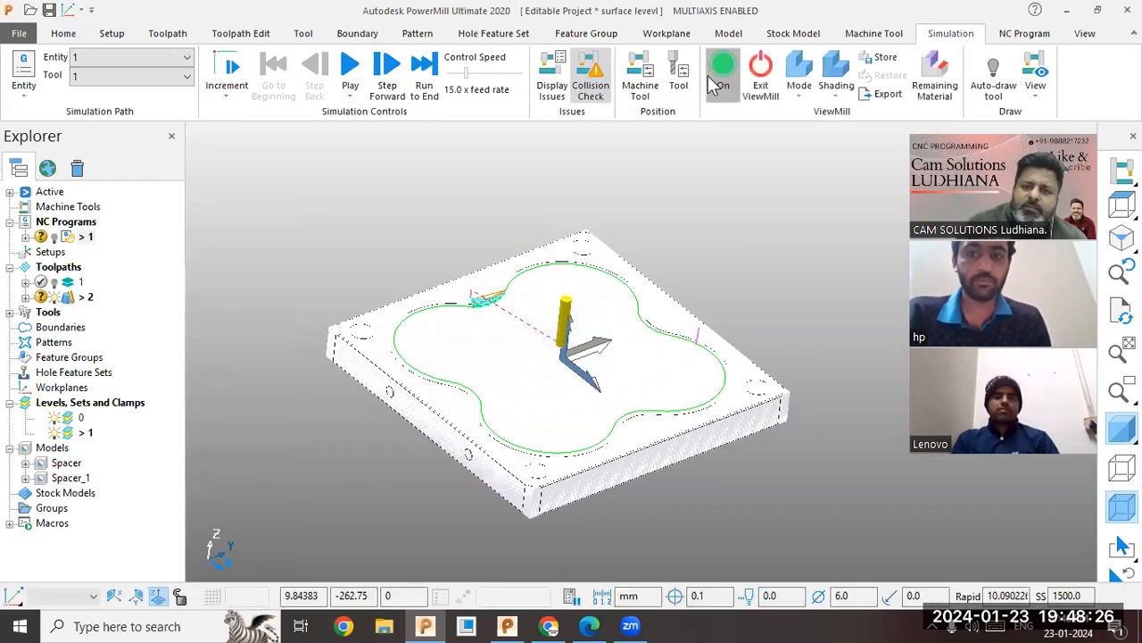
pyautogui.click(798, 80)
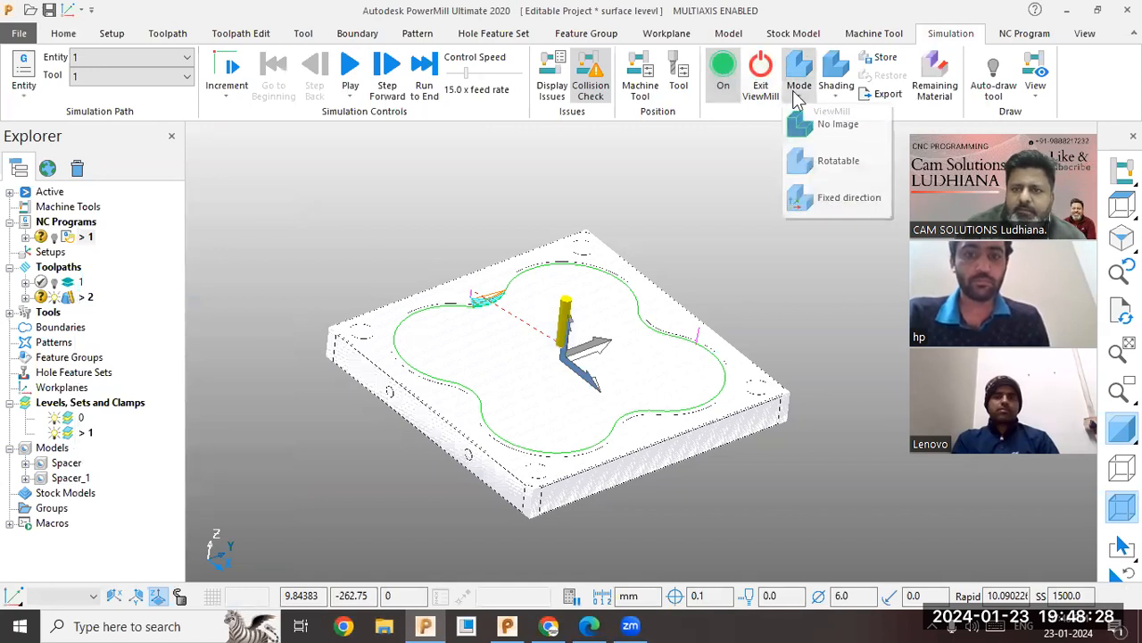
pyautogui.click(835, 200)
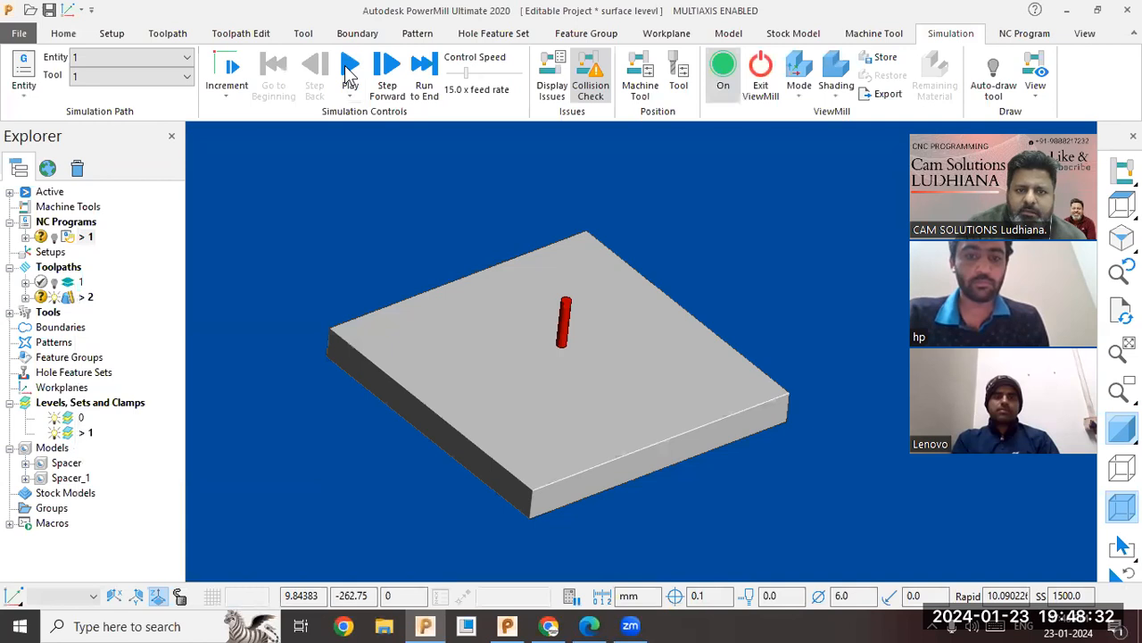
# - Play the material-removal simulation of NC program 1 at an increased speed of 84.0 x feed rate and dismiss the warning
pyautogui.click(350, 75)
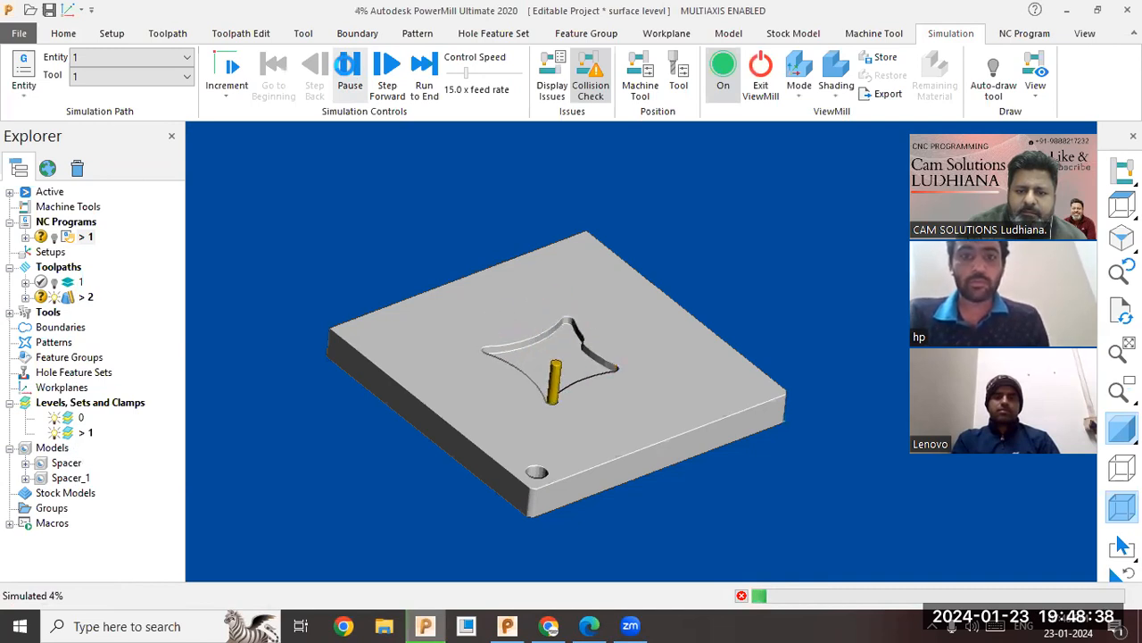
pyautogui.click(498, 72)
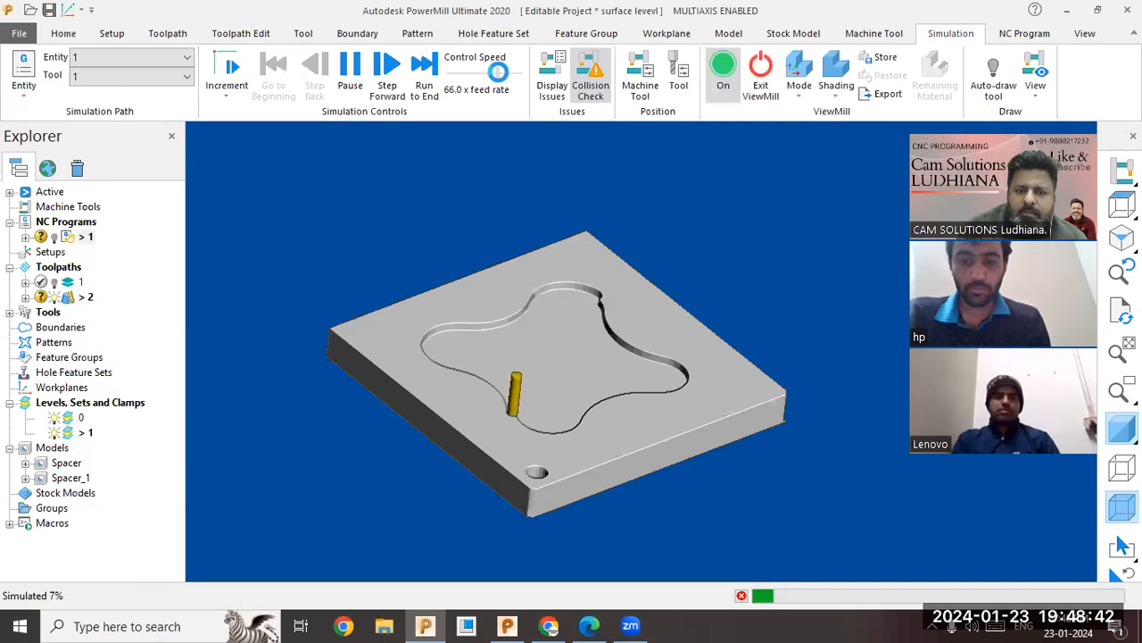
pyautogui.click(508, 74)
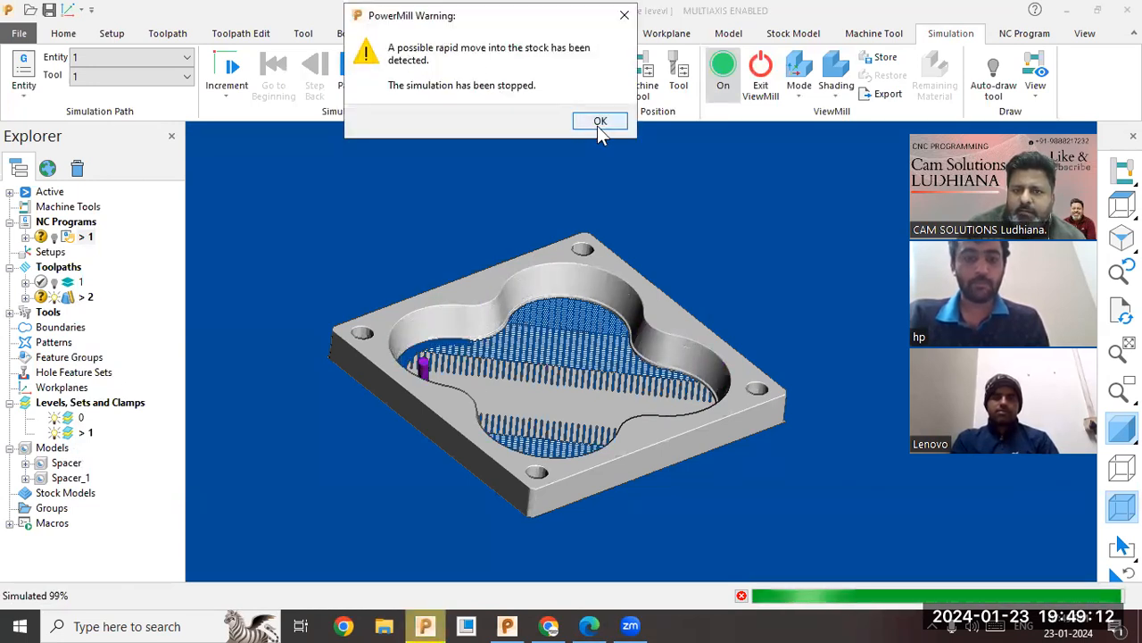
pyautogui.click(598, 125)
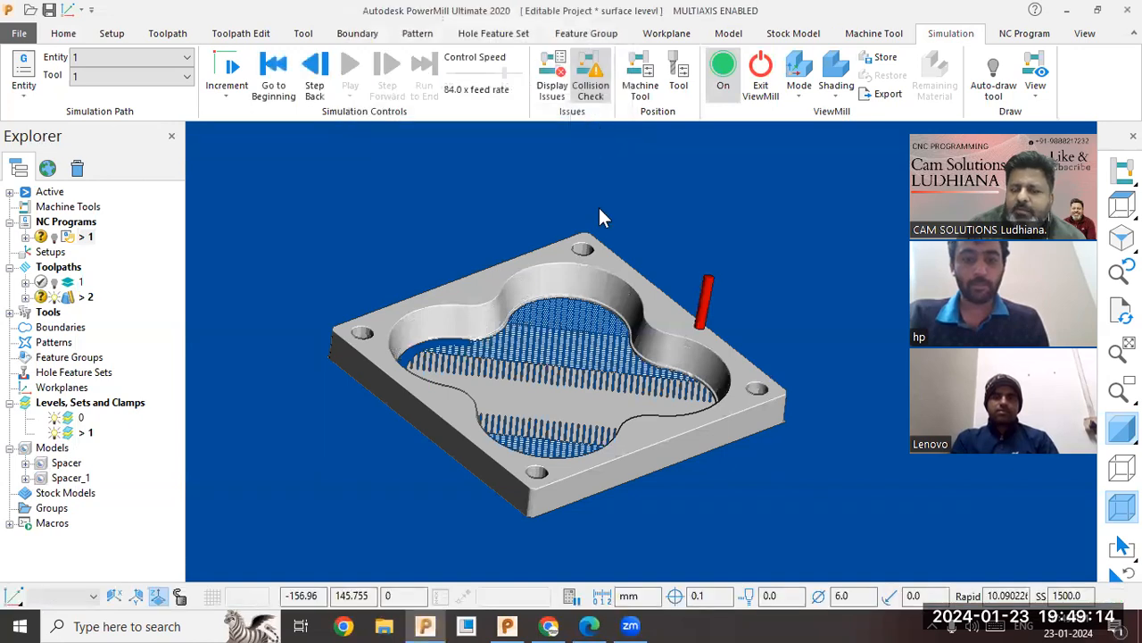